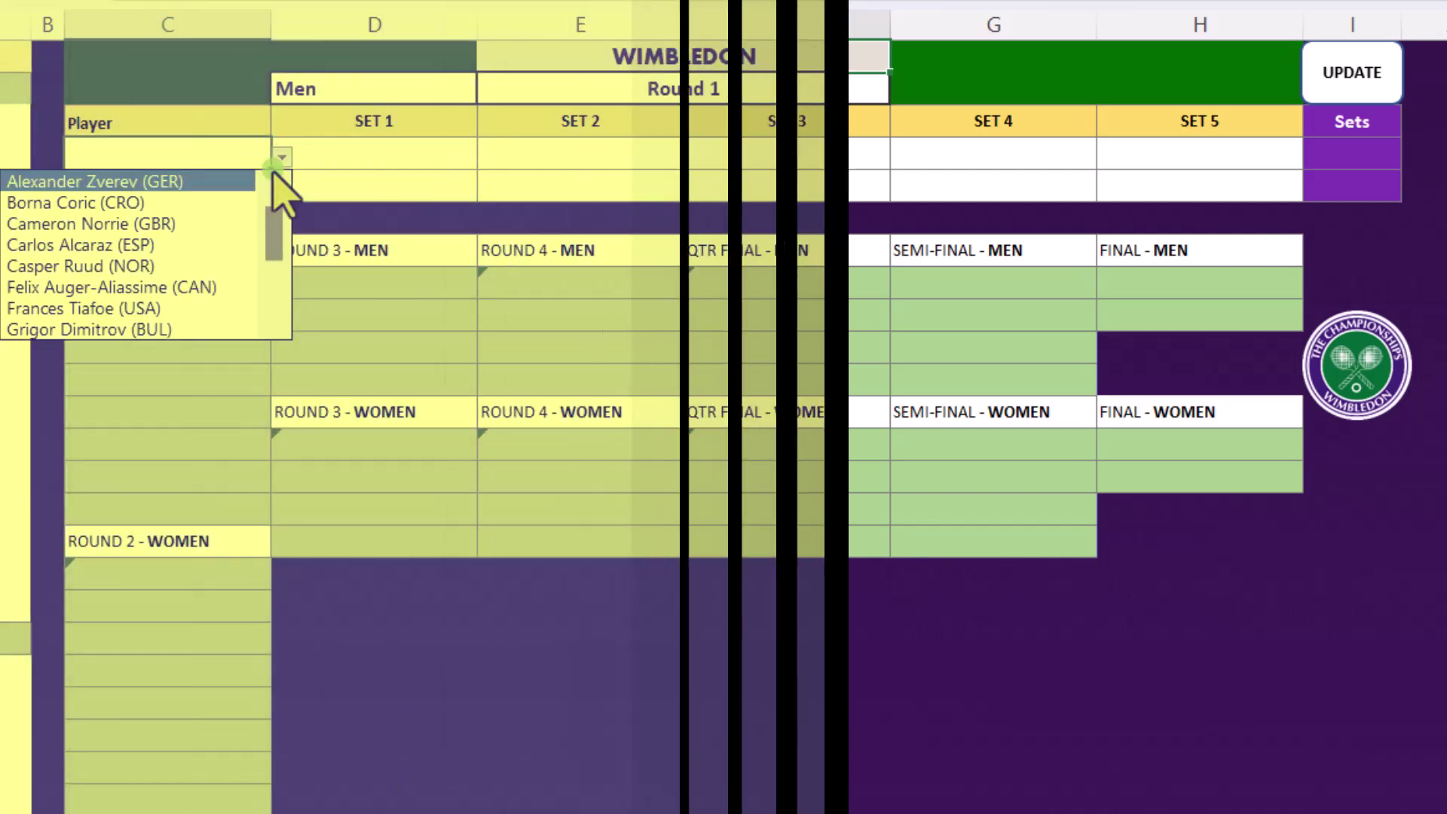
- Pick Novak Djokovic (SRB) and Casper Ruud (NOR) as the two players of the men's Round 1 match
scroll(279, 274, "down", 4)
left_click(206, 307)
left_click(233, 184)
left_click(282, 190)
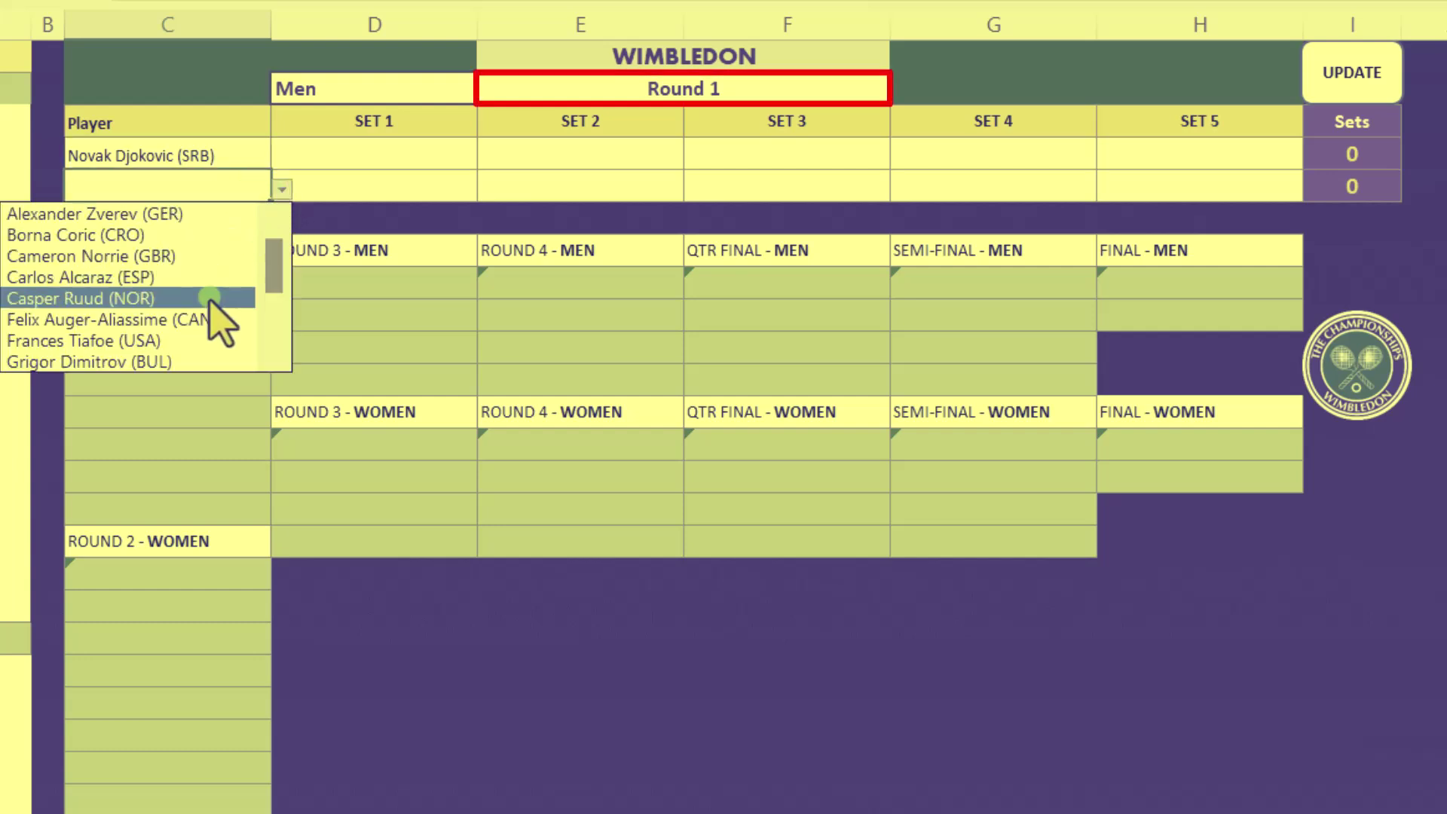
left_click(219, 318)
- Enter the scores 6-1, 6-2 and 6-3 in Djokovic's favour for Sets 1 to 3
left_click(348, 167)
type("6")
key("Return")
type("1")
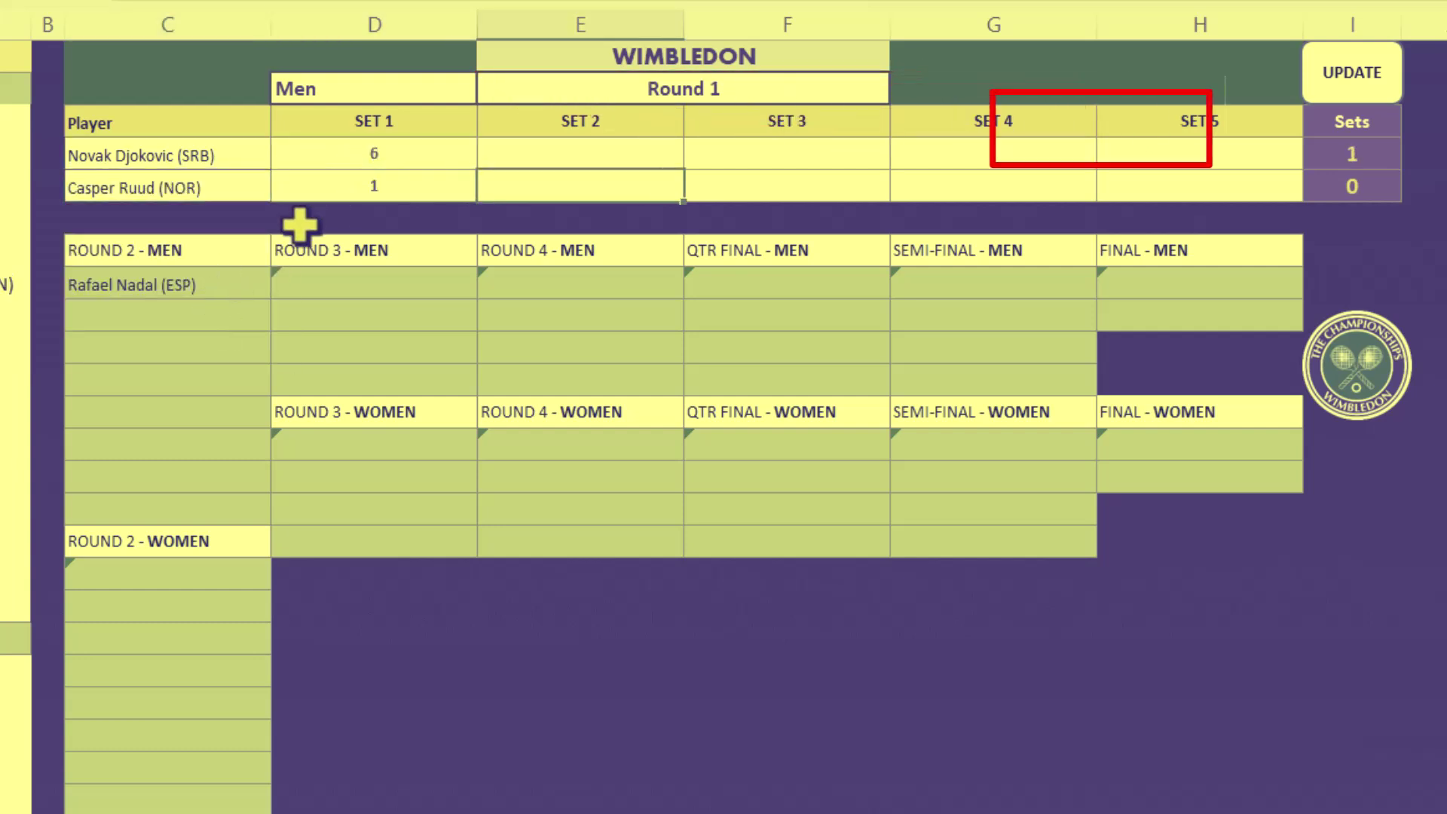
key("Return")
type("6")
key("Return")
type("2")
key("Up")
key("Right")
type("6")
key("Return")
type("3")
key("Return")
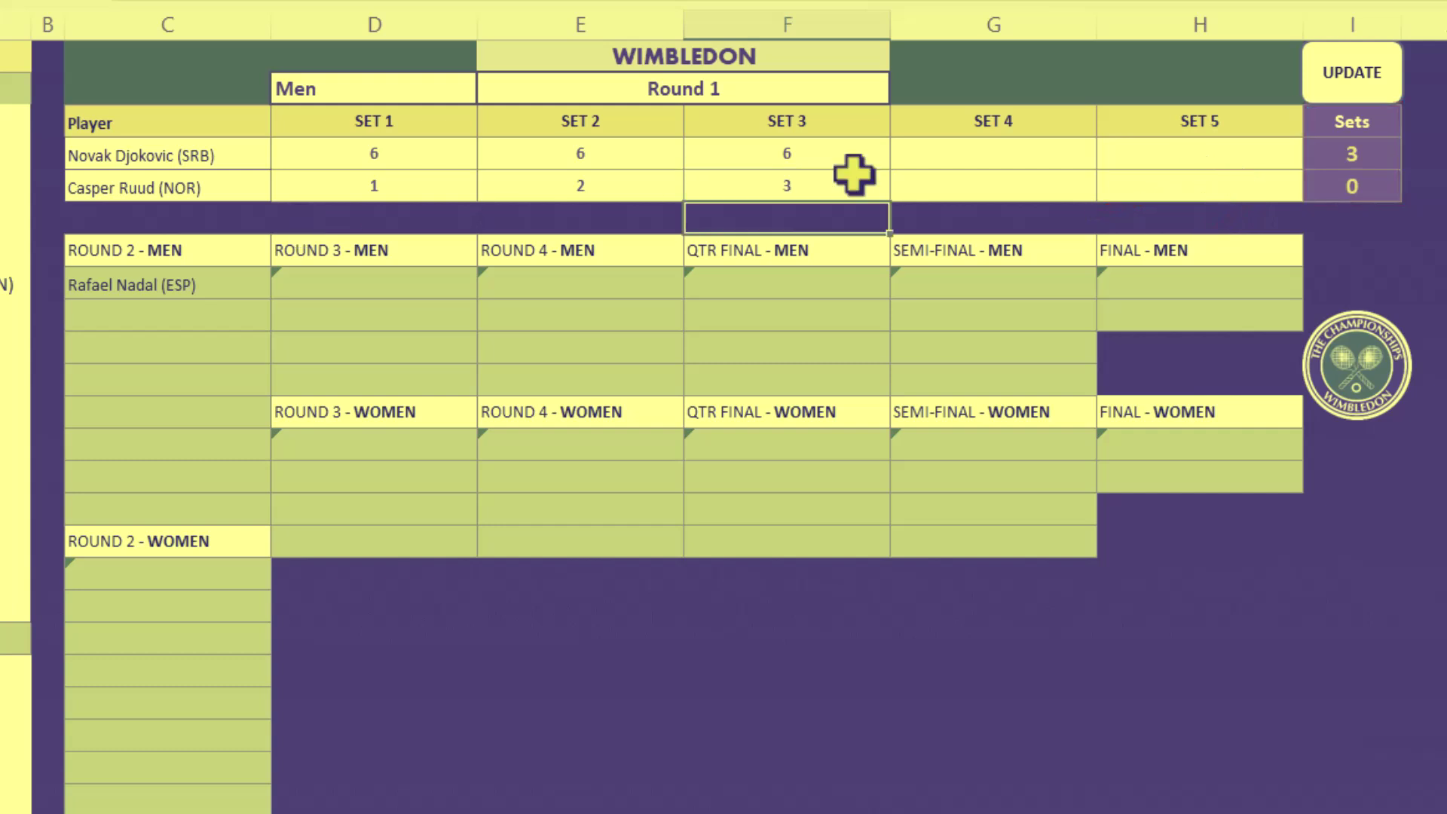
- Update the tournament with the entered match result and confirm Djokovic's win over Ruud
left_click(1350, 89)
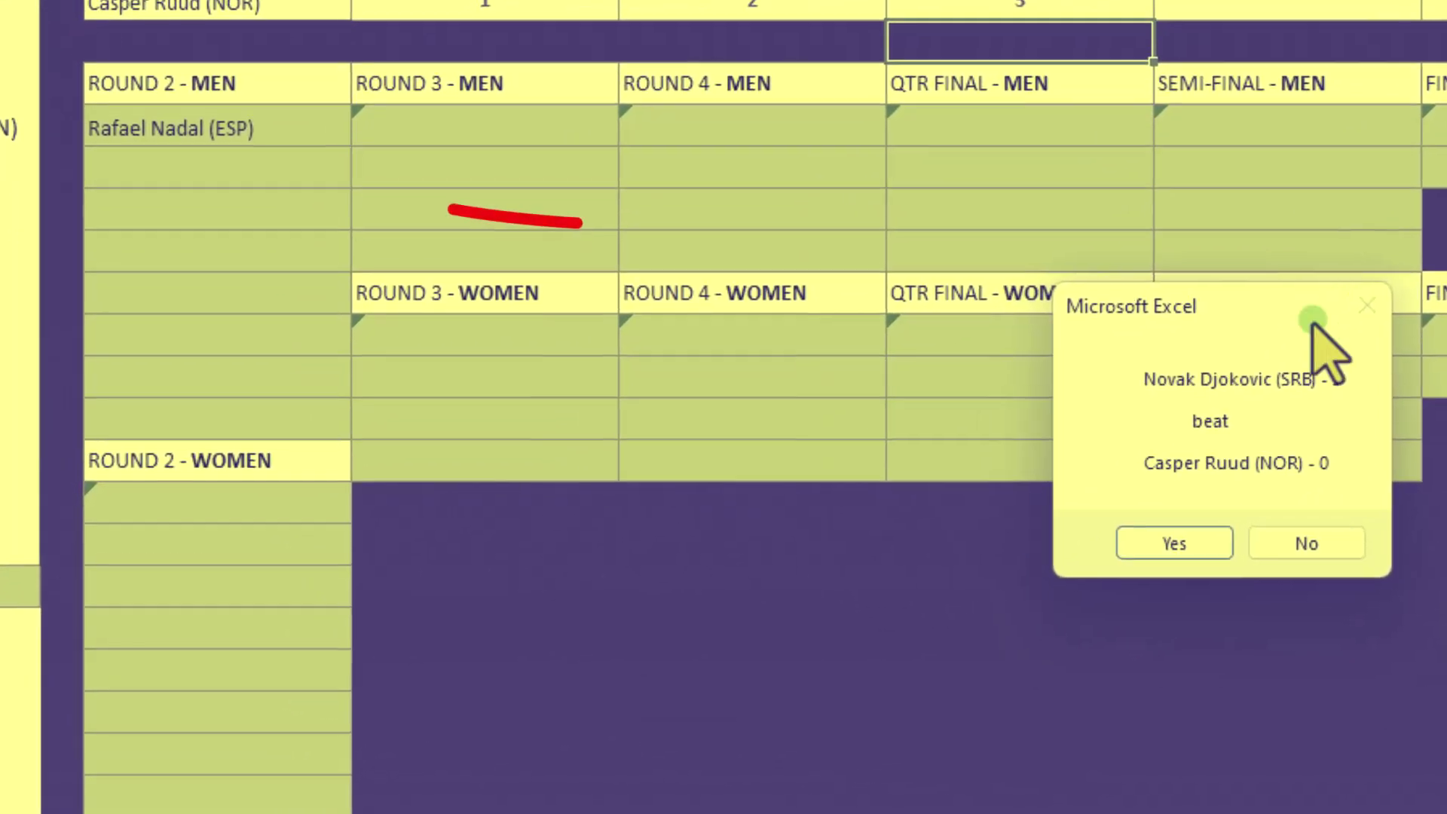
left_click(1026, 579)
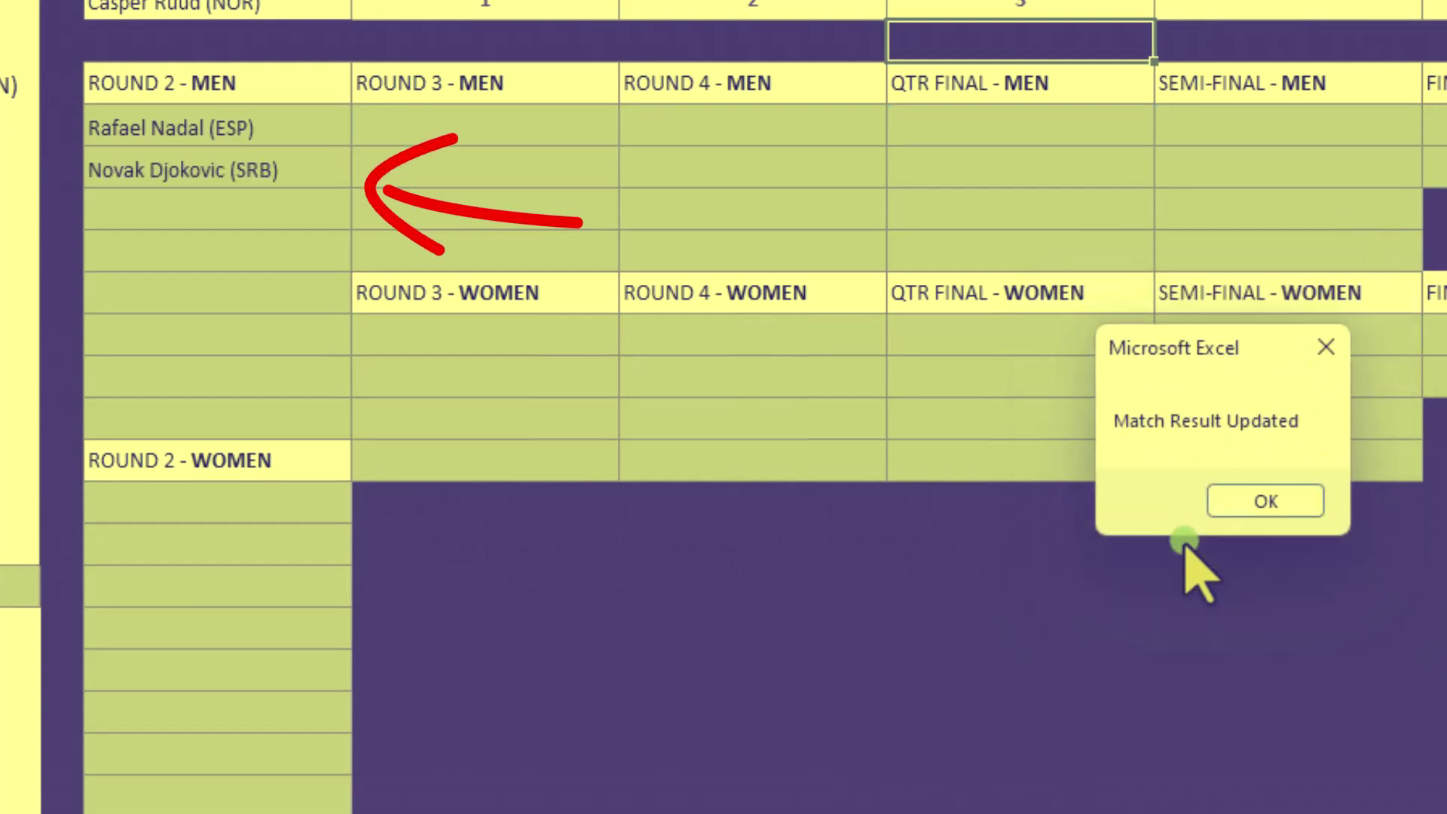
left_click(1223, 499)
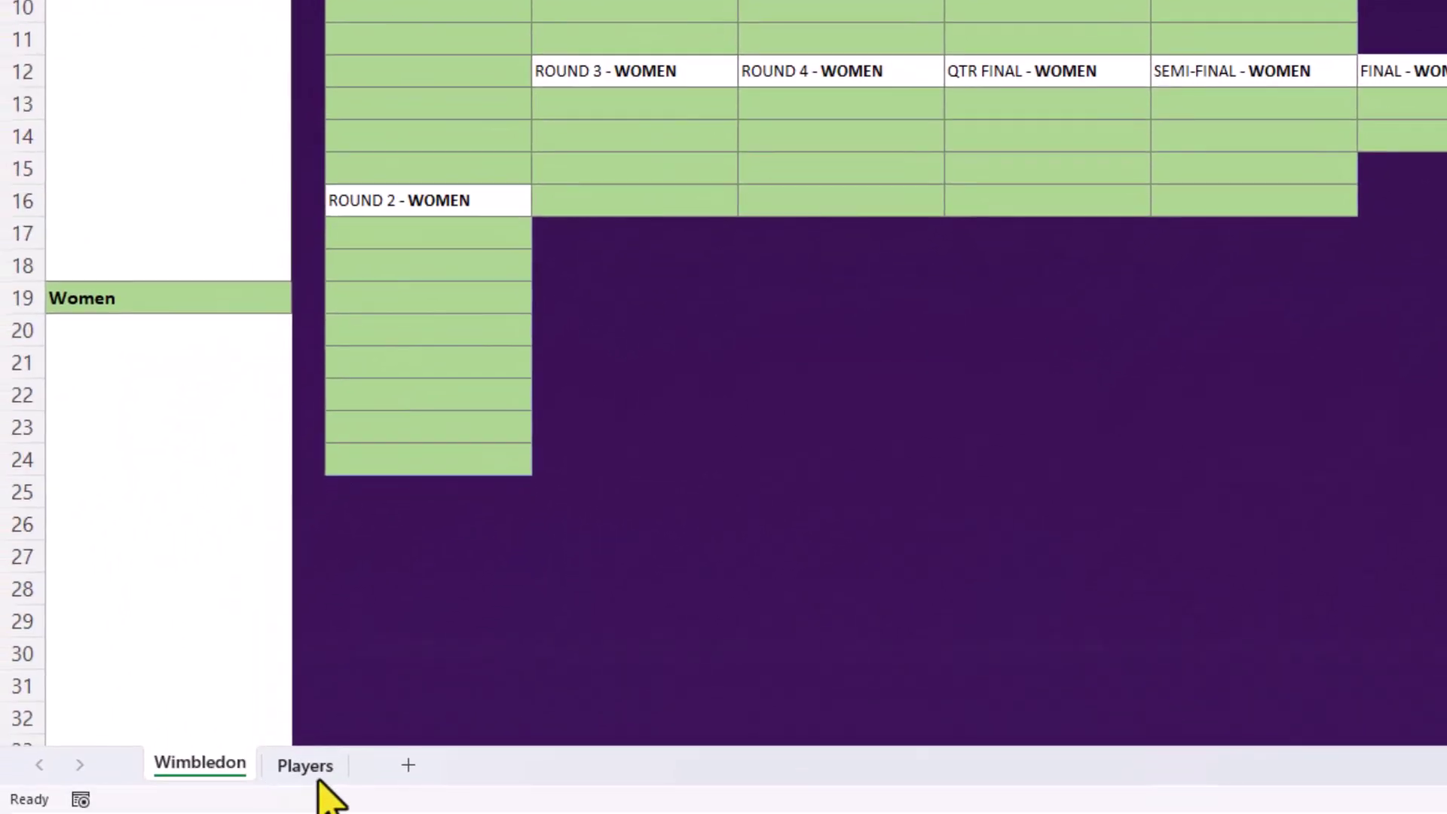
- Examine the player tables on the Players sheet and return to the Wimbledon sheet
left_click(304, 765)
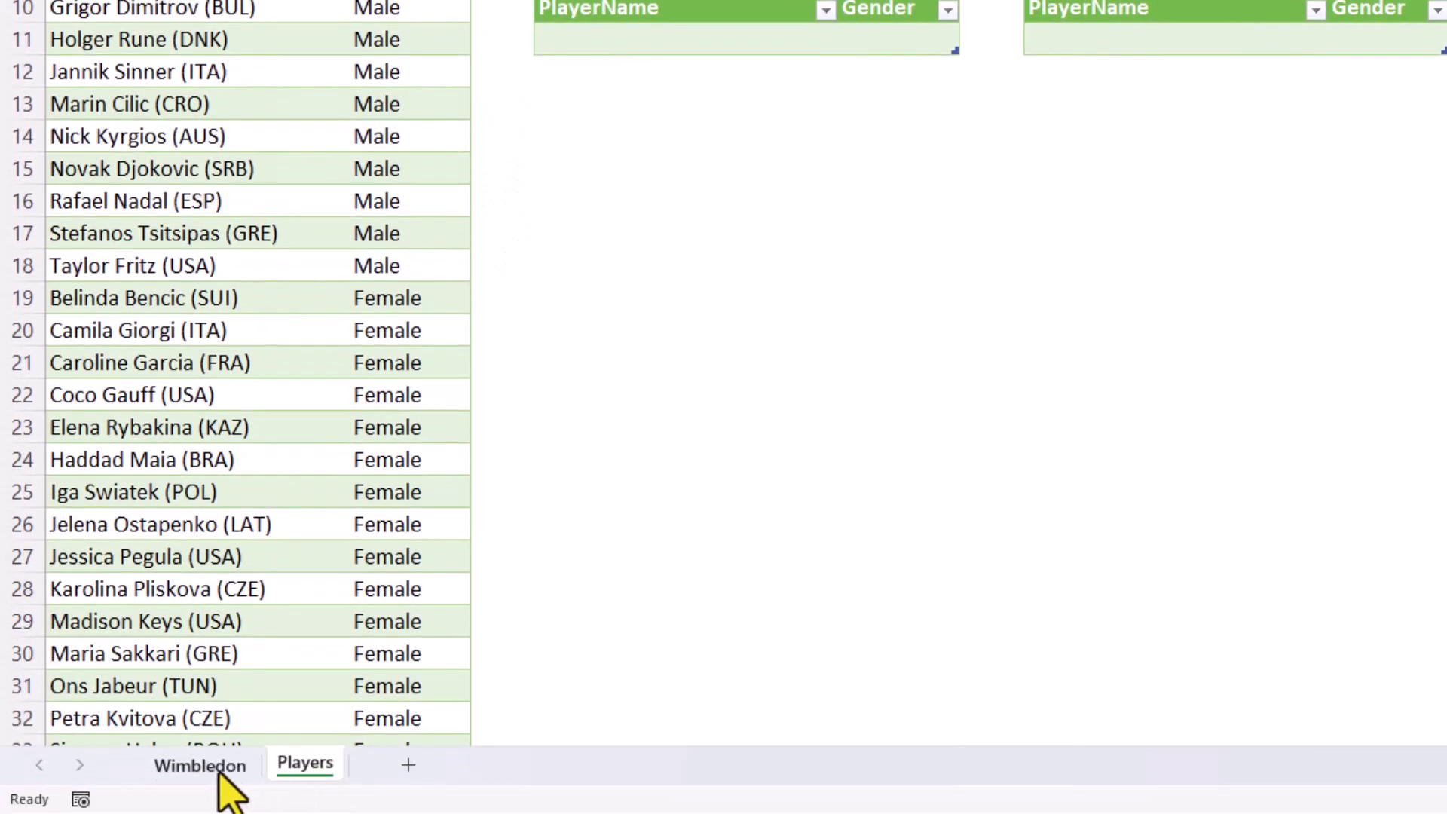
left_click(219, 772)
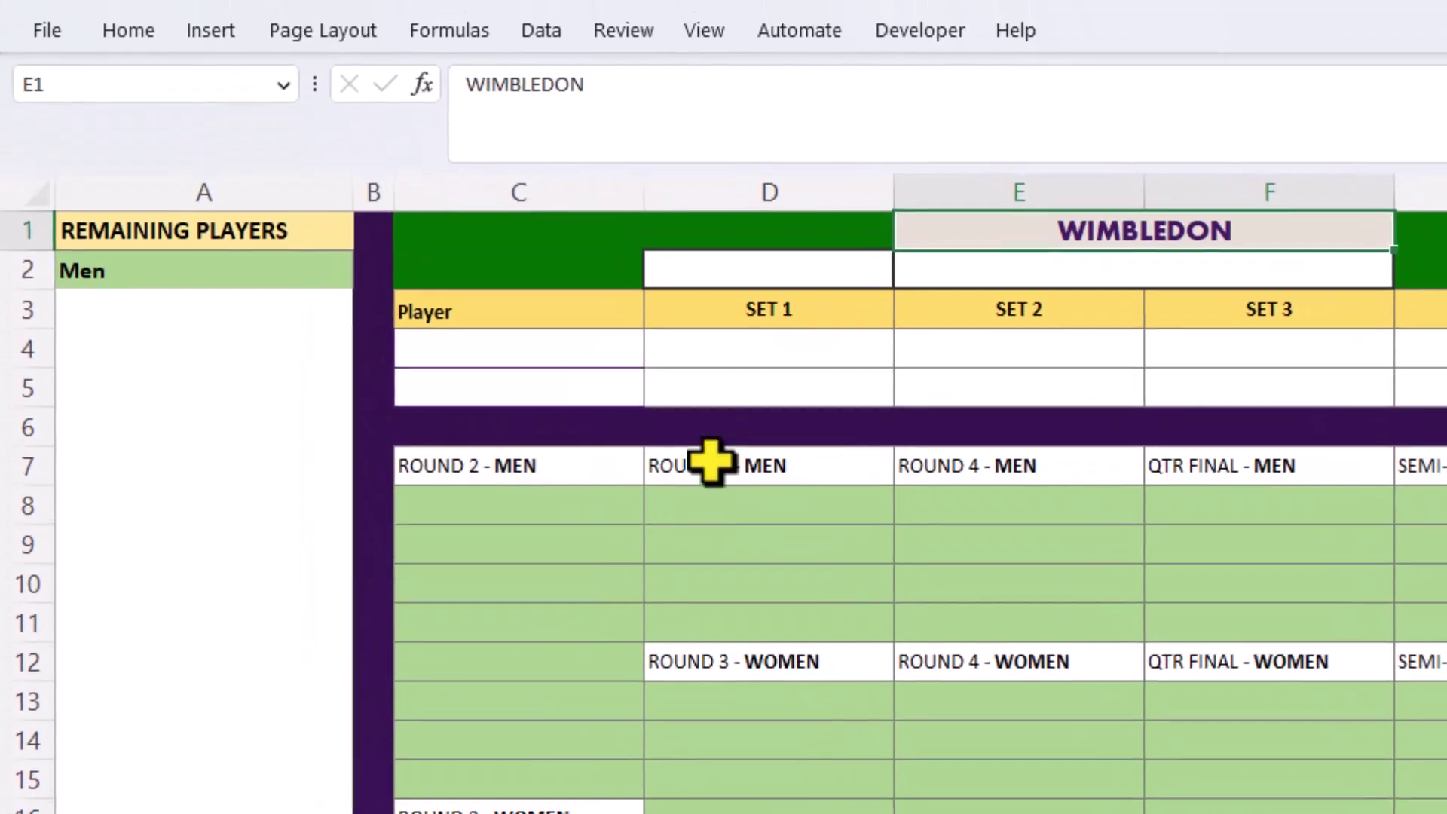
- Add a drop-down list with the entries Men, Women to cell D2 using data validation and choose Men
left_click(787, 153)
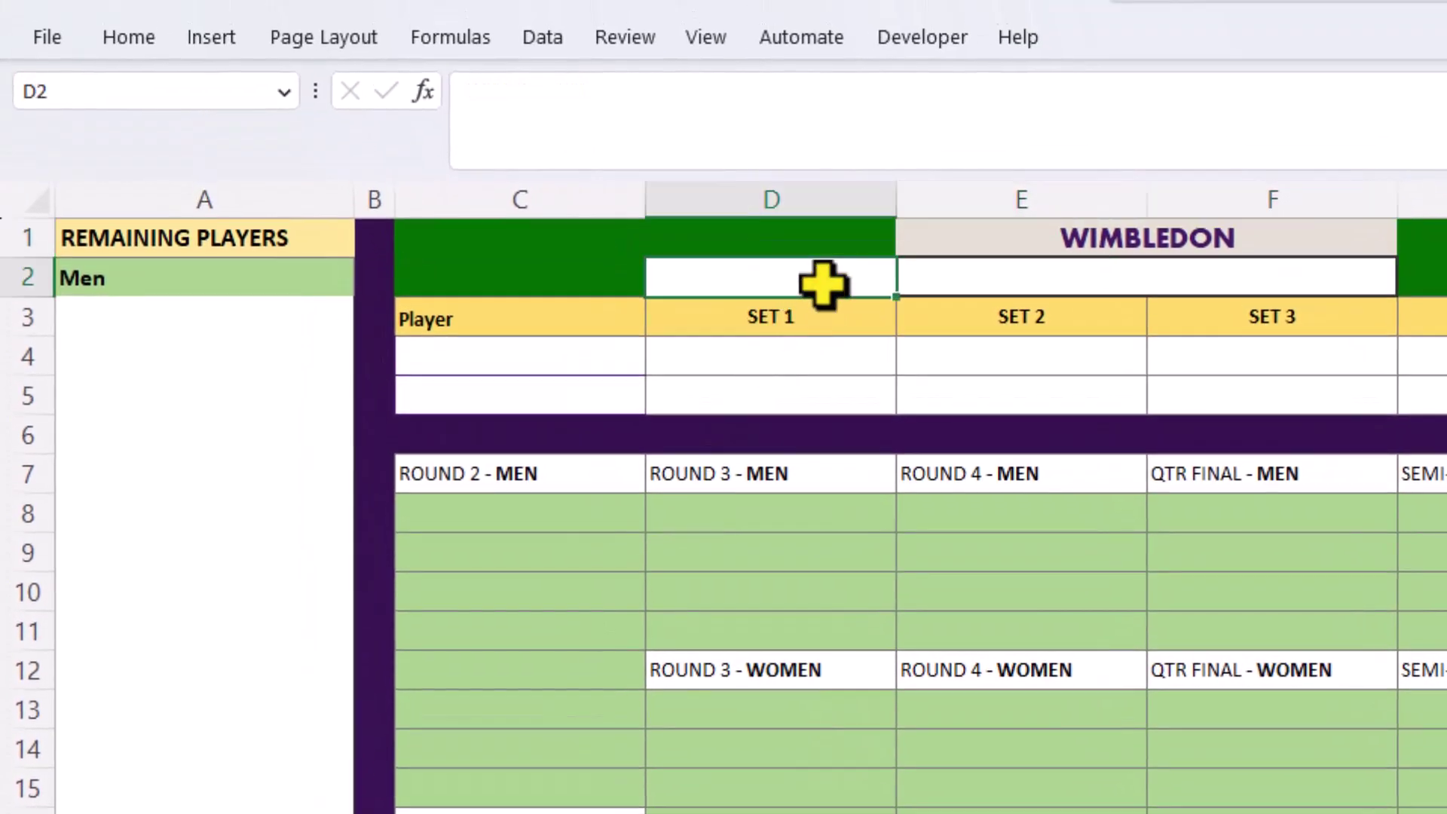
left_click(543, 41)
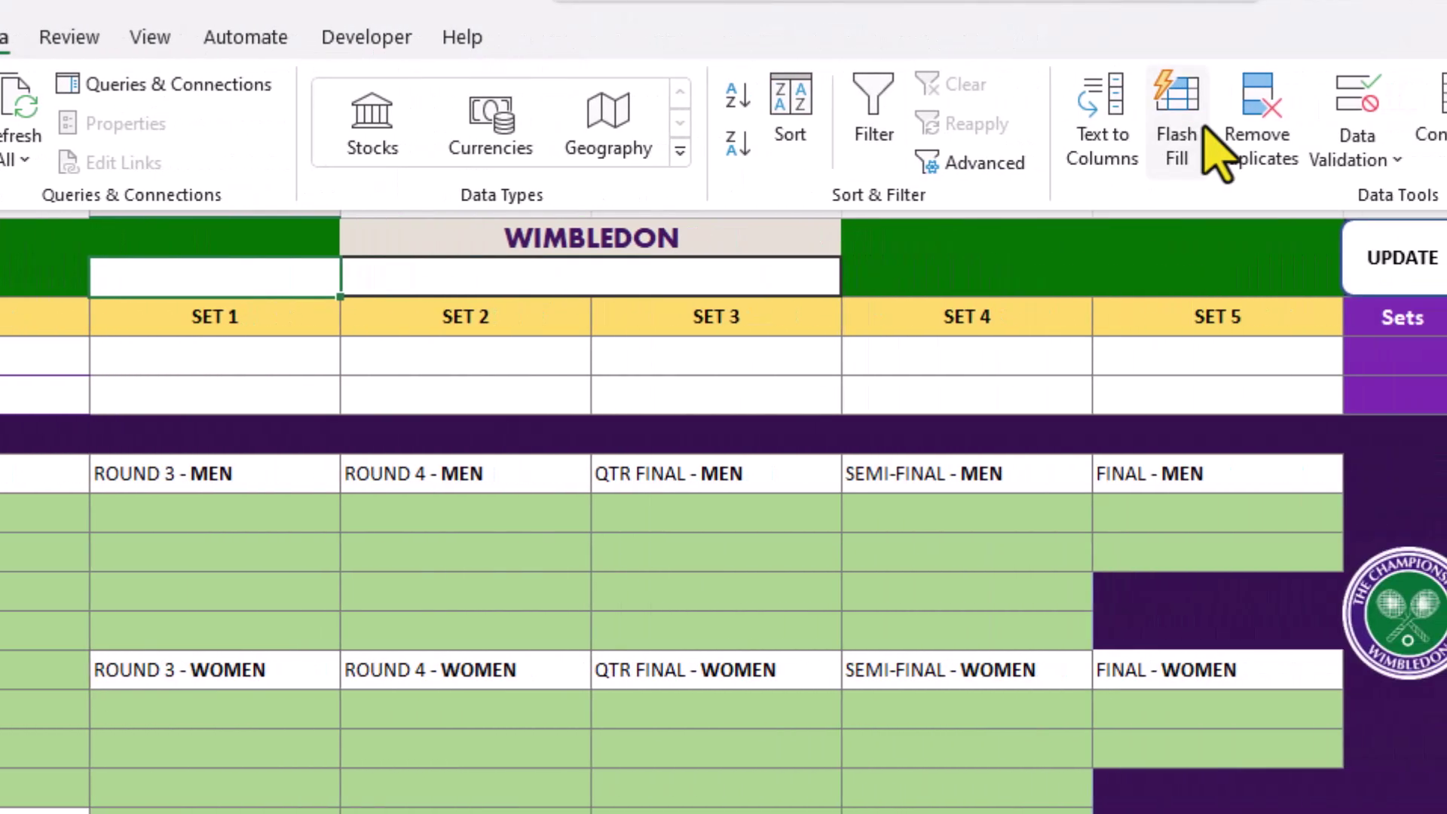
left_click(1369, 109)
left_click(428, 481)
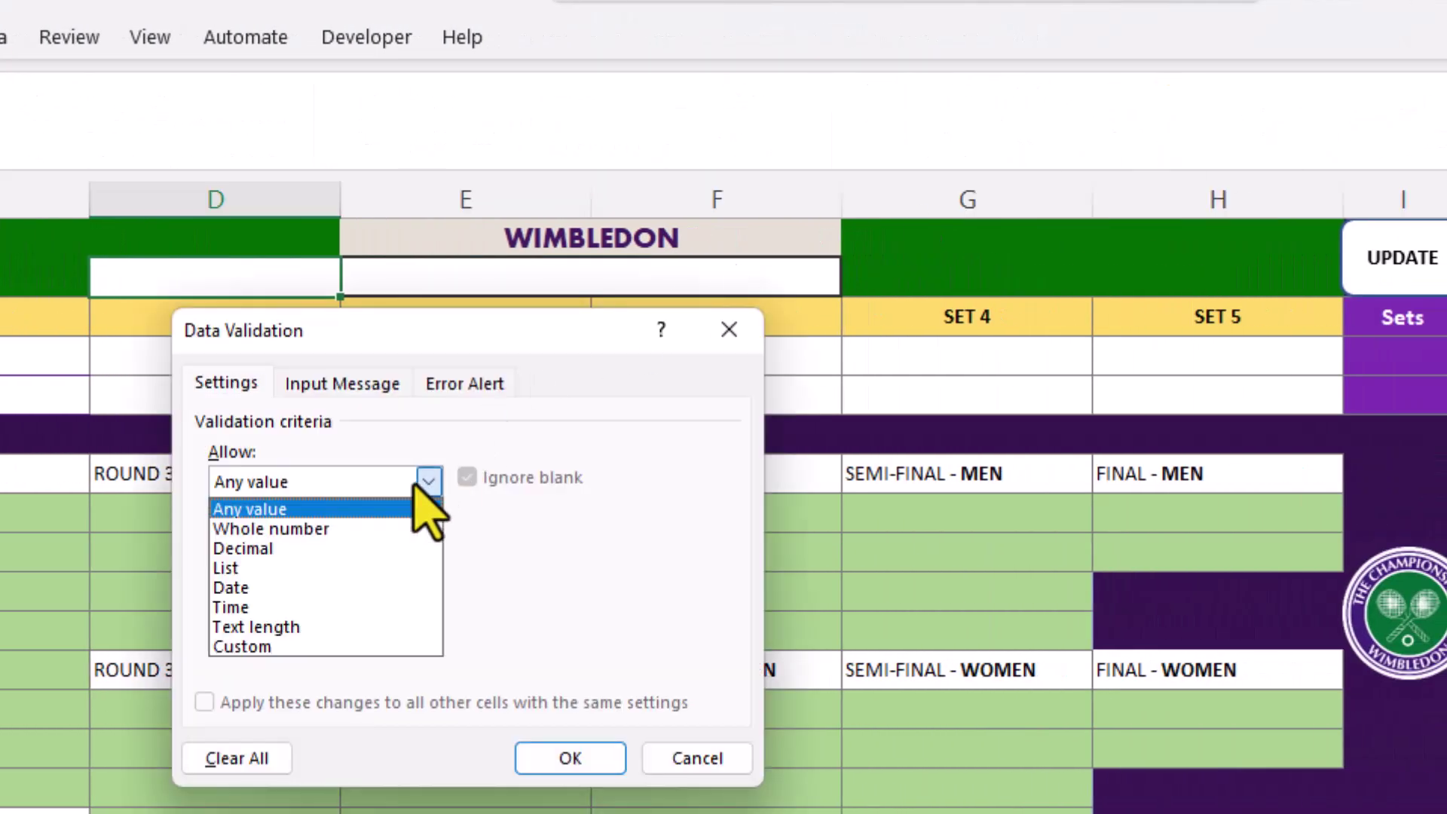
left_click(382, 569)
left_click(385, 602)
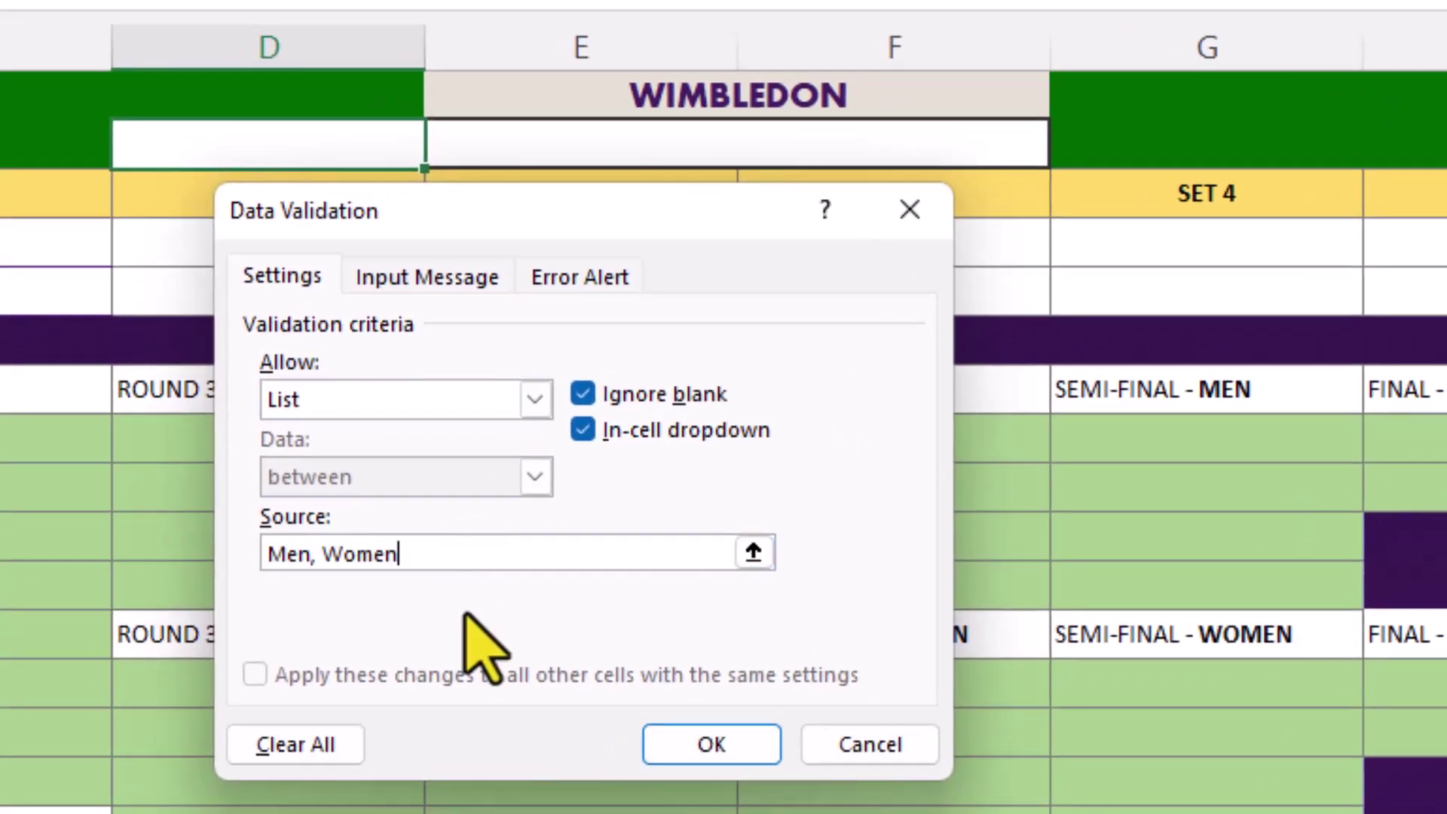
left_click(658, 738)
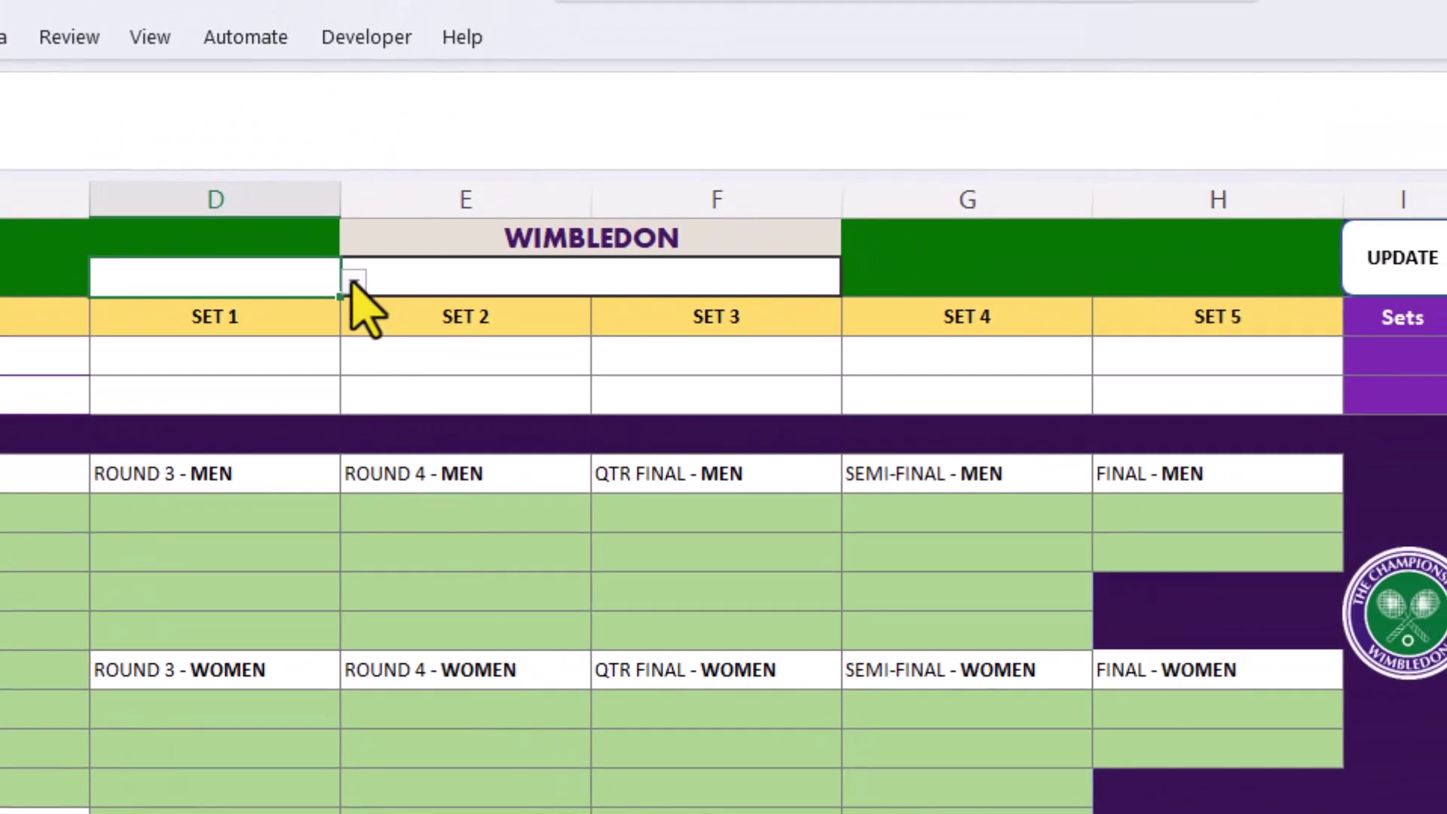
left_click(353, 282)
left_click(337, 332)
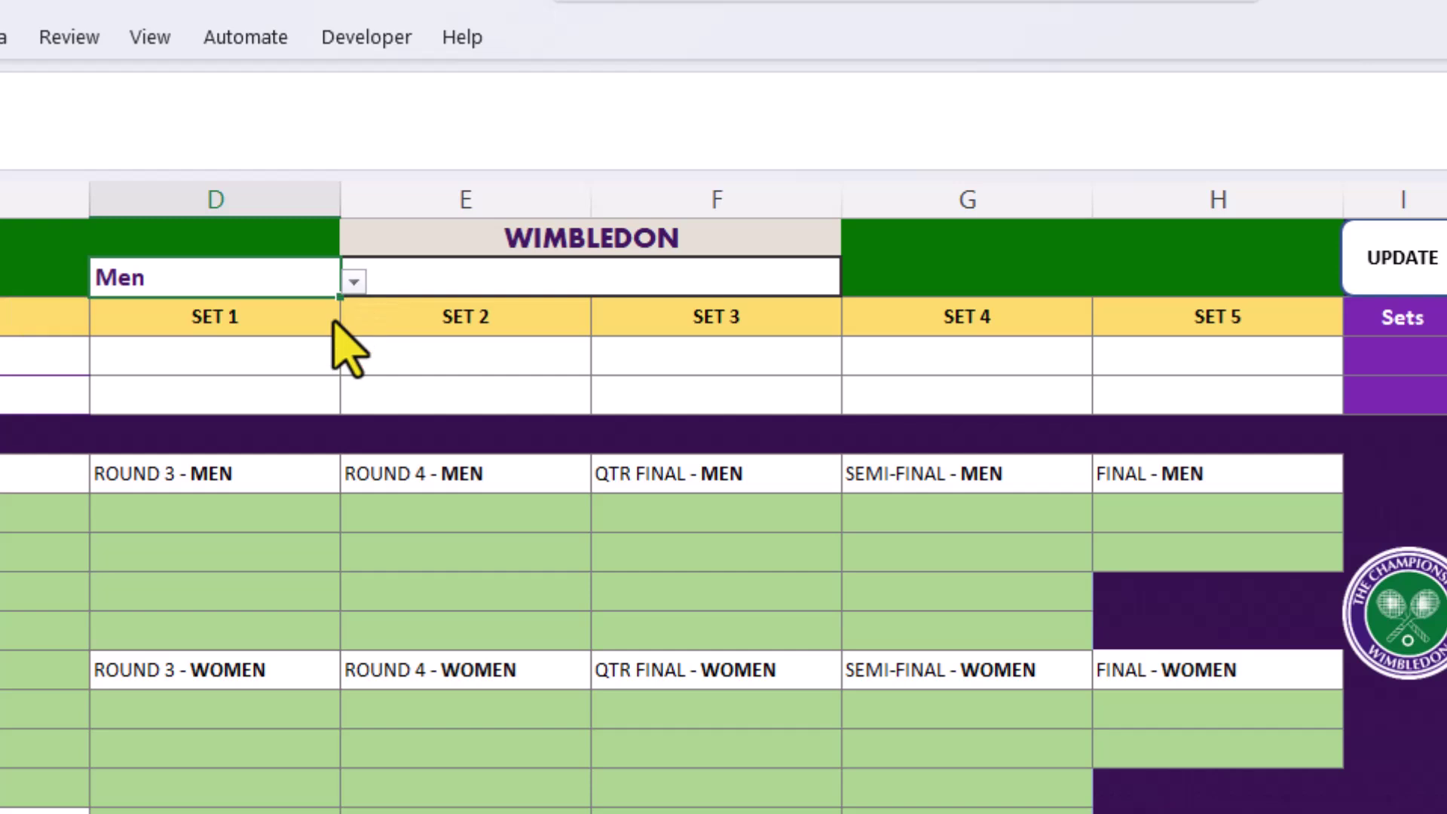
- Add a validation drop-down of Round 1, Round 2, Round 3, Round 4, Qtr-Final, Semi-Final, Final to cell E2 and choose Round 1
left_click(443, 277)
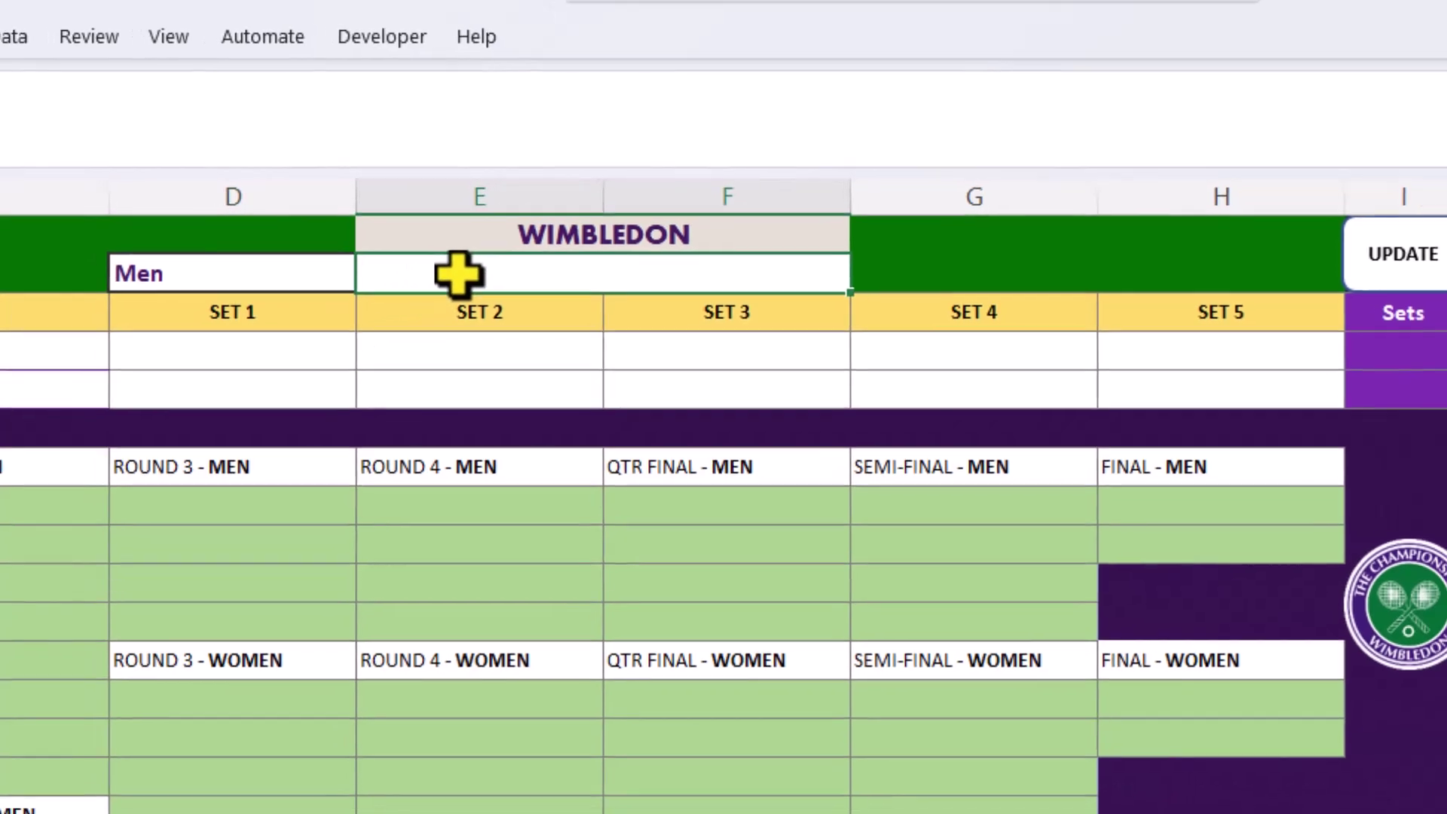
left_click(9, 36)
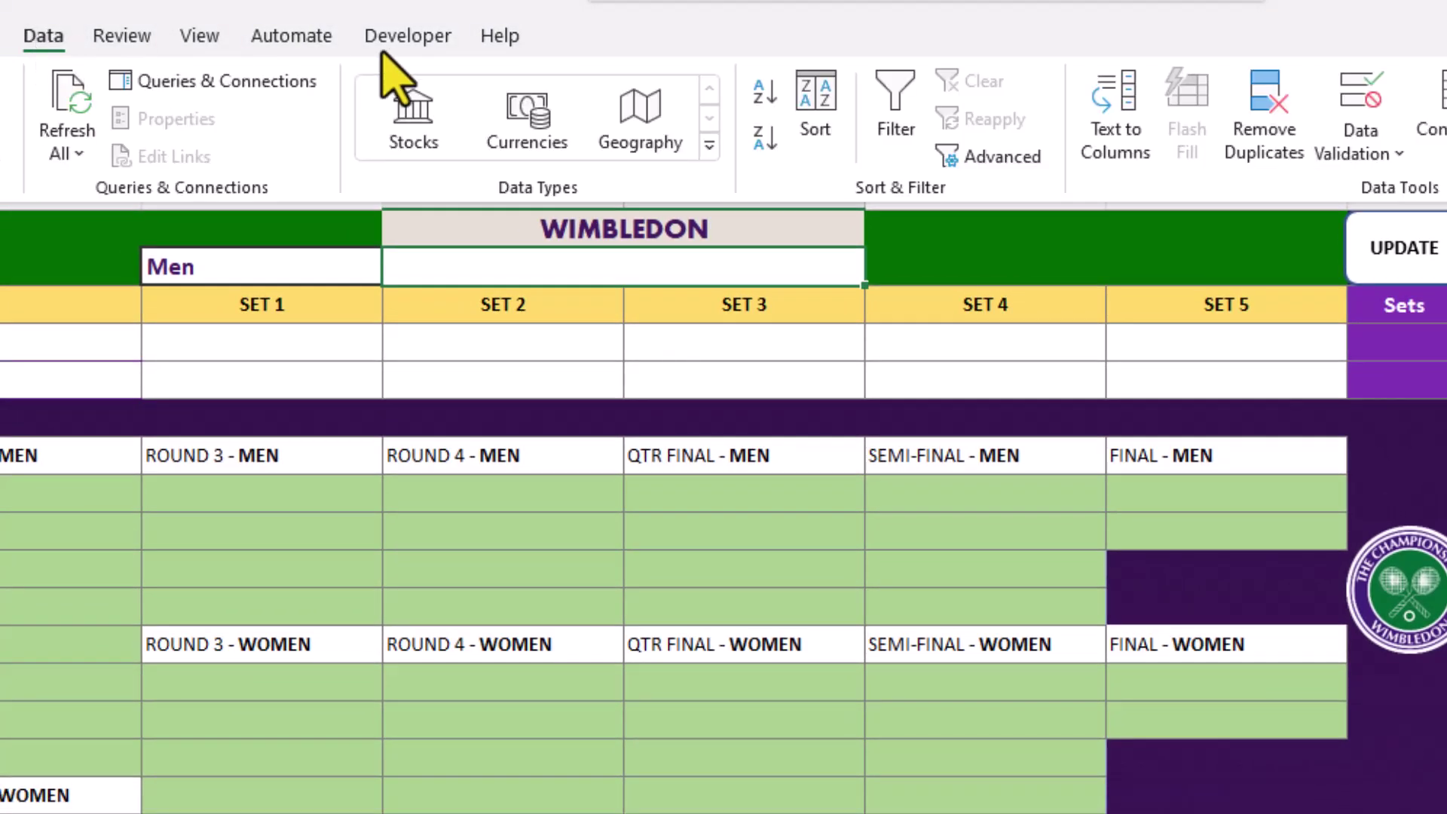
left_click(1361, 97)
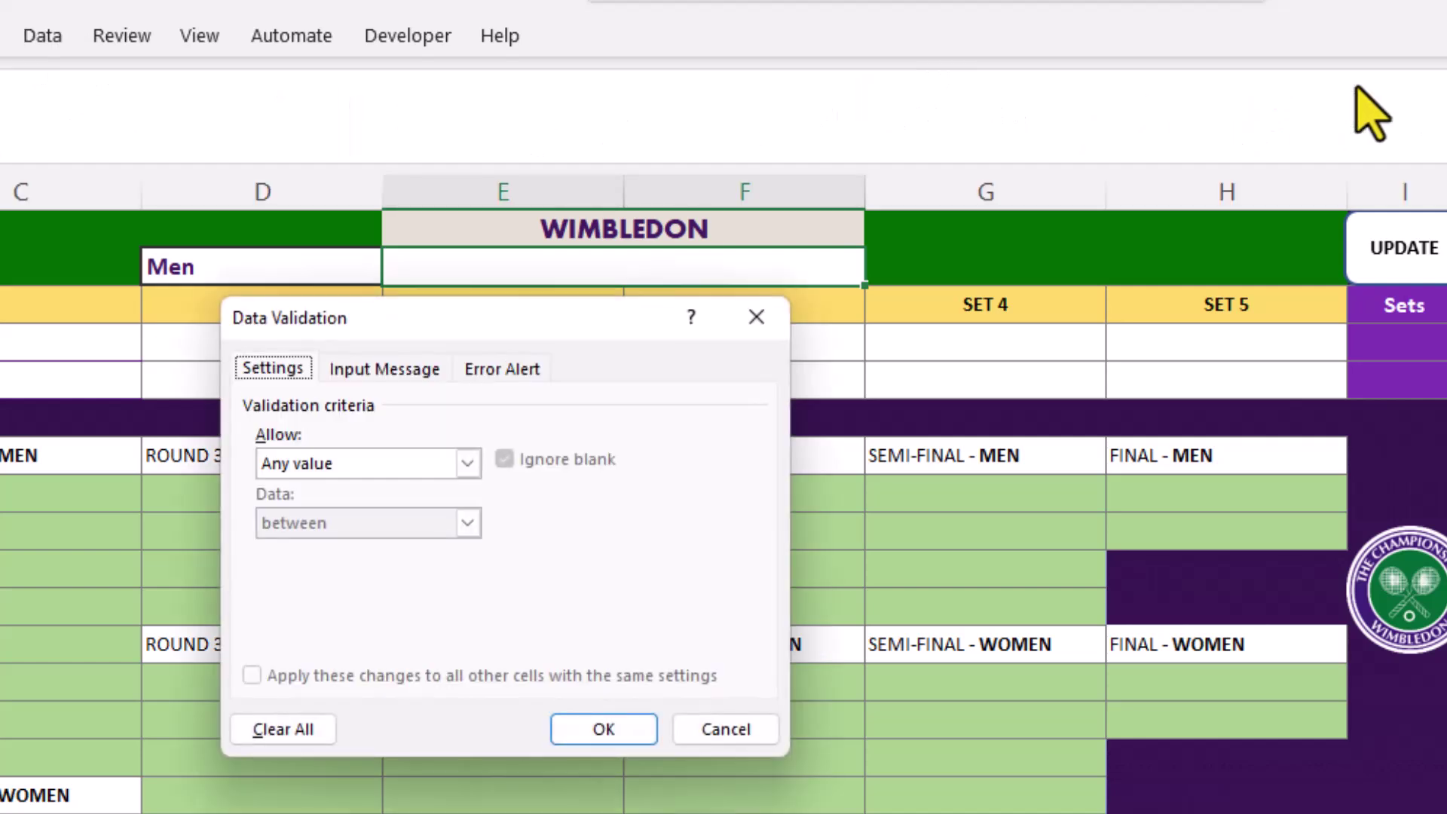
left_click(468, 462)
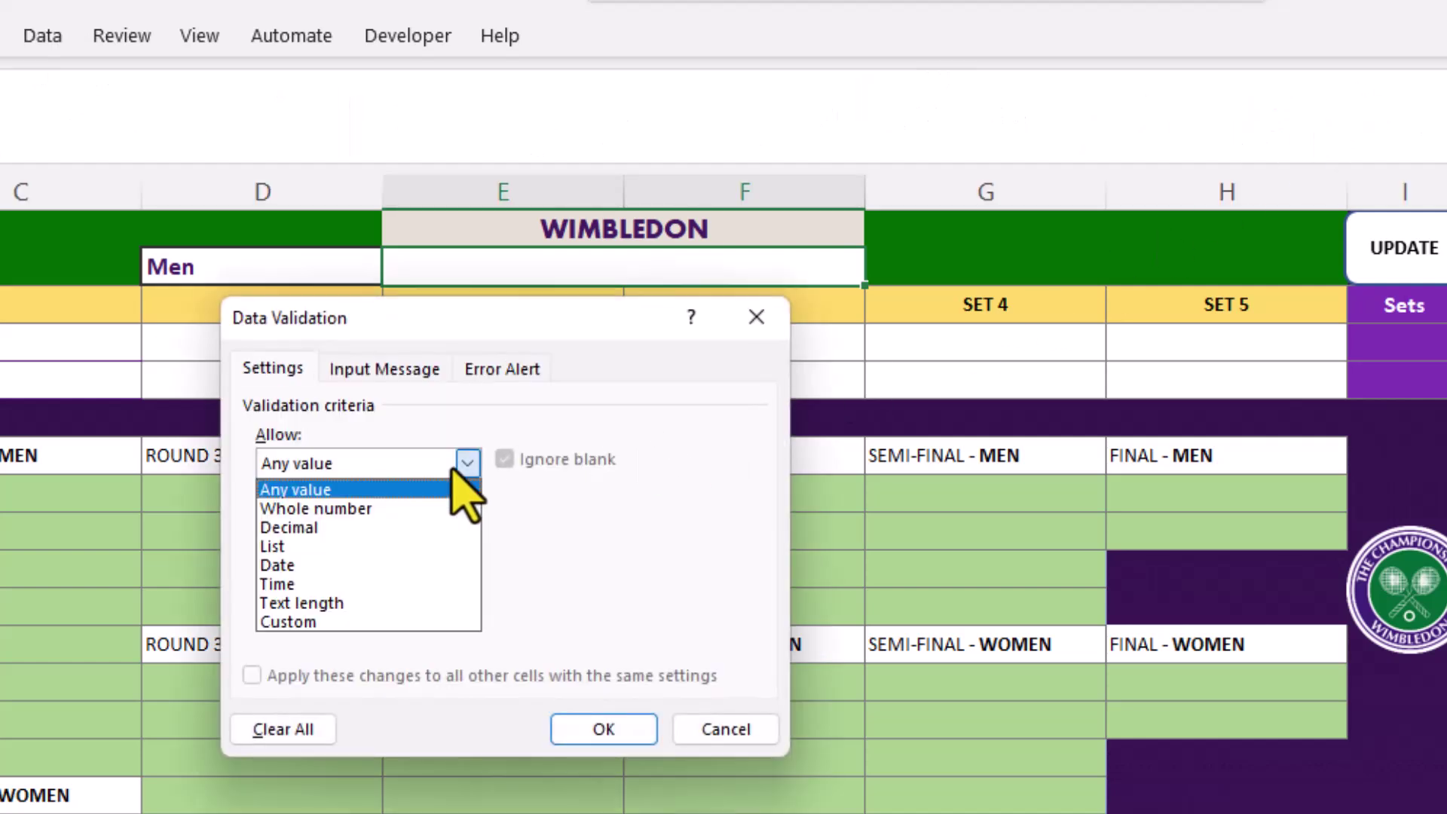
left_click(441, 545)
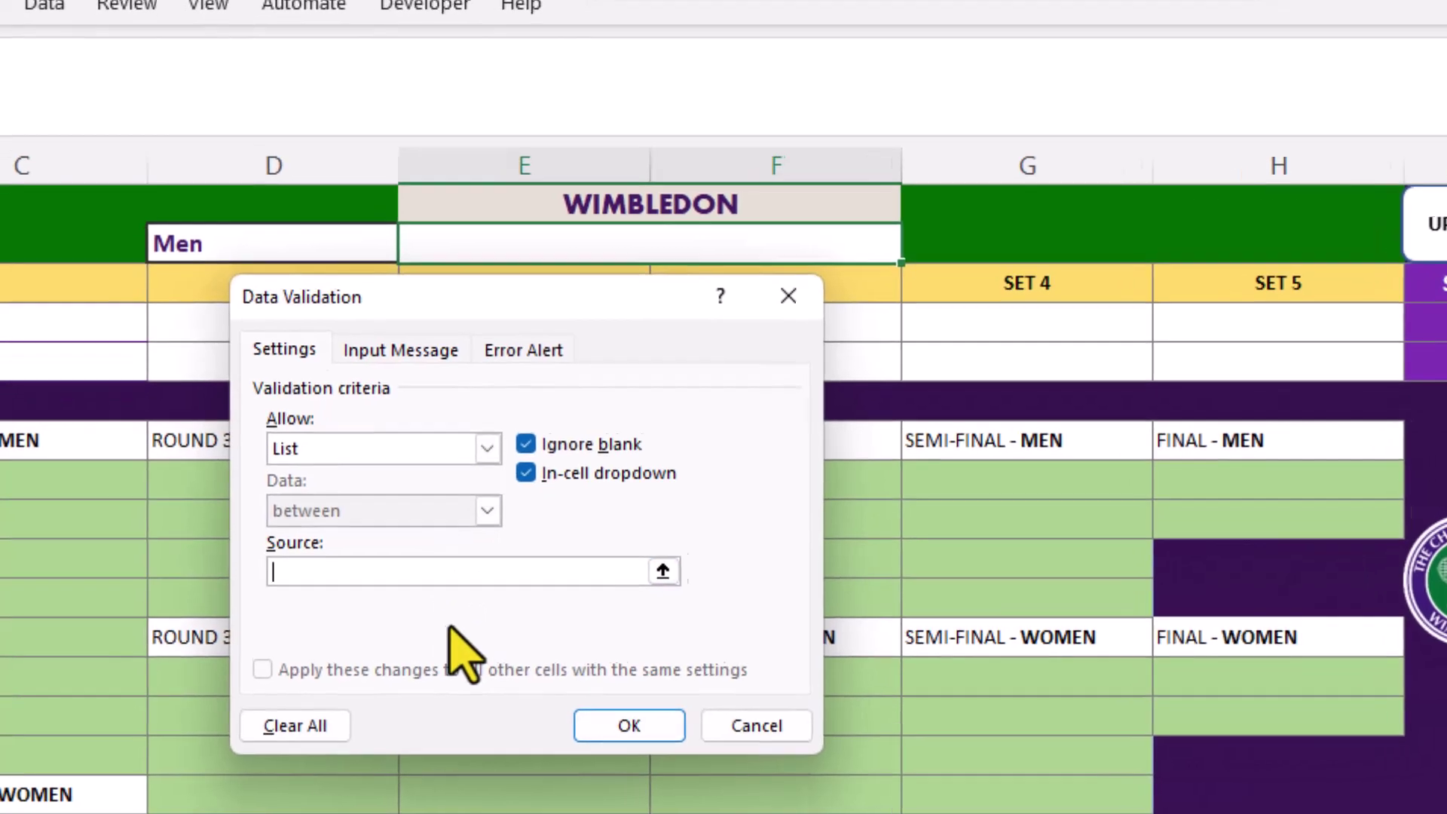
type("Round 1, Round 2, Round 3")
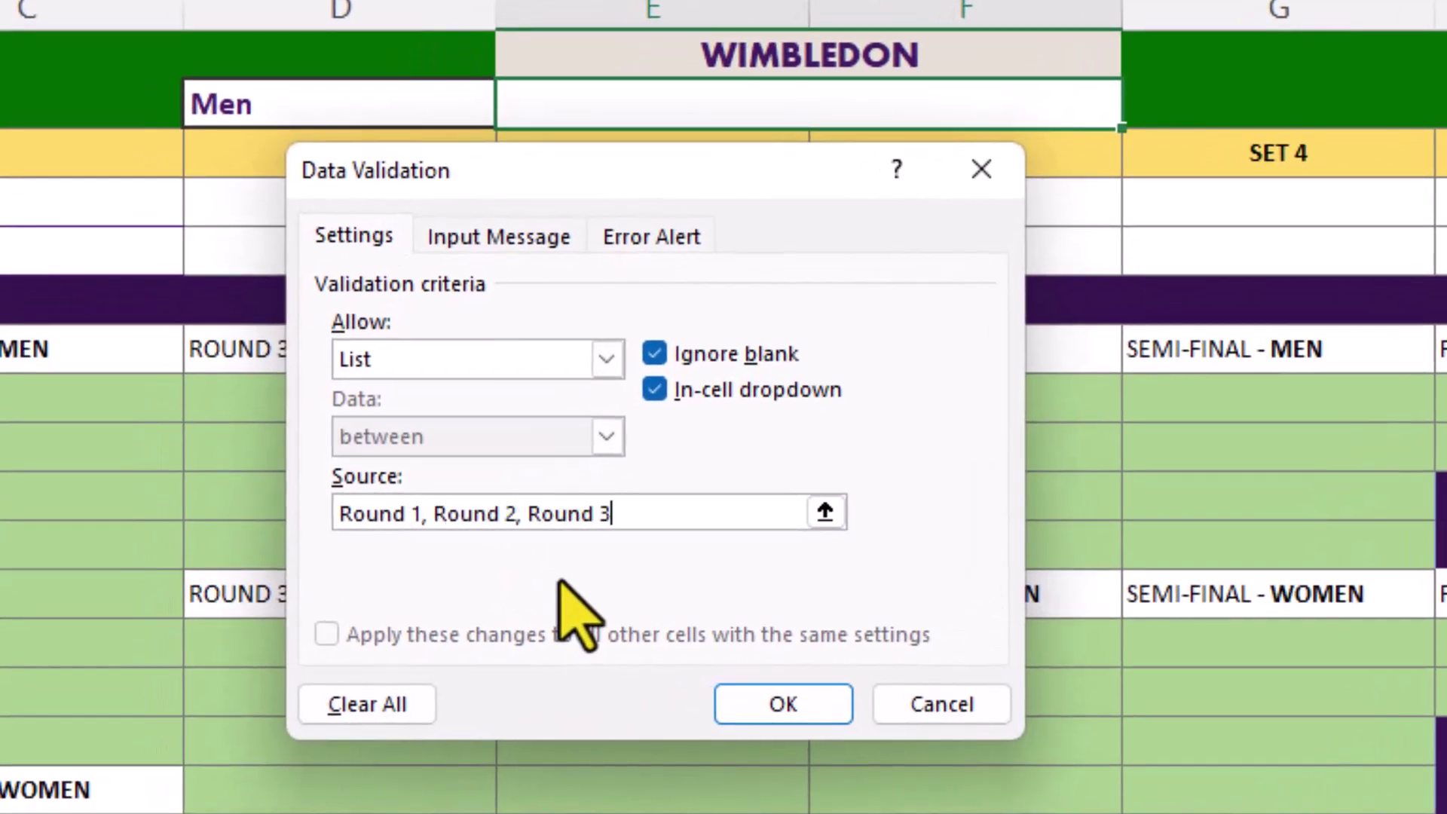
type(", Round 4, Qtr-Final, Semi-Fina")
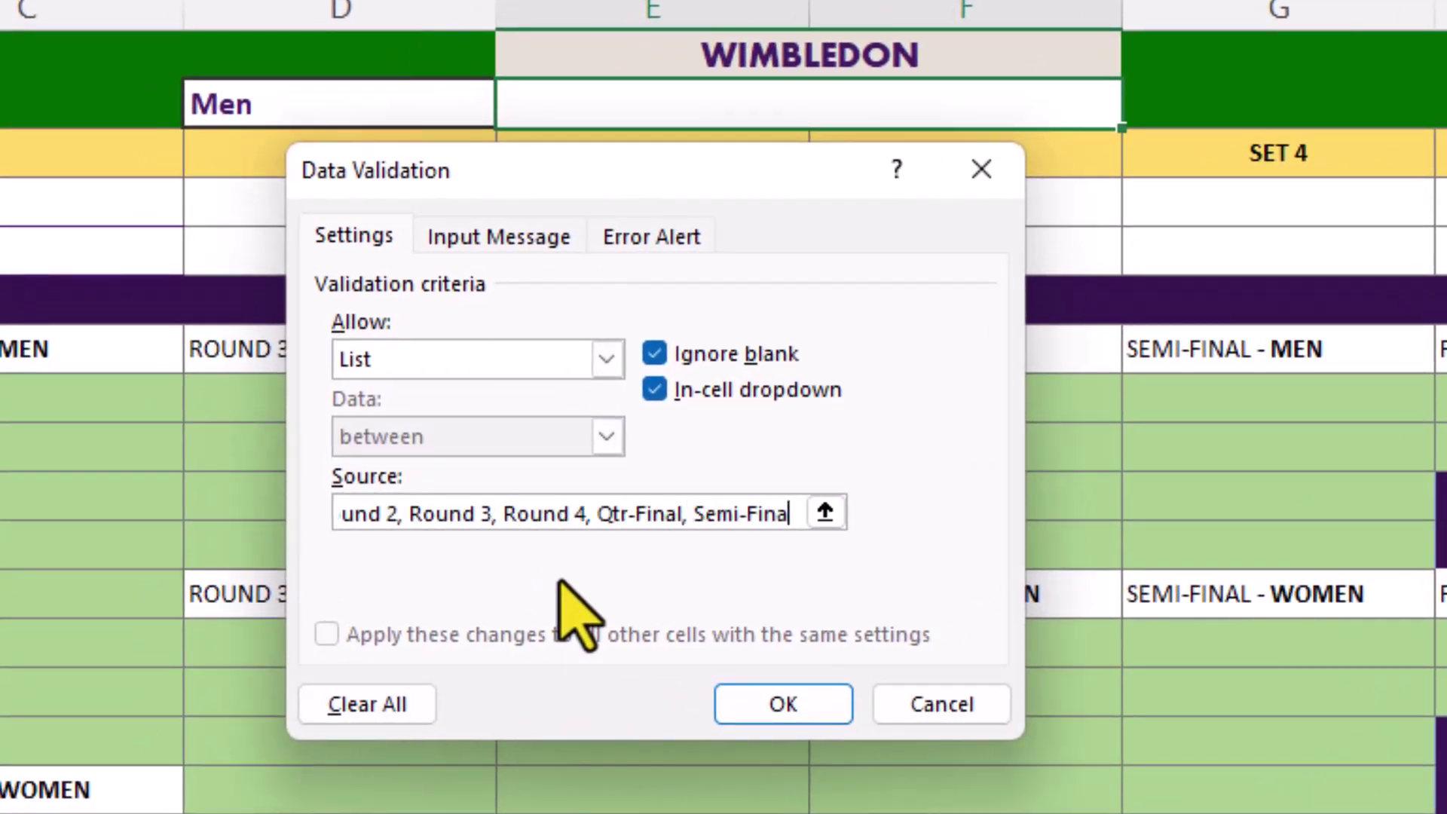
type("l, Final")
left_click(746, 701)
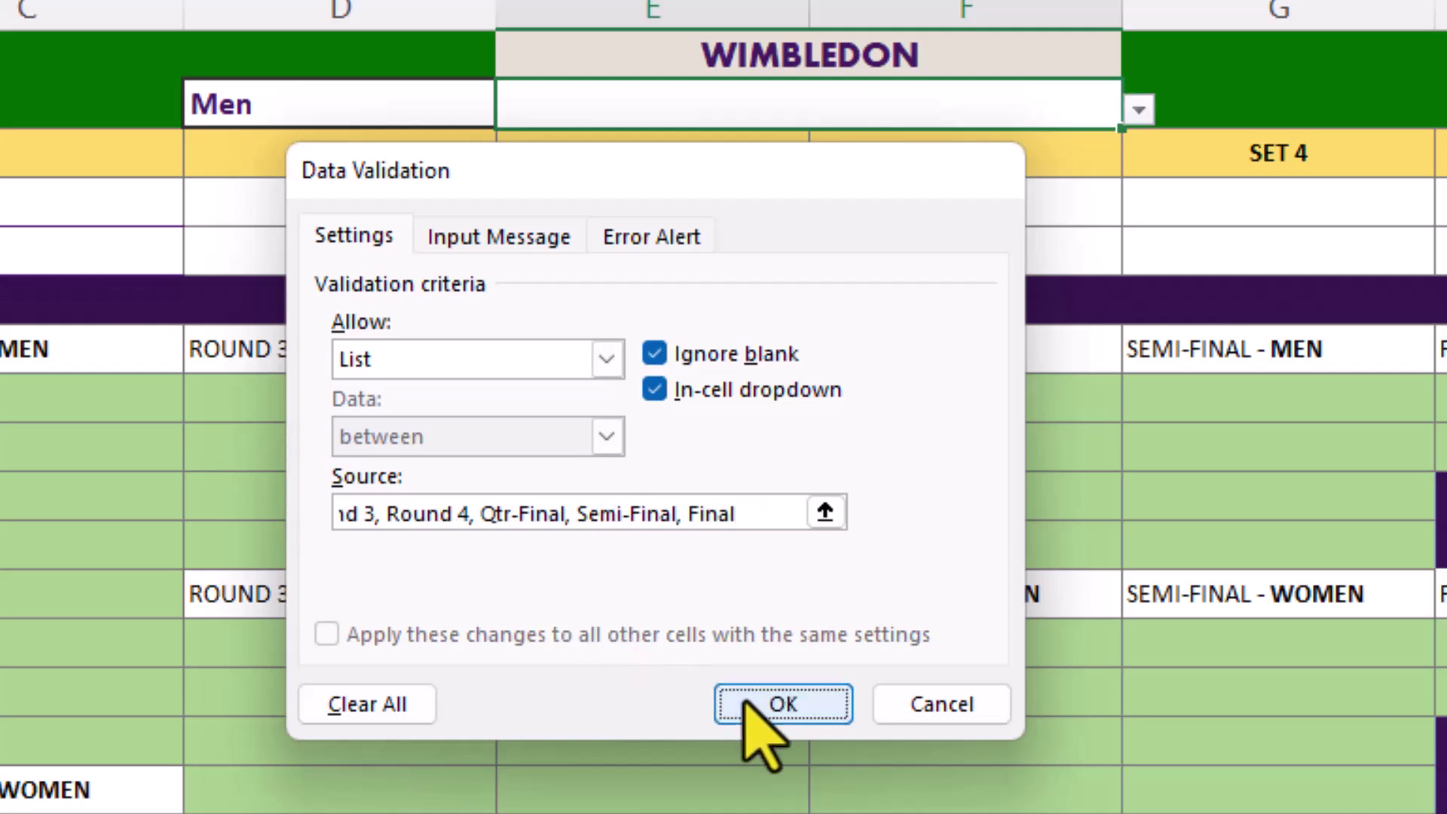
left_click(1139, 110)
left_click(746, 145)
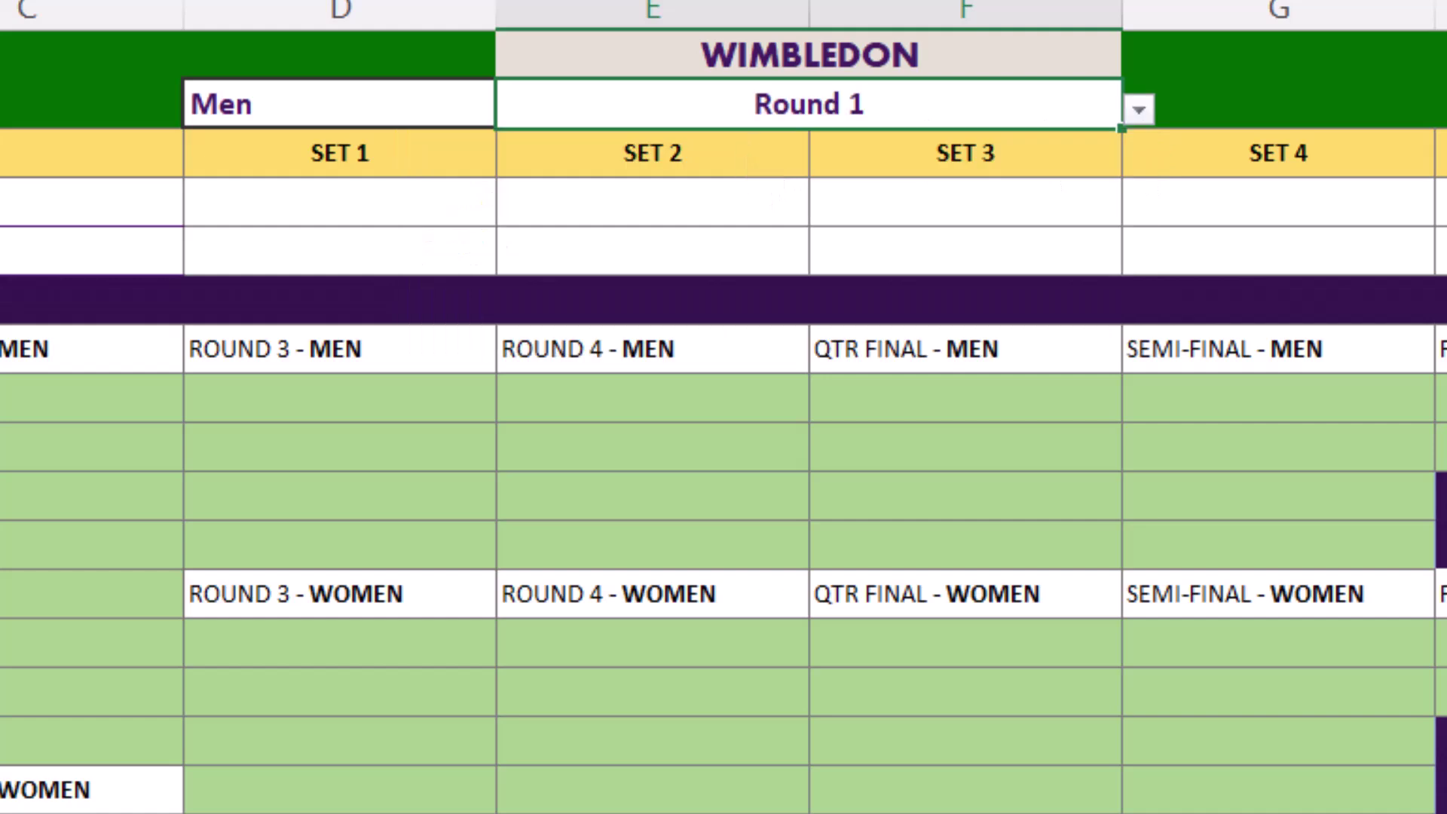
left_click(809, 54)
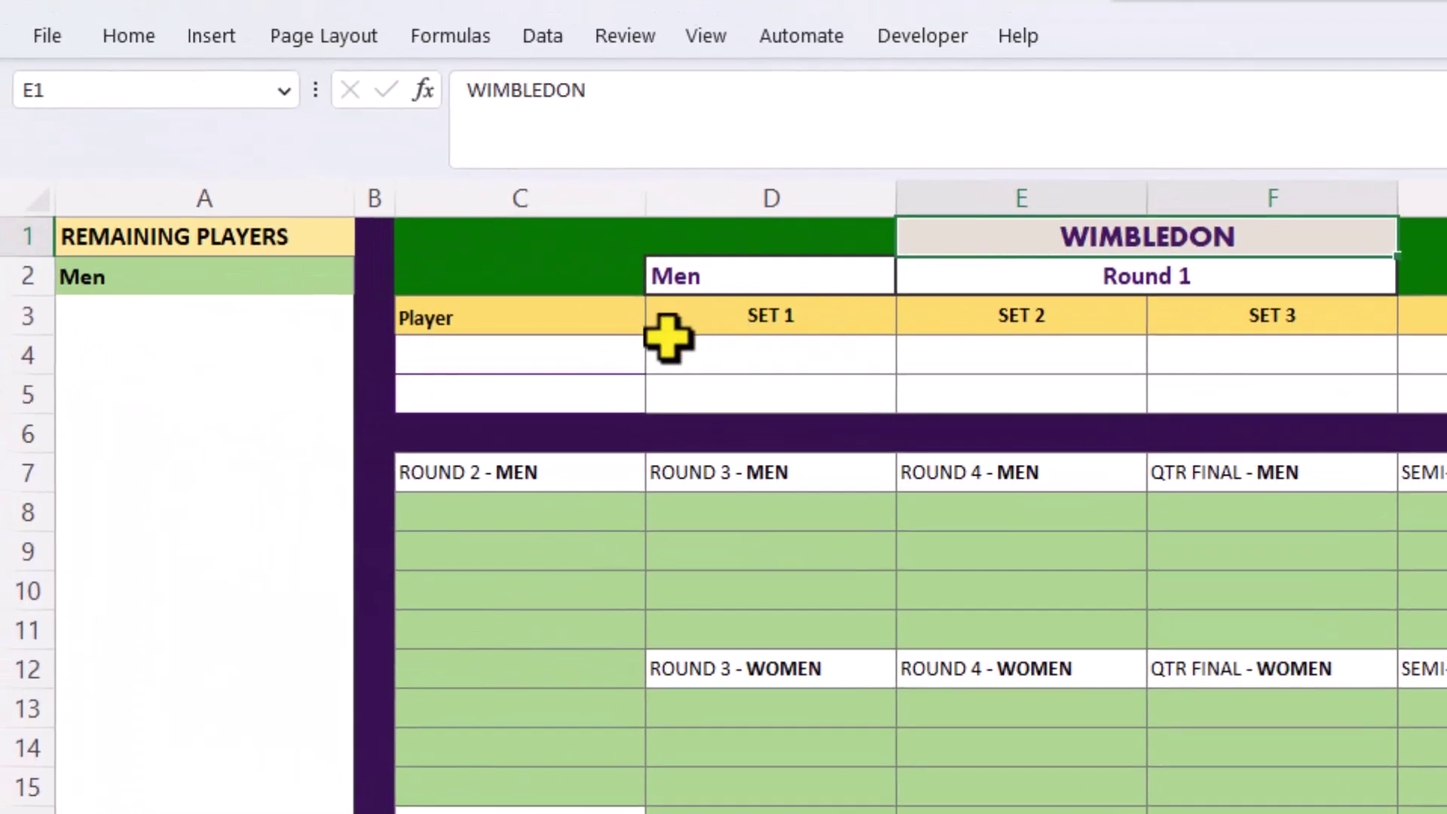
left_click(64, 206)
left_click_drag(550, 357, 550, 390)
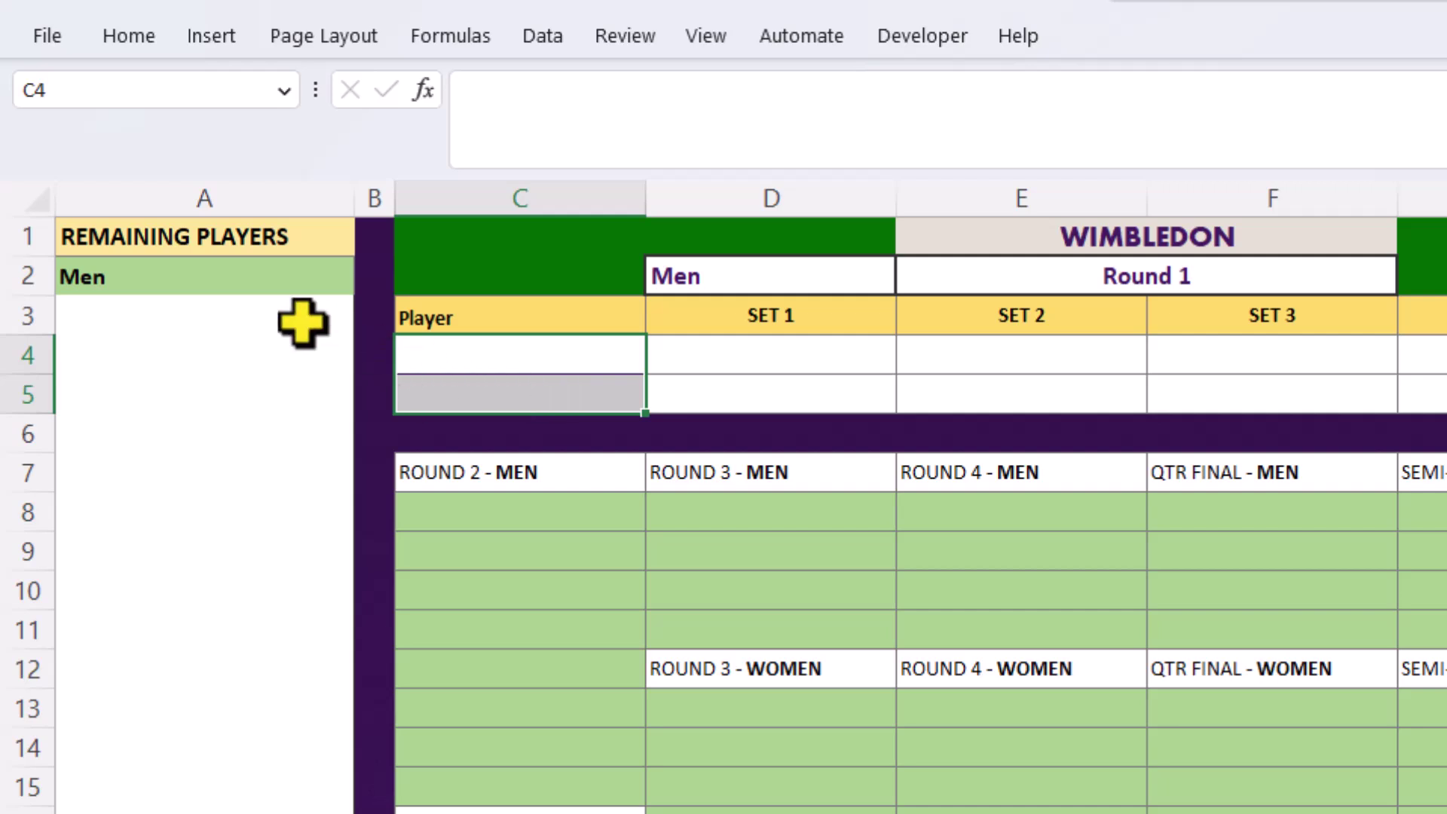
- Start an IFS formula in cell A3 whose first test is $E$2 = "Round 1"
left_click(256, 312)
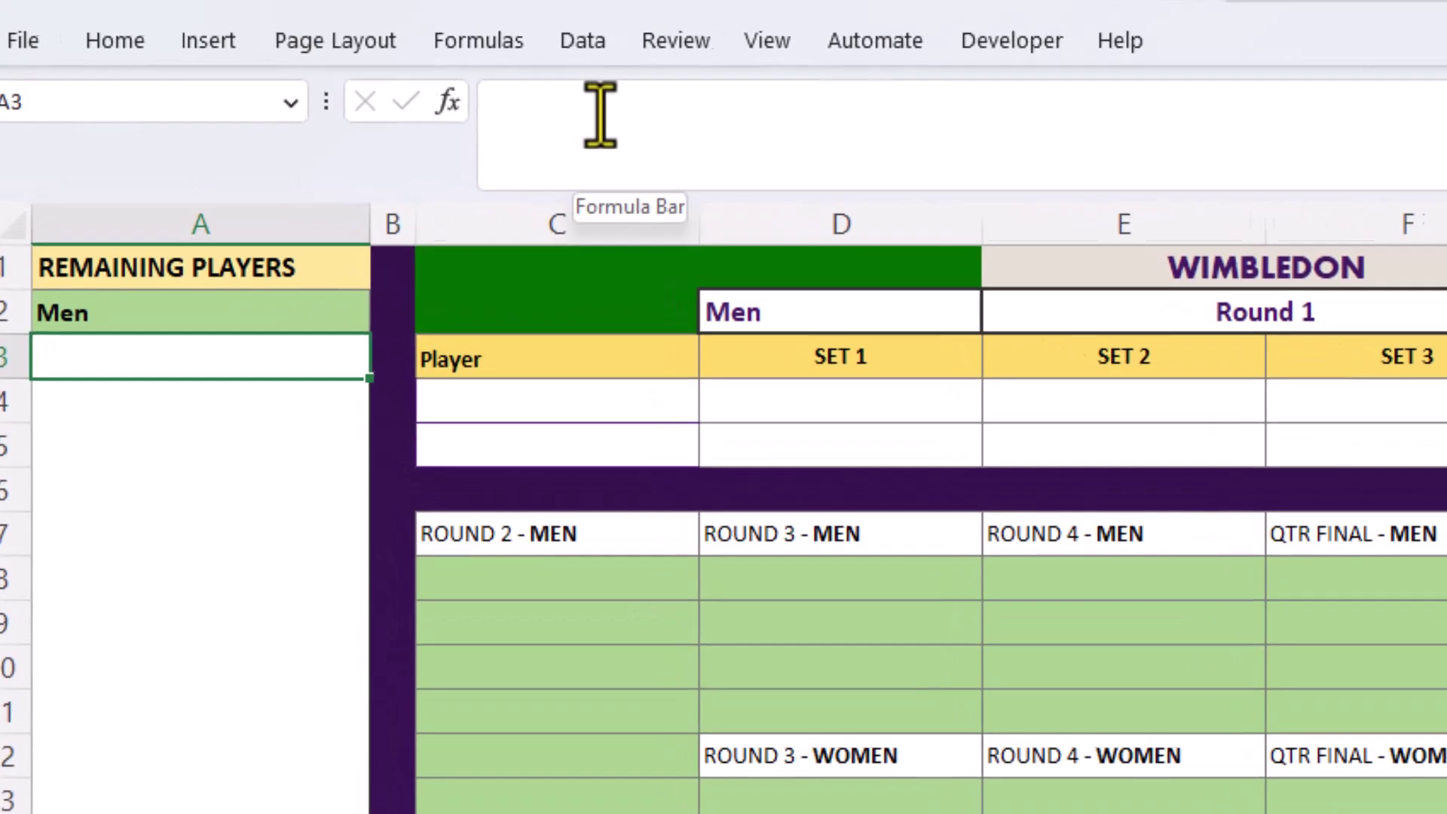
left_click(607, 121)
type("=ifs")
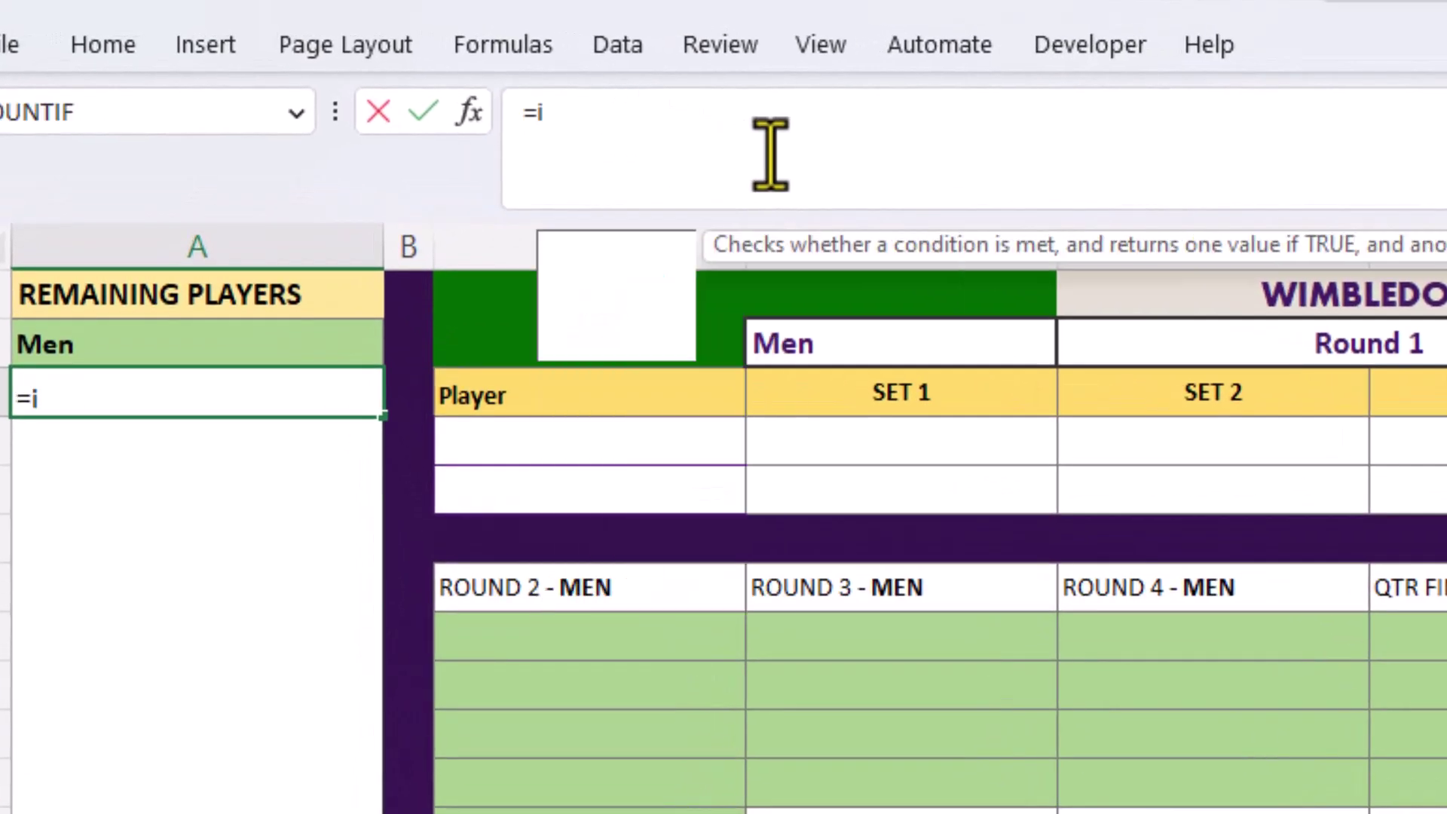
key("Tab")
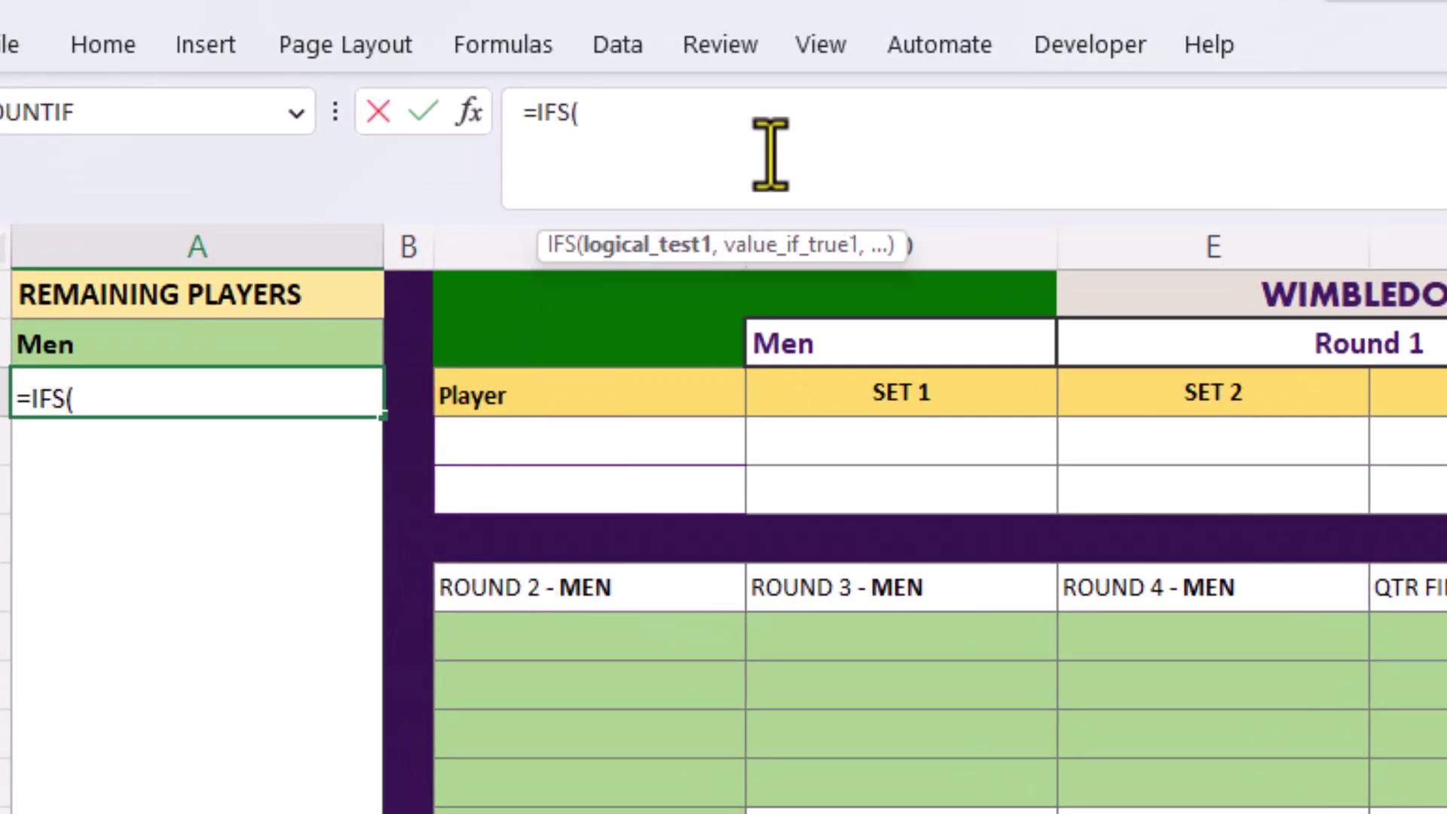
left_click(1088, 326)
key("F4")
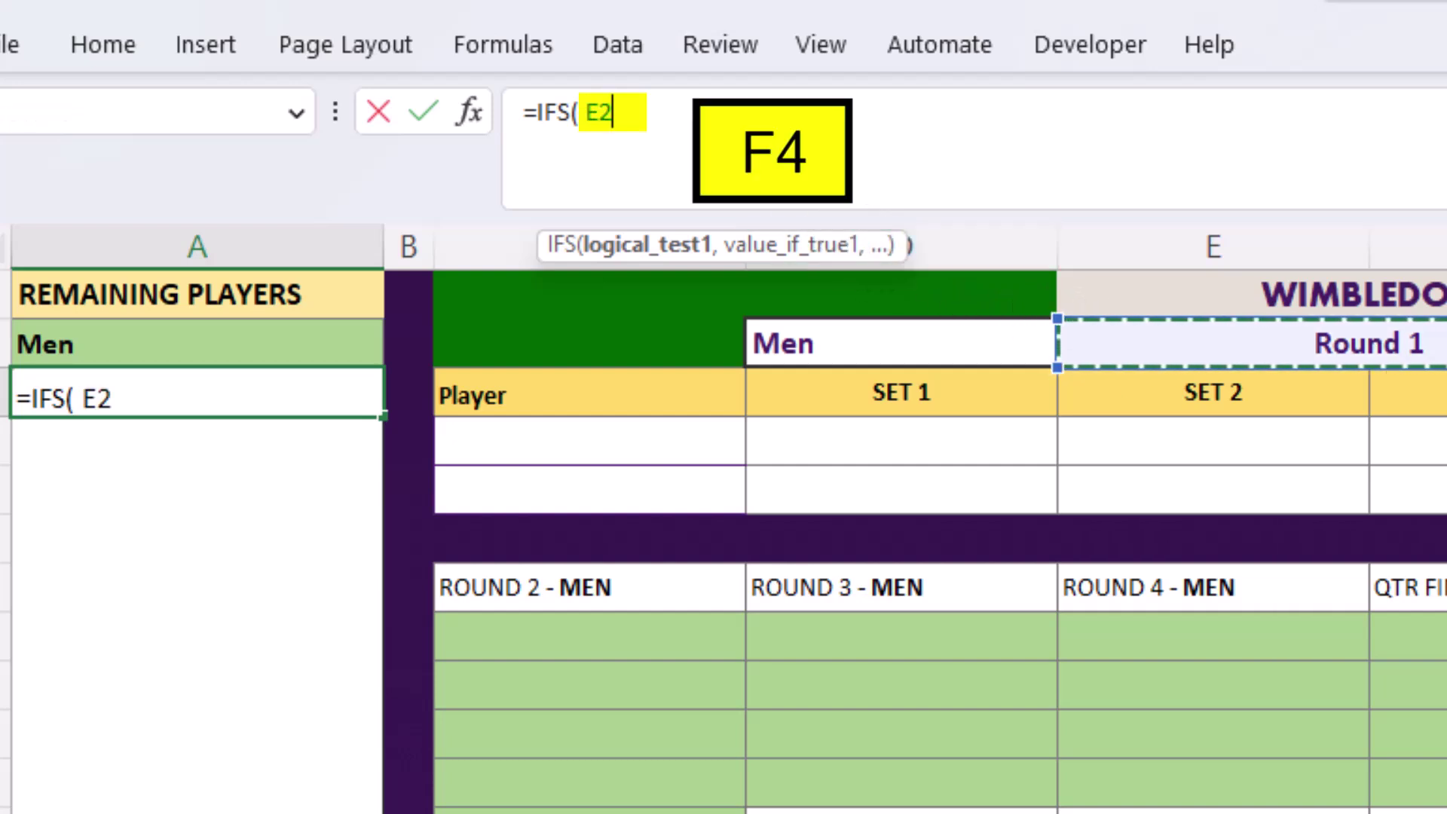
type("=")
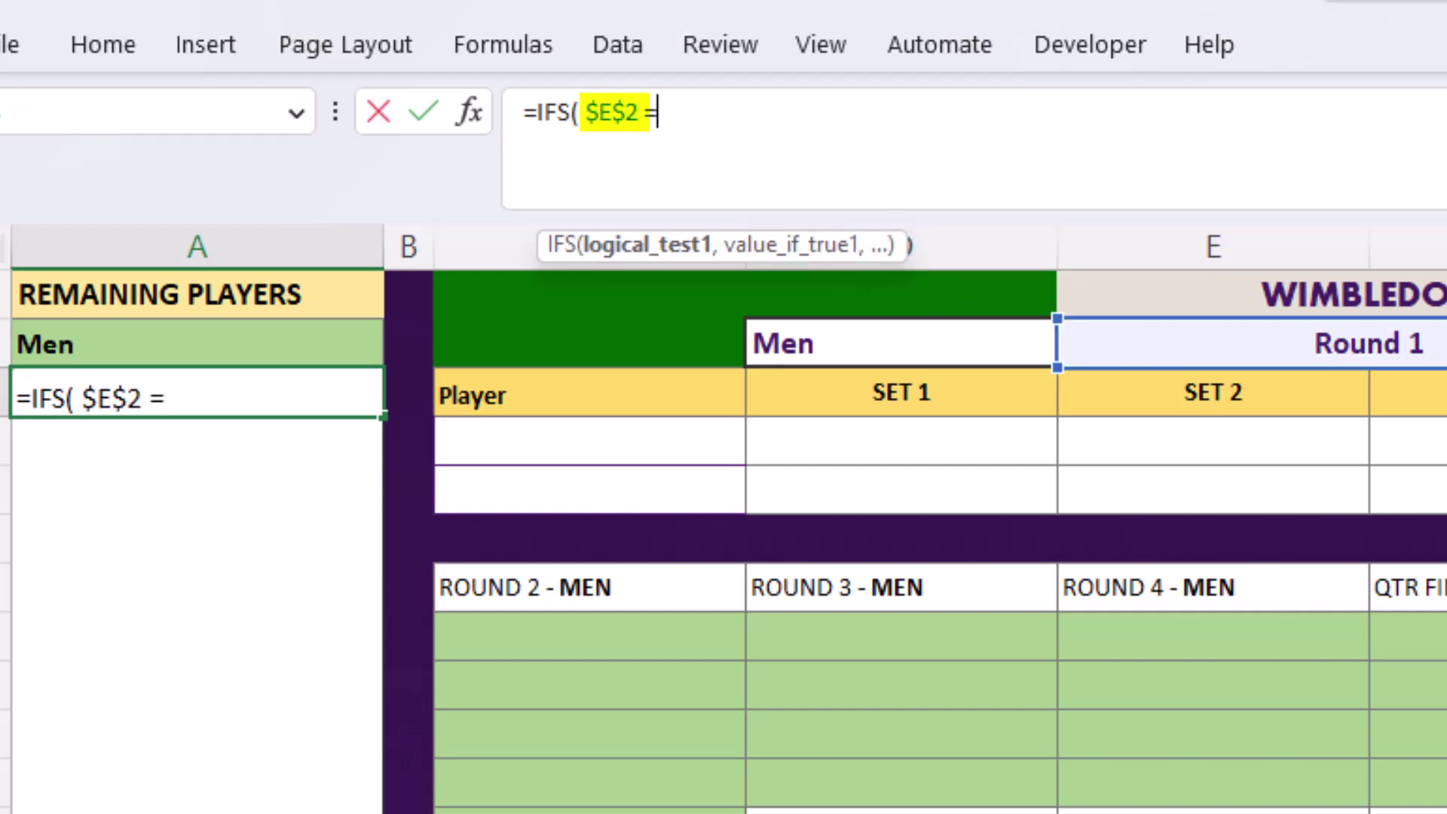
type(" \"Round")
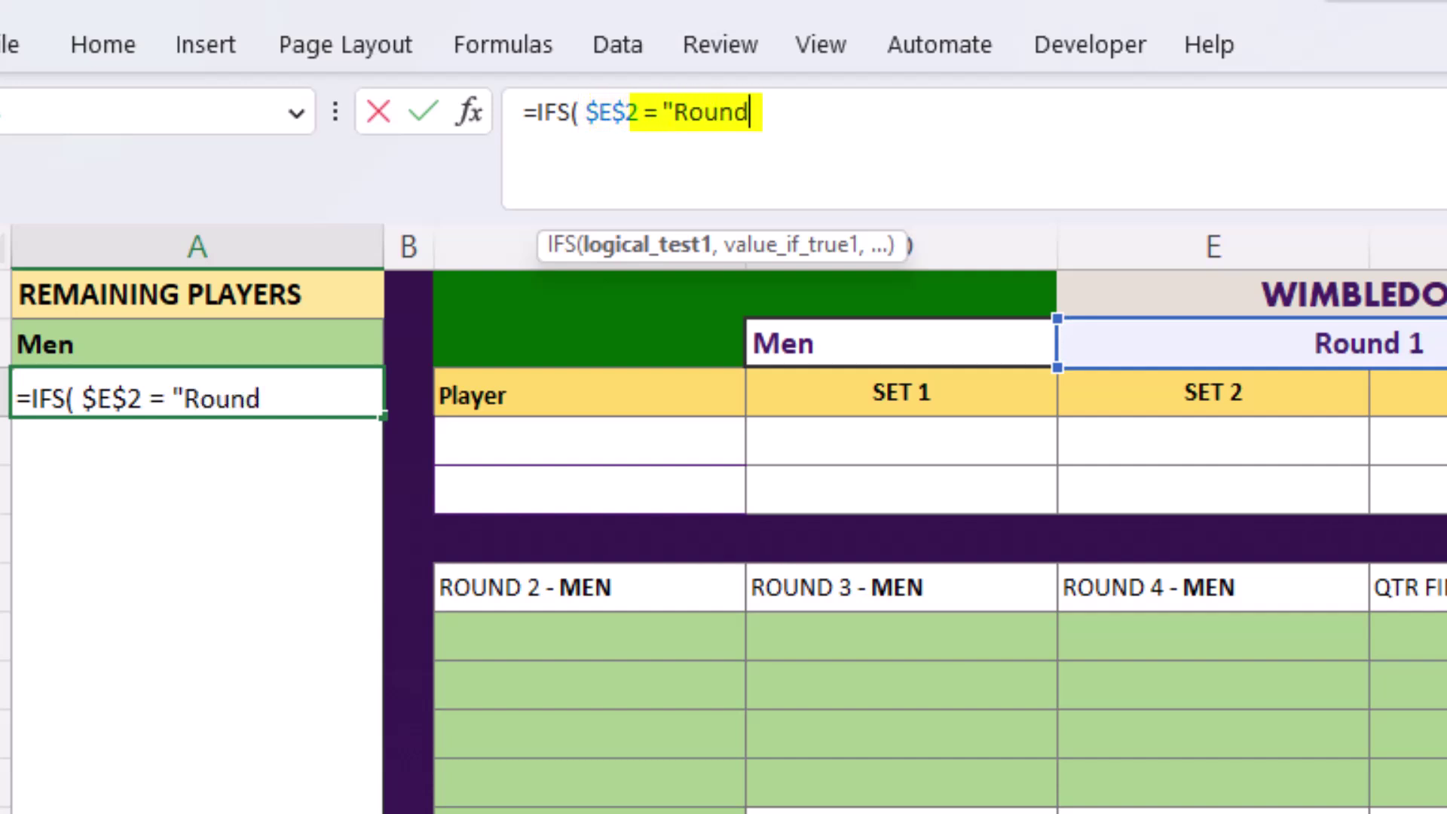
type(" 1\"")
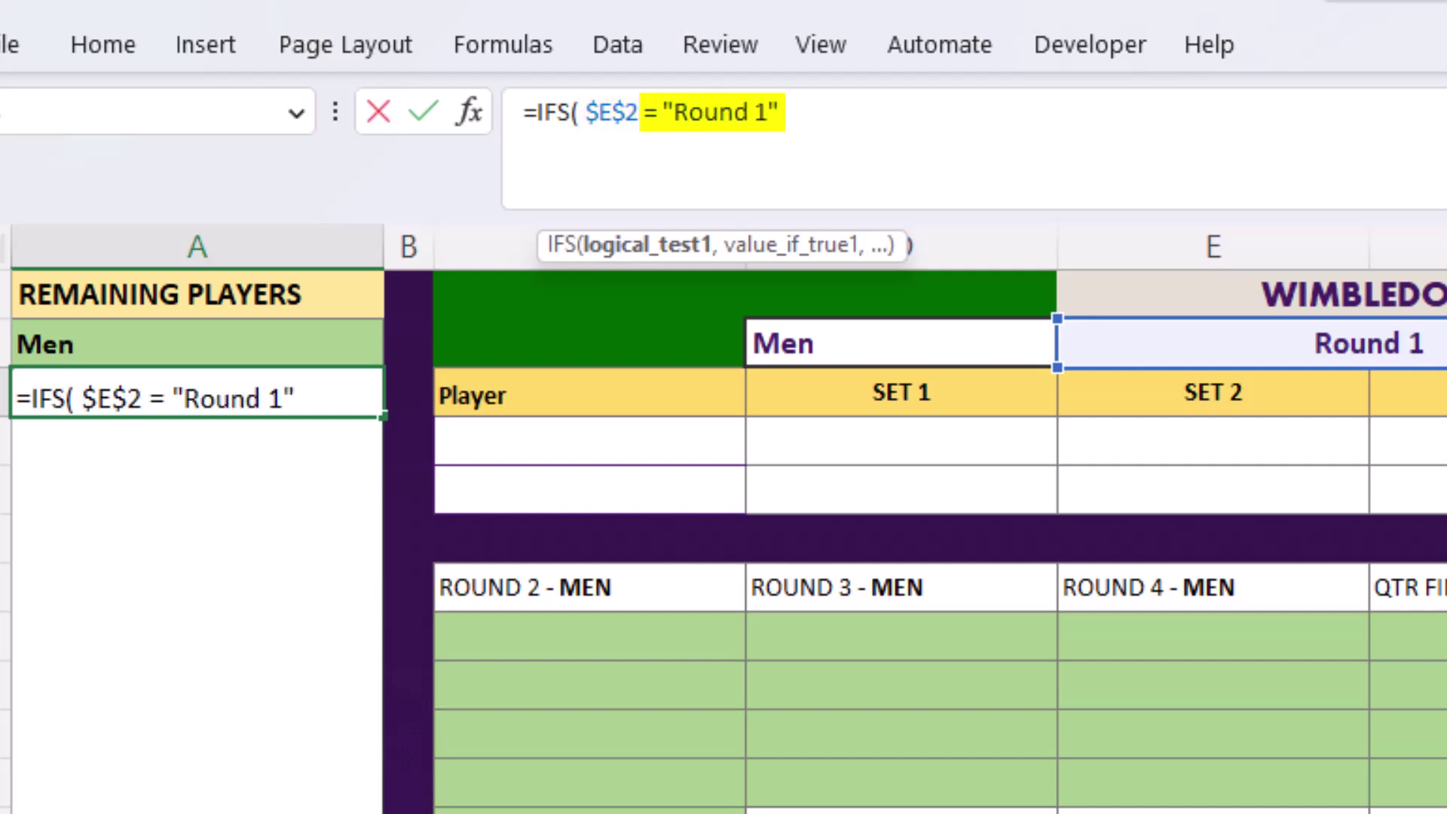
- Begin the Round 1 result as a FILTER function with Tbl_Round1Players[PlayerName] as its array
type(" , fil")
key("Tab")
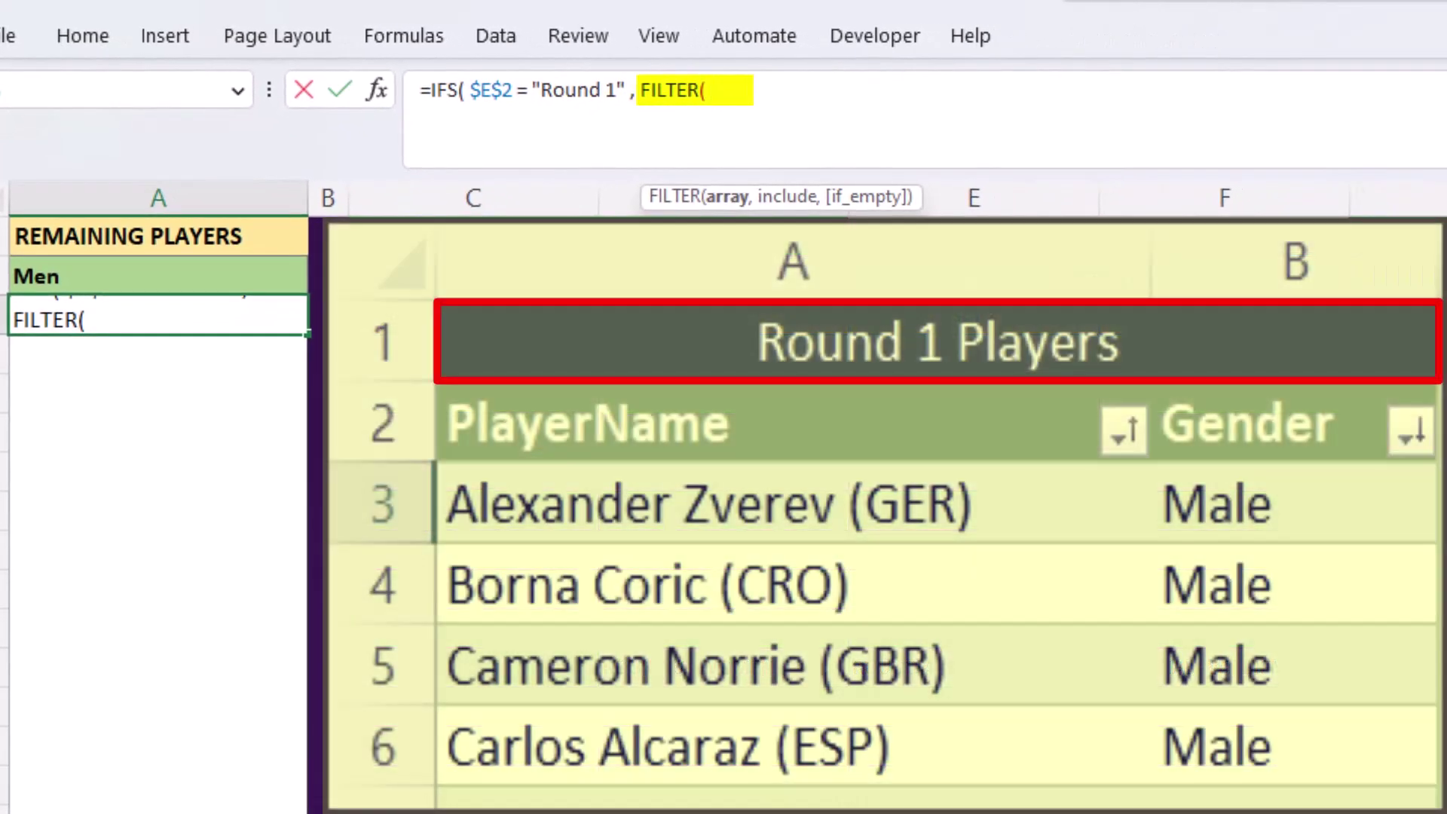
type("tbl")
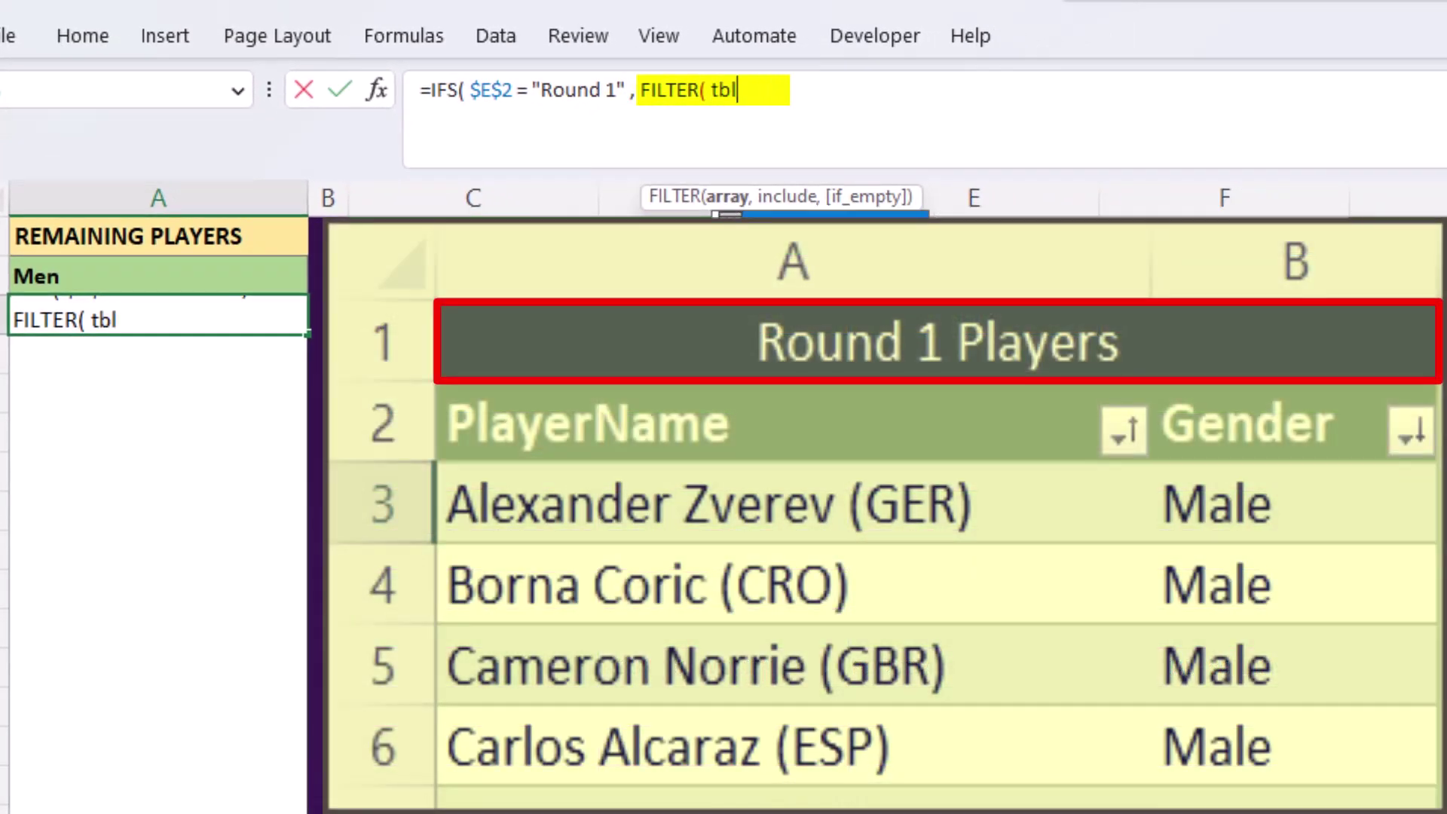
key("Tab")
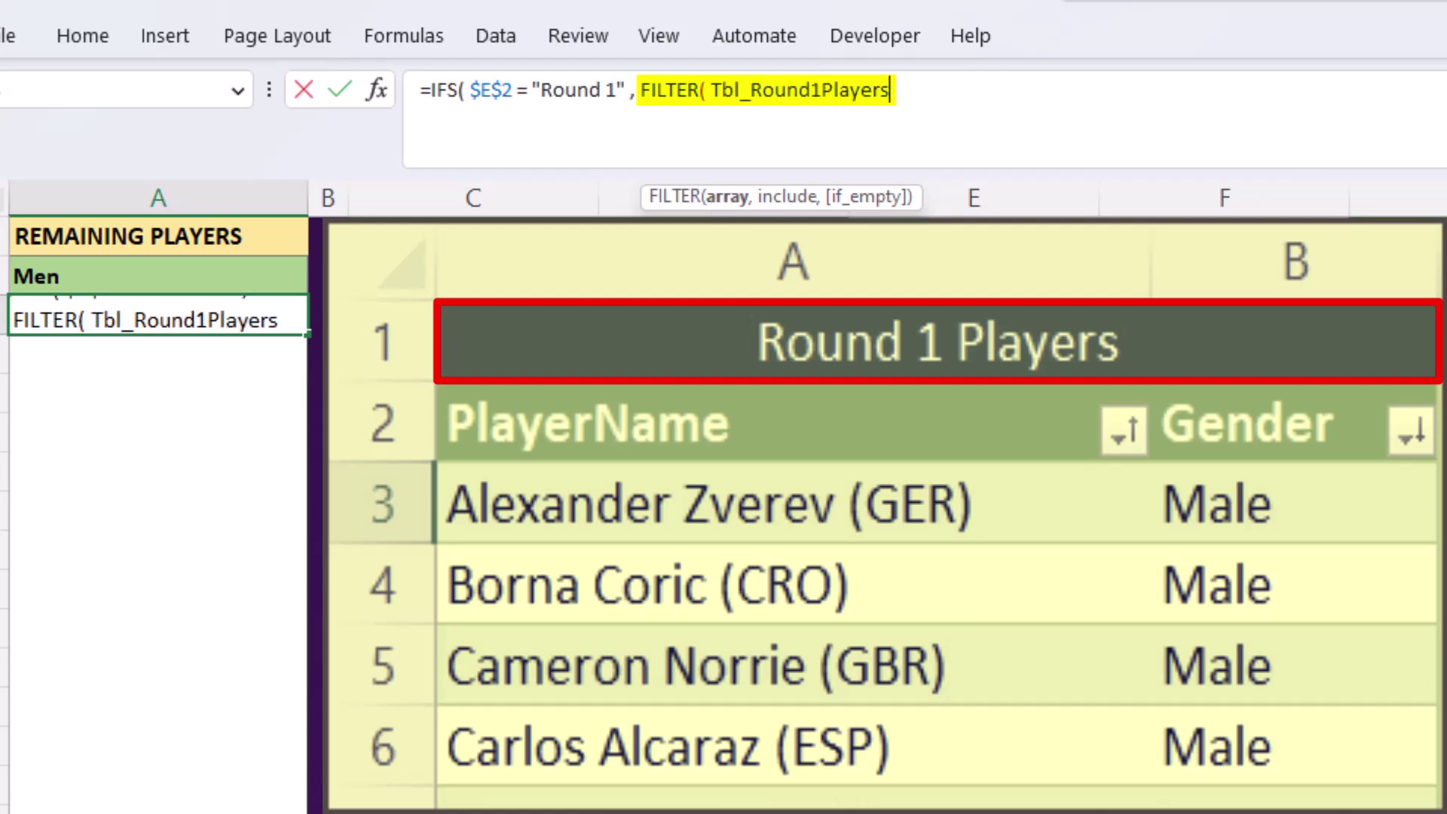
type("[")
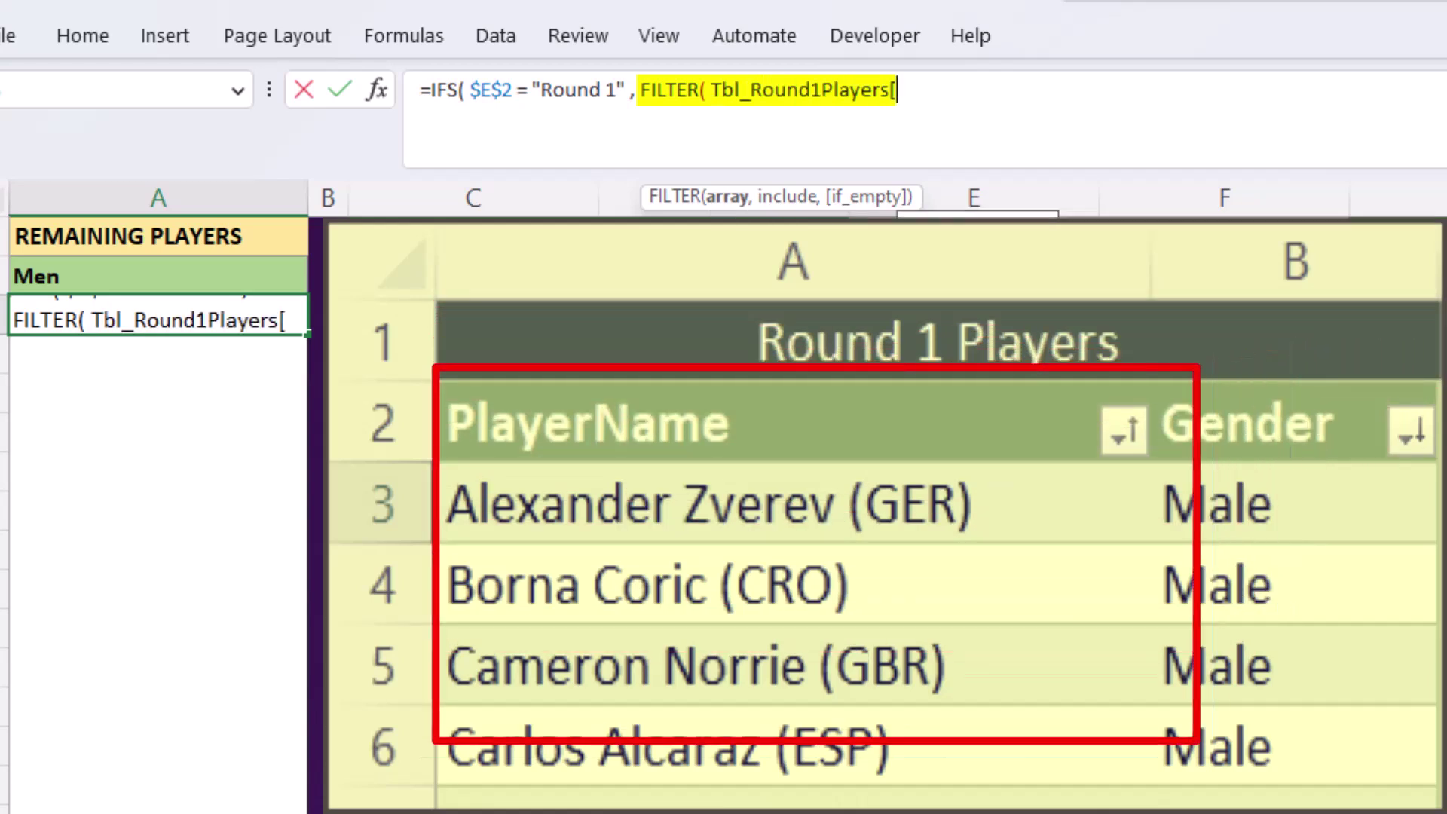
type("PlayerName] ,")
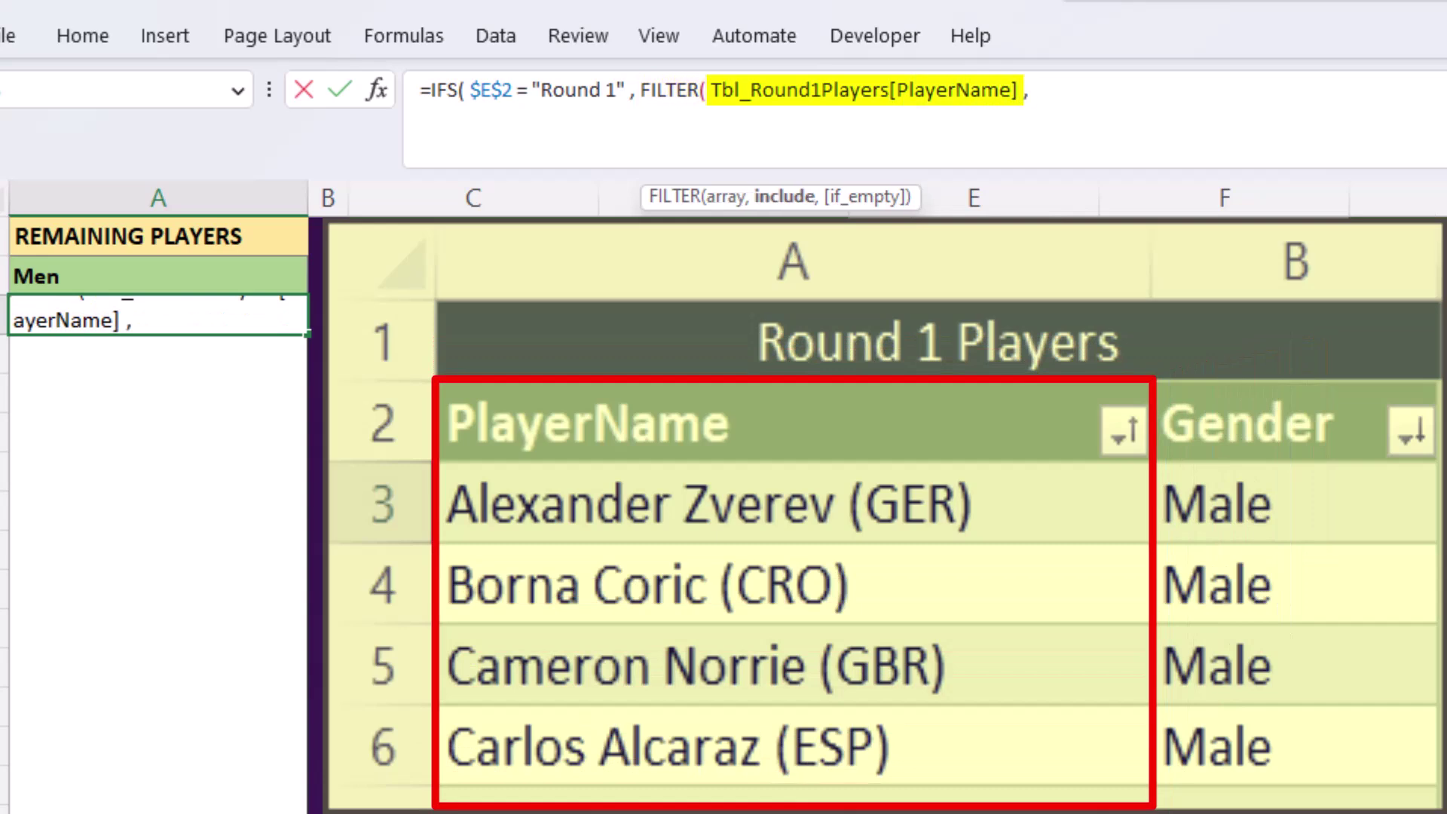
- Complete the Round 1 FILTER with the include condition Tbl_Round1Players[Gender] = "Male"
type(" tbl")
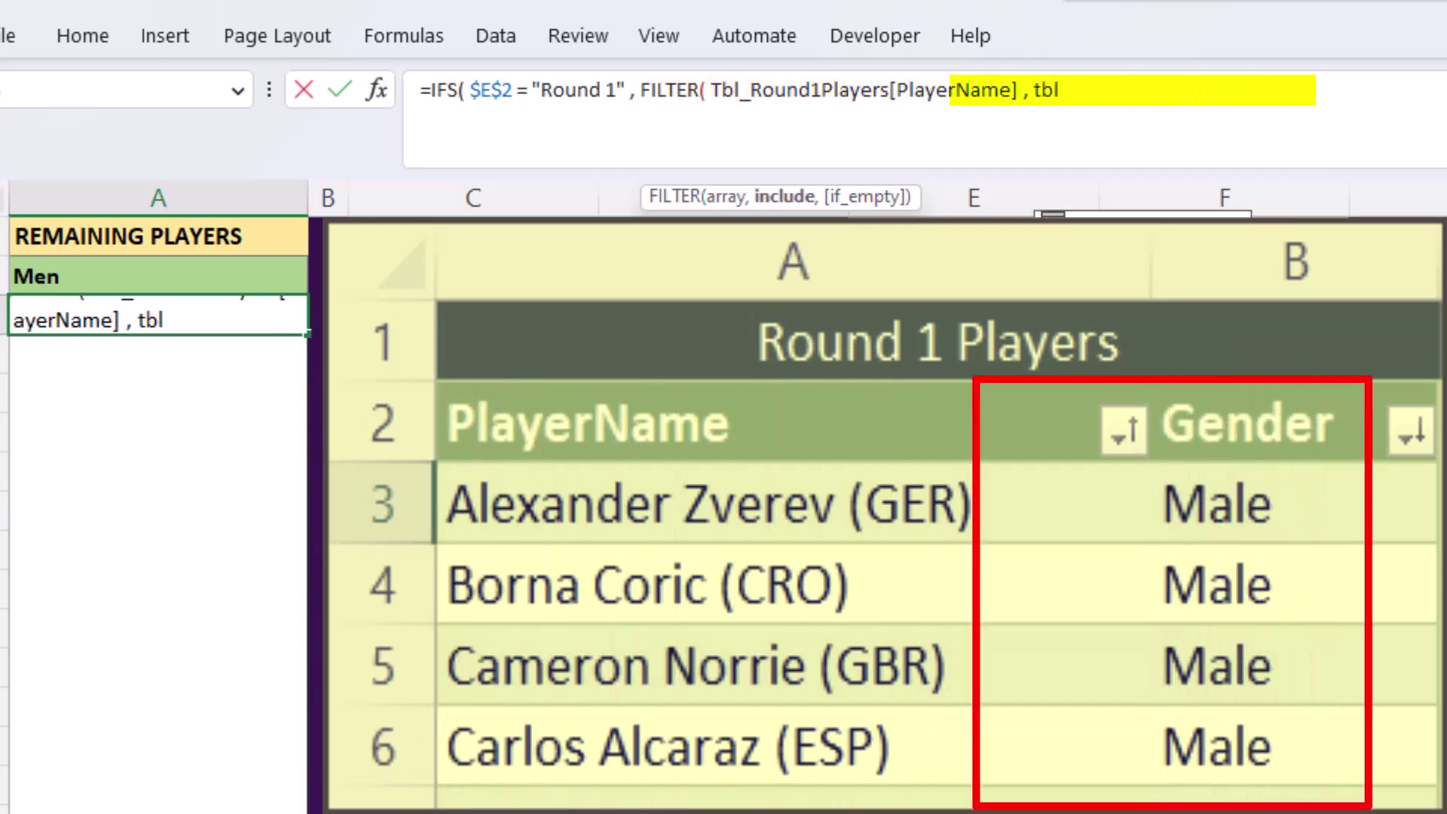
key("Tab")
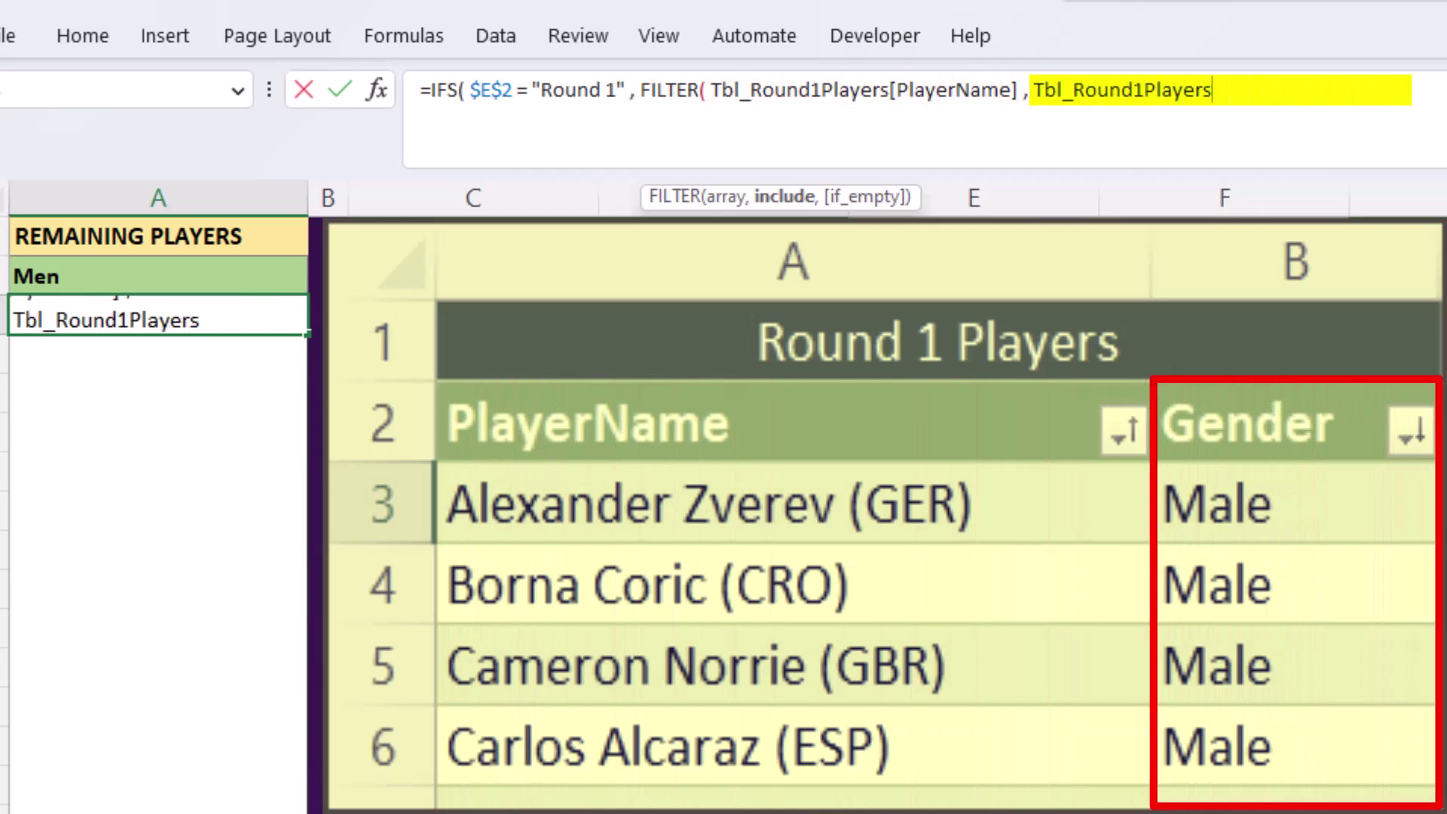
type("[")
key("Down")
key("Tab")
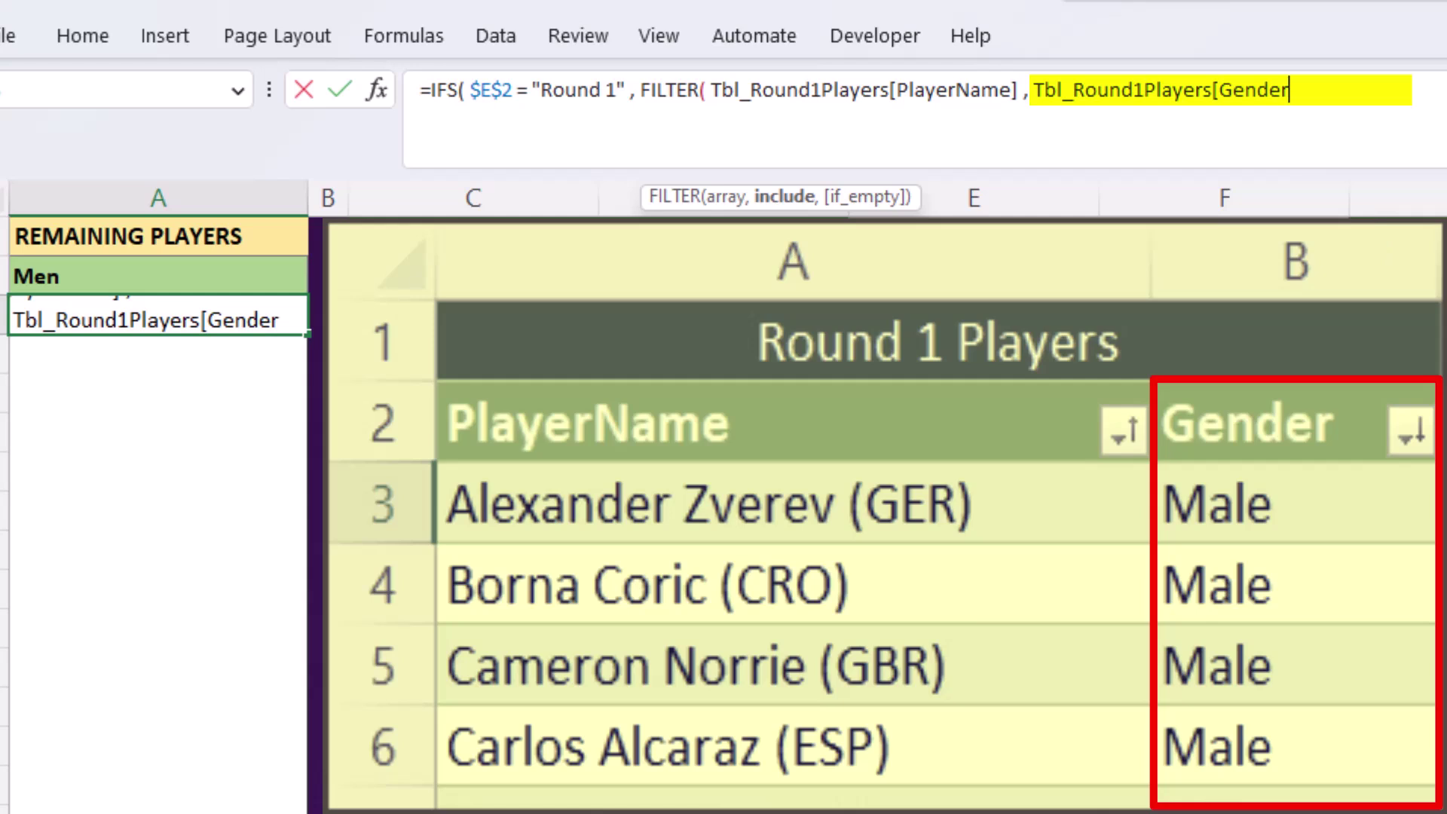
type("] = \"")
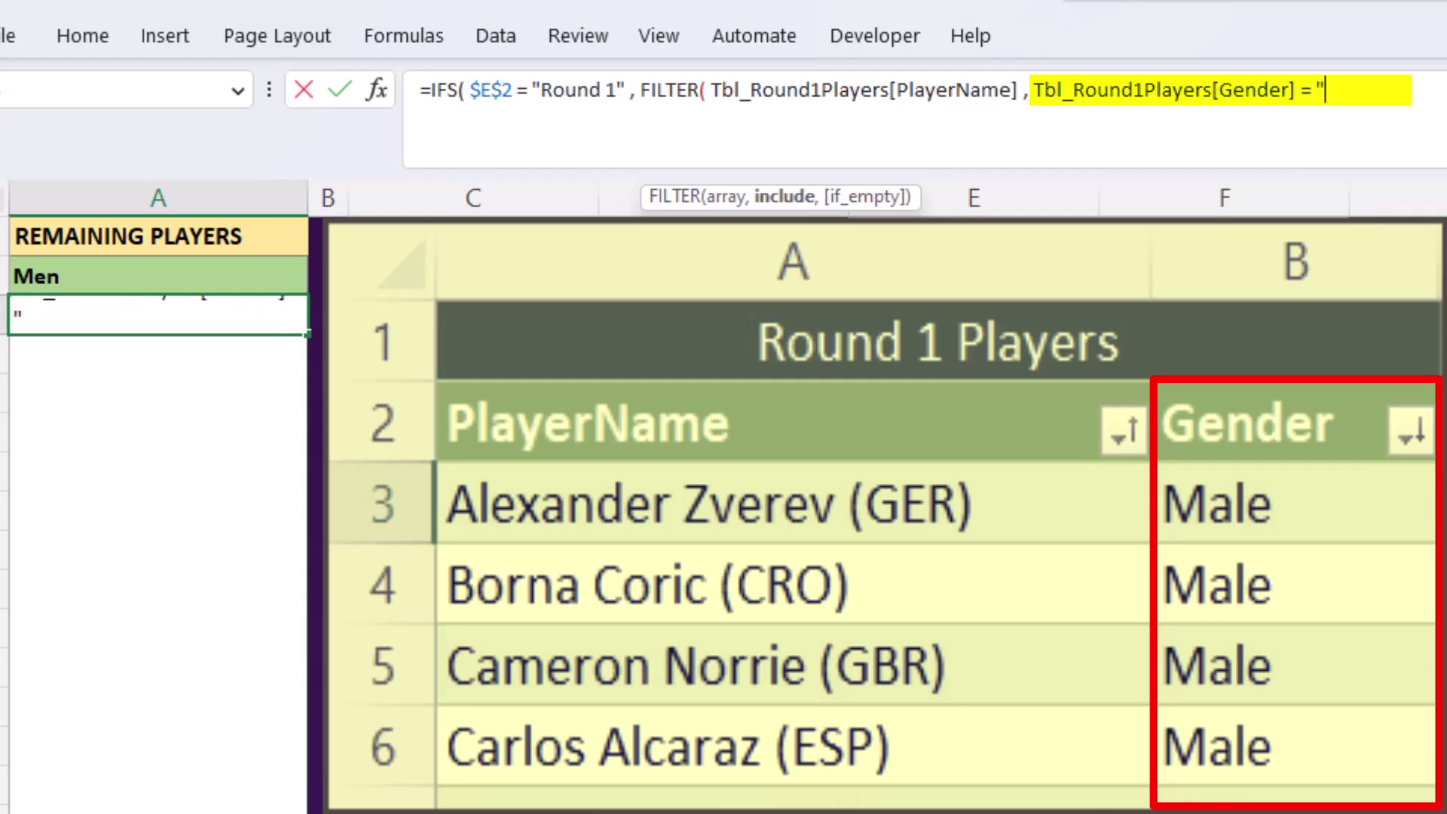
type("Male\"")
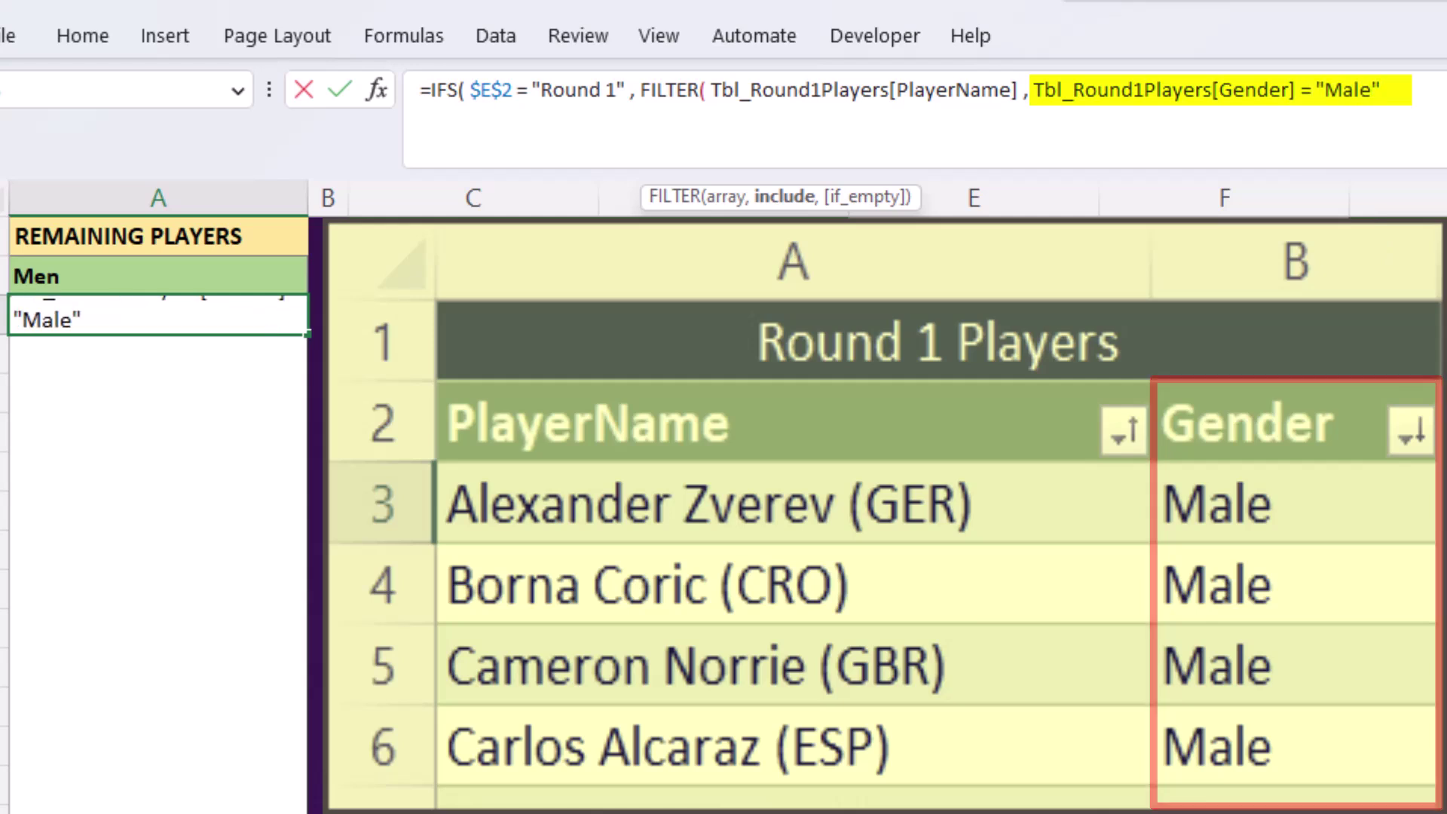
type(" ) ,")
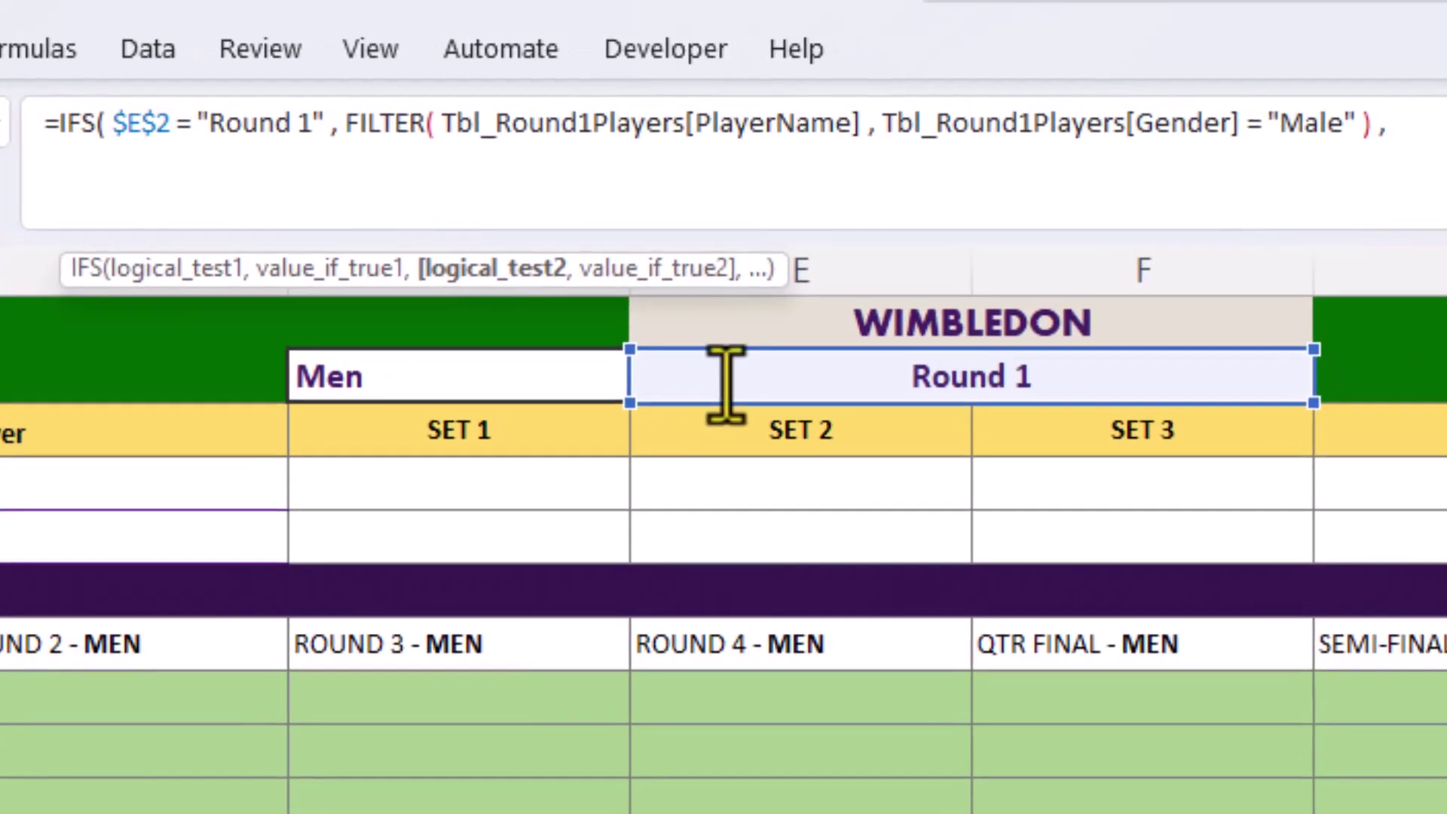
- Add a second IFS test, $E$2 = "Round 2", on a new line of the formula
key("alt+Return")
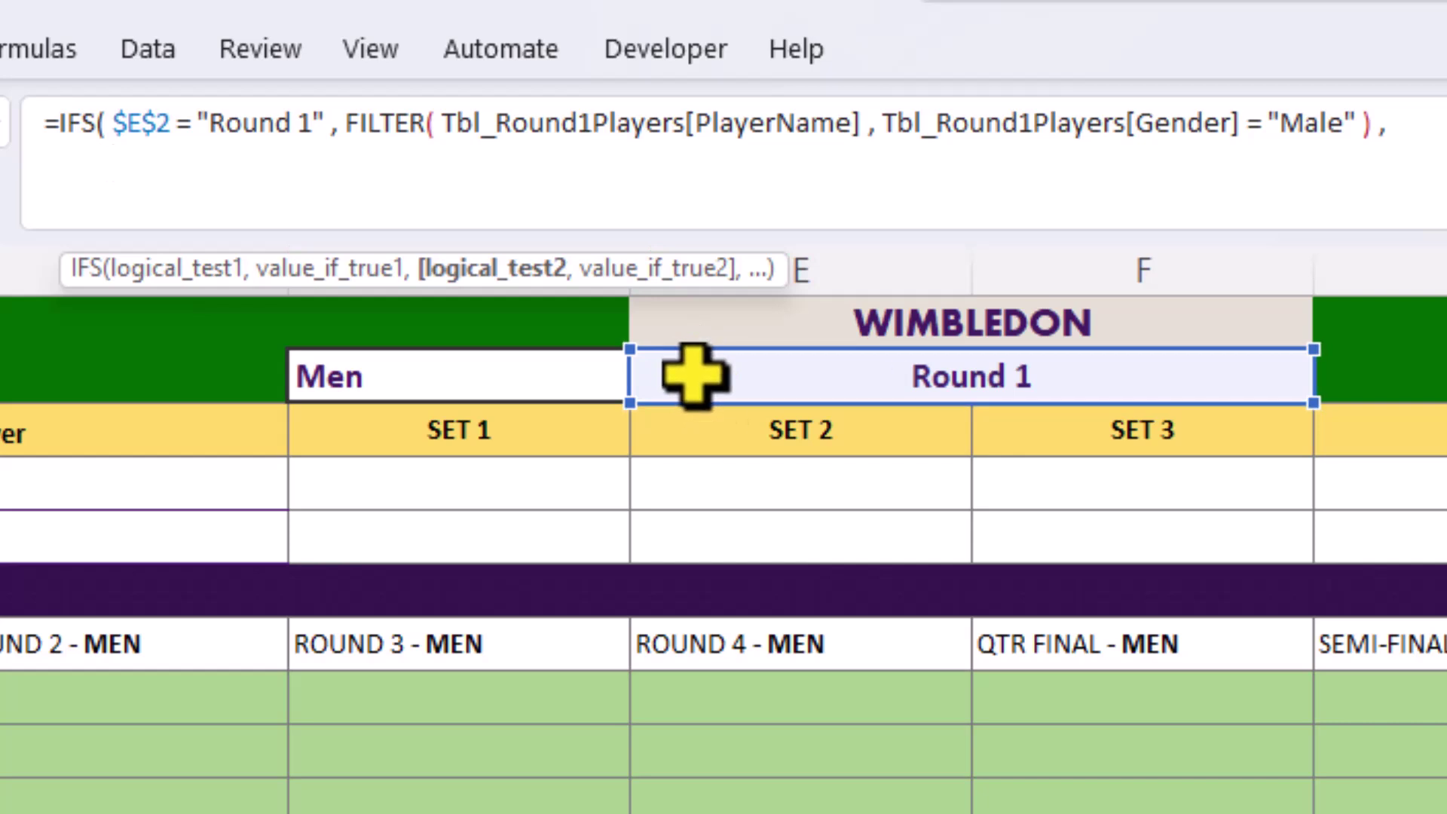
left_click(692, 374)
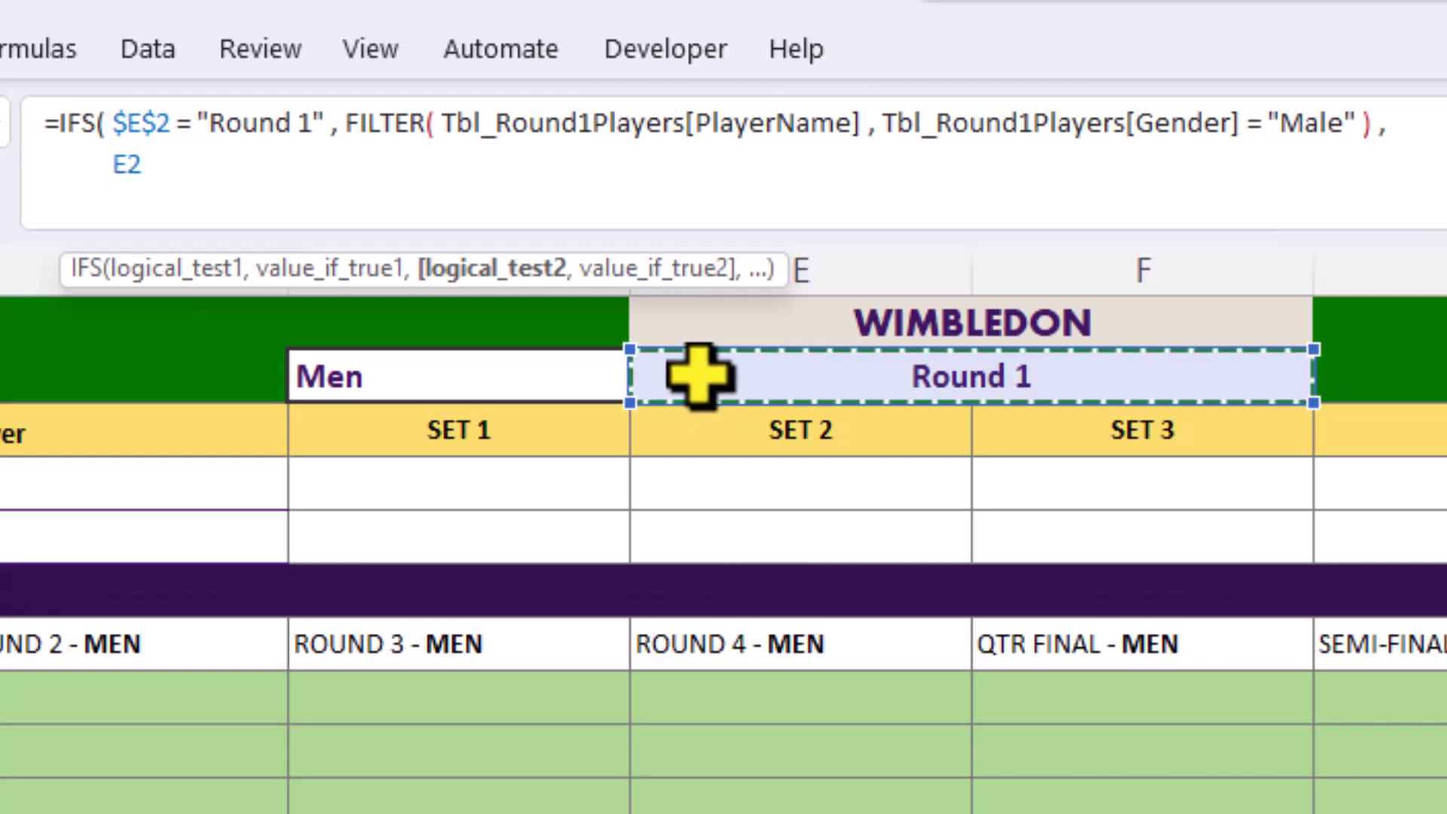
key("F4")
type("= \"Round 2")
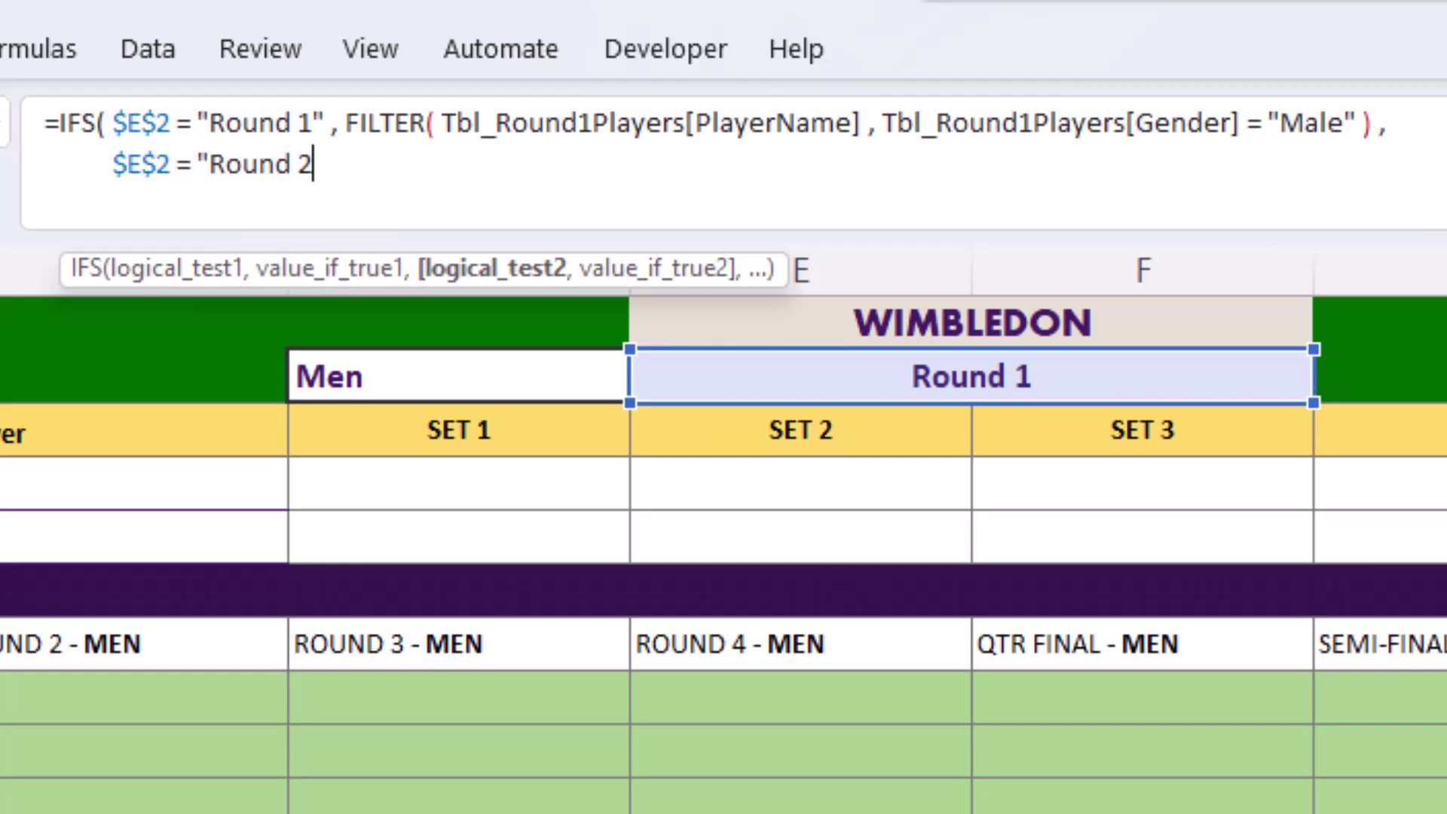
type("\" ,")
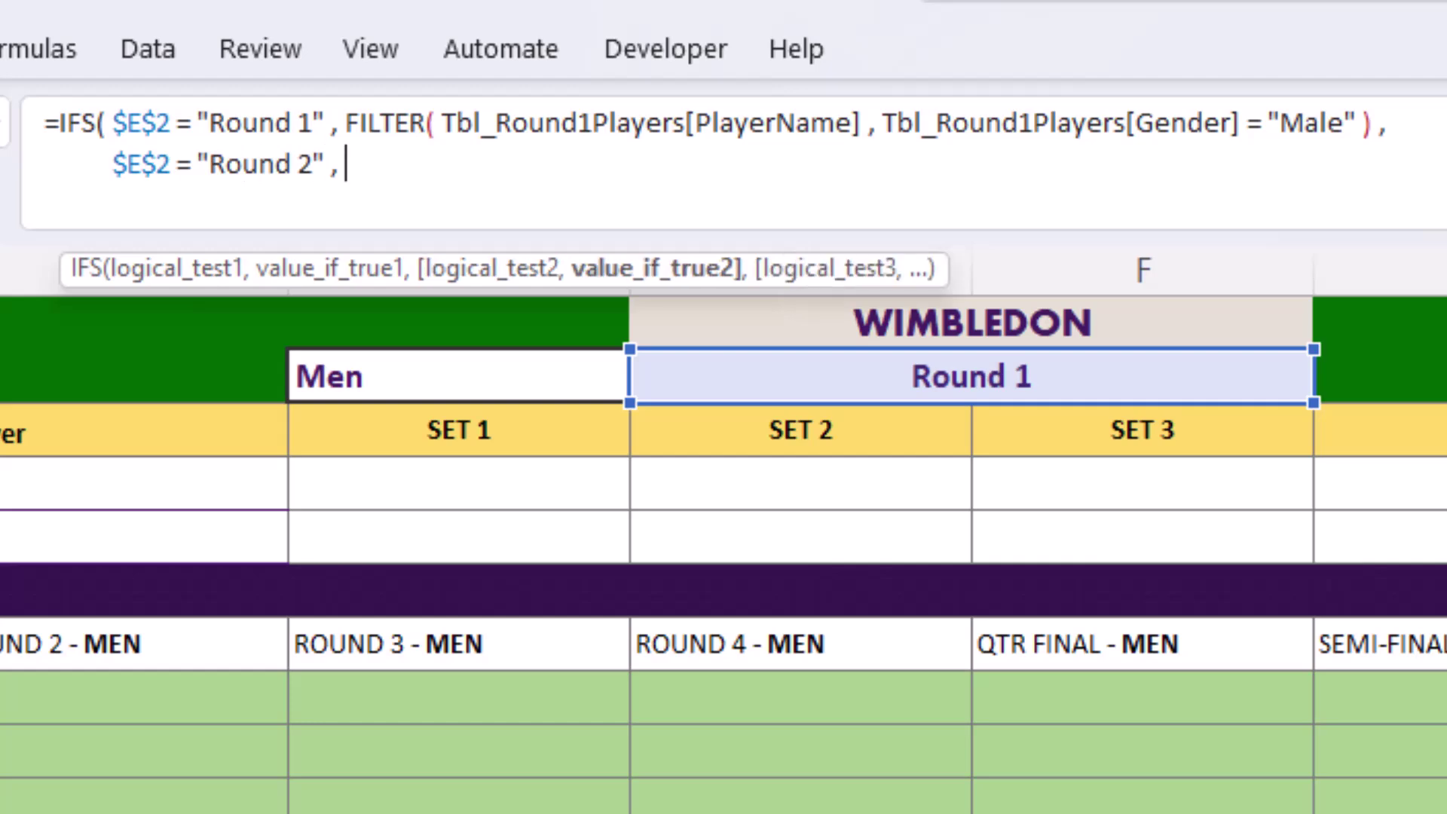
- Begin the Round 2 result as a FILTER function with Tbl_Round2Players[PlayerName] as its array
type(" fil")
key("Tab")
type("tbl")
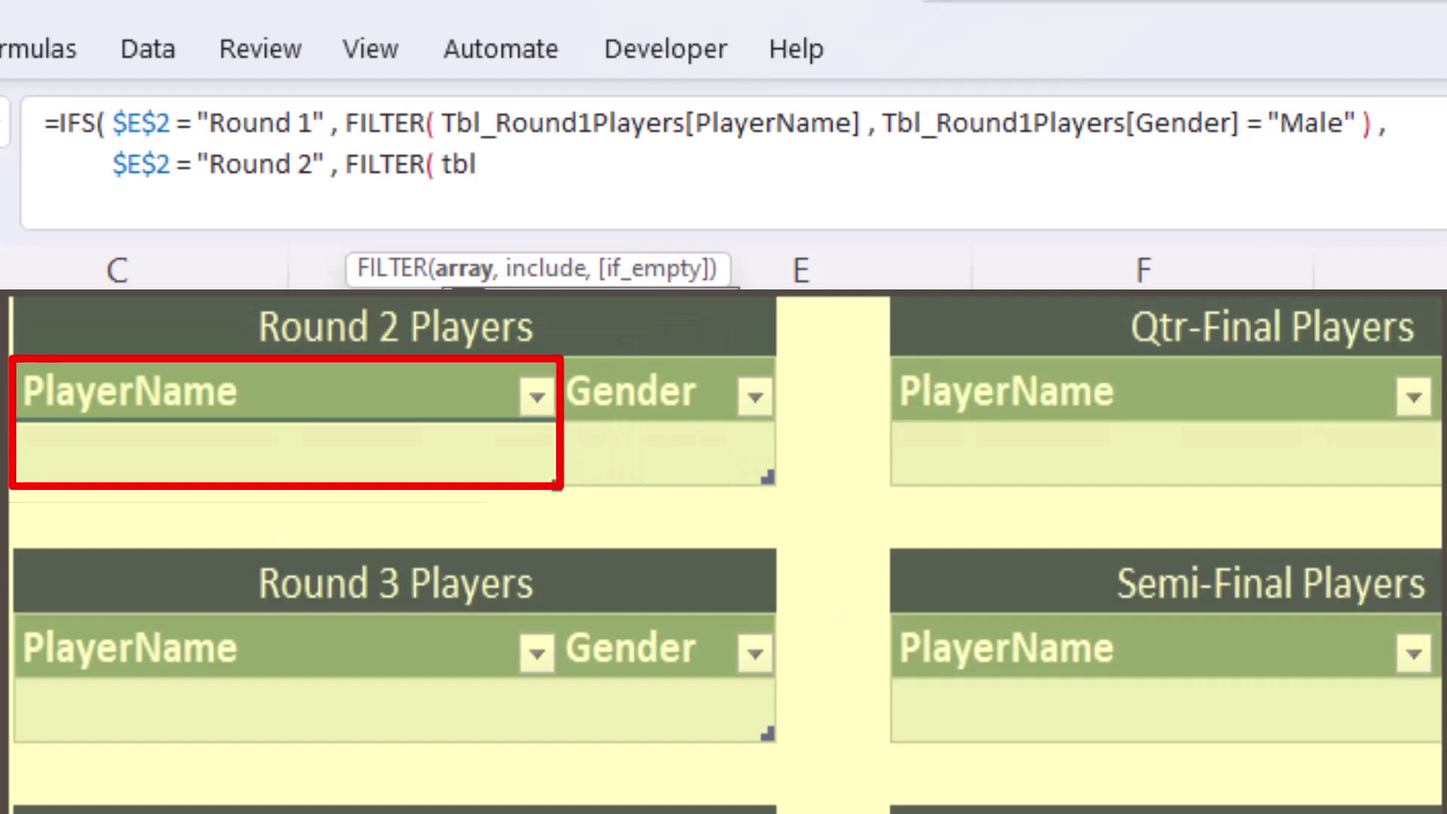
key("Tab")
type("[p")
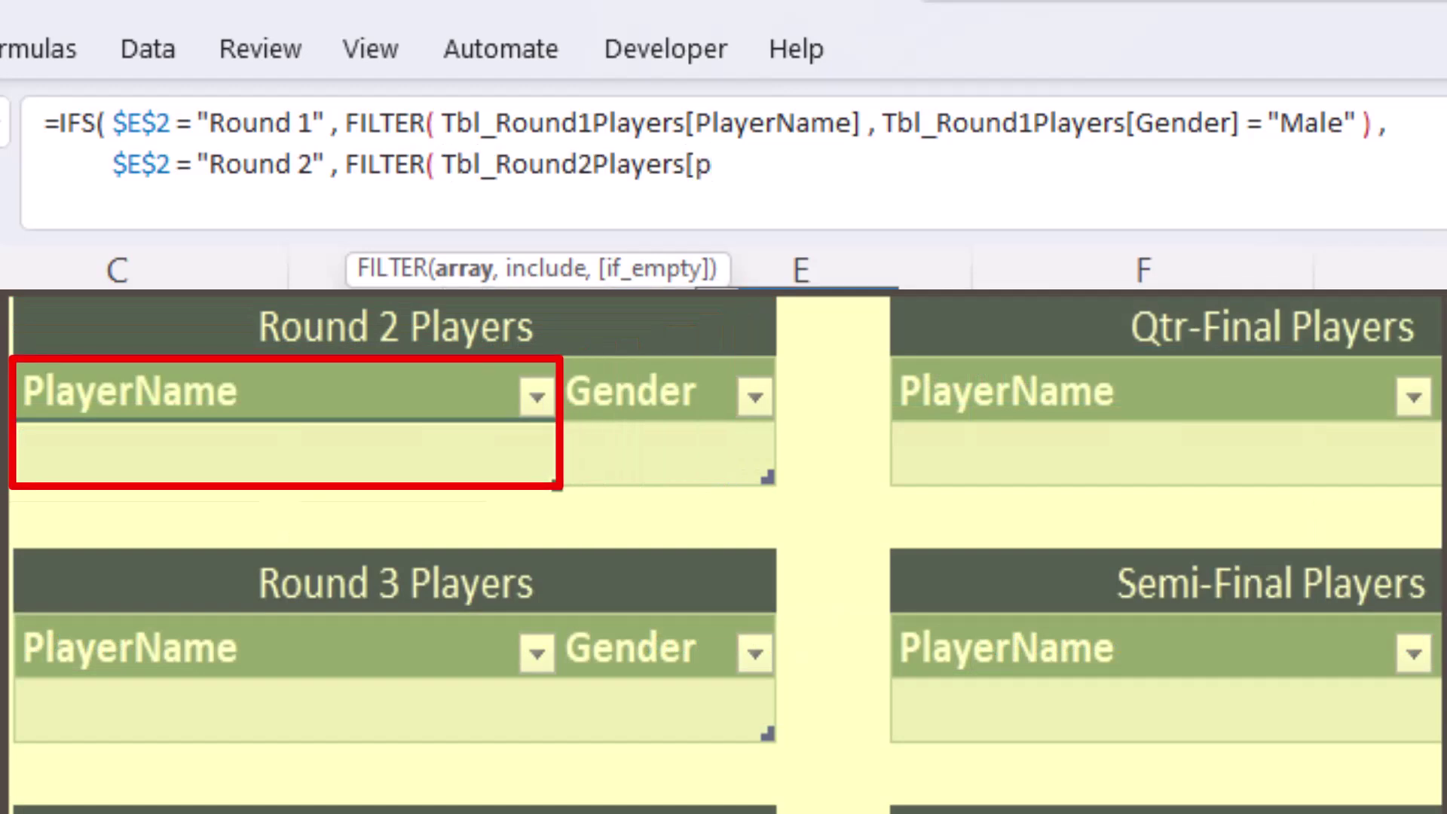
key("Tab")
- Complete the Round 2 FILTER with the include condition Tbl_Round2Players[Gender] = "Male"
type("] , tbl_Round2Players[g")
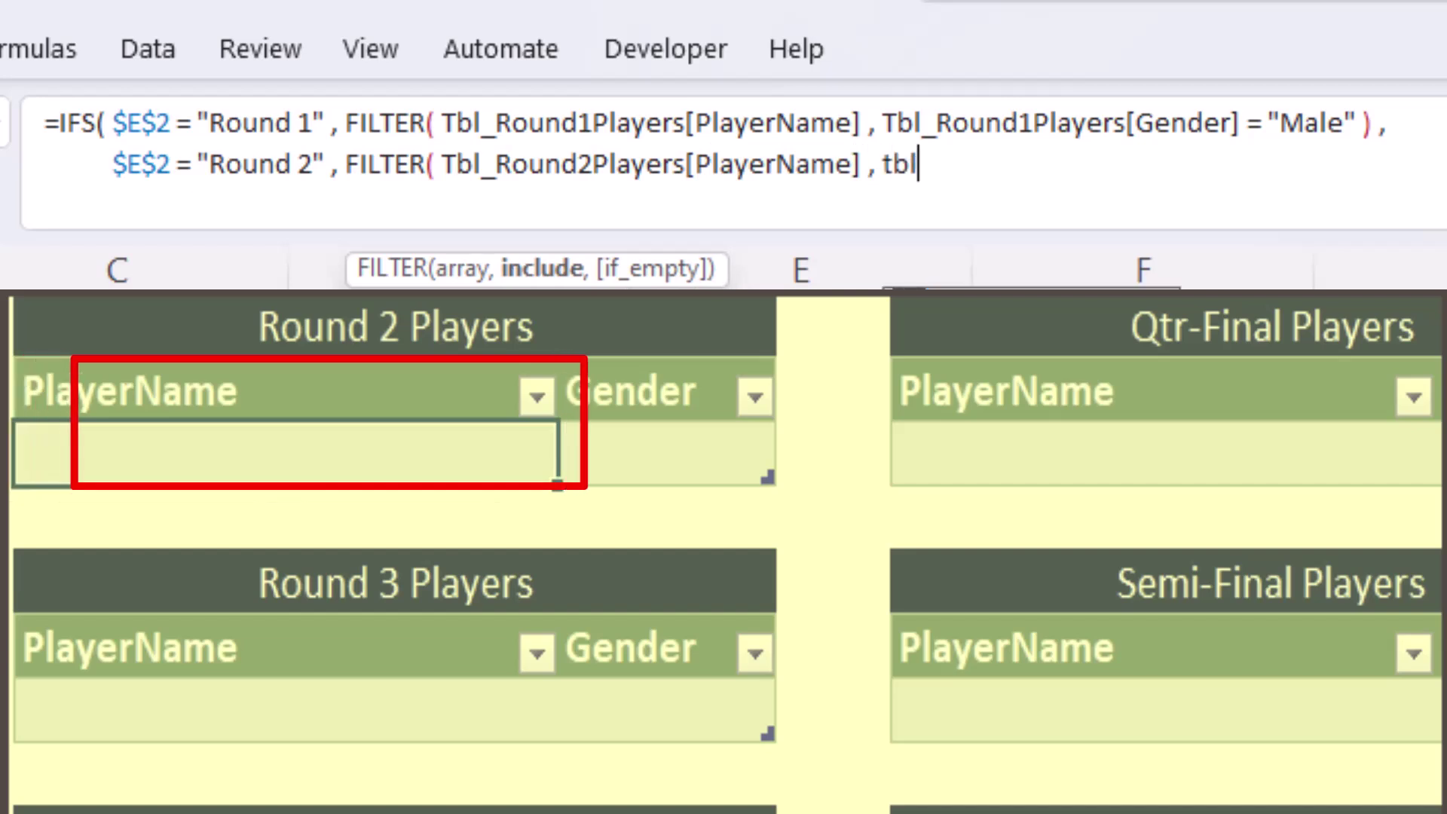
key("Tab")
type("[g")
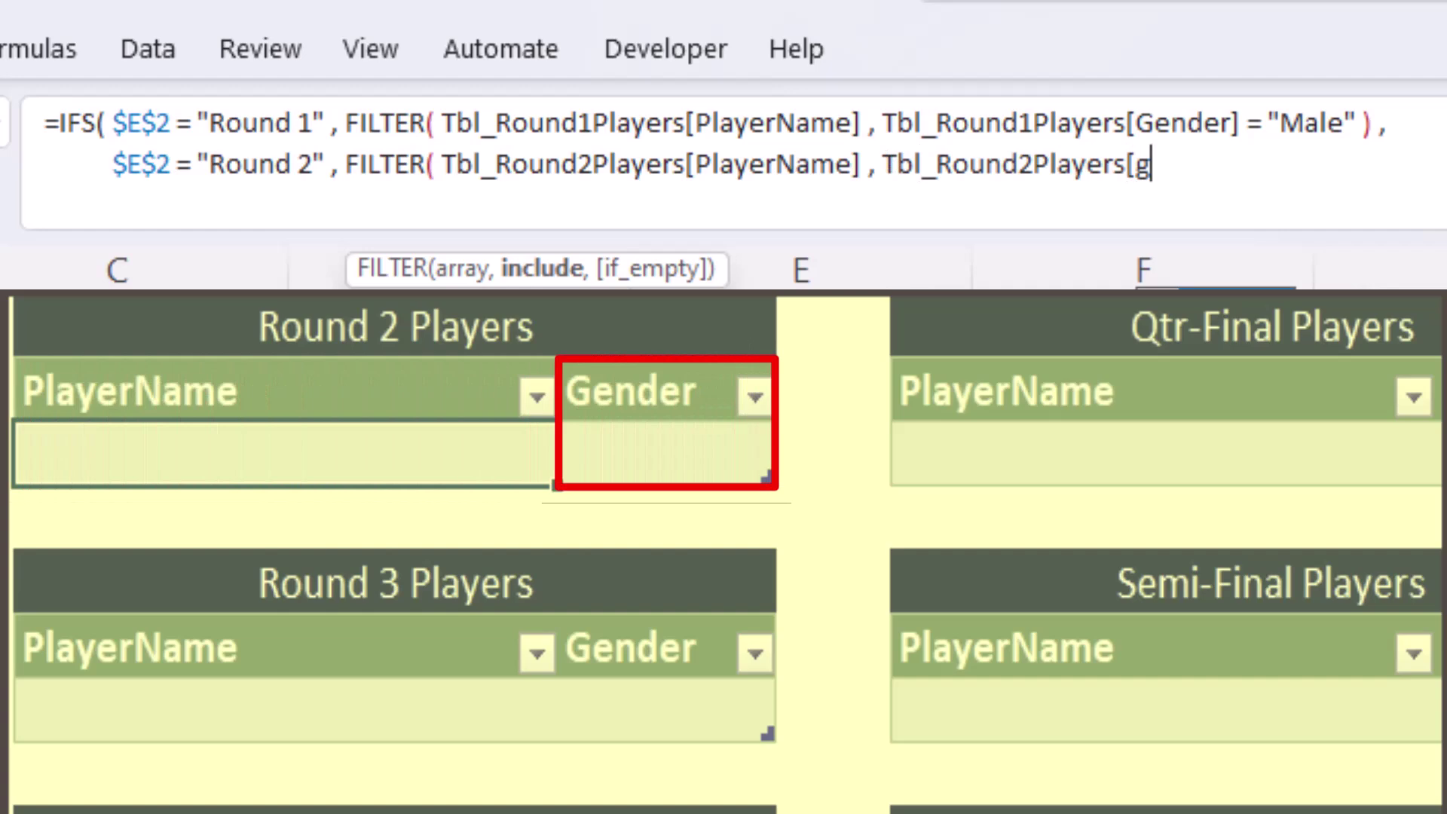
key("Tab")
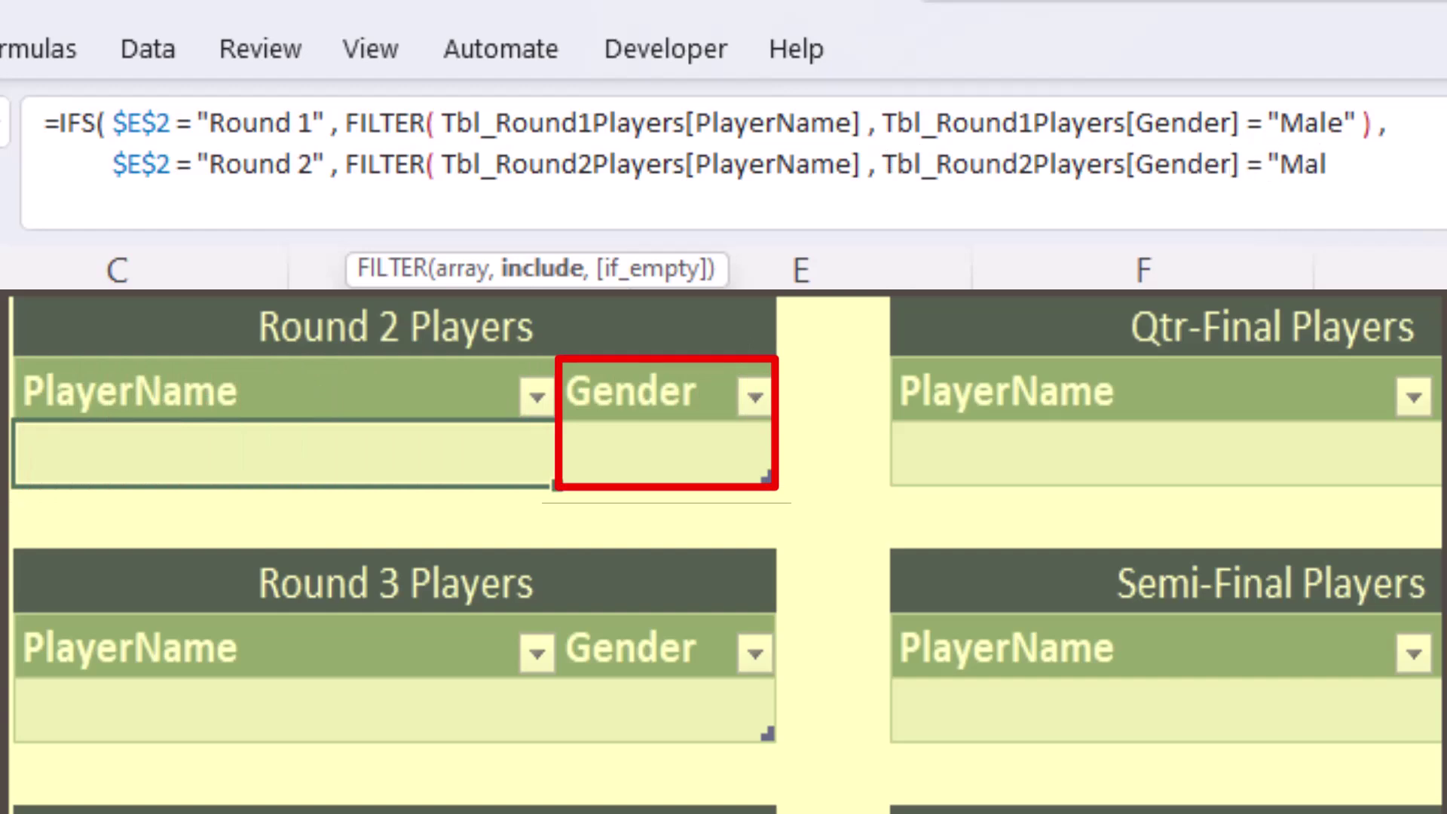
type("\" )")
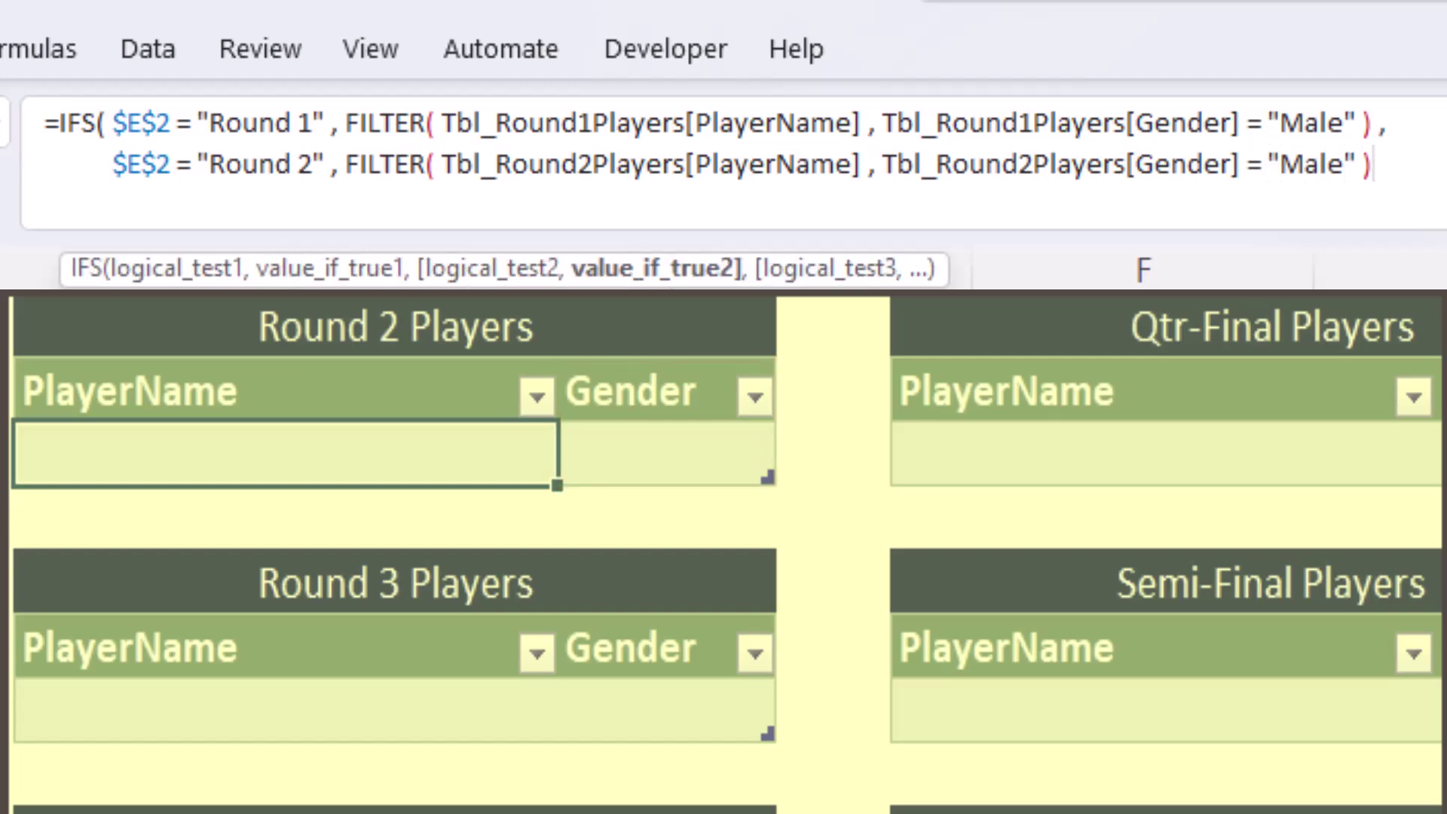
type(" ,")
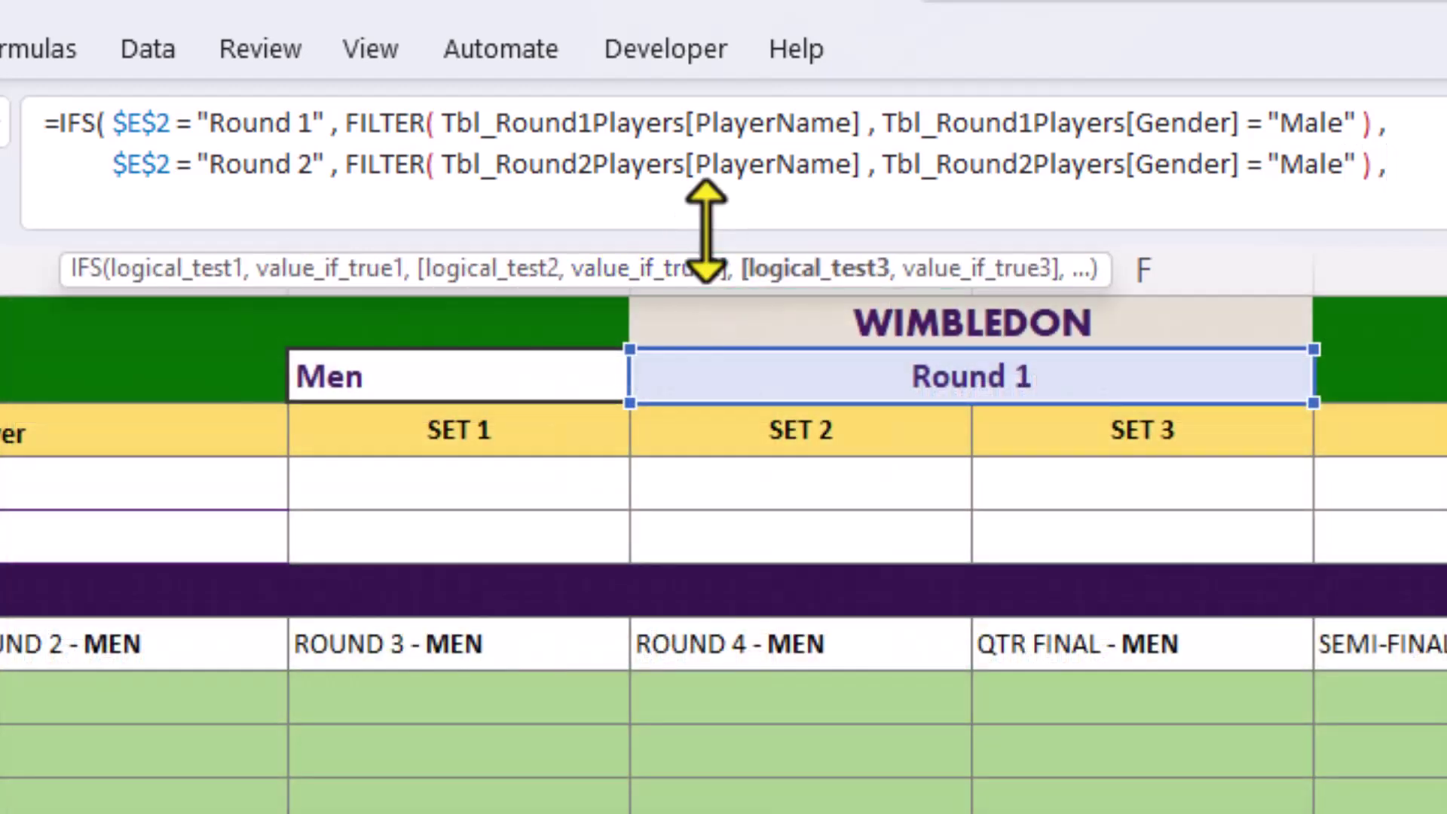
- Enlarge the formula bar, duplicate the Round 2 line onto a new line, and adapt it to "Round 3" and Tbl_Round3Players
left_click_drag(706, 230, 683, 430)
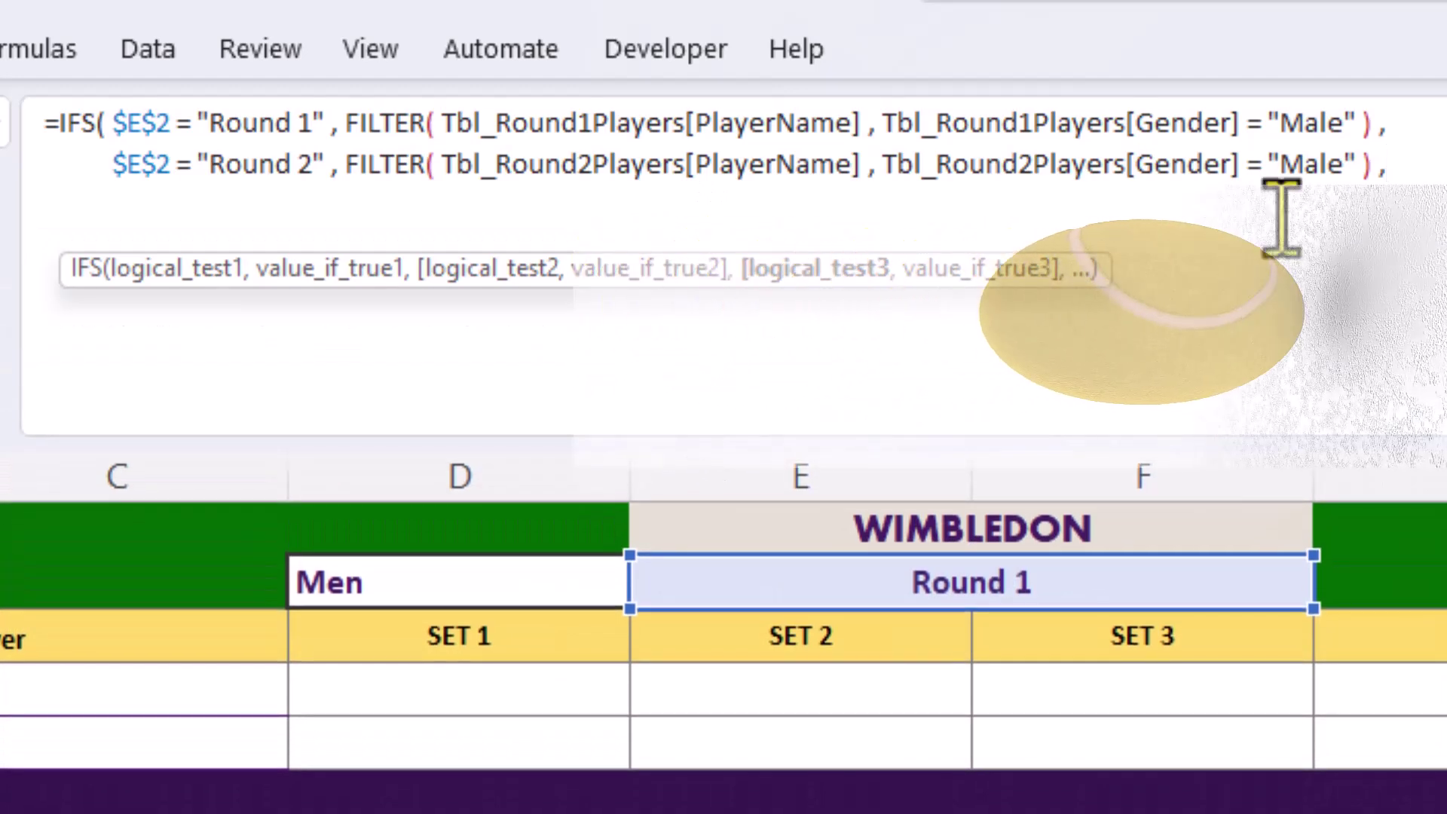
left_click_drag(1395, 178, 113, 187)
right_click(144, 166)
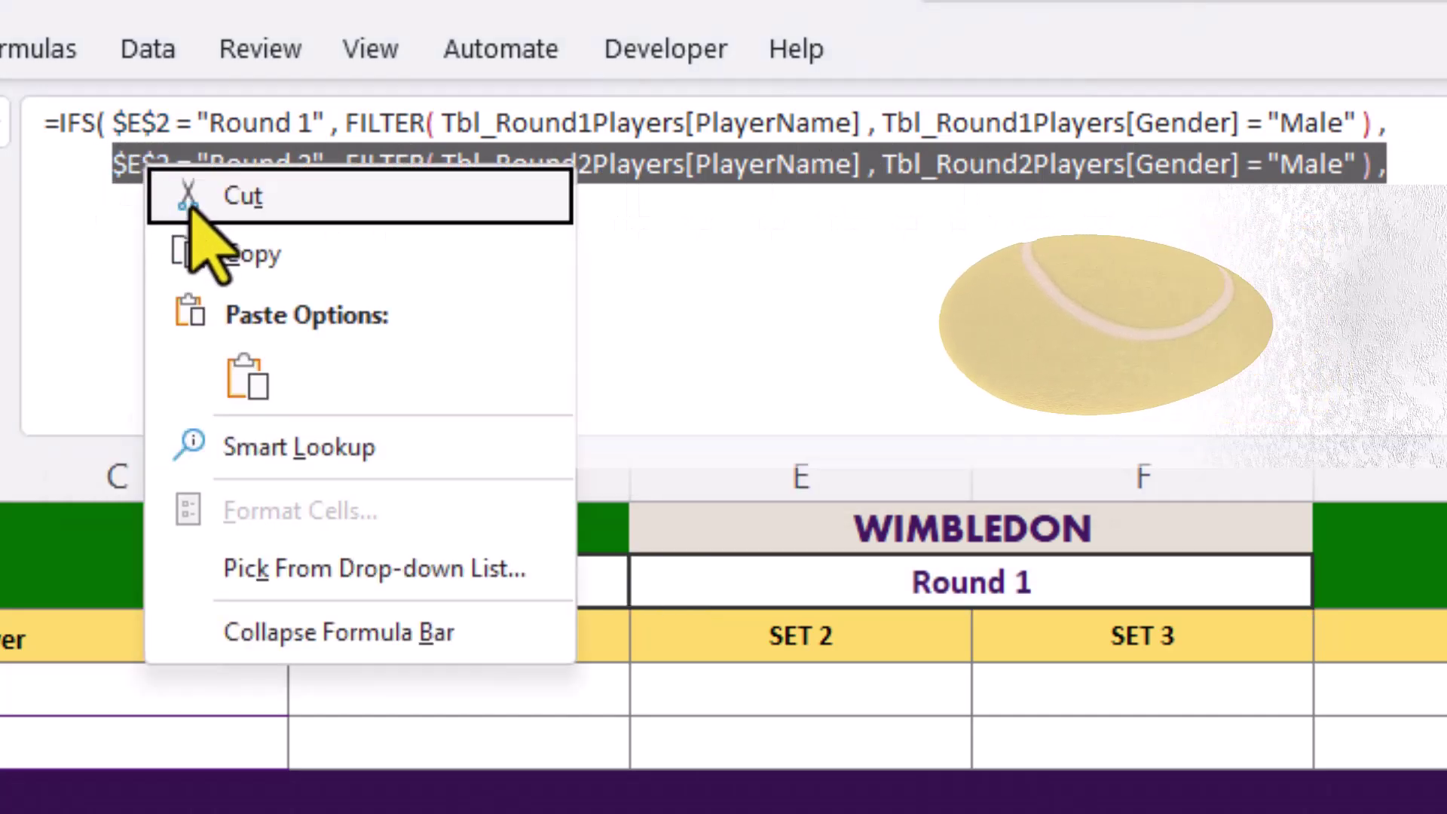
left_click(285, 260)
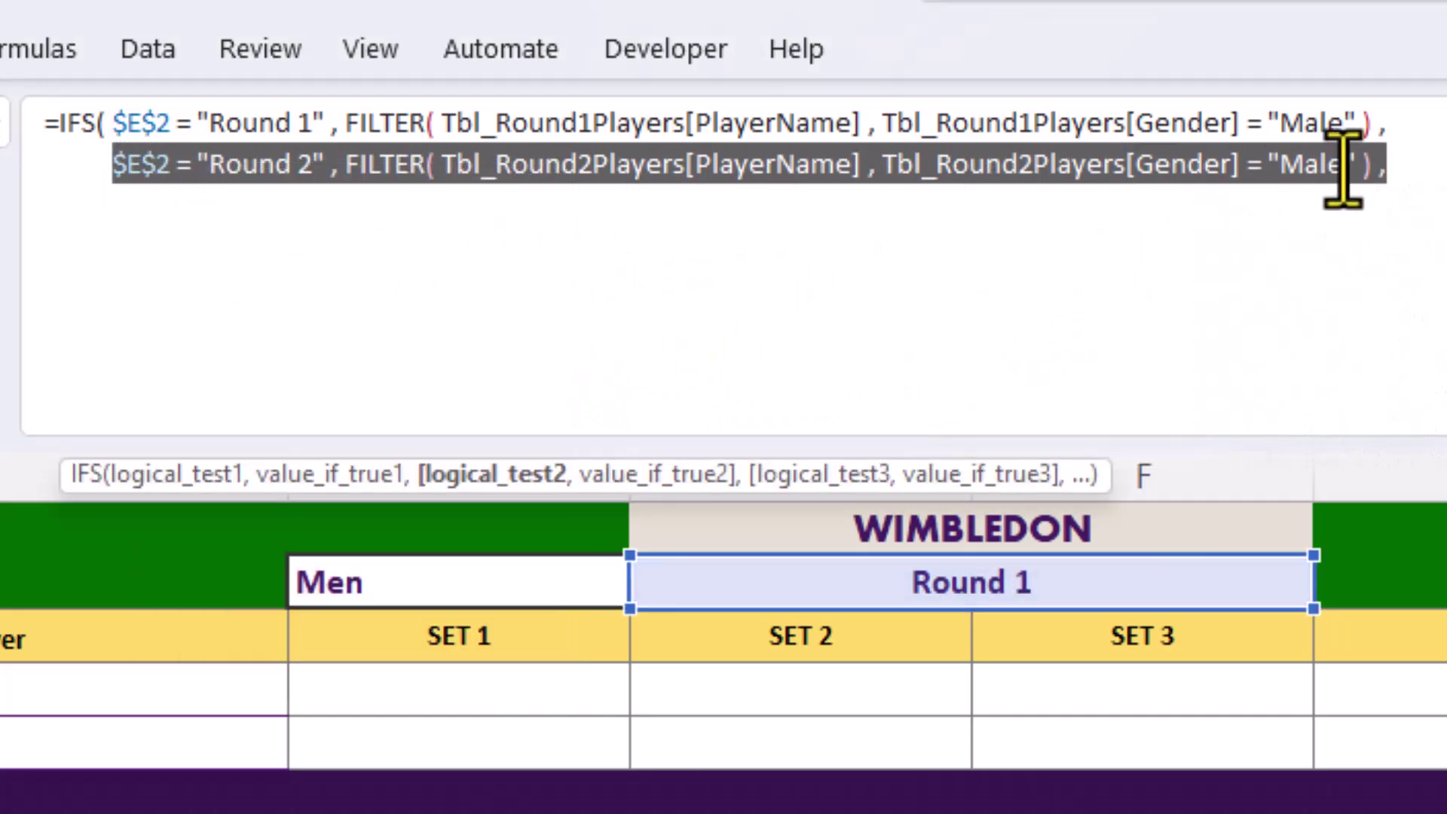
left_click(1427, 162)
key("alt+Return")
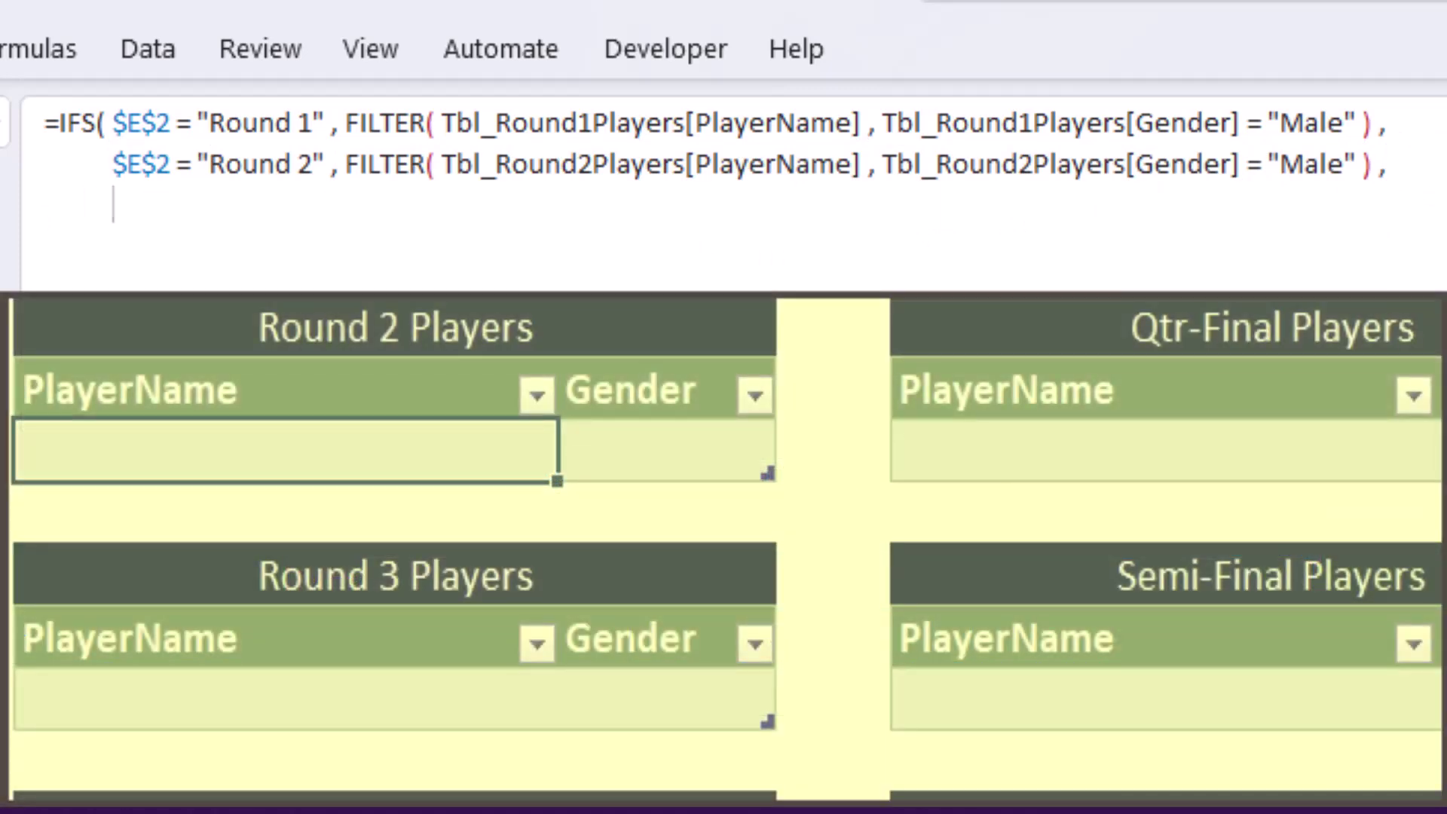
key("ctrl+v")
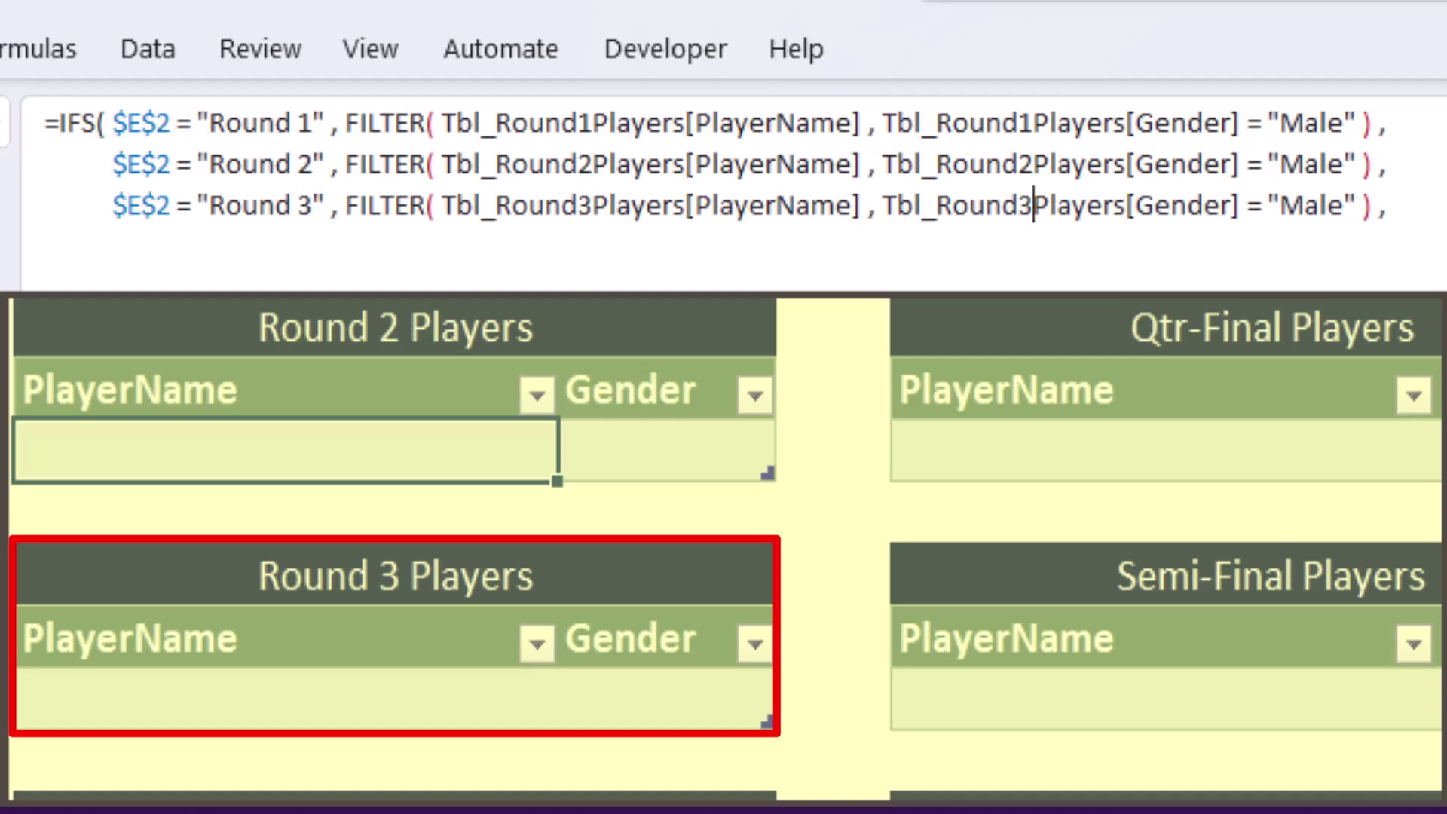
- Paste the copied line as a fourth condition and adapt it to "Round 4" and Tbl_Round4Players
key("alt+Return")
key("ctrl+v")
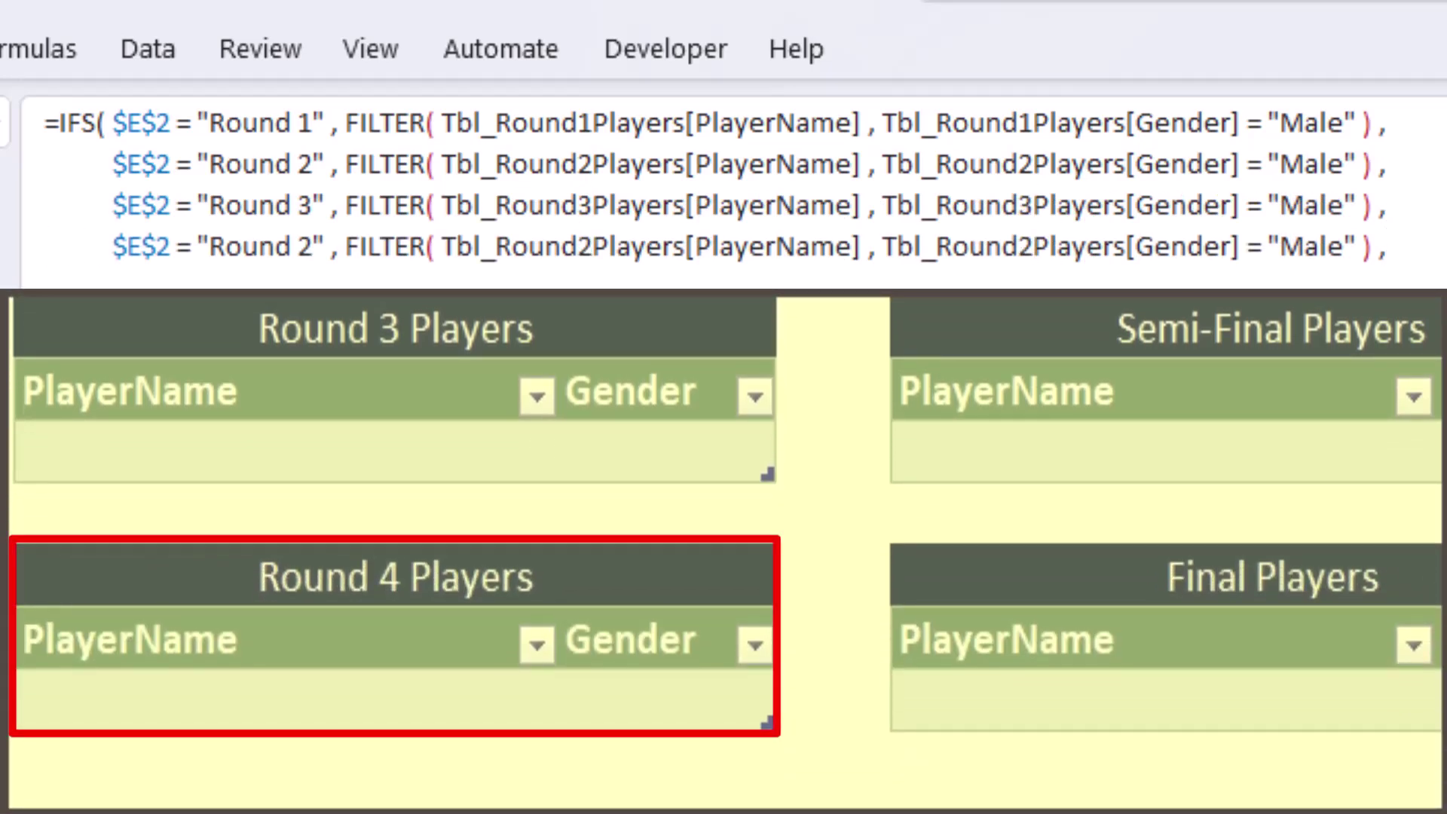
left_click(1034, 246)
key("BackSpace")
type("4")
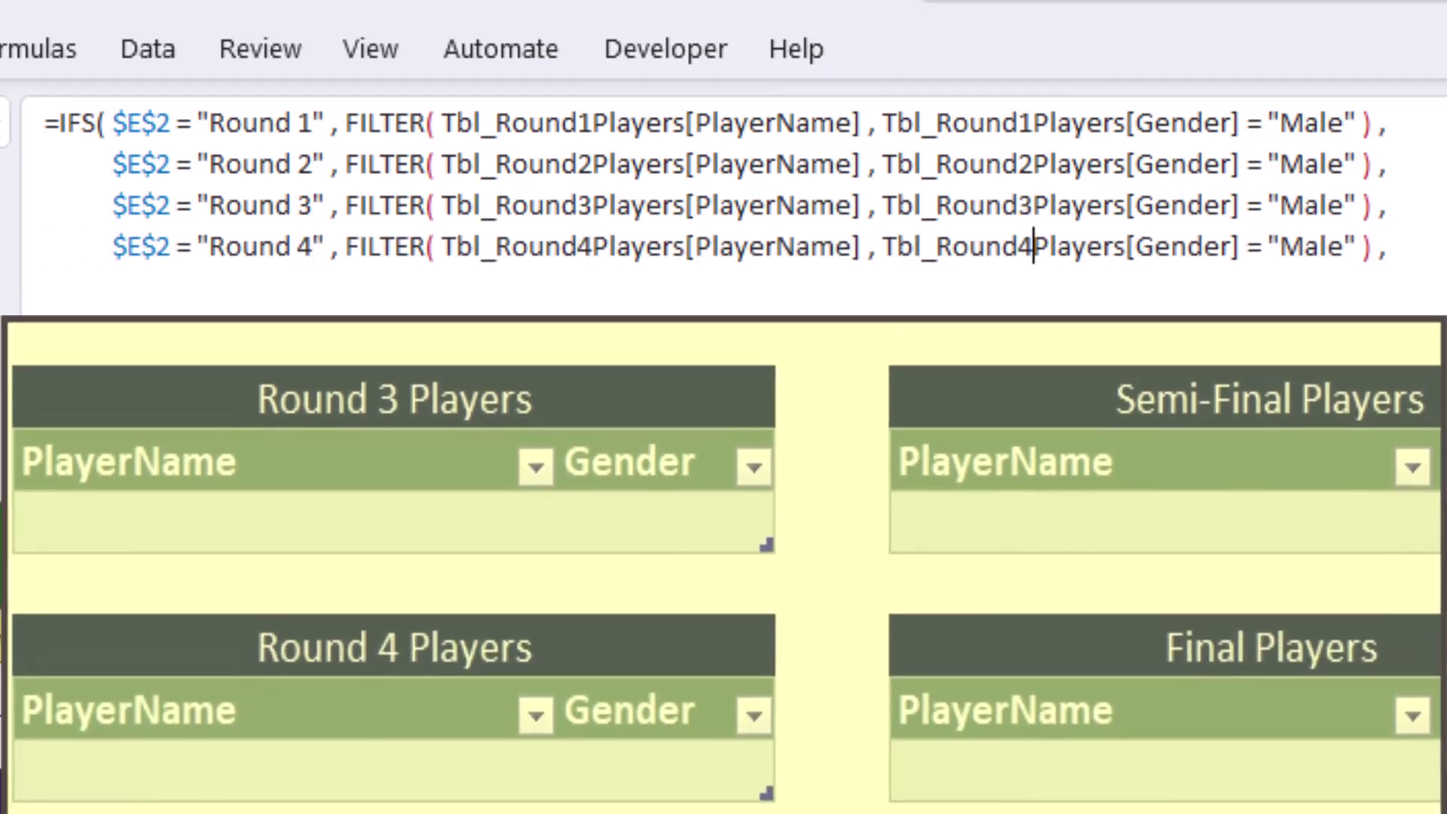
- Paste the copied line as a fifth condition and adapt it to "Qtr-Final" and Tbl_QtrFinalPlayers
key("End")
key("alt+Return")
key("ctrl+v")
left_click_drag(209, 288, 316, 287)
type("Qtr-Final")
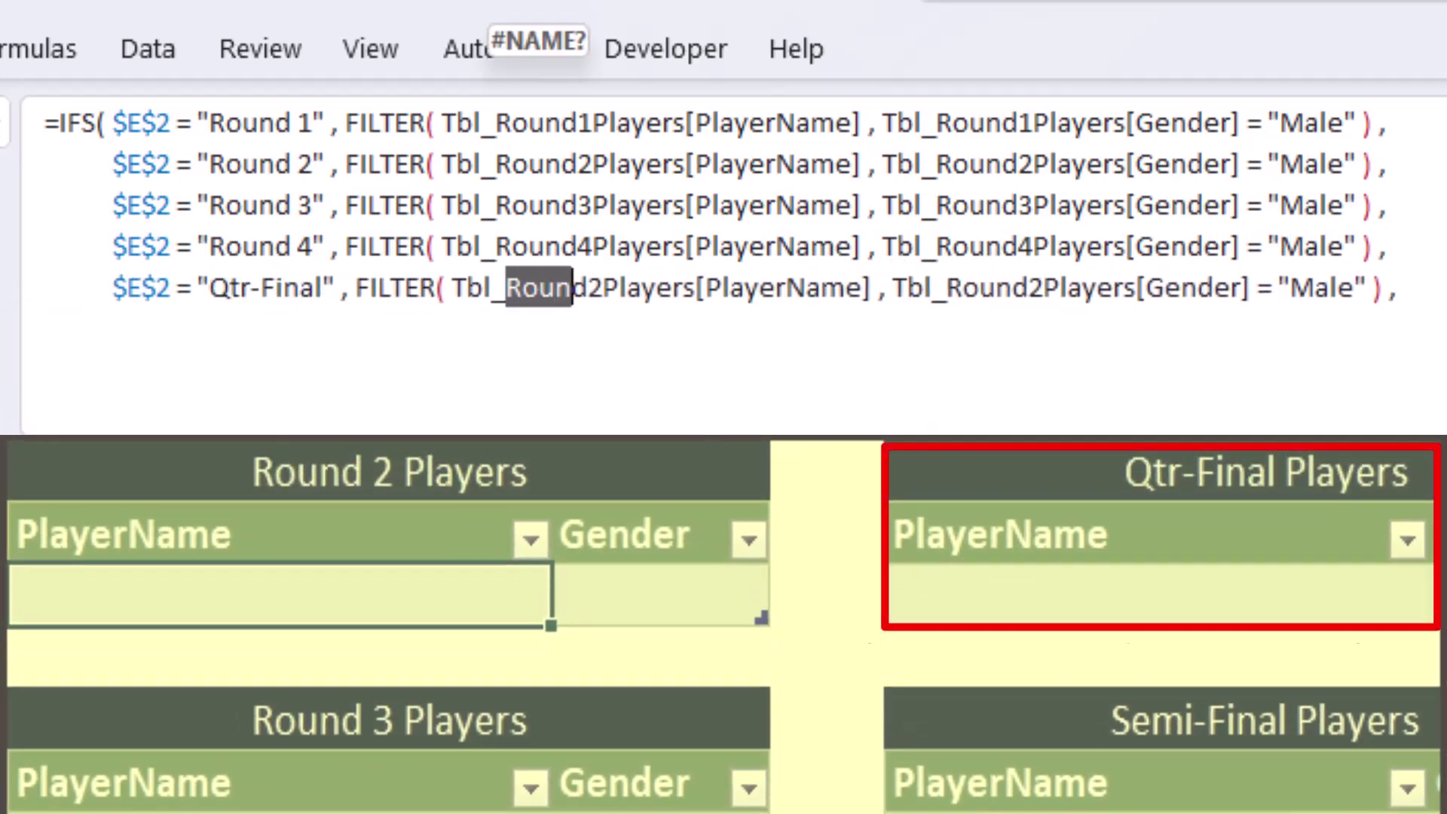
left_click_drag(573, 287, 595, 287)
type("QtrFinal")
left_click_drag(1089, 287, 1143, 287)
type("QtrFinalPlayers")
- Paste the copied line as a sixth condition and adapt it to "Semi-Final" and Tbl_SemiFinalPlayers
key("alt+Return")
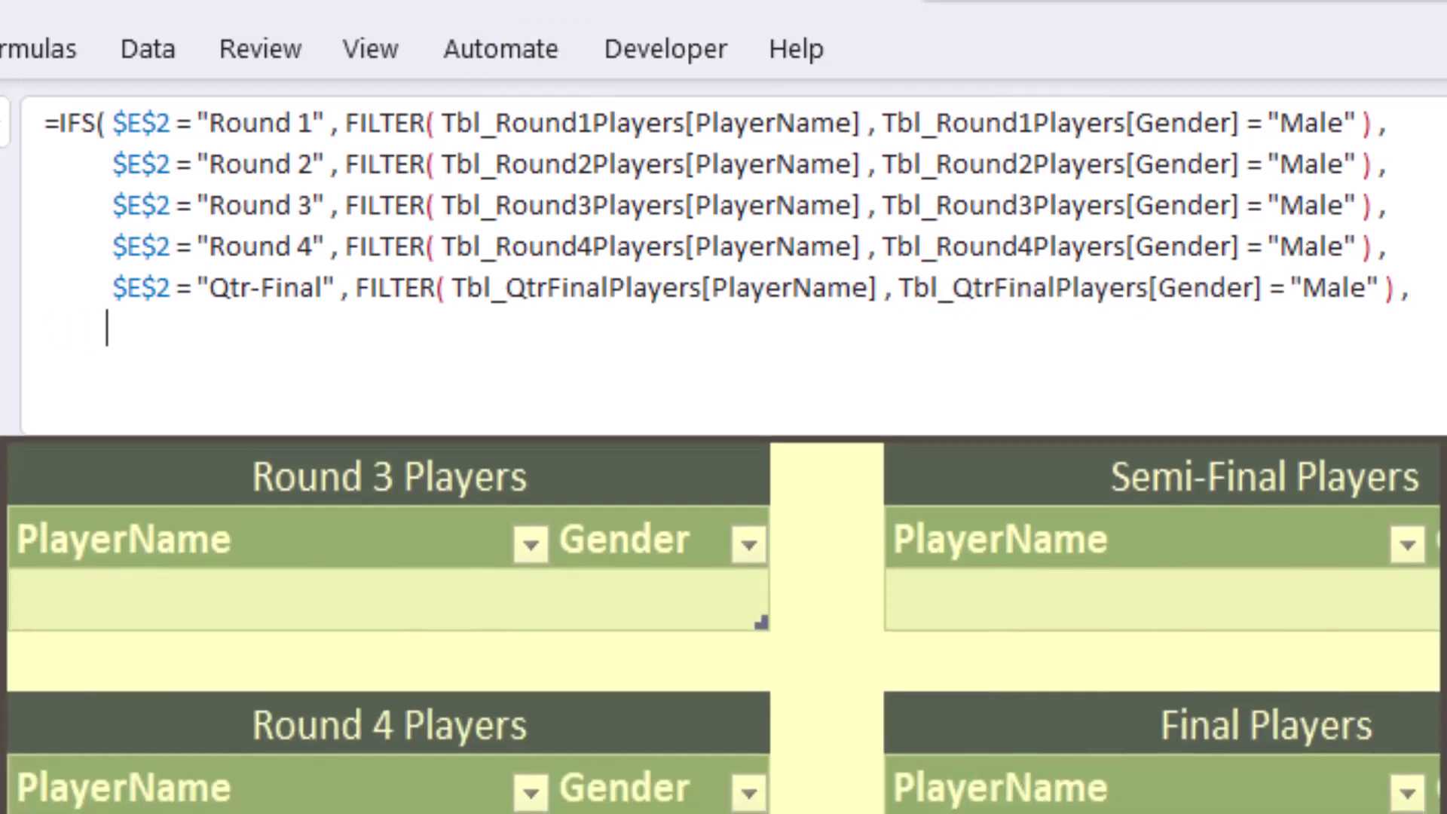
key("ctrl+v")
left_click_drag(208, 329, 316, 328)
type("Semi-Final")
left_click_drag(527, 328, 717, 329)
type("SemiFinalPlayers[PlayerName] , Tbl_SemiFinalPlayers")
- Paste the copied line as the last condition, adapt it to "Final" and Tbl_FinalPlayers without a trailing comma, and close the IFS formula
key("alt+Return")
key("ctrl+v")
left_click_drag(209, 370, 315, 370)
type("Final")
left_click_drag(537, 370, 646, 371)
type("FinalPlayers")
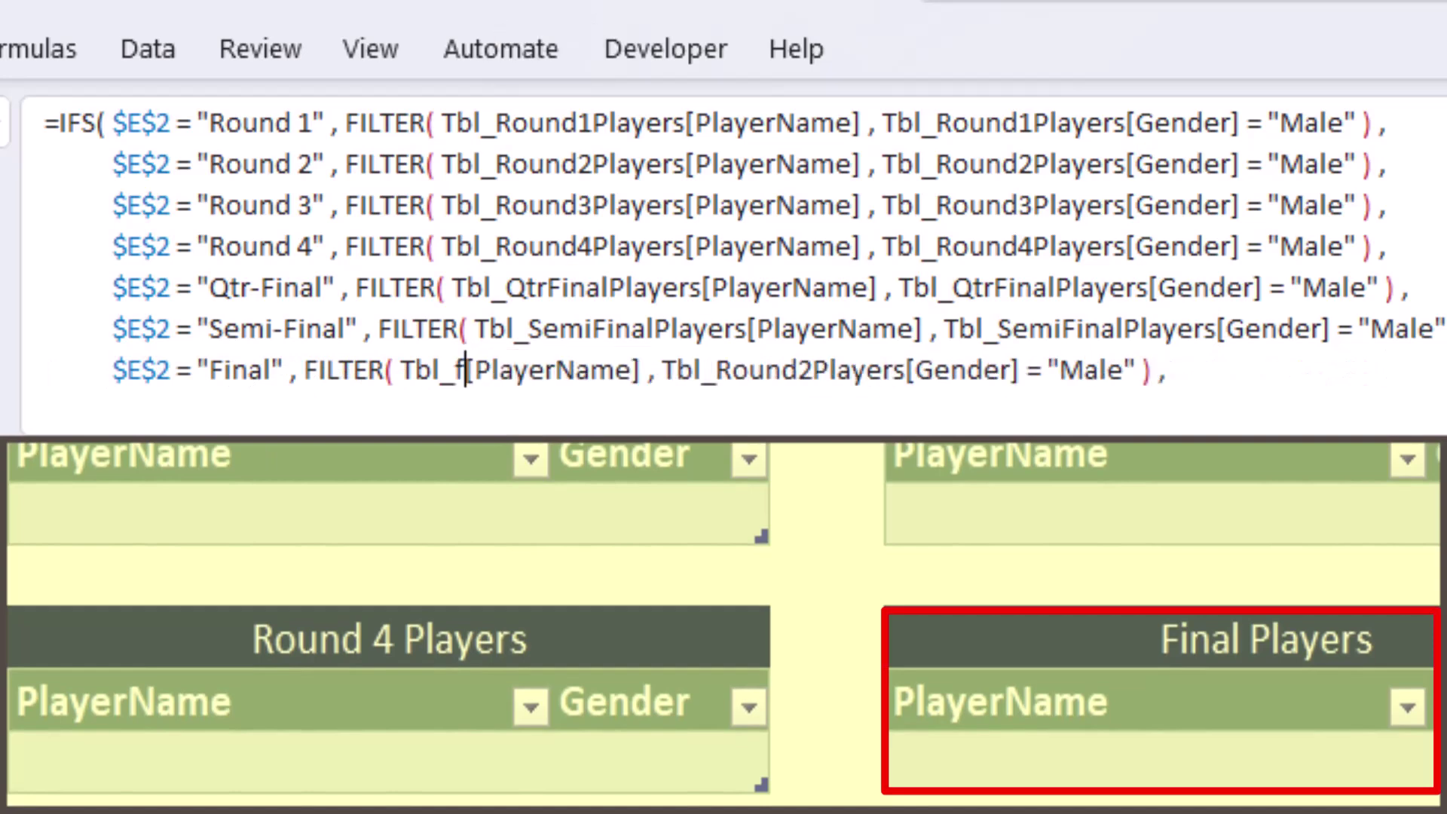
left_click_drag(860, 370, 1054, 370)
type("FinalPlayers")
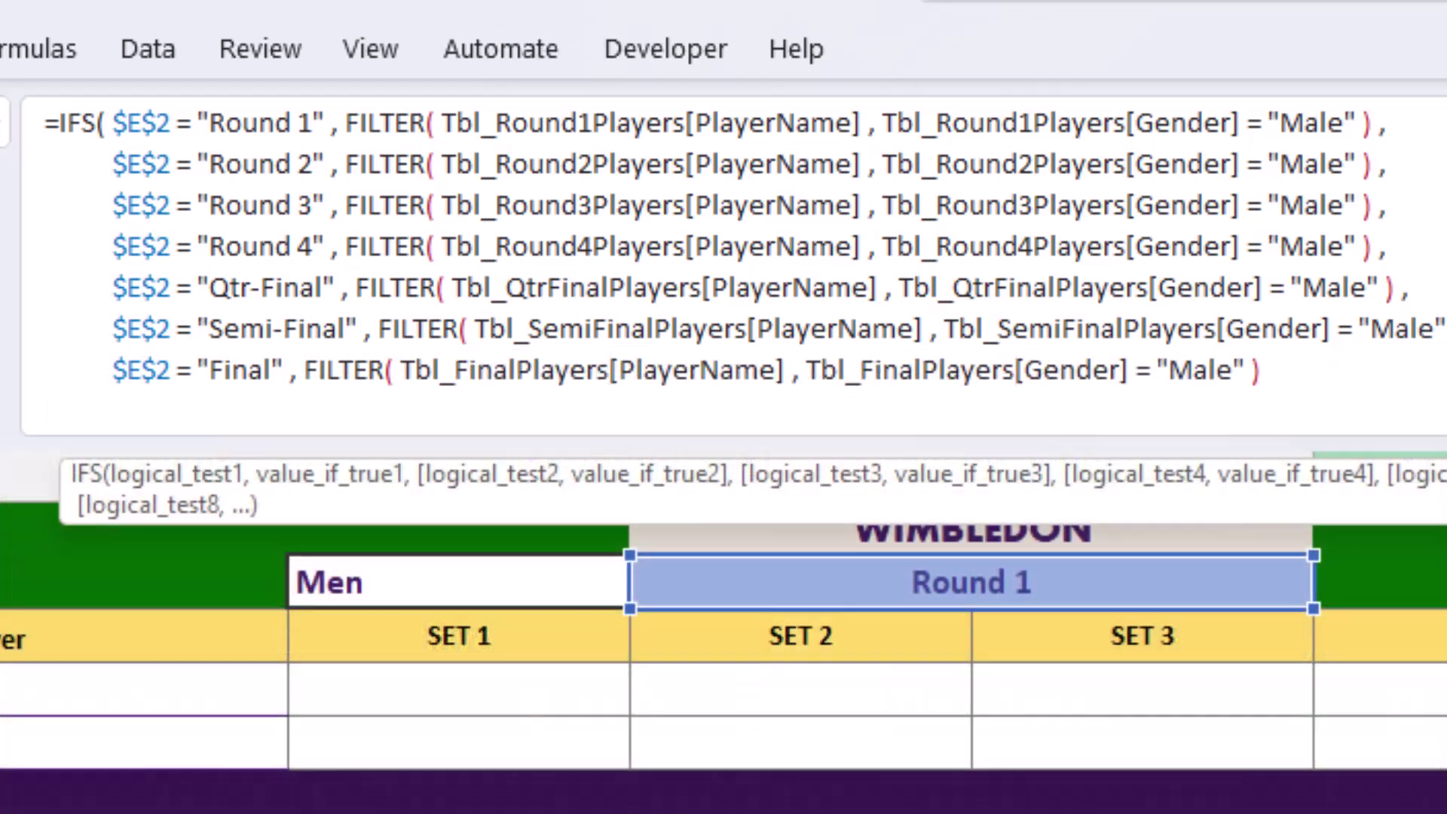
type(")")
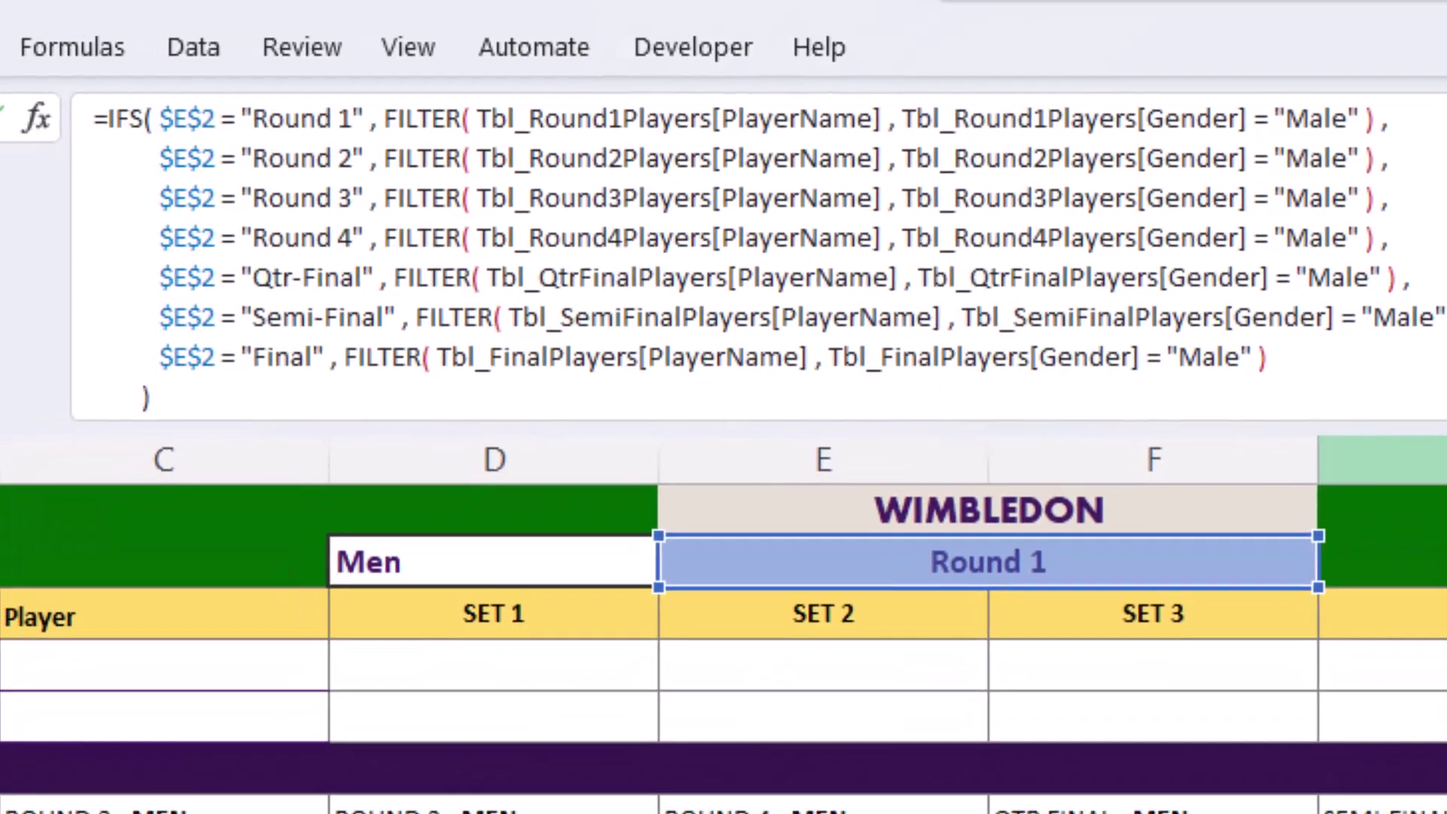
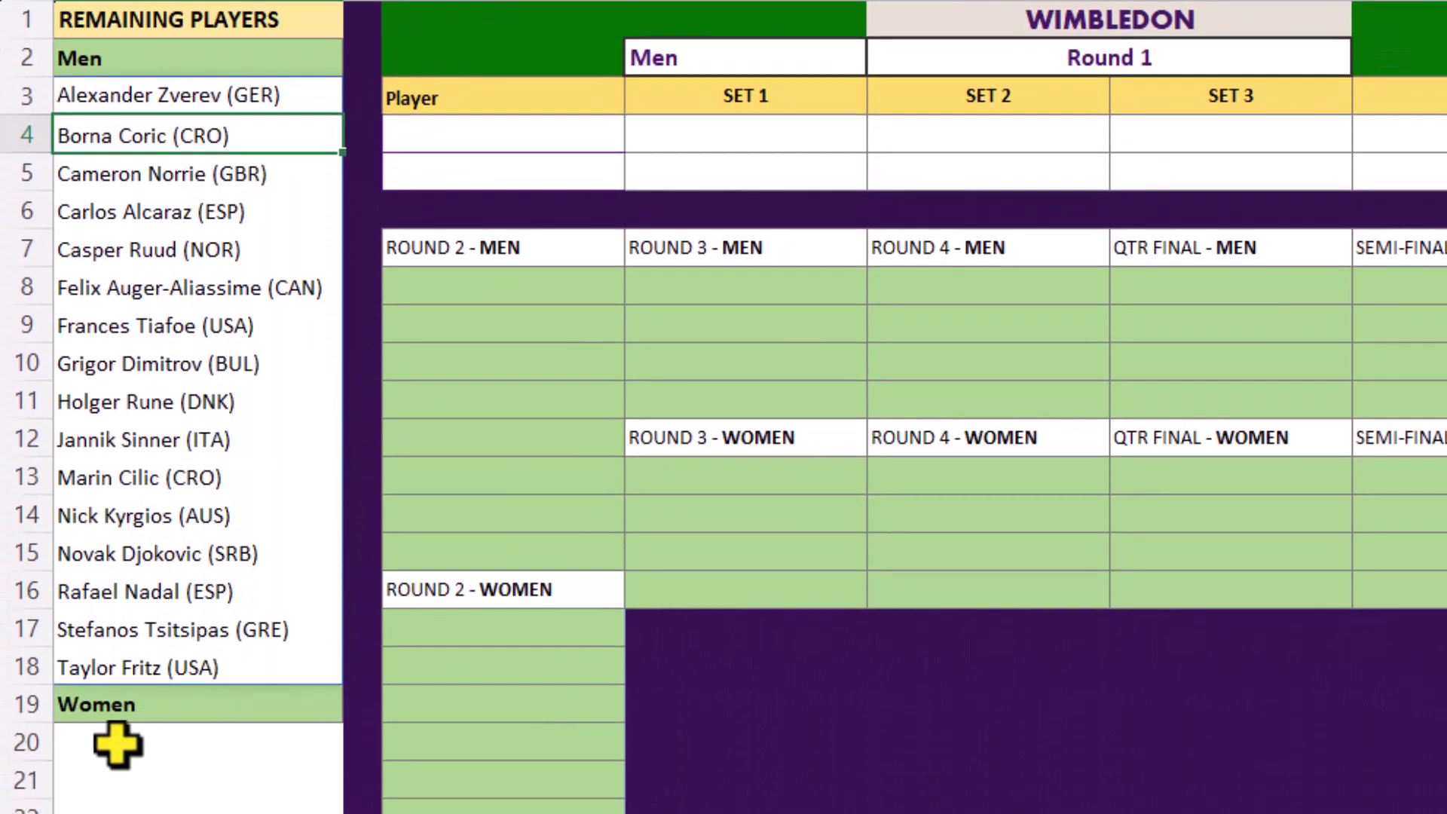
- Paste the copied IFS formula into cell A20, directly under the Women heading
left_click(117, 744)
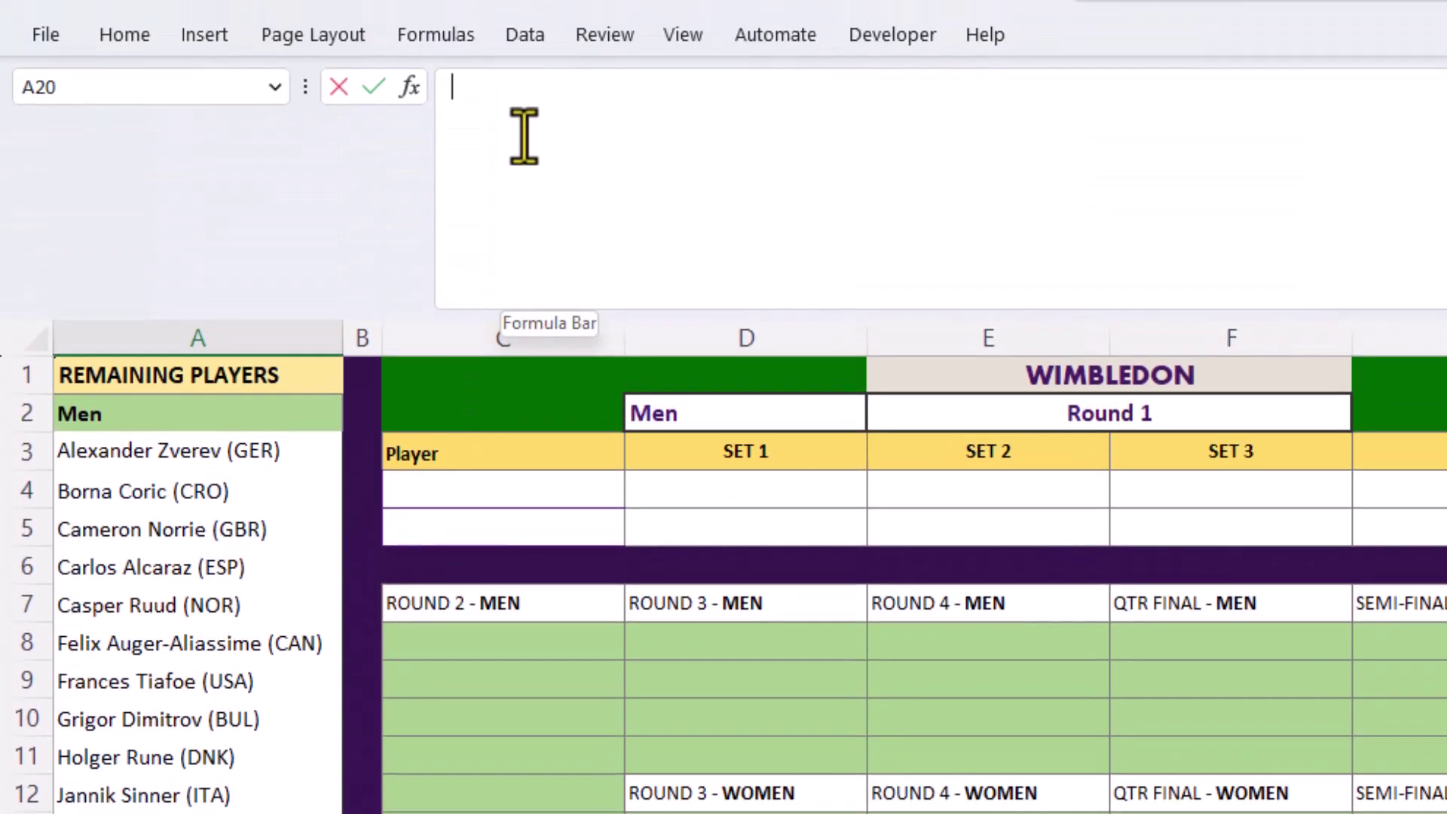
right_click(525, 138)
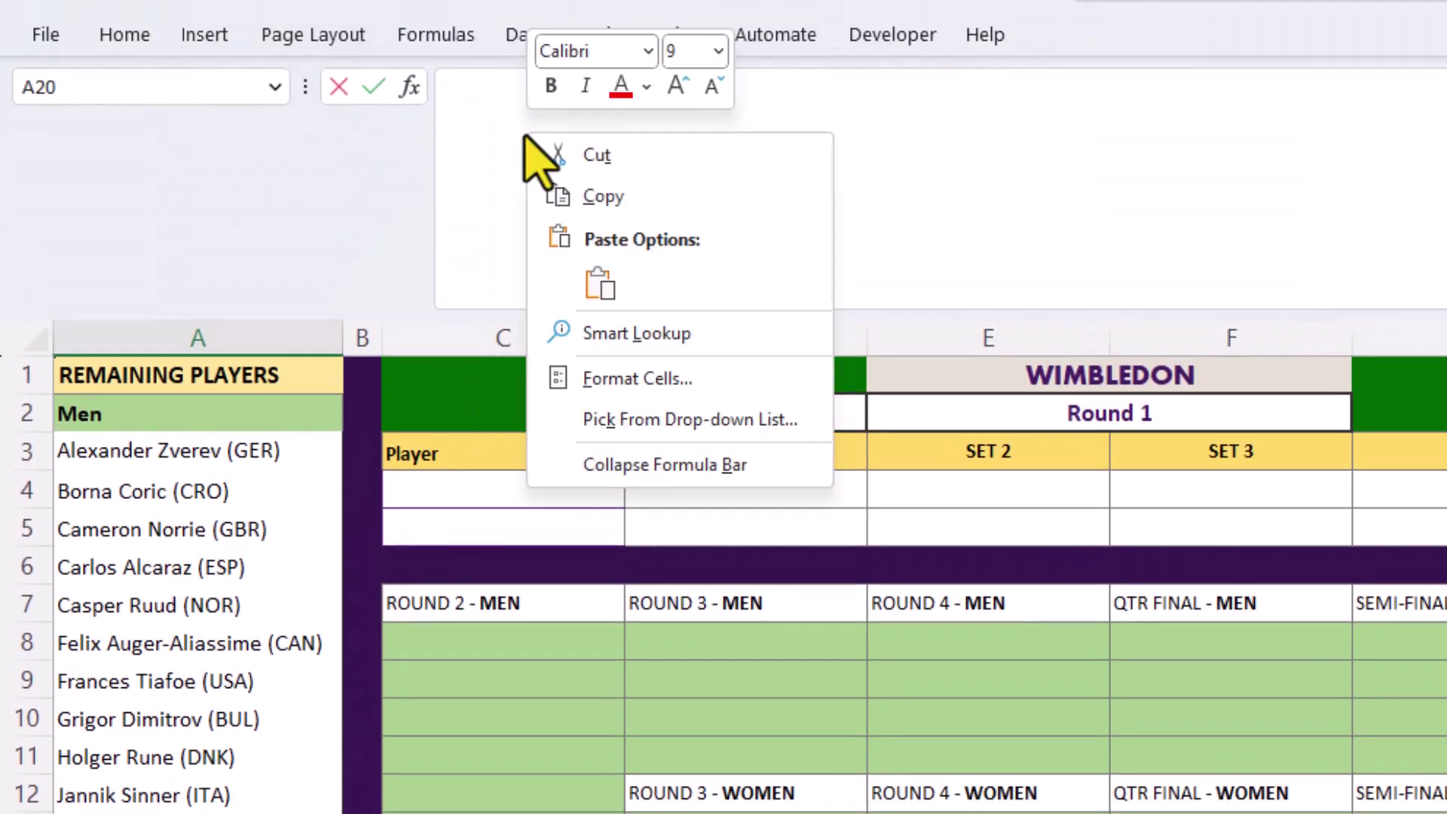
left_click(600, 283)
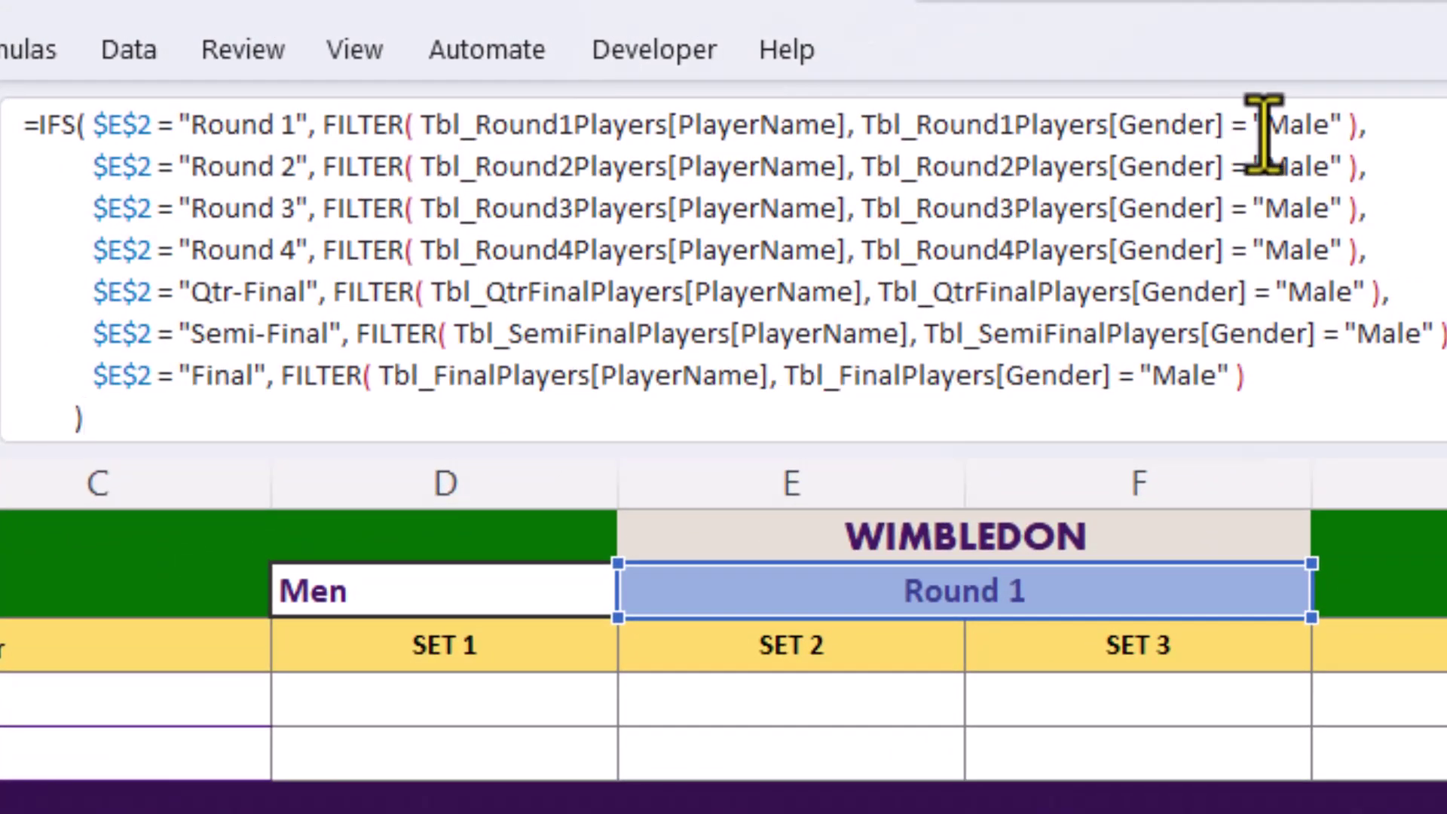
- Replace "Male" with "Female" in all seven FILTER conditions of the formula in A20 and commit it
left_click_drag(1266, 124, 1290, 125)
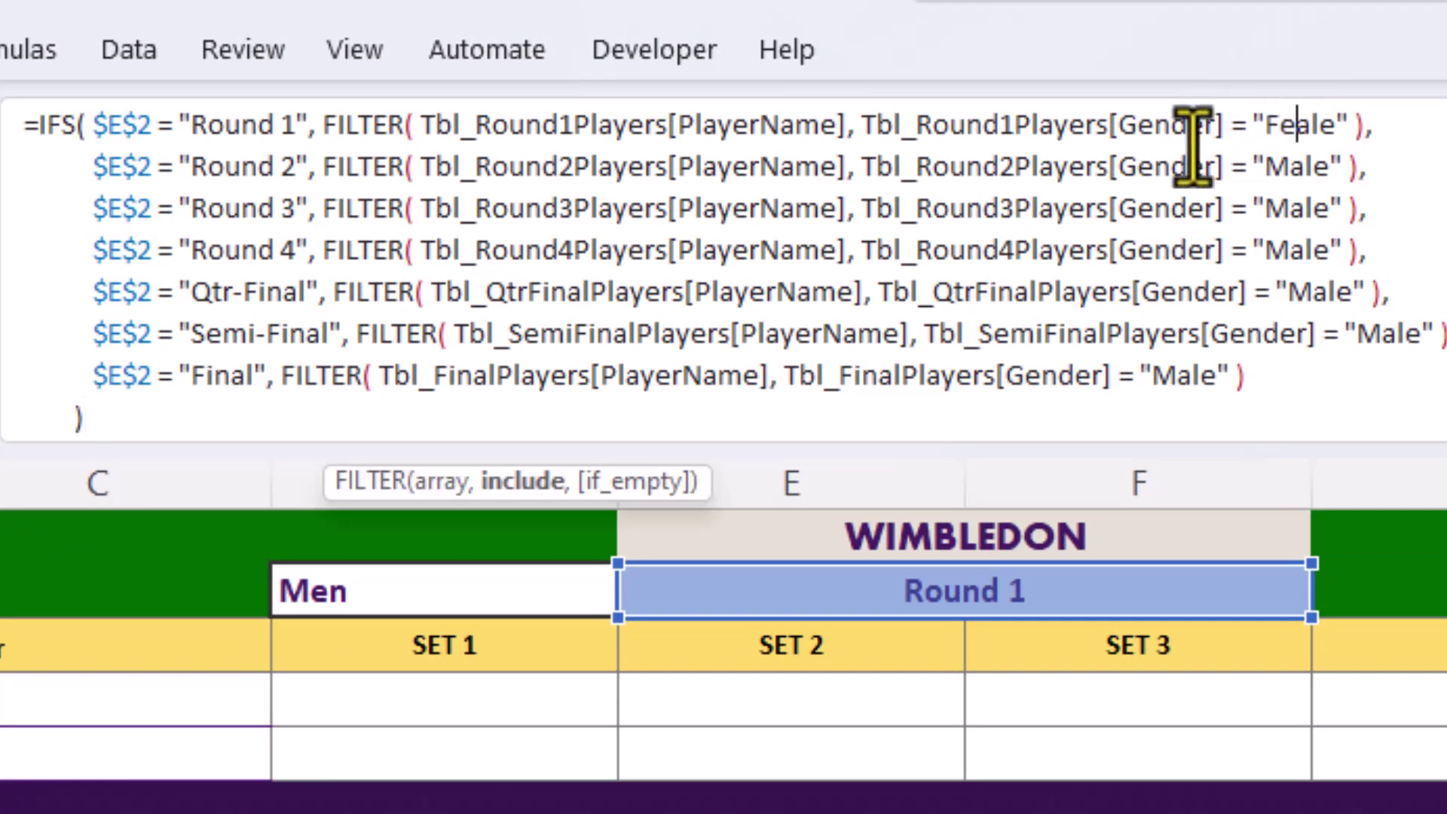
double_click(1302, 124)
key("ctrl+c")
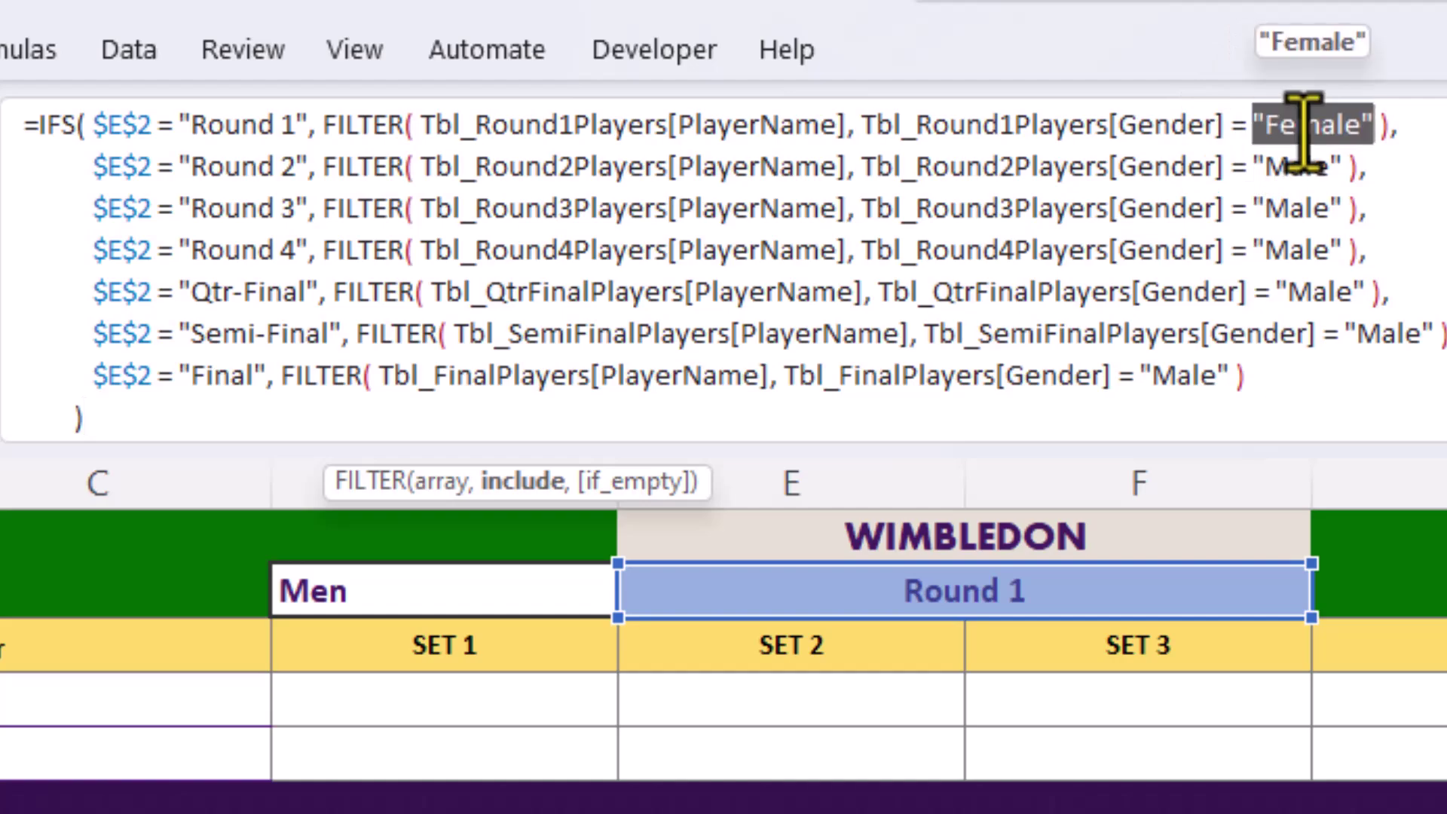
right_click(1304, 124)
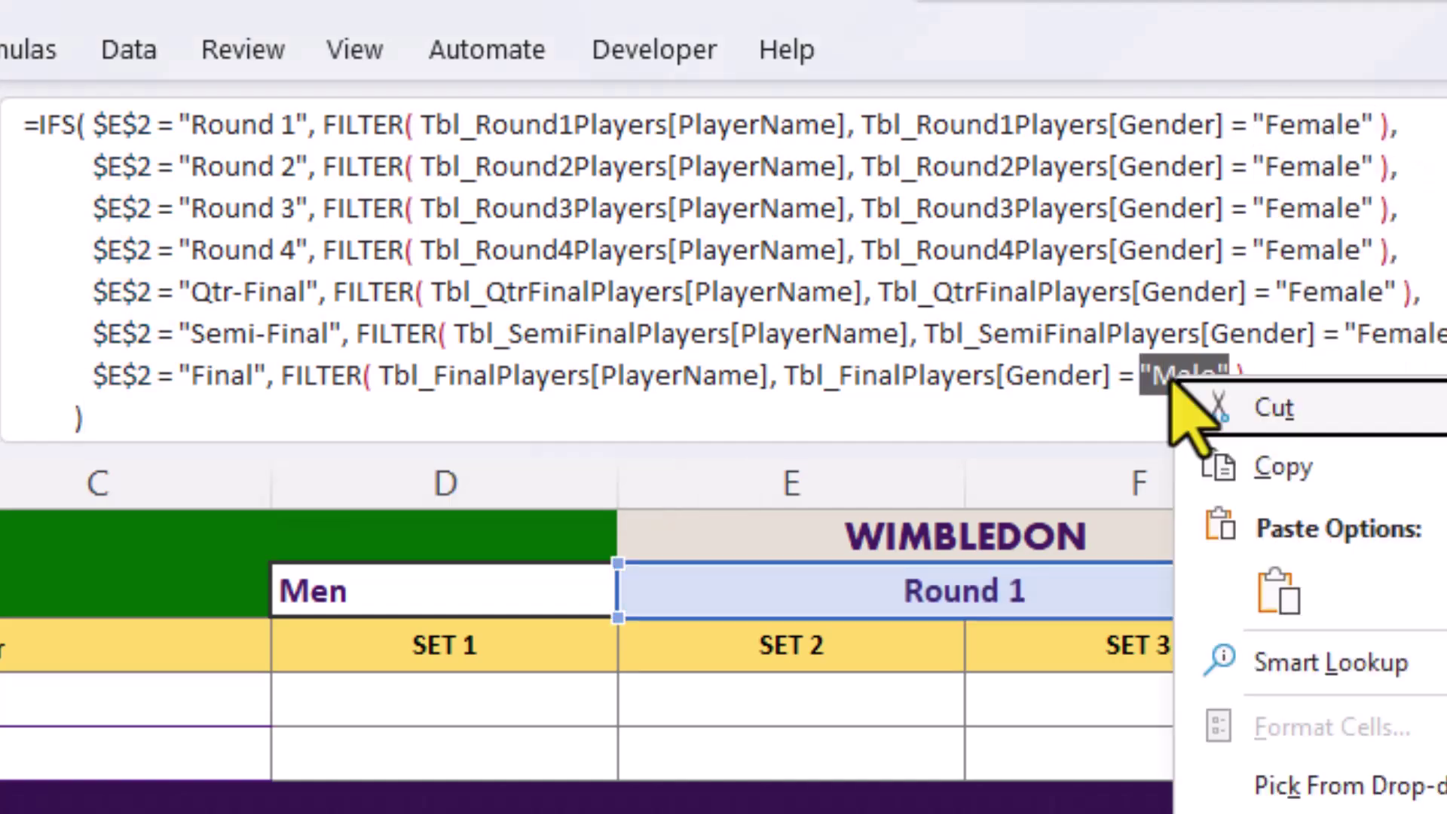
left_click(1279, 590)
key("BackSpace")
key("BackSpace")
key("BackSpace")
key("BackSpace")
key("BackSpace")
key("BackSpace")
key("BackSpace")
key("BackSpace")
key("BackSpace")
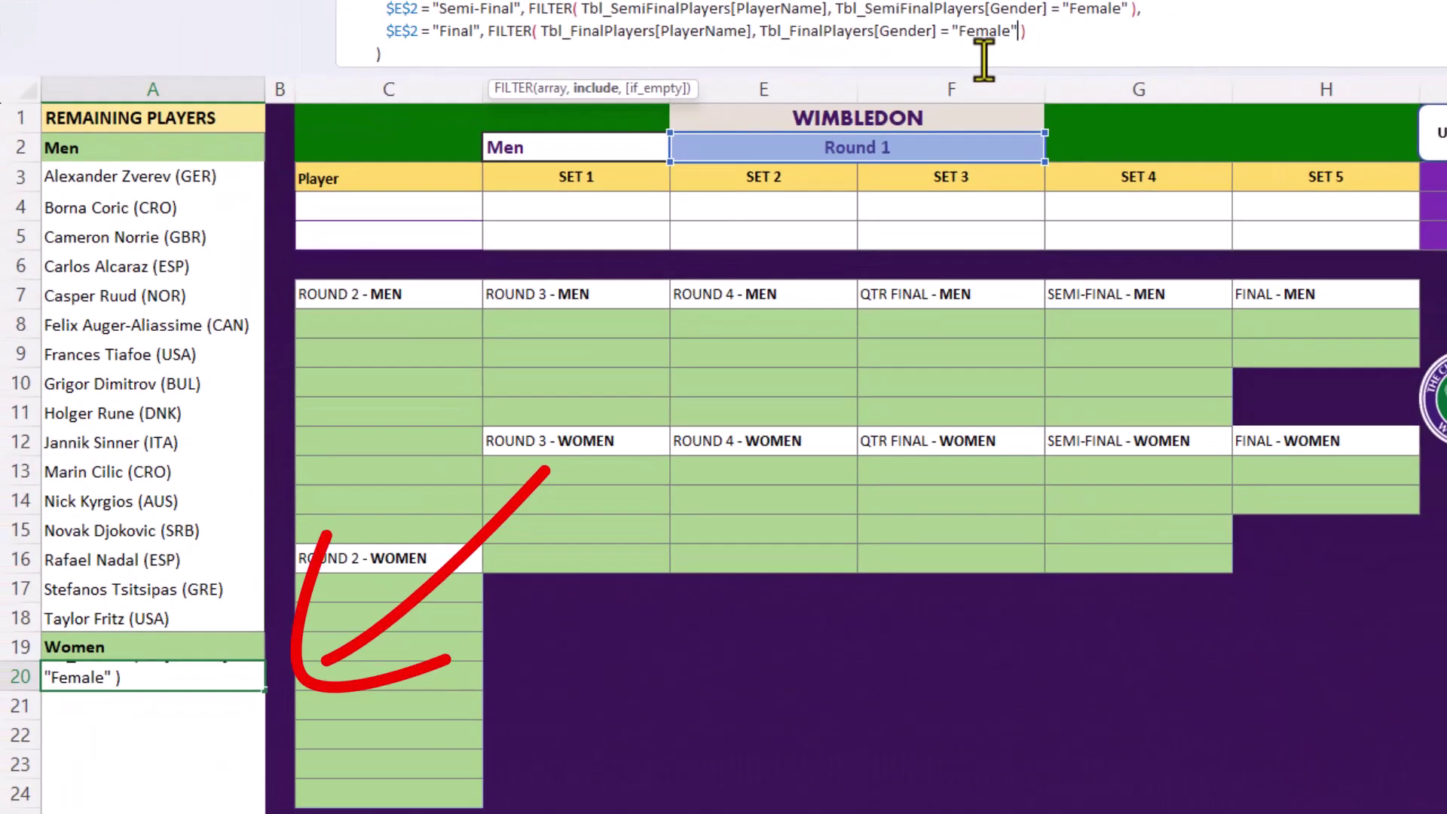
key("Return")
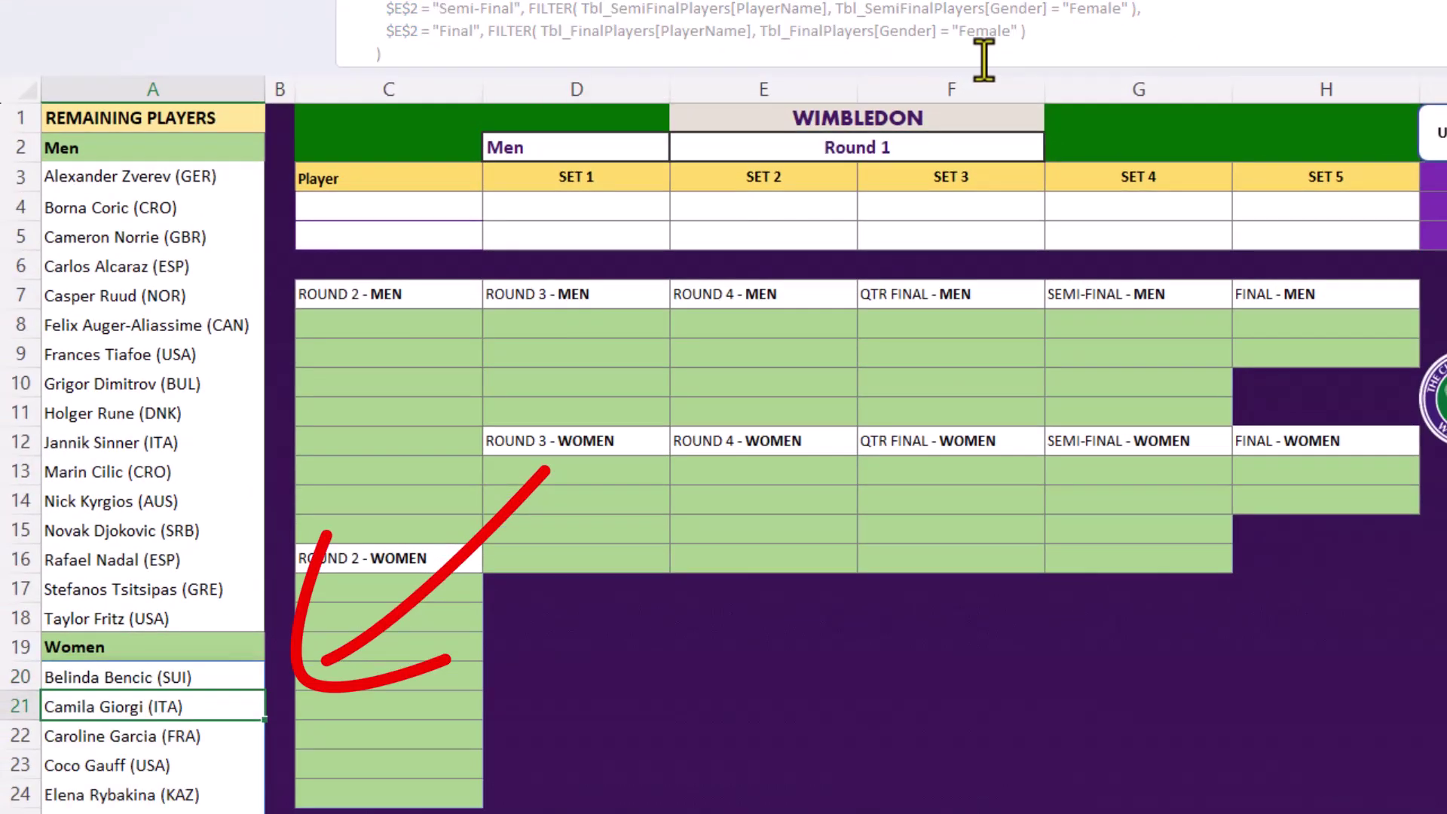
- Reduce the formula bar's height and start a List data validation rule for player cells C4:C5
left_click(775, 118)
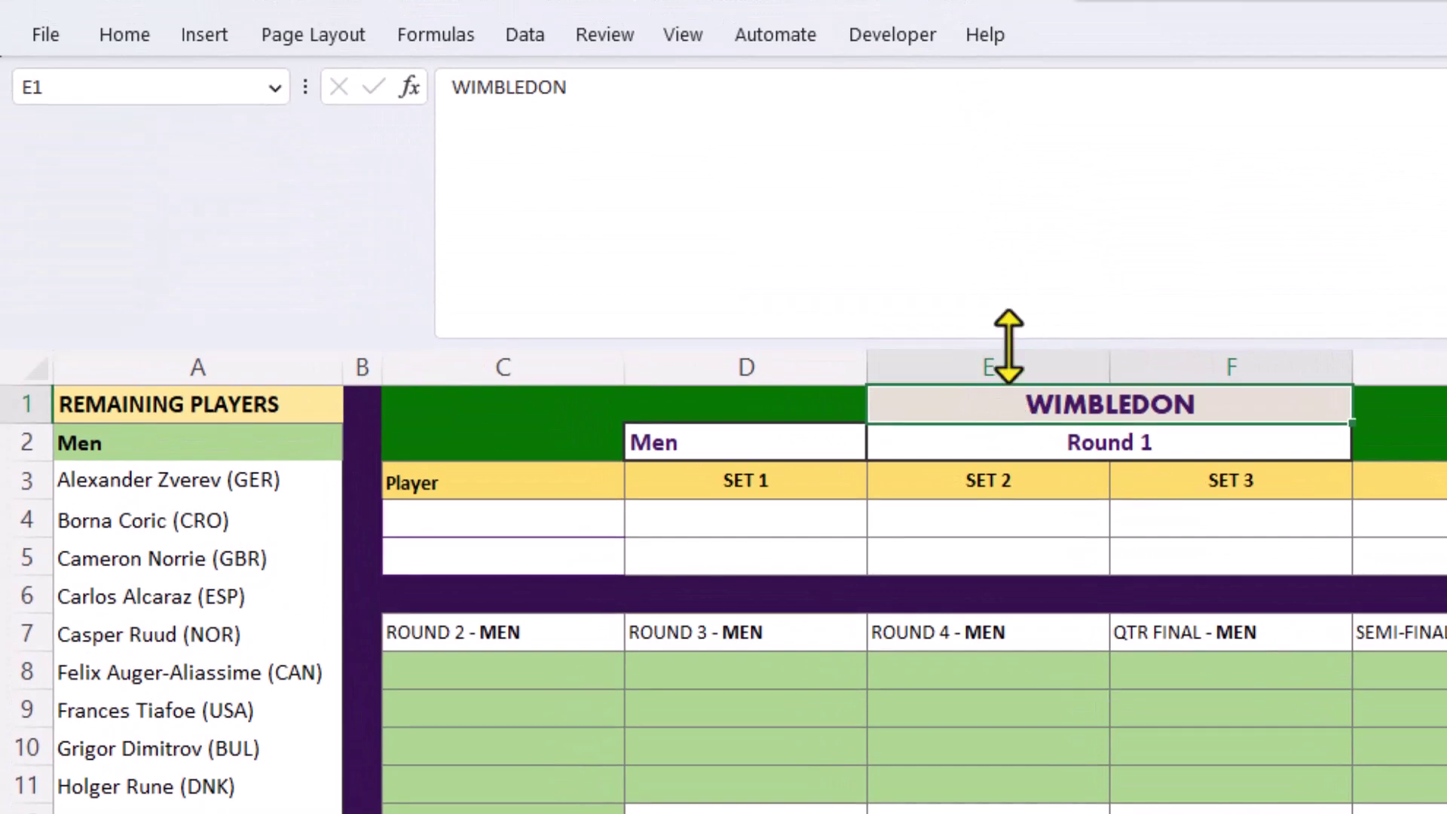
left_click_drag(1008, 346, 1010, 178)
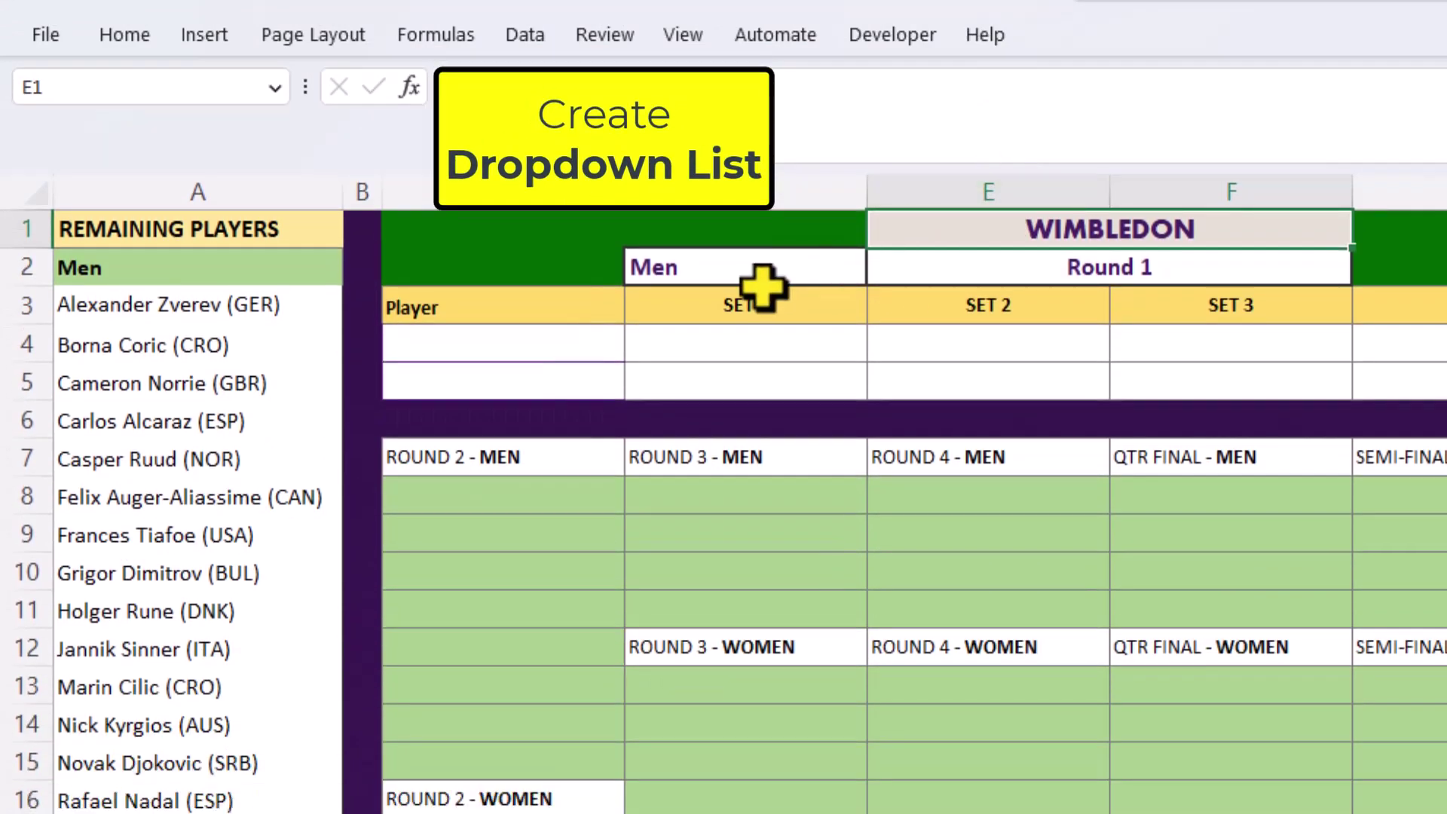
left_click_drag(508, 337, 506, 377)
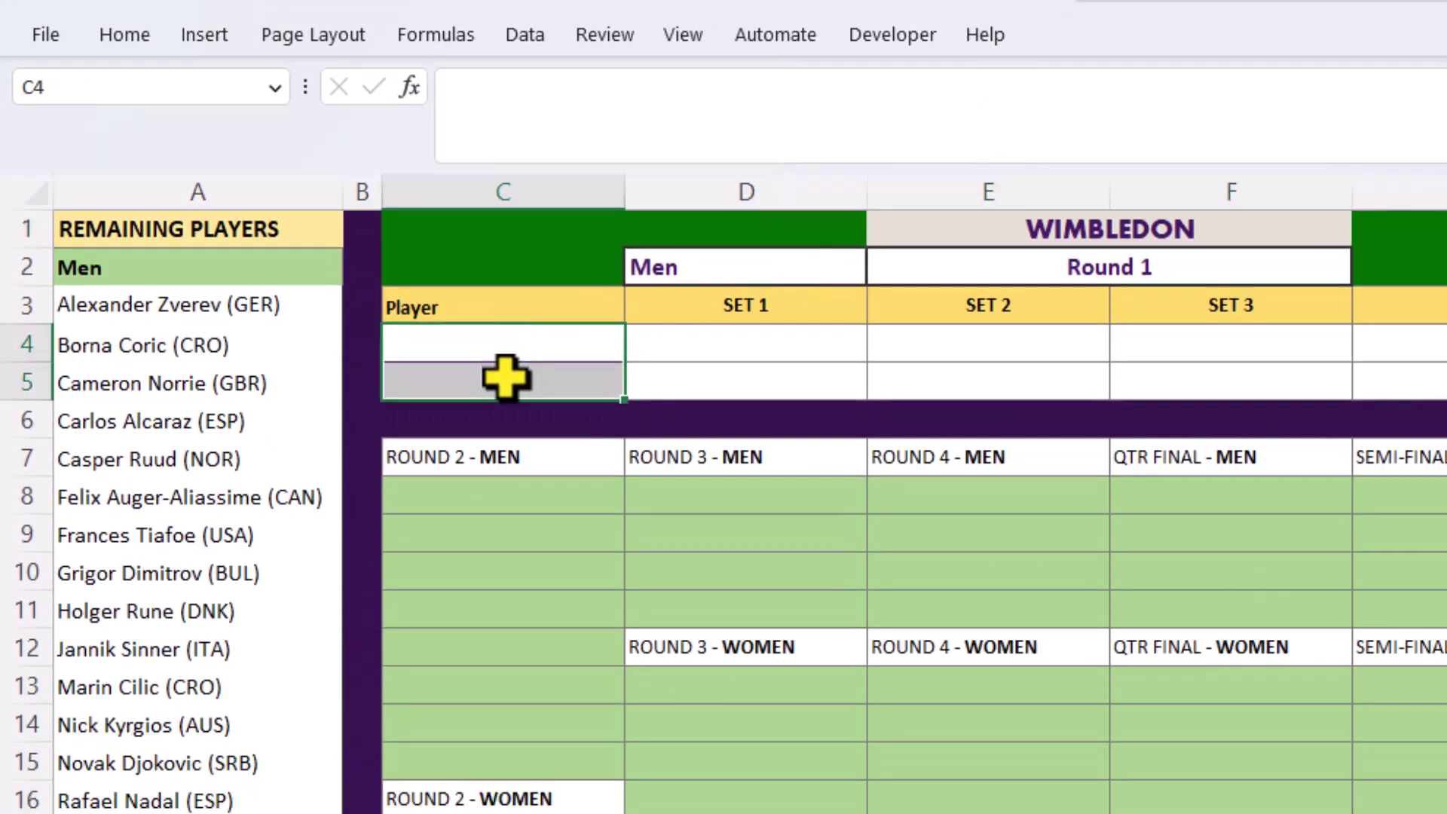
left_click(519, 35)
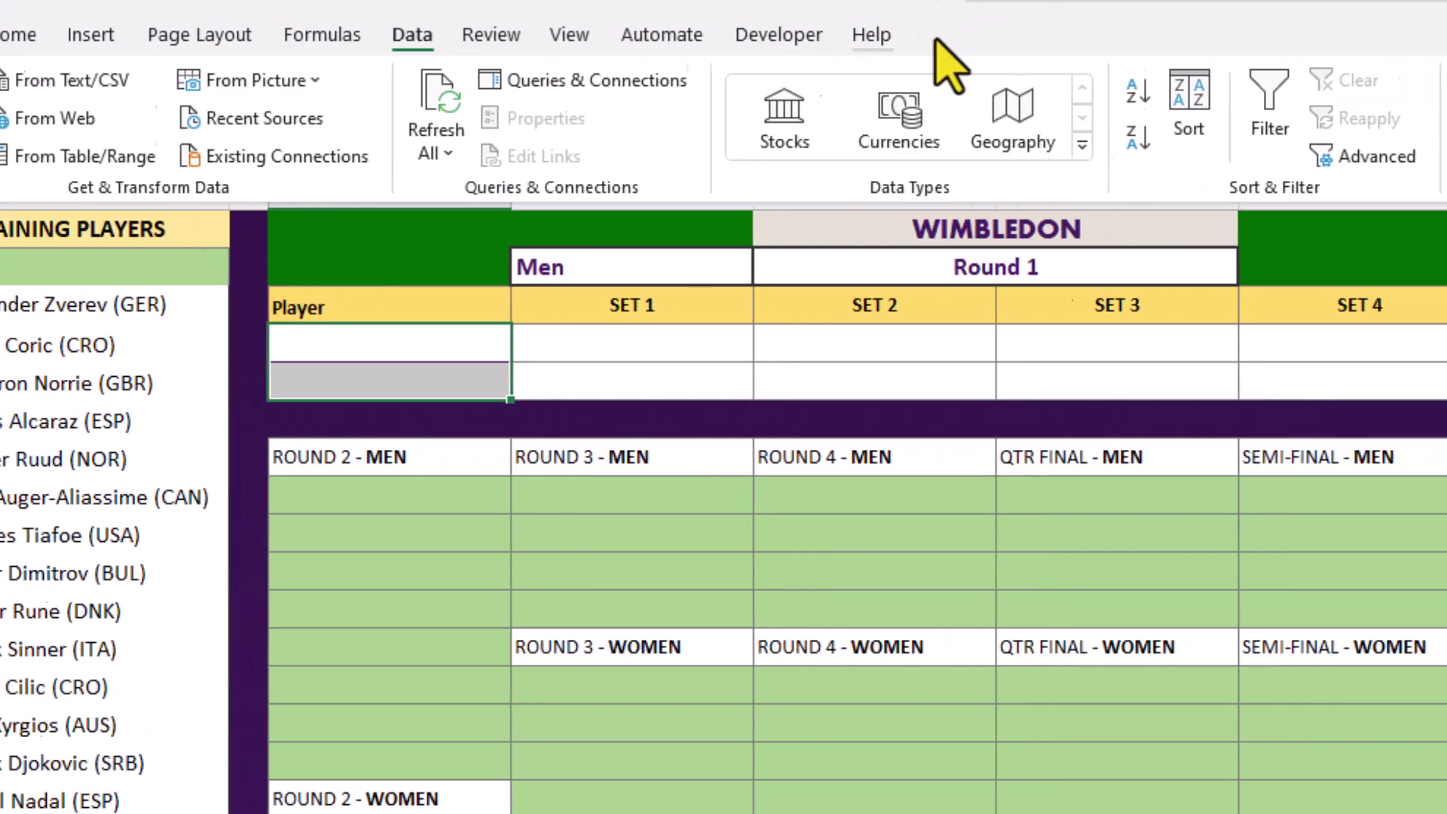
left_click(1355, 115)
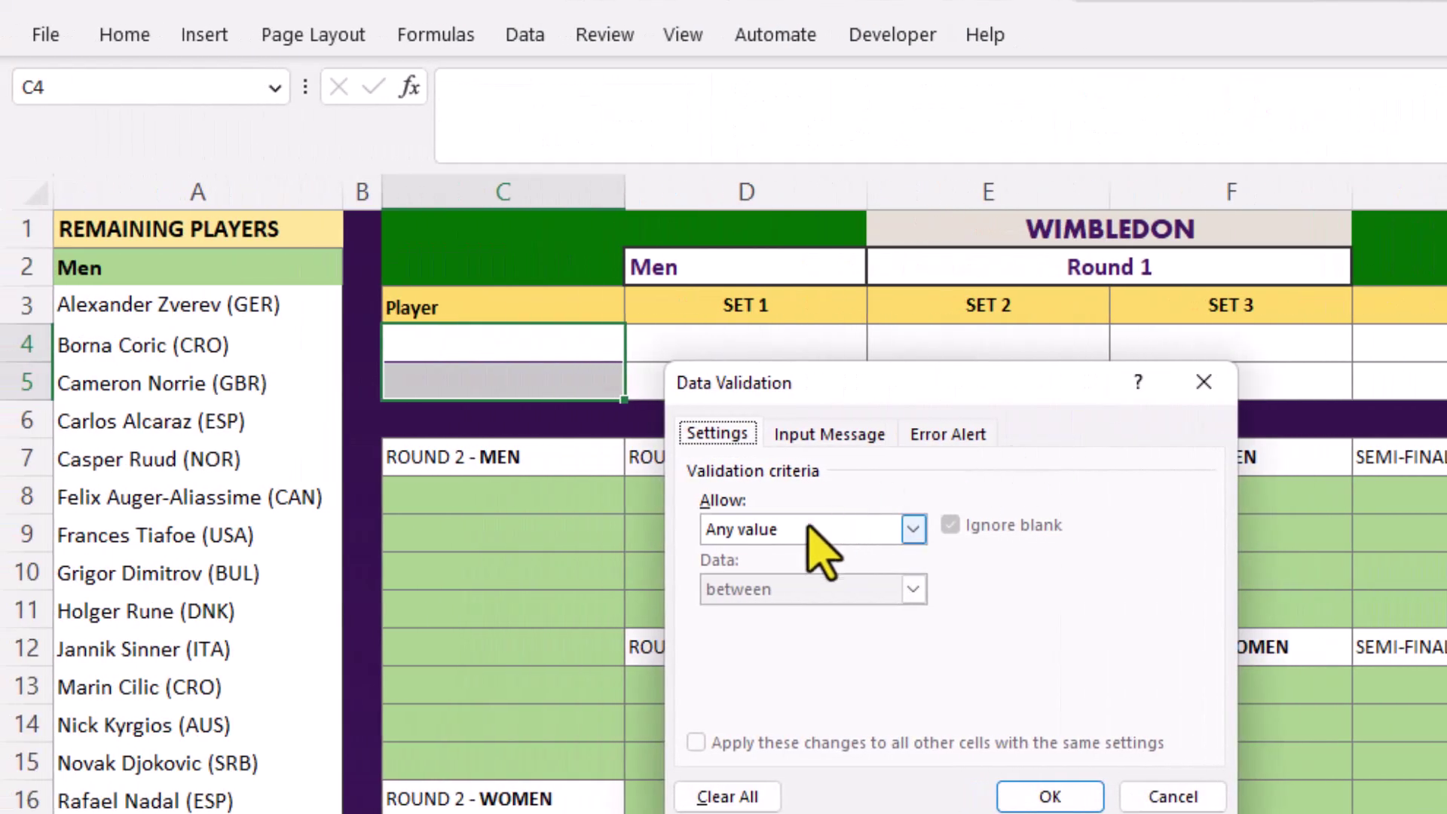
left_click(808, 527)
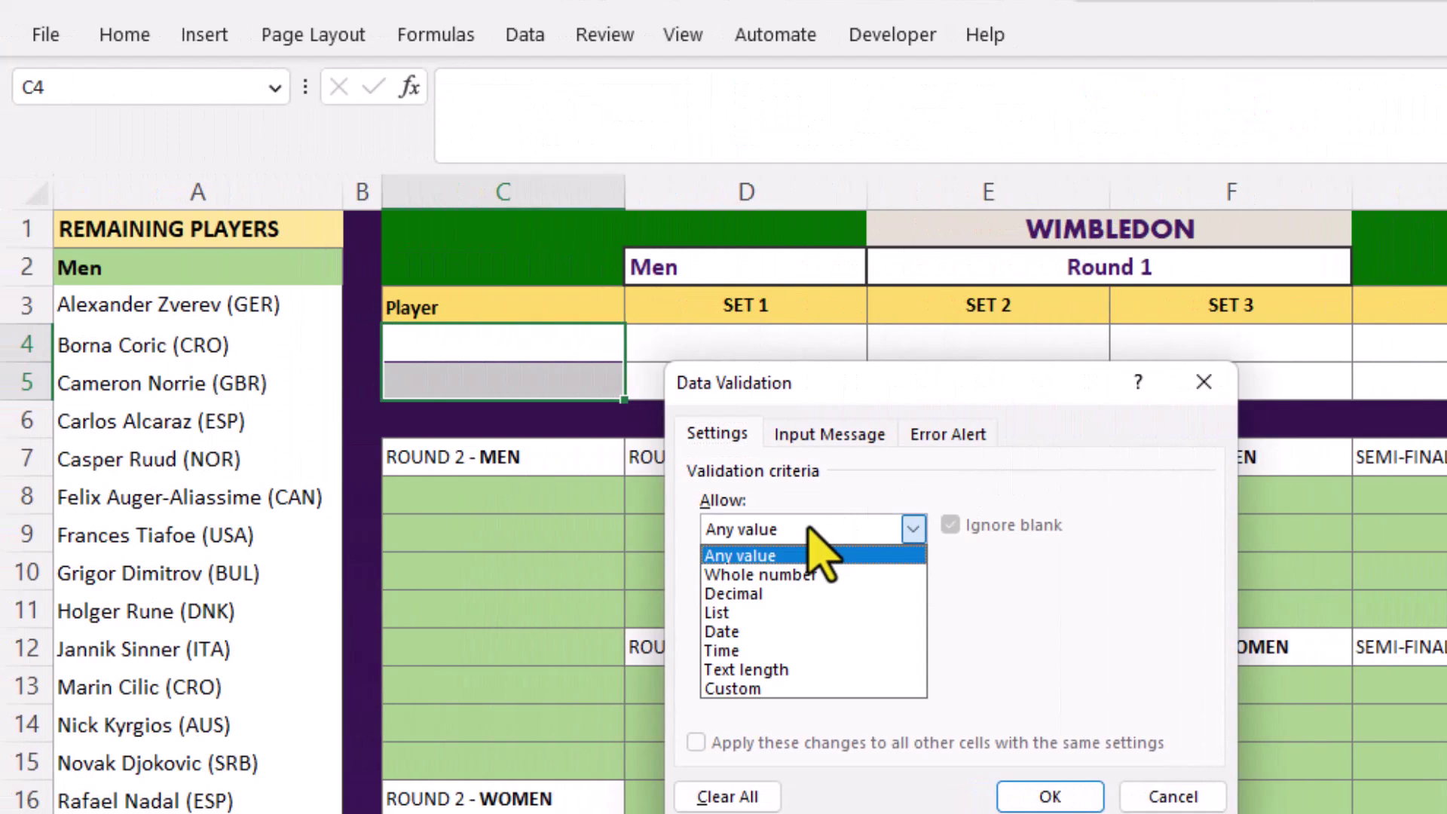
left_click(784, 609)
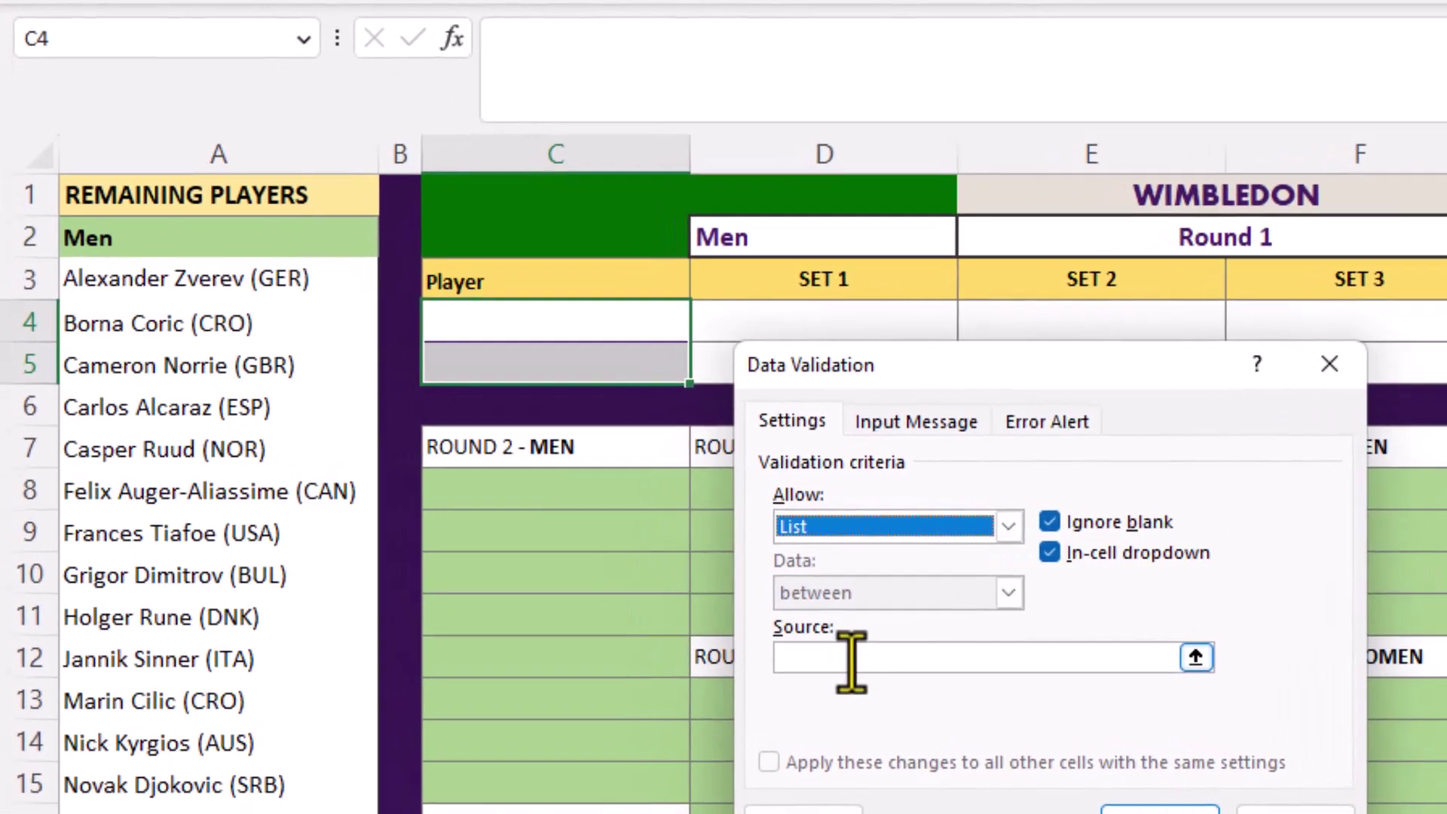
- Set the validation source to =IF($D$2="Men", $A$3#, $A$20#) and apply the rule to C4:C5
left_click(795, 650)
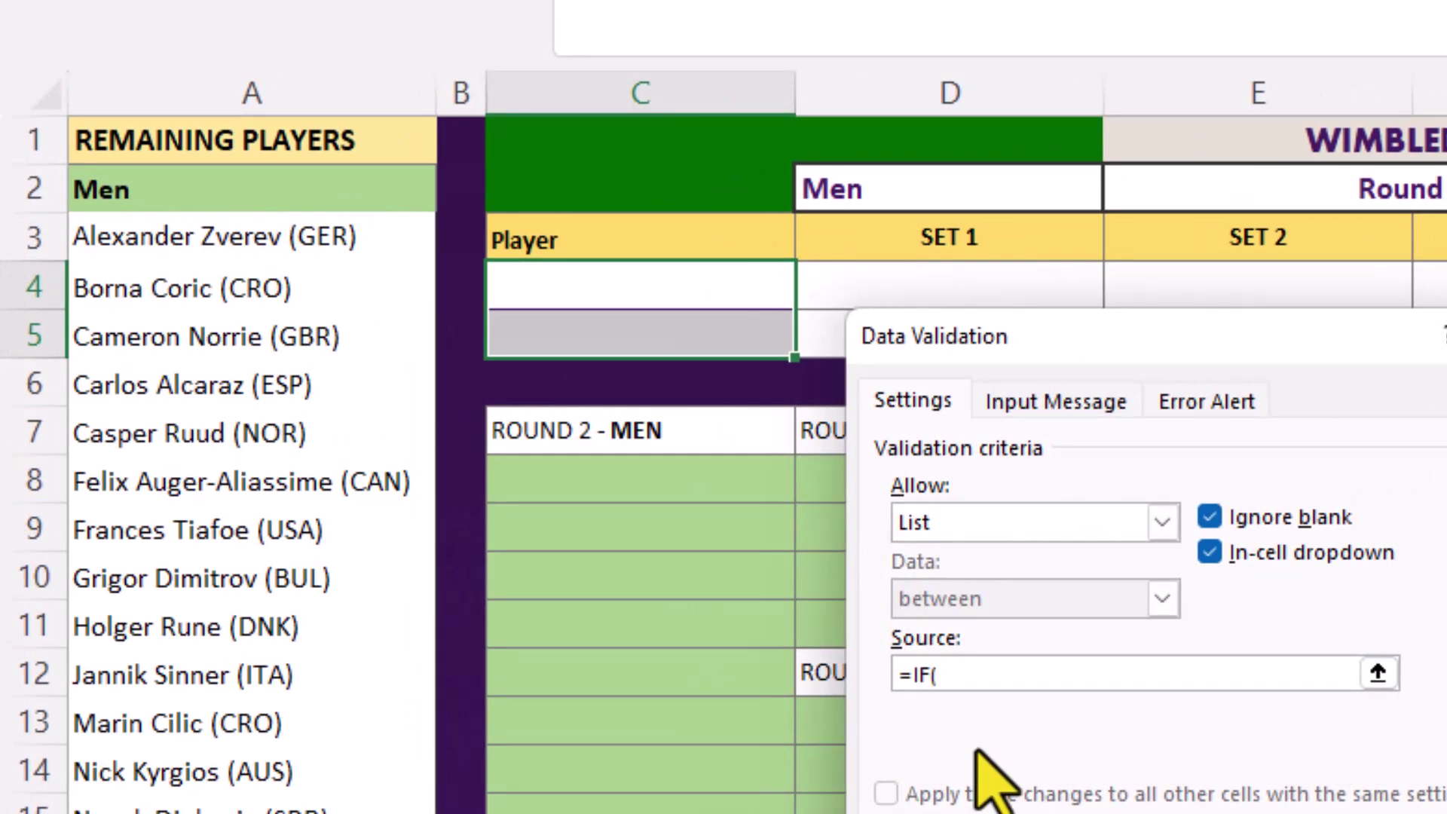
left_click(995, 193)
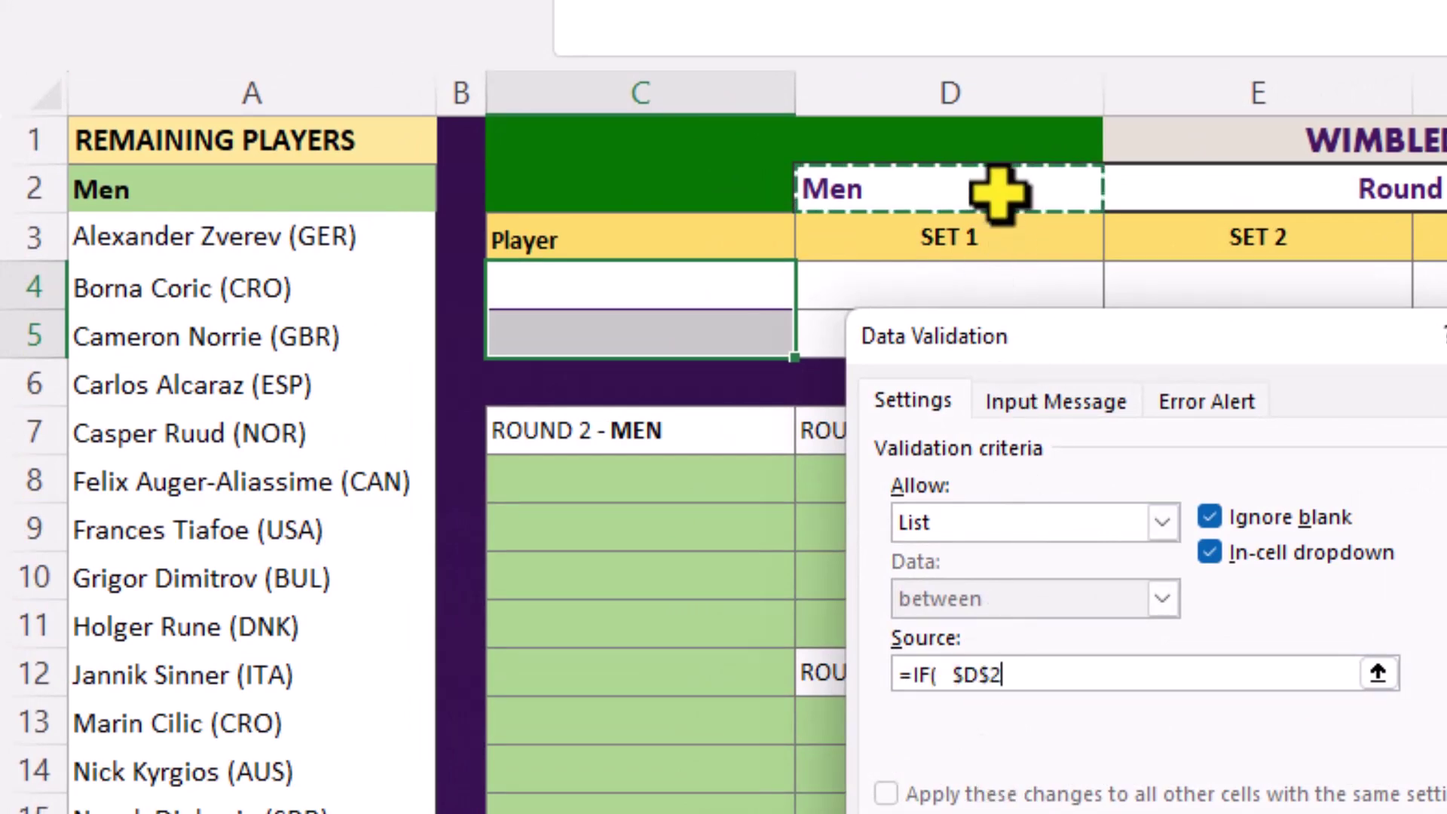
type("=\"Men\",")
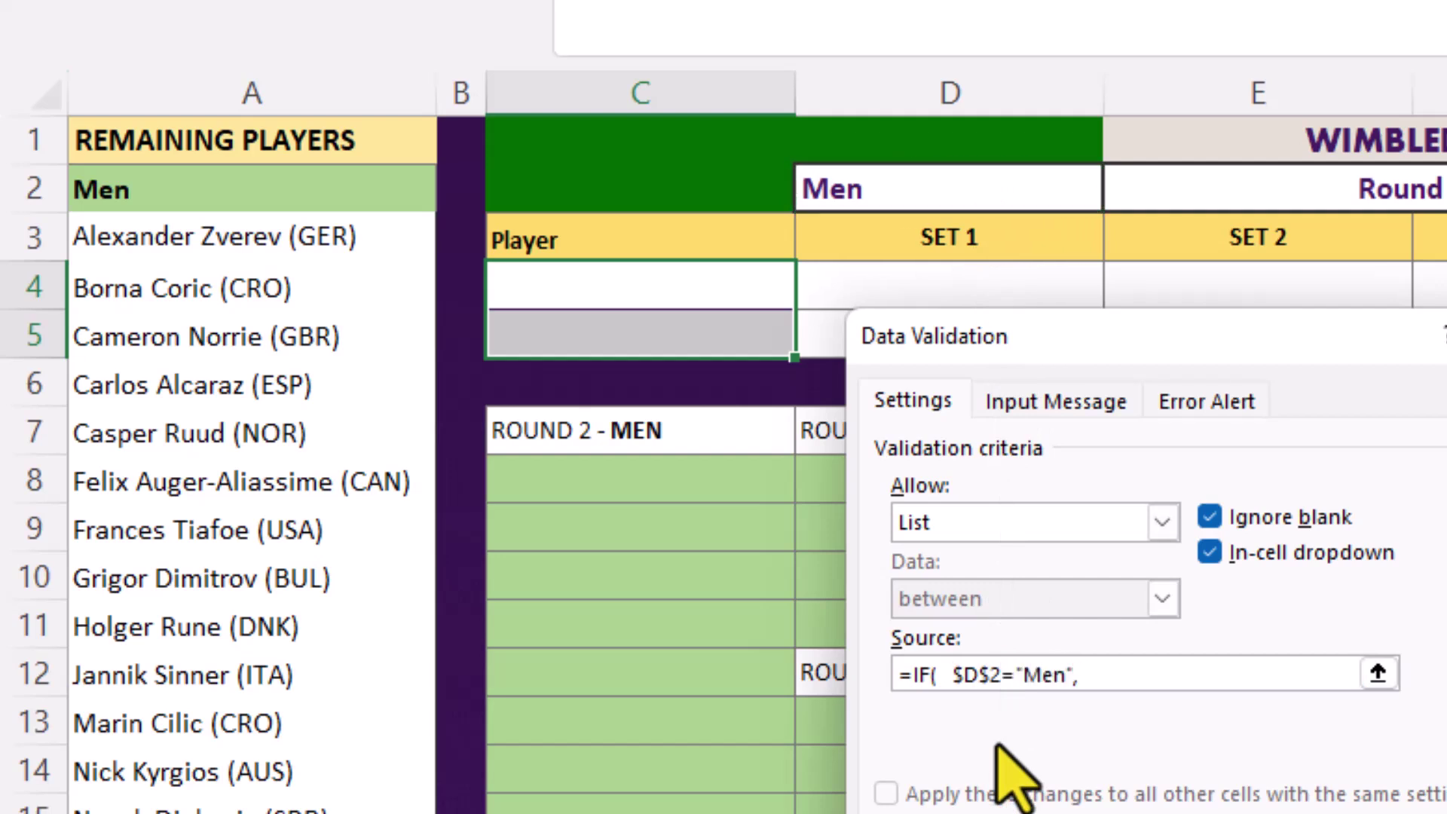
left_click(318, 240)
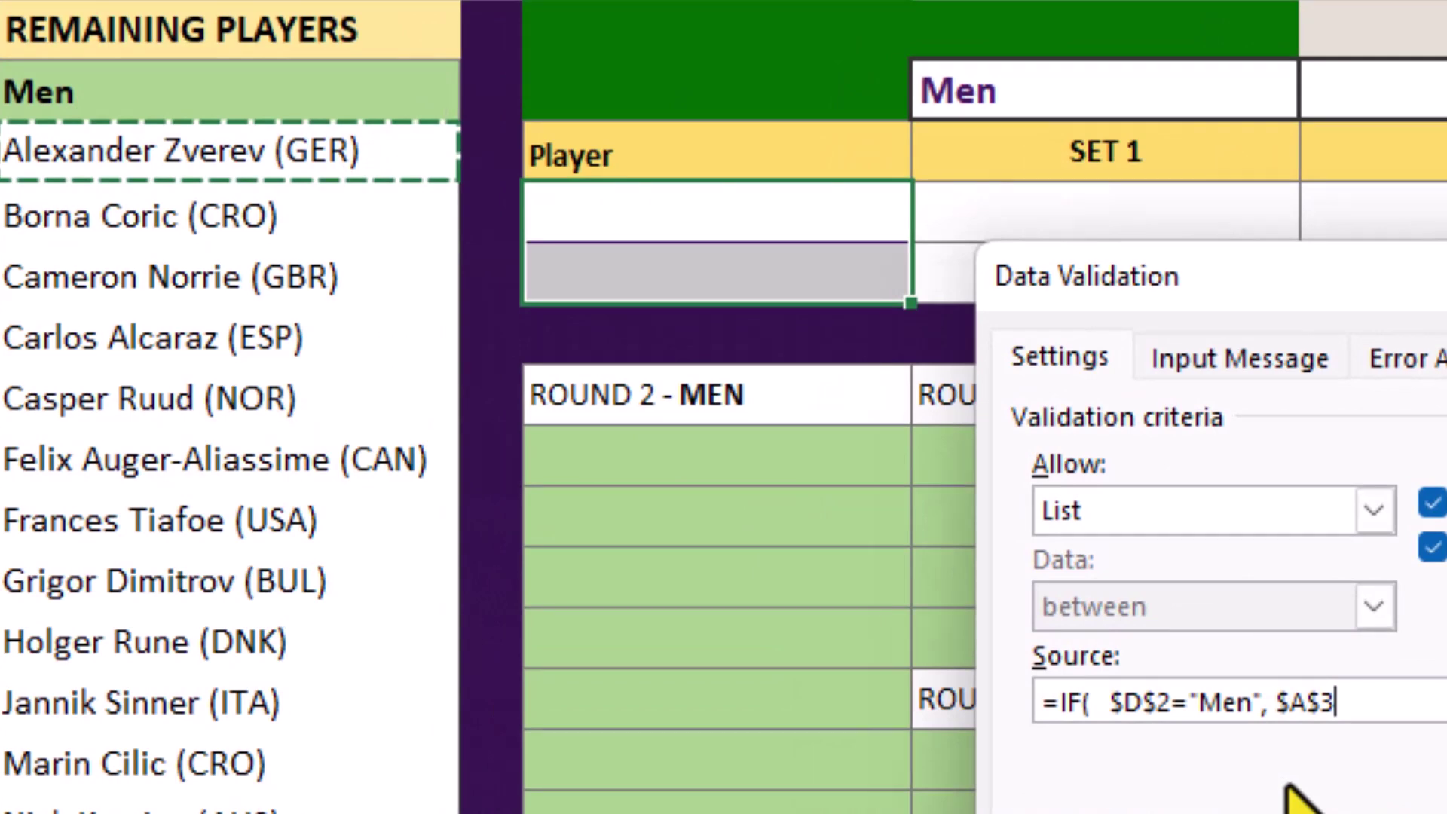
type("#,")
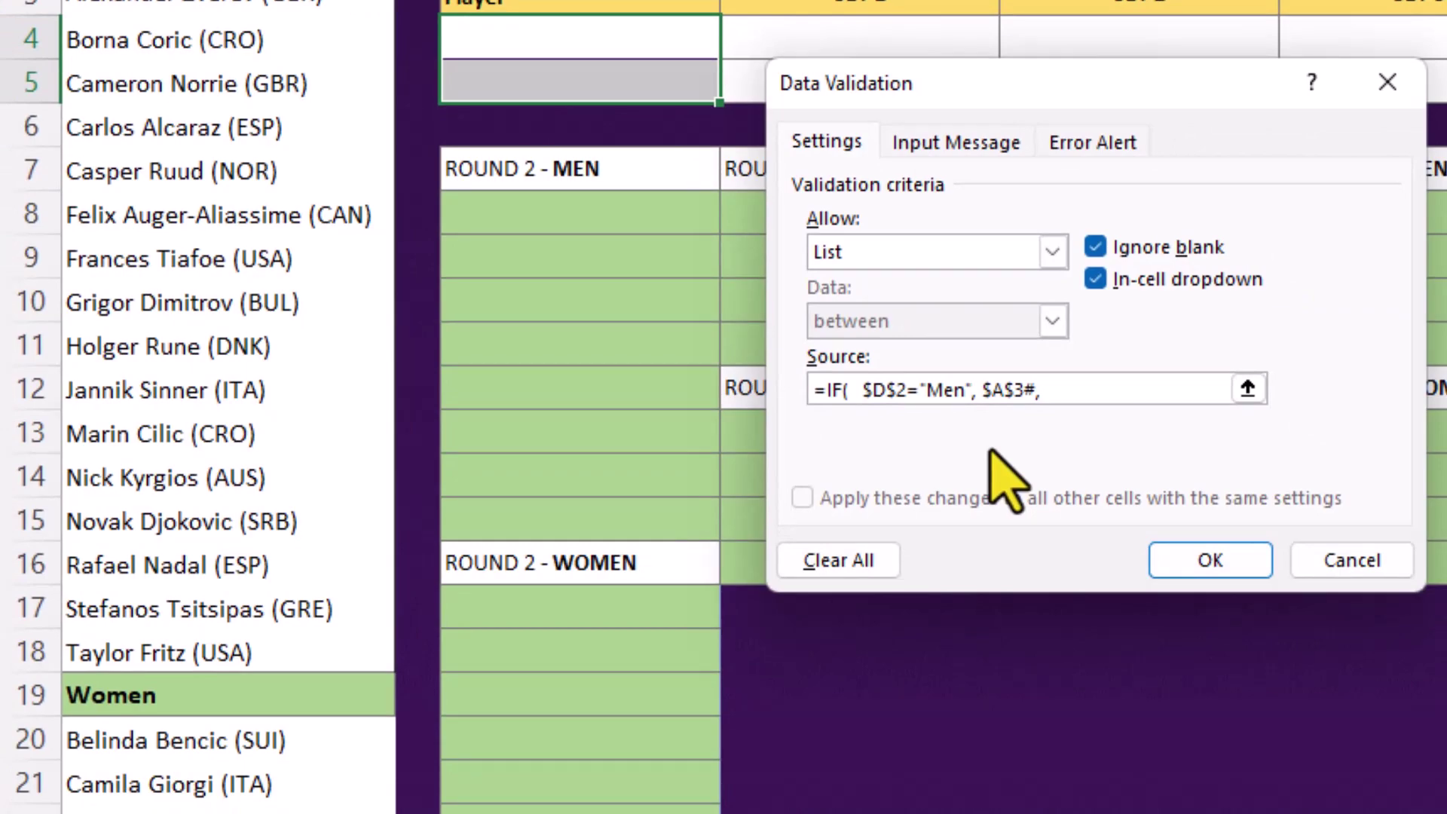
left_click(162, 742)
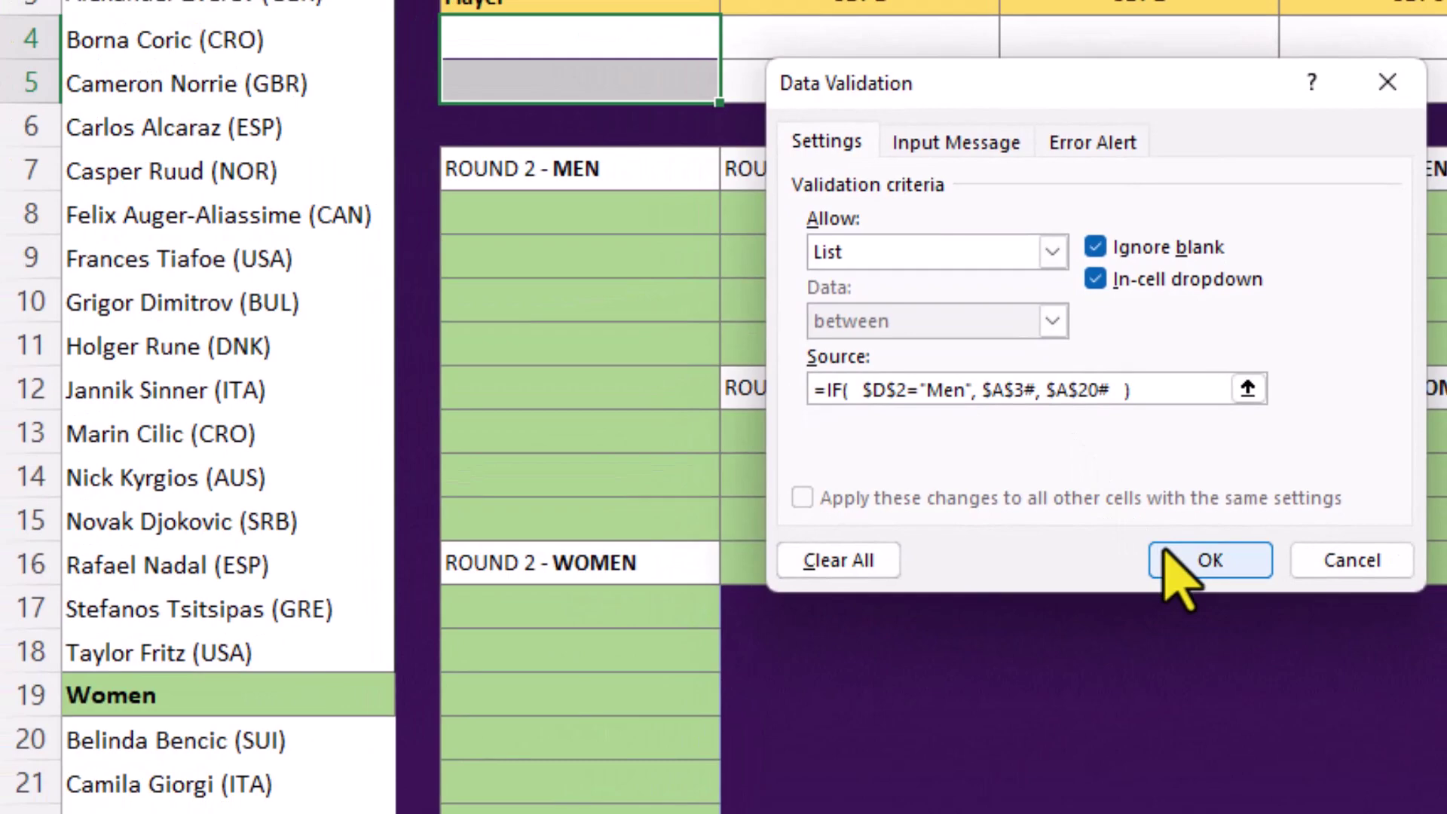
left_click(1179, 561)
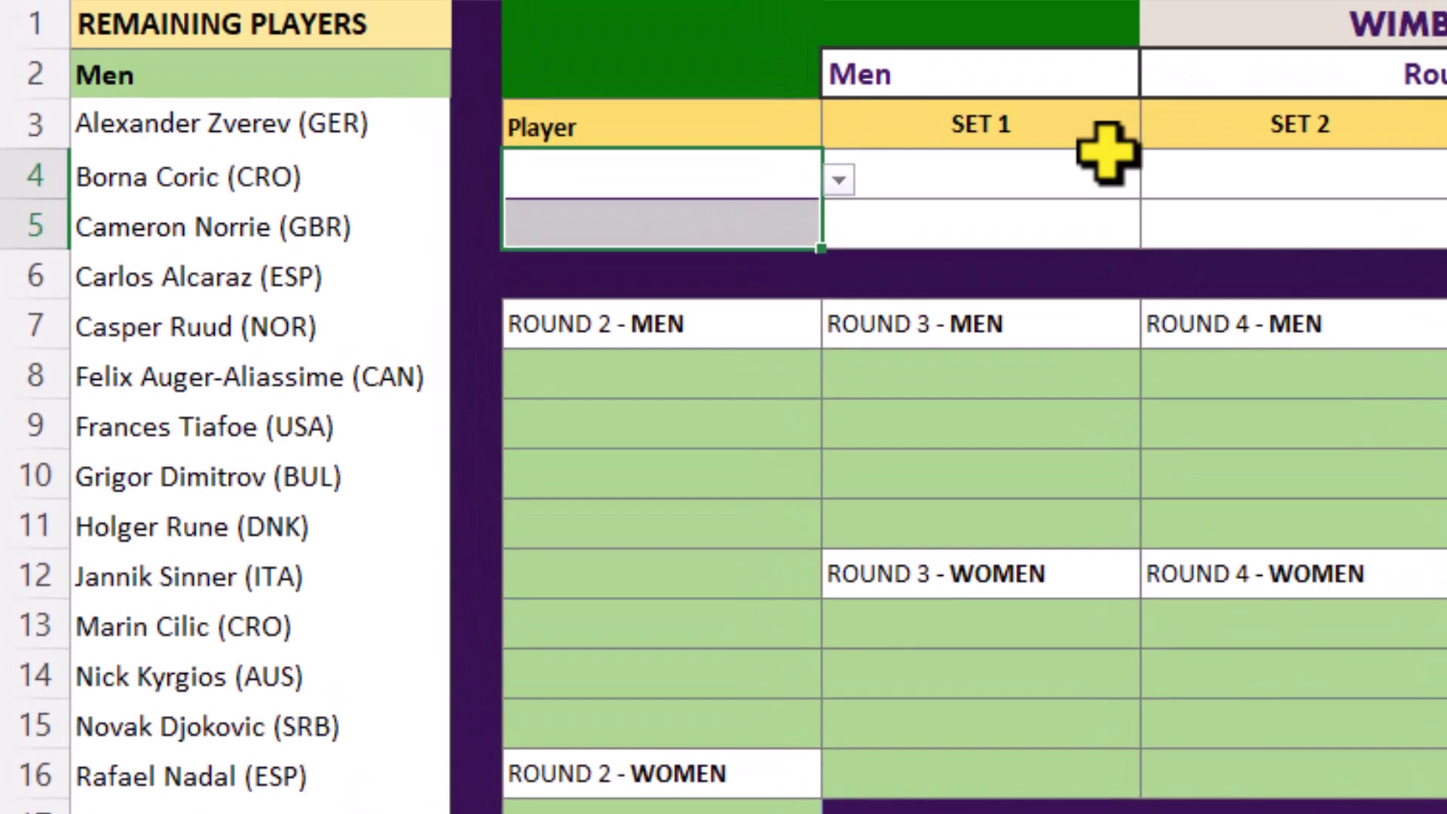
- Switch the category in D2 to Women and check the player drop-down lists in C4 and C5
left_click(1078, 75)
left_click(1159, 77)
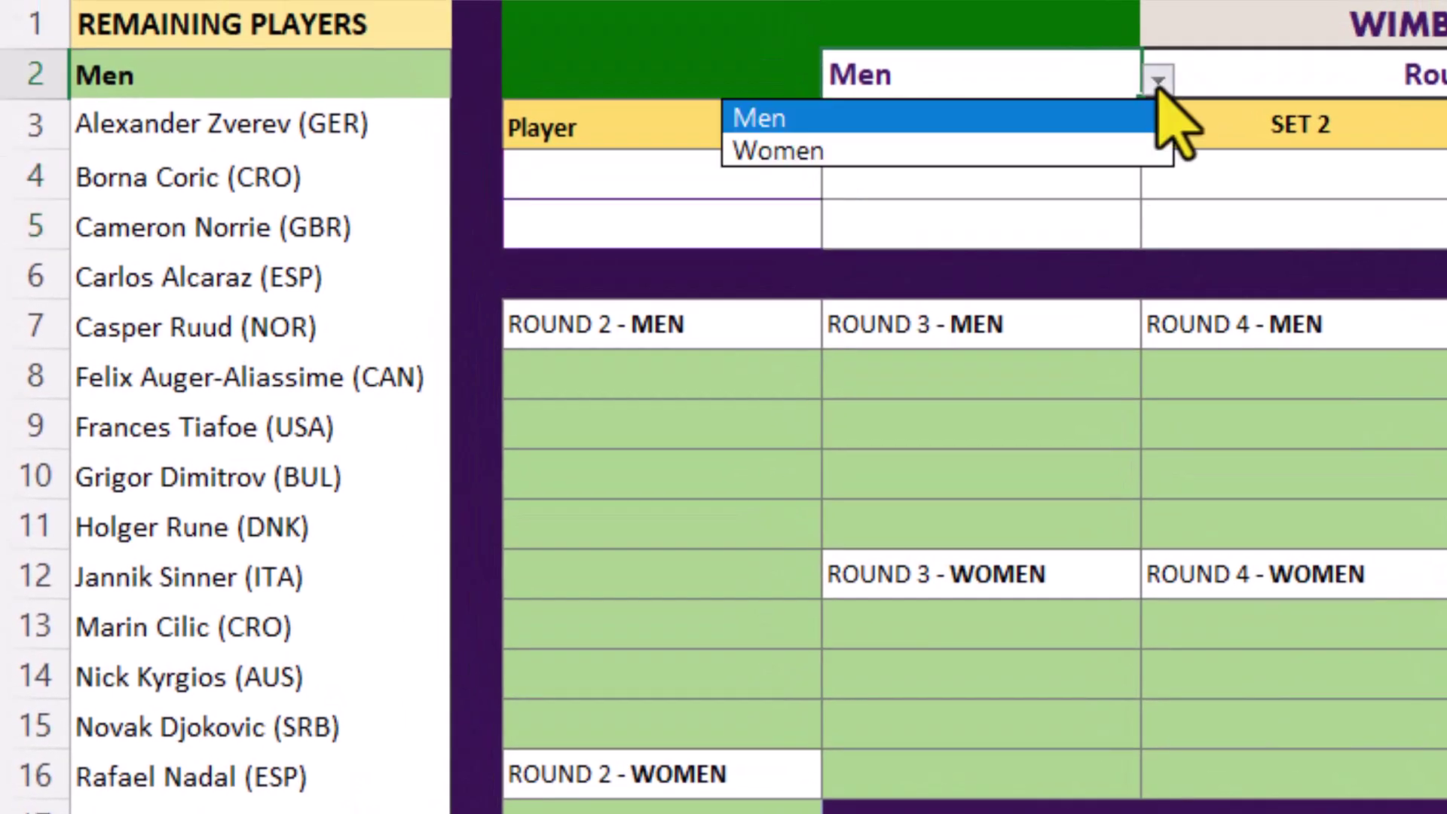
left_click(1111, 151)
left_click(753, 171)
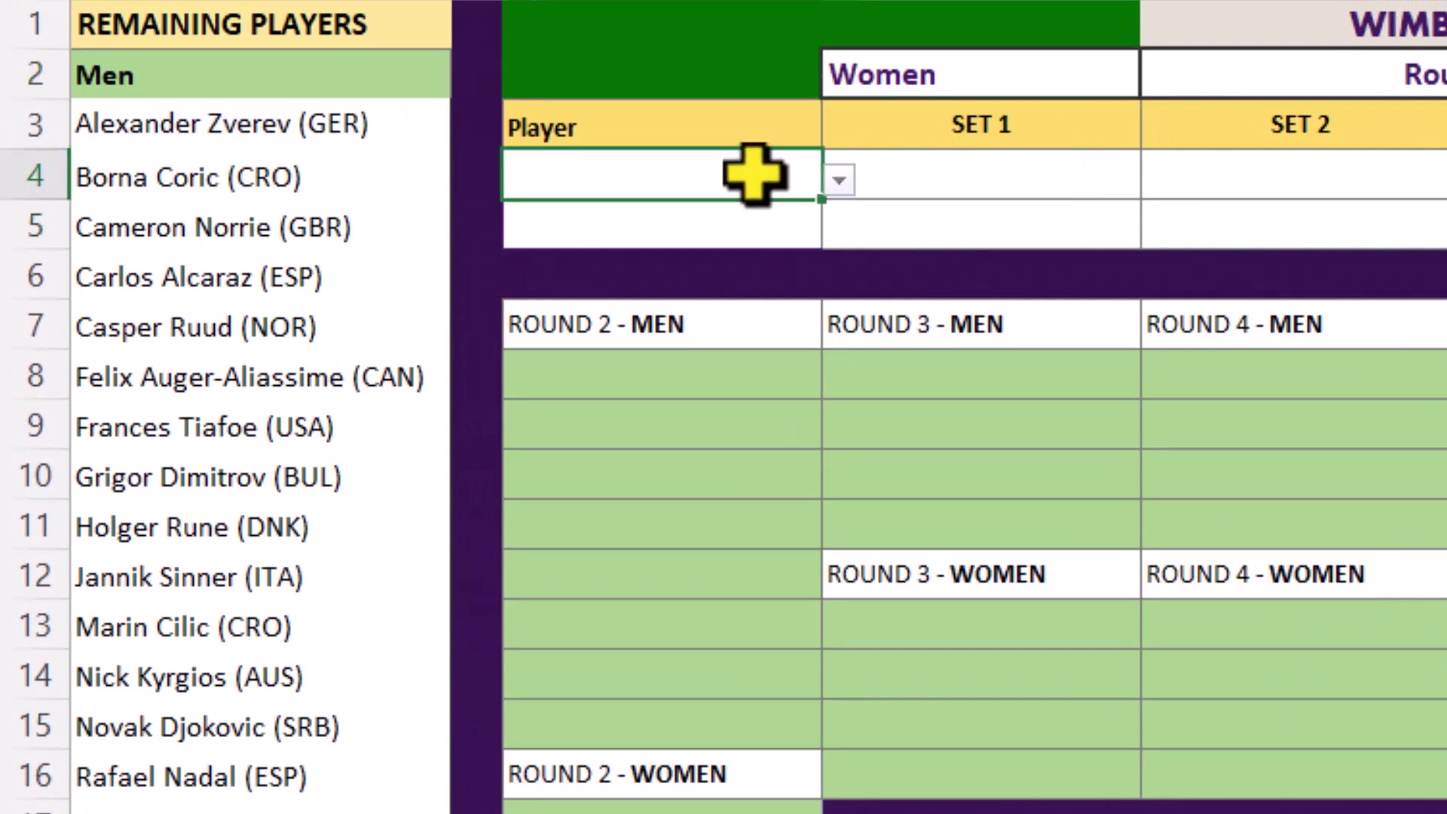
left_click(839, 181)
mouse_move(827, 264)
left_mouse_down()
mouse_move(814, 314)
mouse_move(814, 258)
left_mouse_up()
left_click(782, 180)
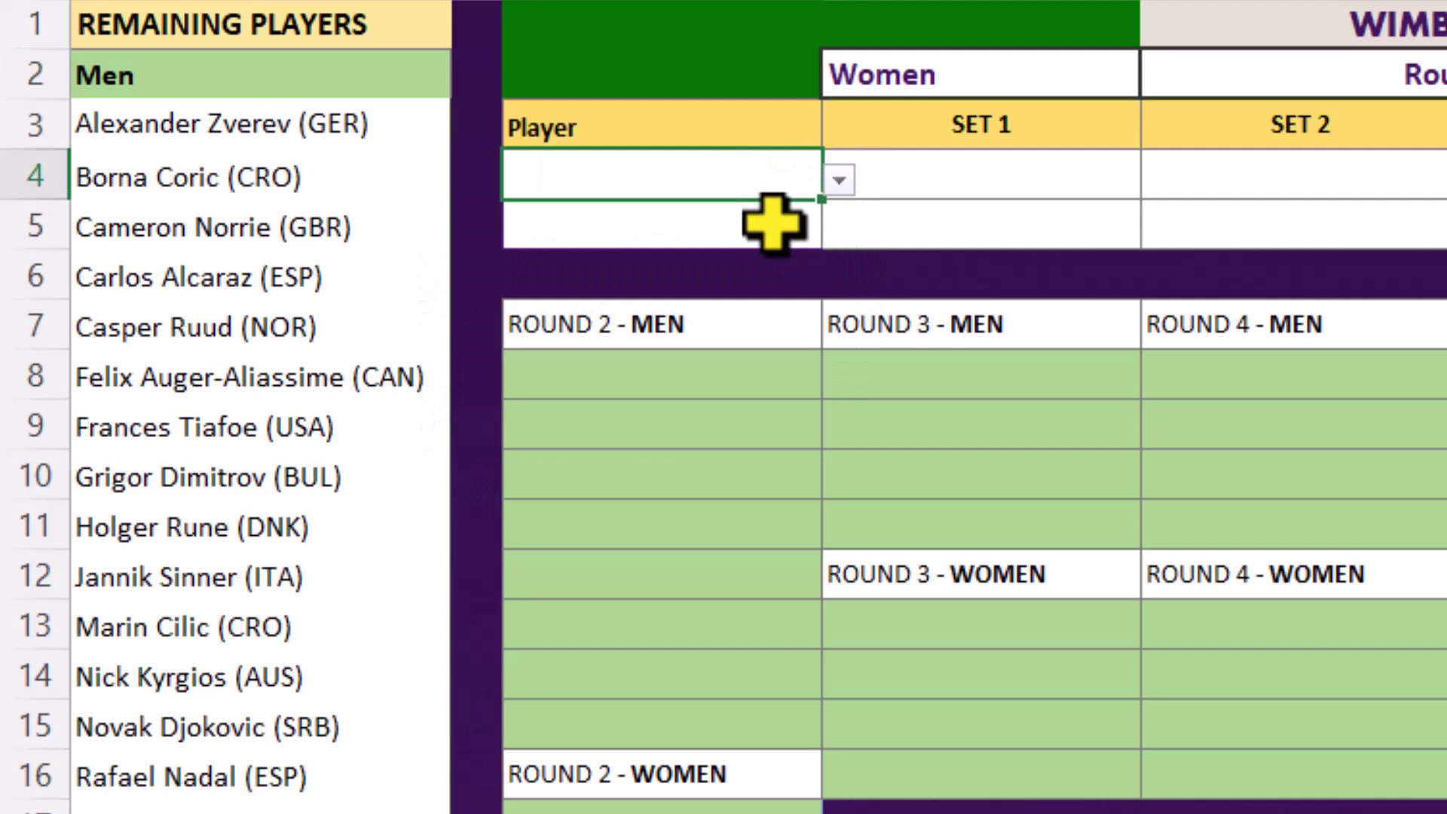
left_click(769, 220)
left_click(839, 230)
left_click_drag(831, 361, 827, 326)
- Set the category in D2 to Men
left_click(980, 75)
left_click(980, 76)
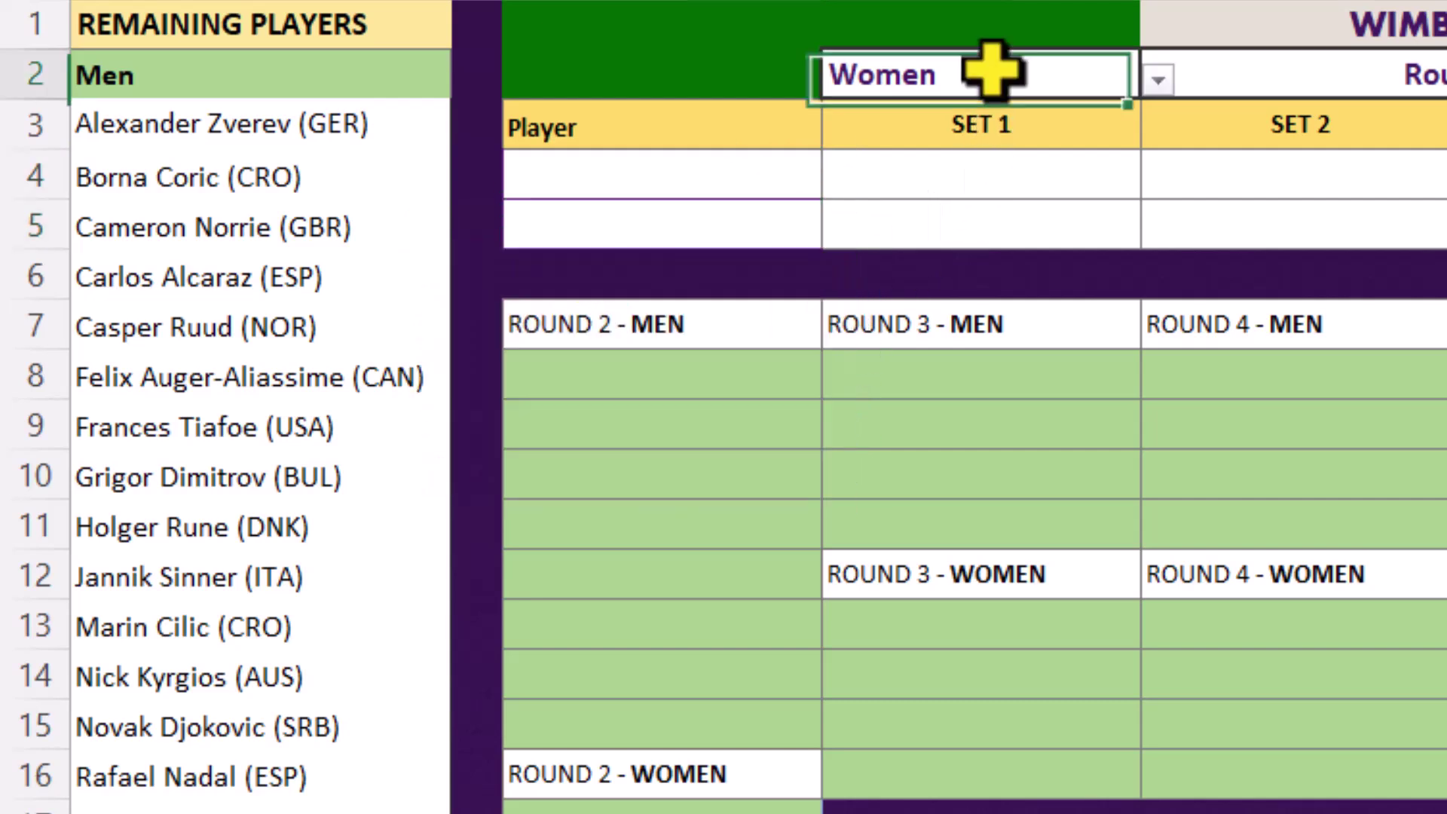
left_click(1157, 79)
left_click(1077, 119)
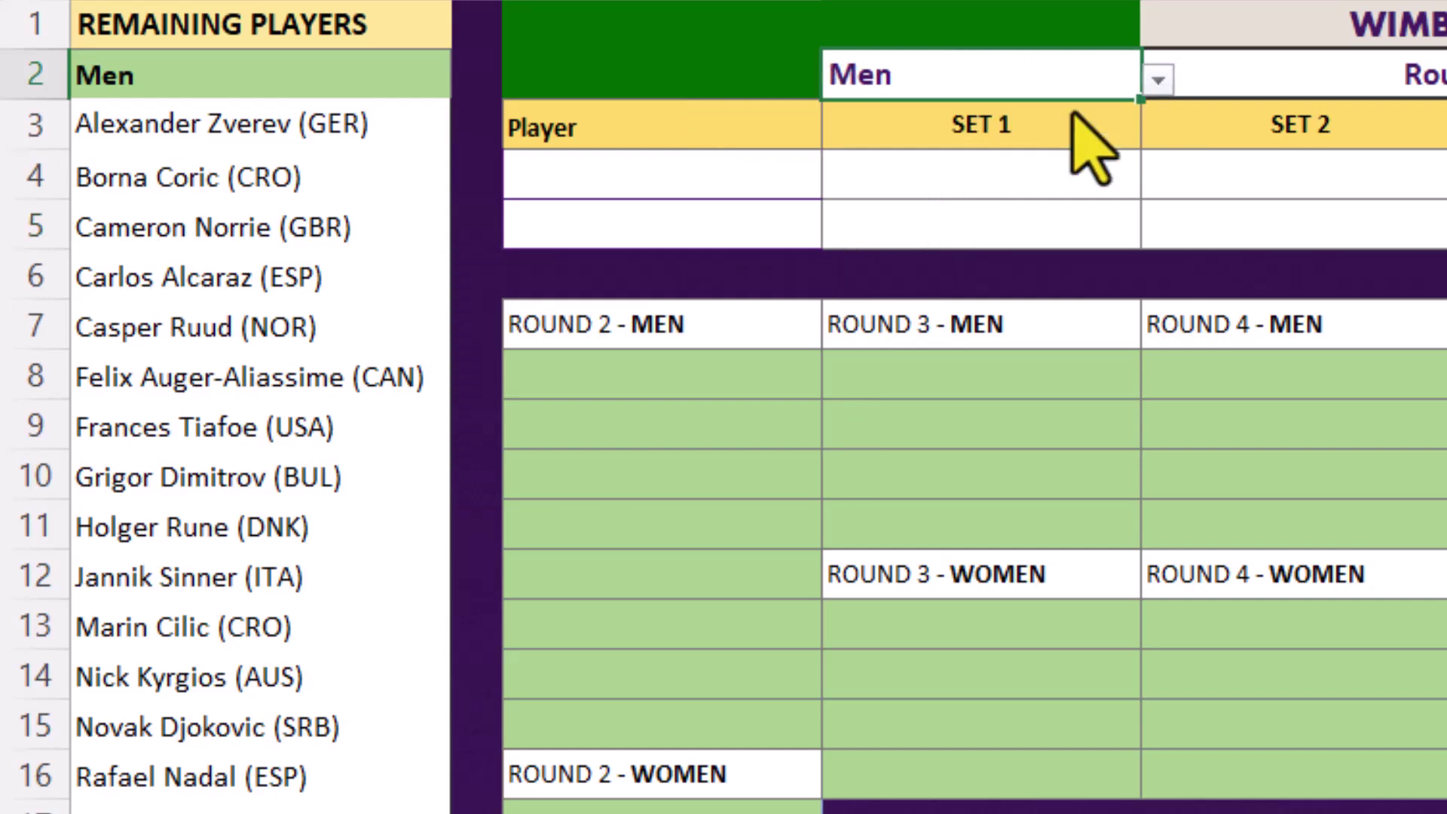
- Choose Rafael Nadal (ESP) in C4 and Jannik Sinner (ITA) in C5 from the player drop-down lists
left_click(754, 181)
left_click(839, 181)
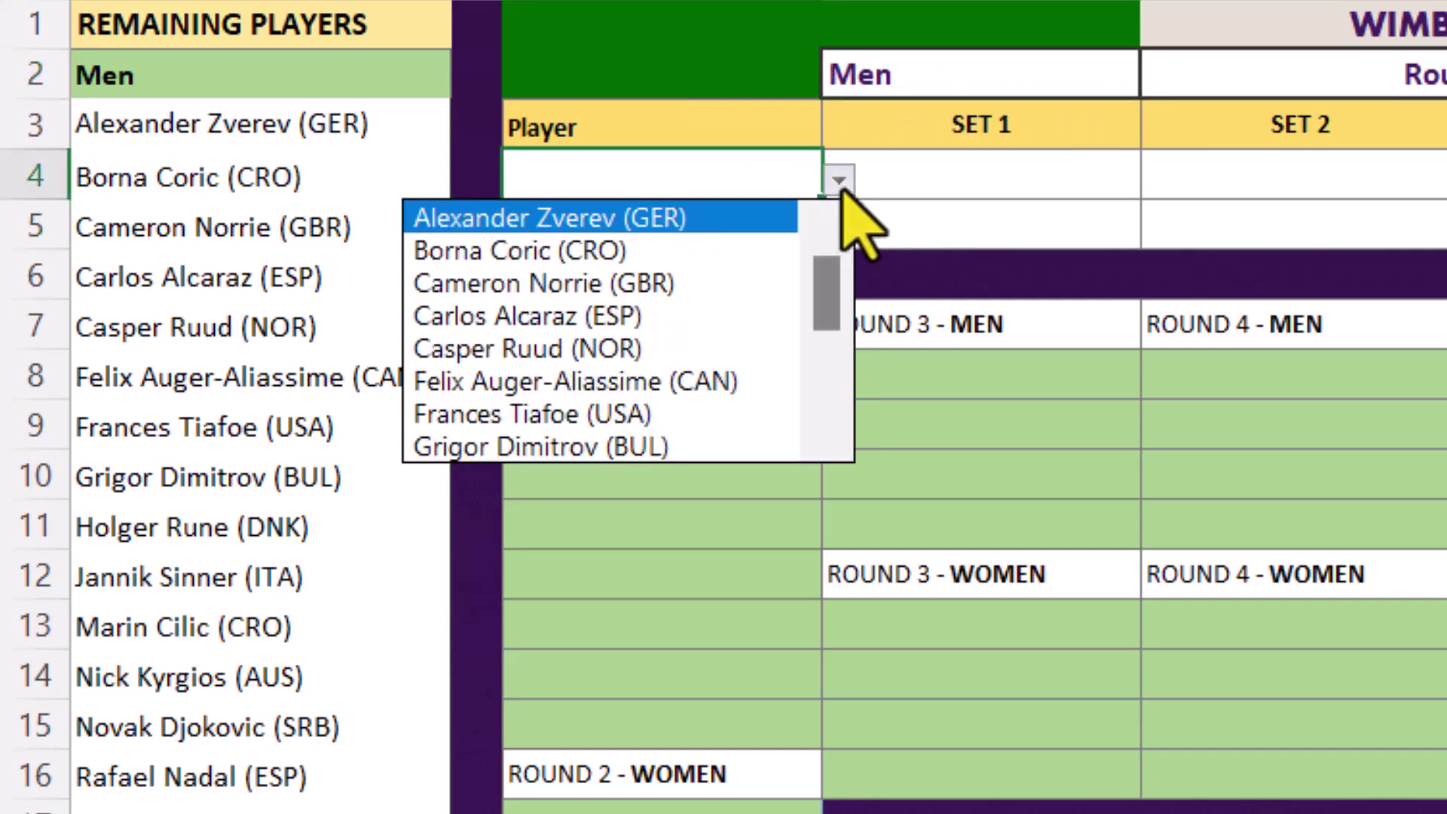
left_click_drag(818, 307, 795, 380)
left_click(769, 415)
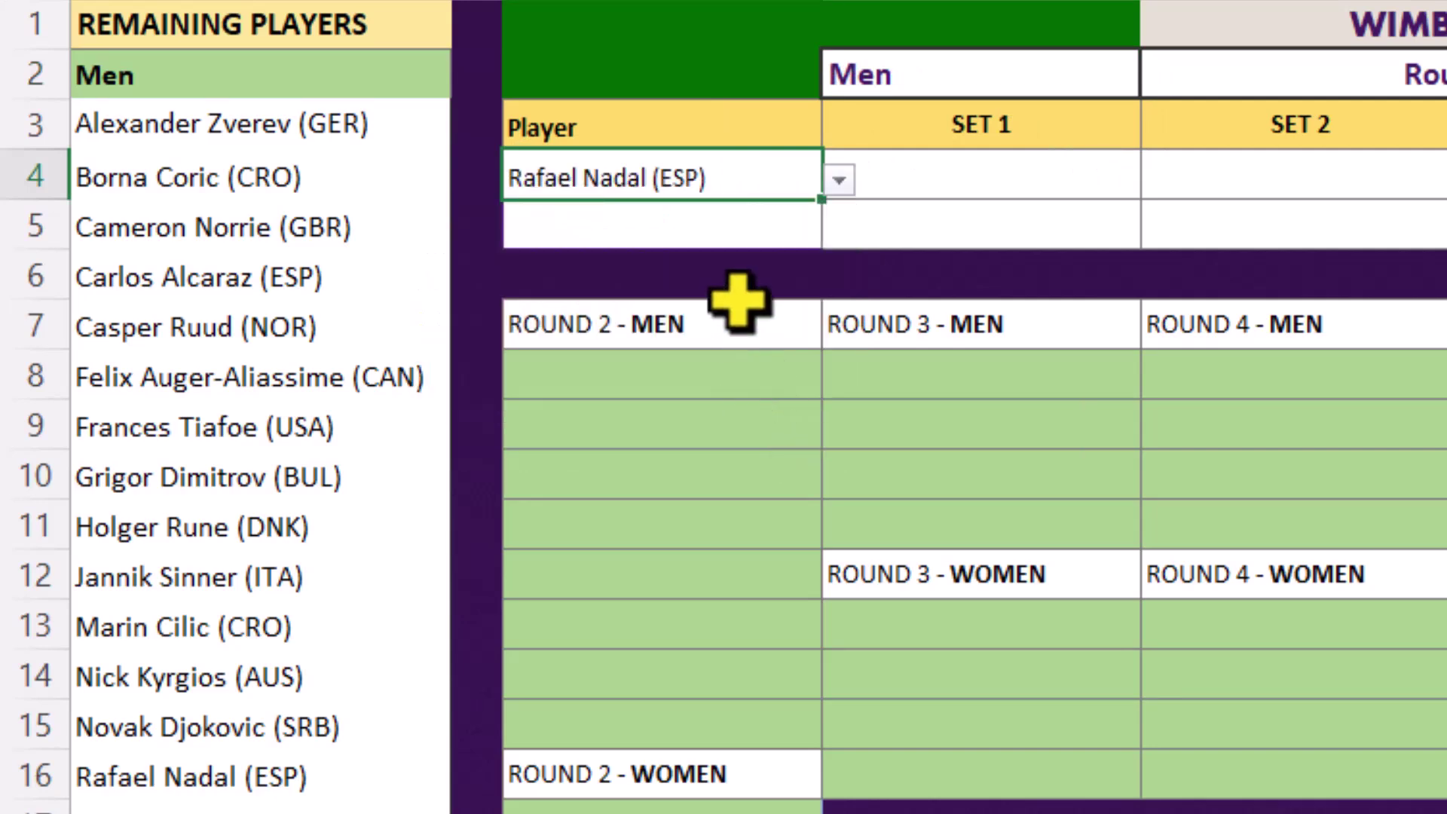
left_click(737, 230)
left_click(839, 230)
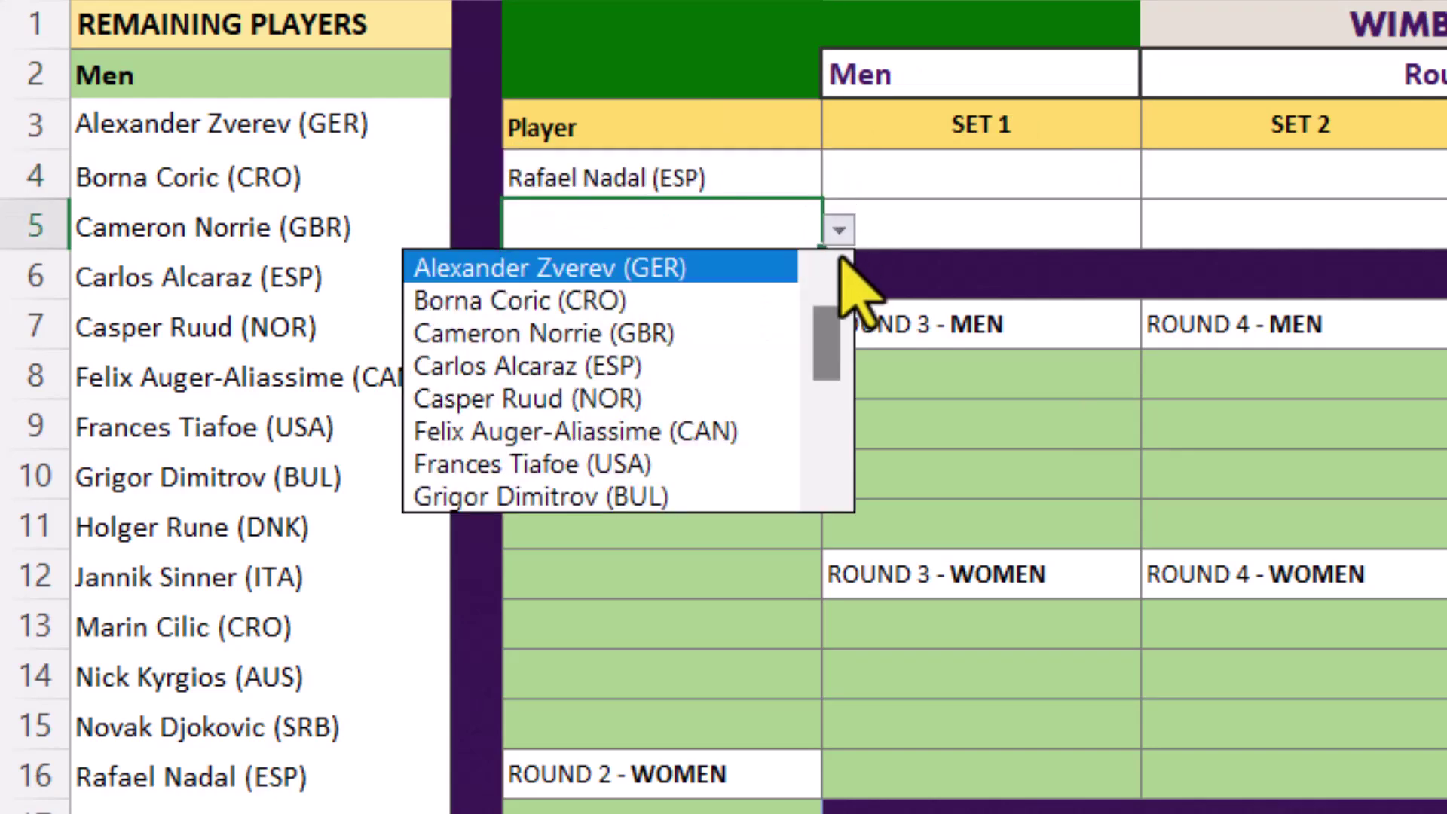
left_click_drag(827, 322, 817, 363)
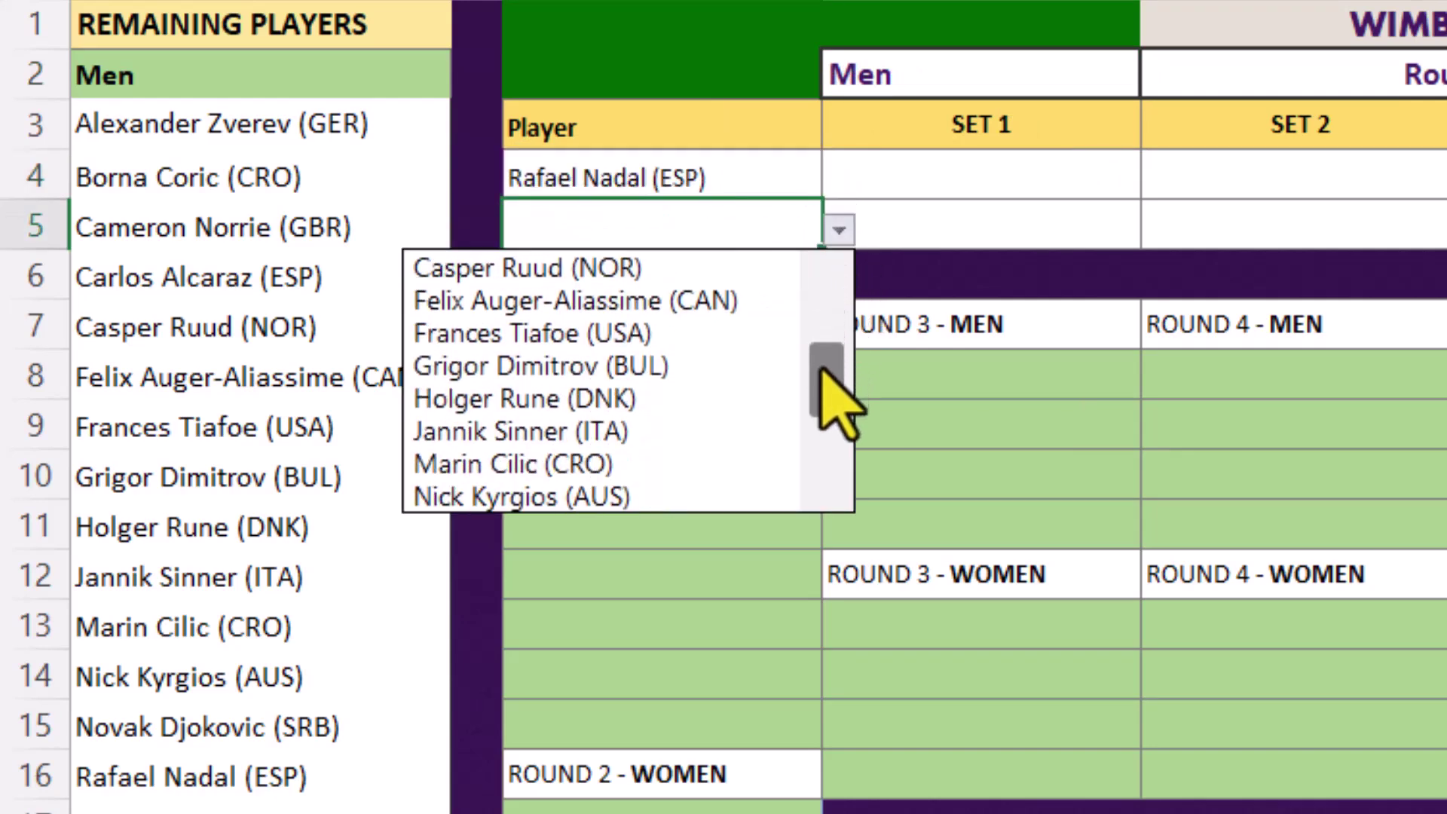
left_click(750, 427)
- Enter the Set 1 scores: 7 for Rafael Nadal in D4 and 6 for Jannik Sinner in D5
left_click(930, 188)
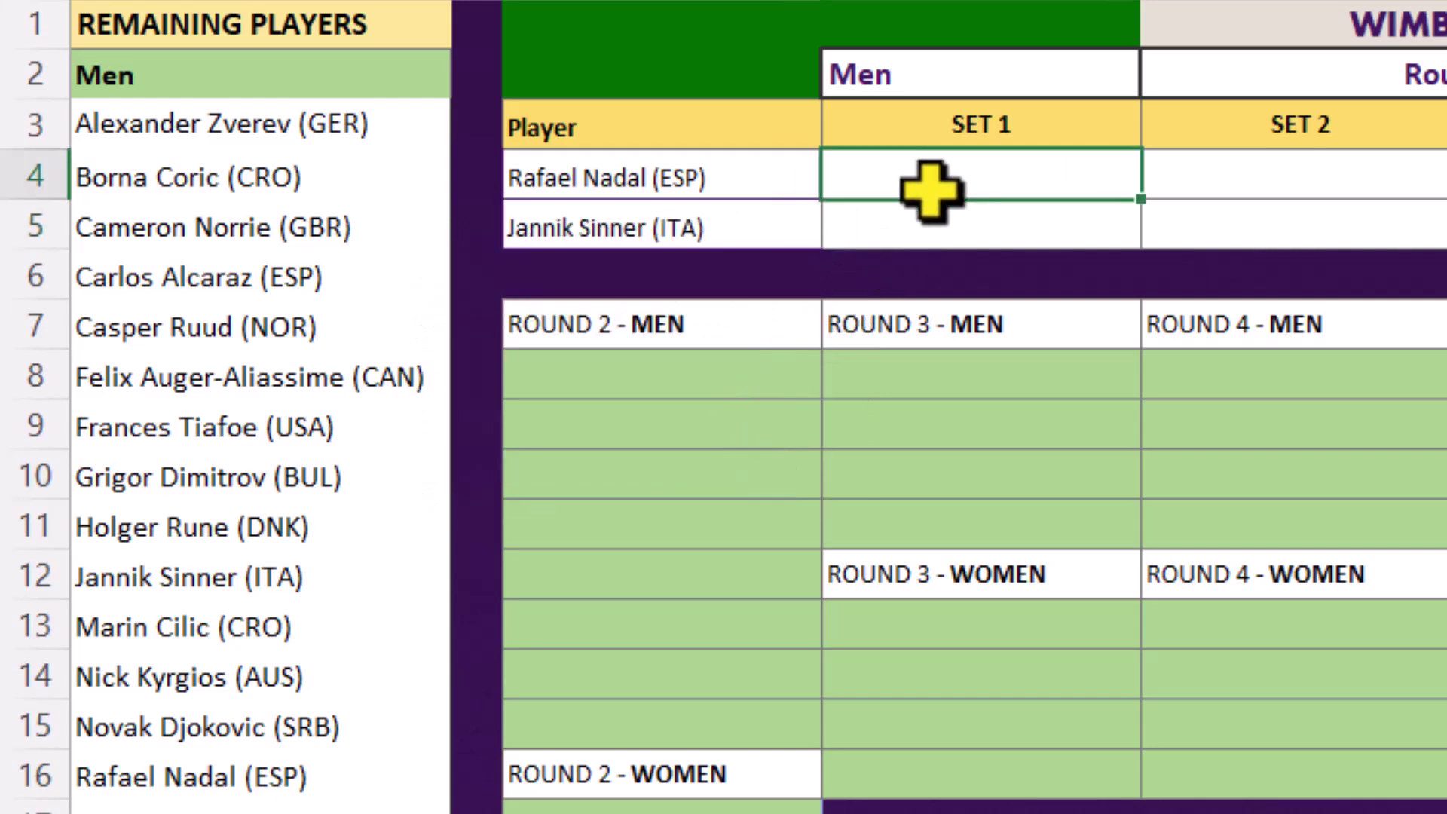
key("Return")
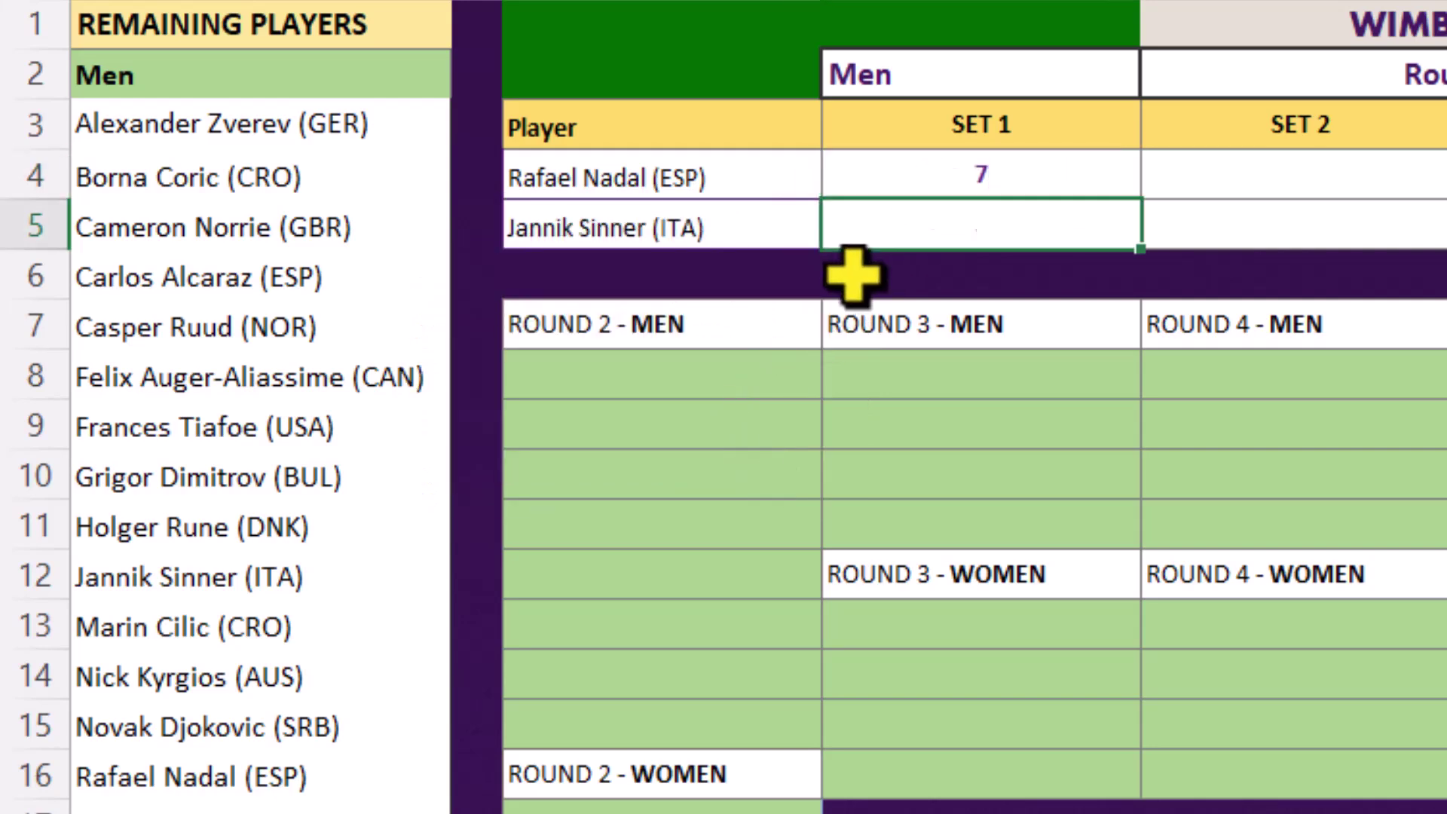
key("Return")
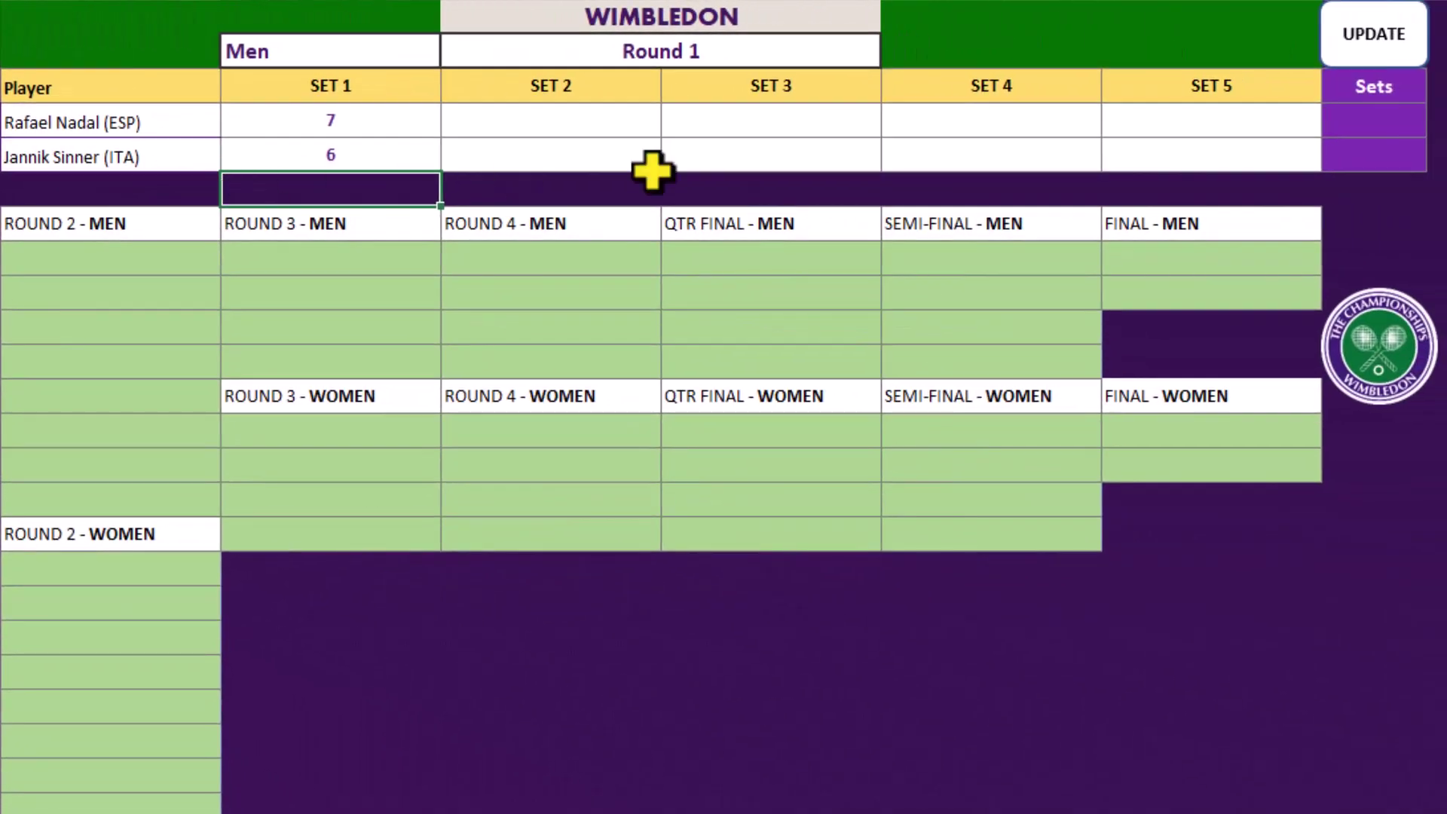
- In I4, enlarge the formula entry area and begin the sets-won formula with =IF( D4 > D5 , 1 ) for Set 1
left_click(1347, 124)
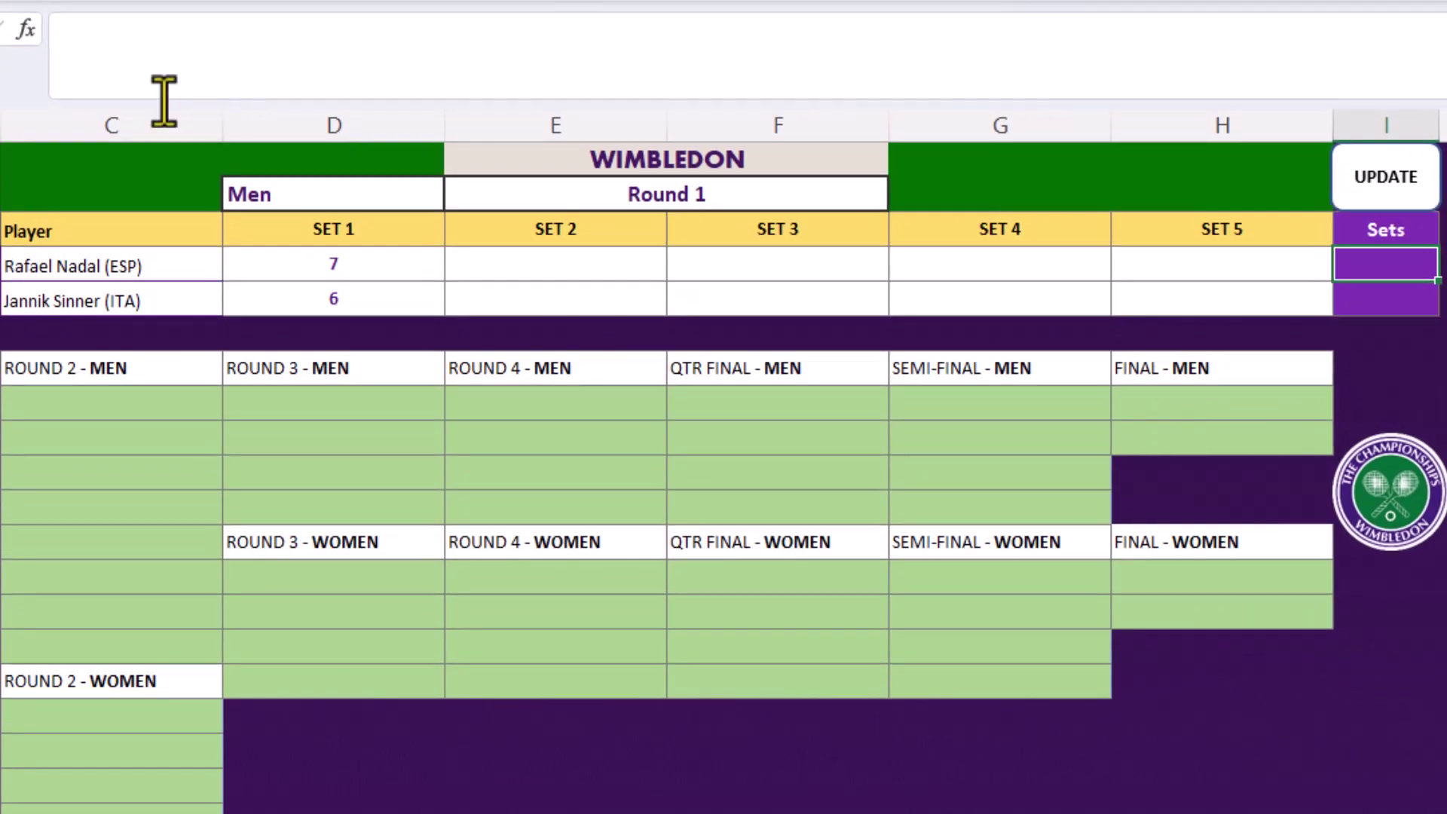
left_click_drag(161, 102, 160, 189)
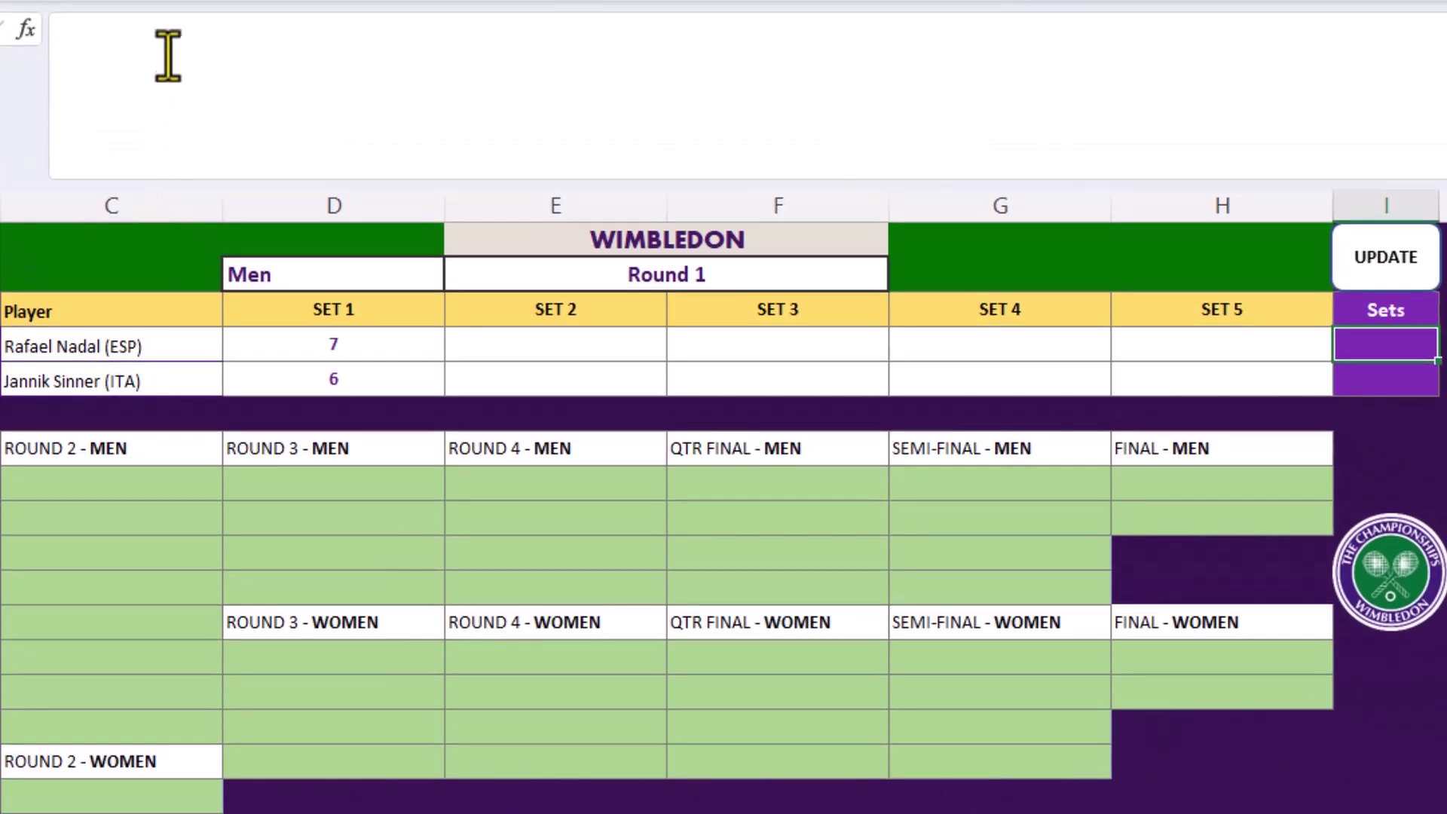
left_click(113, 151)
type("=IF")
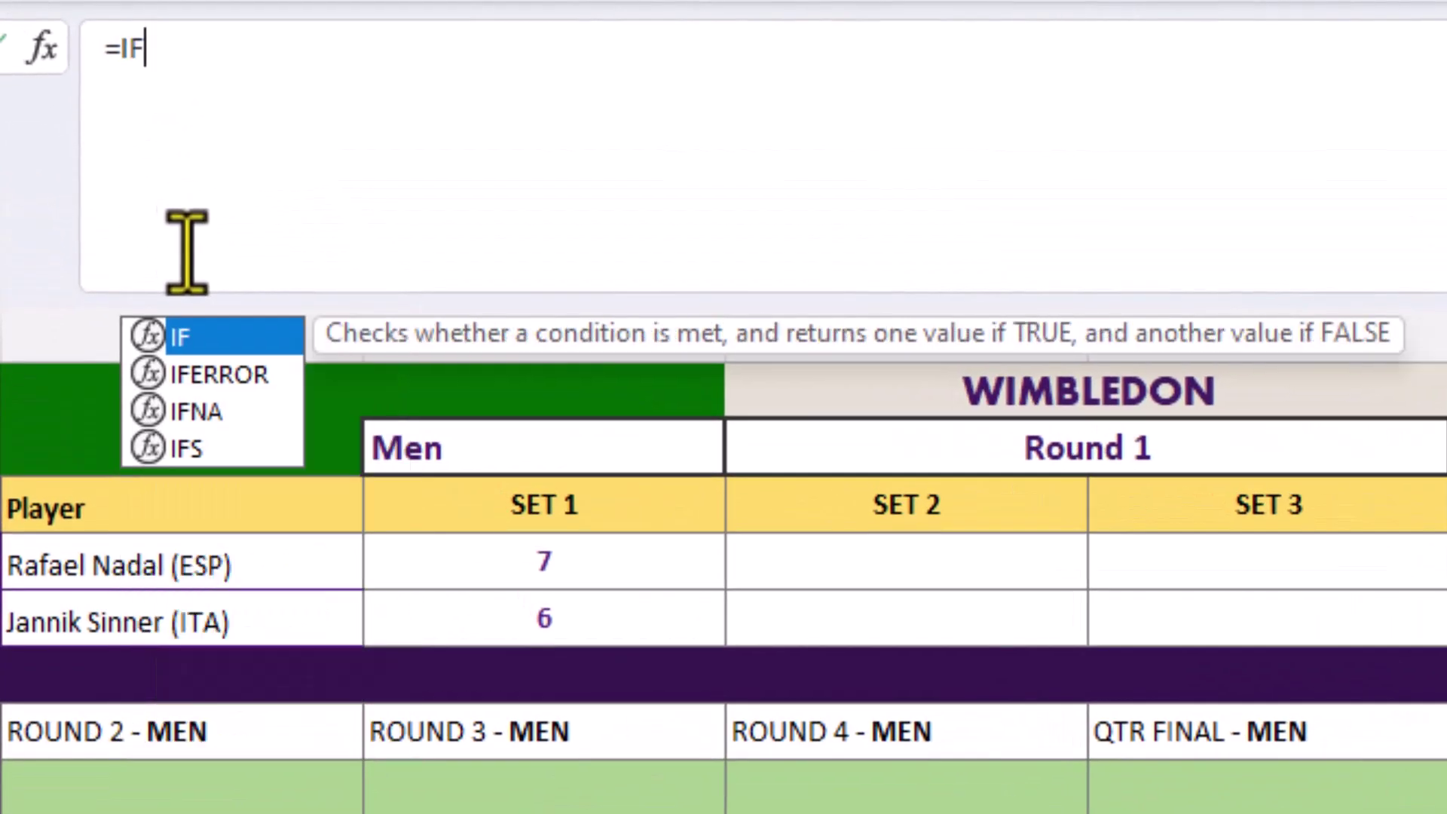
type("(")
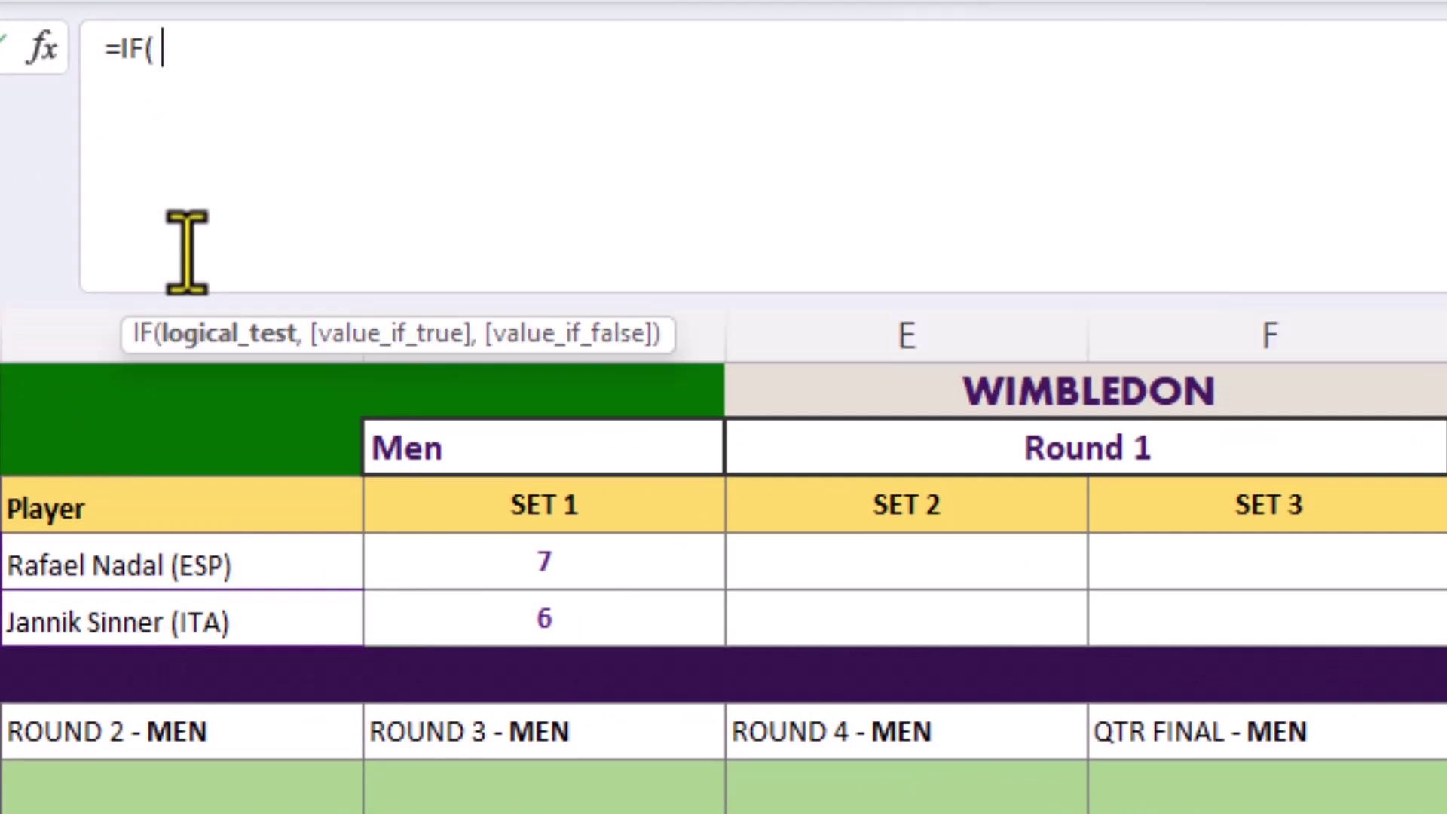
left_click(403, 558)
type(">")
left_click(415, 624)
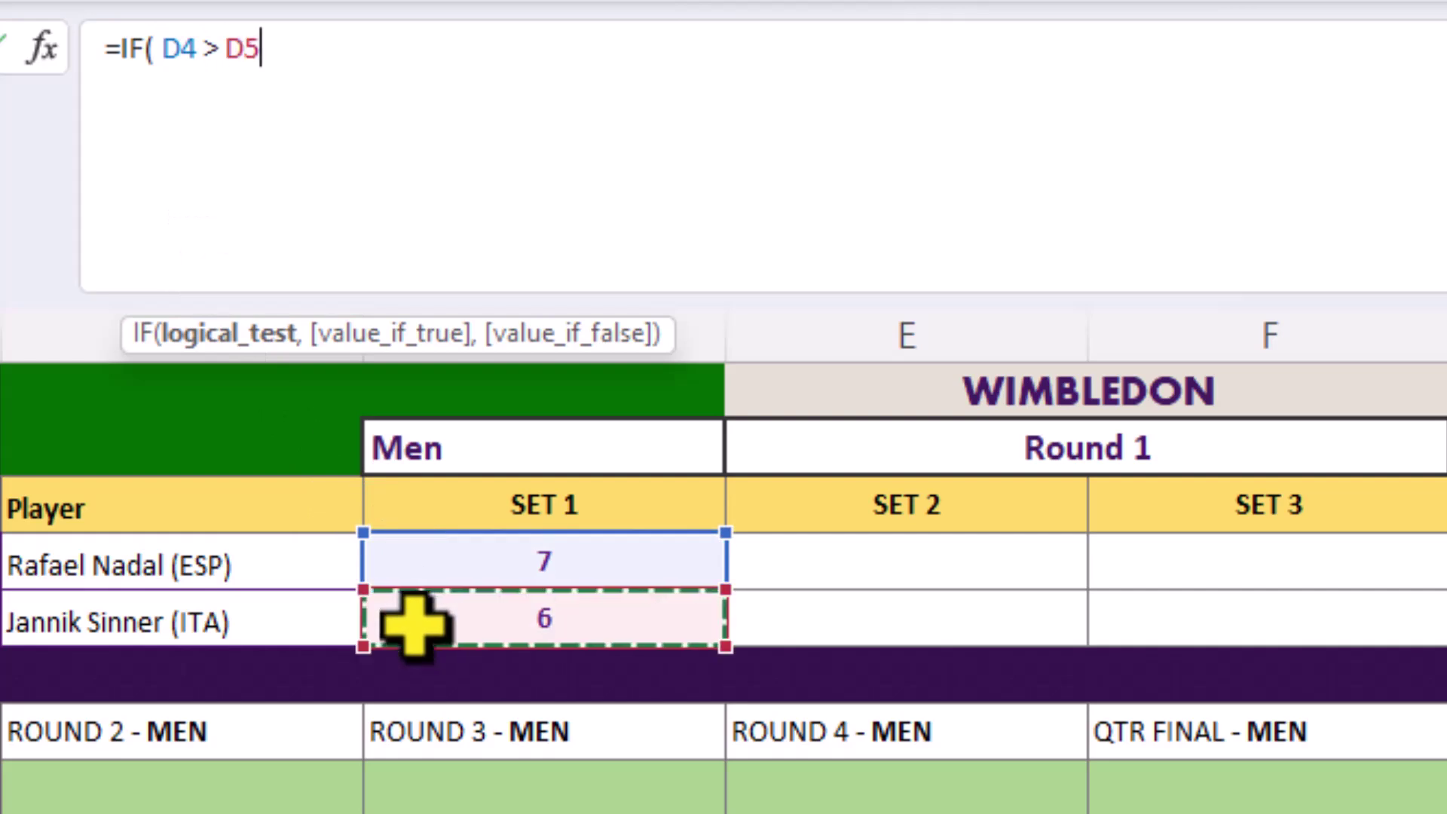
type(", 1 ) ")
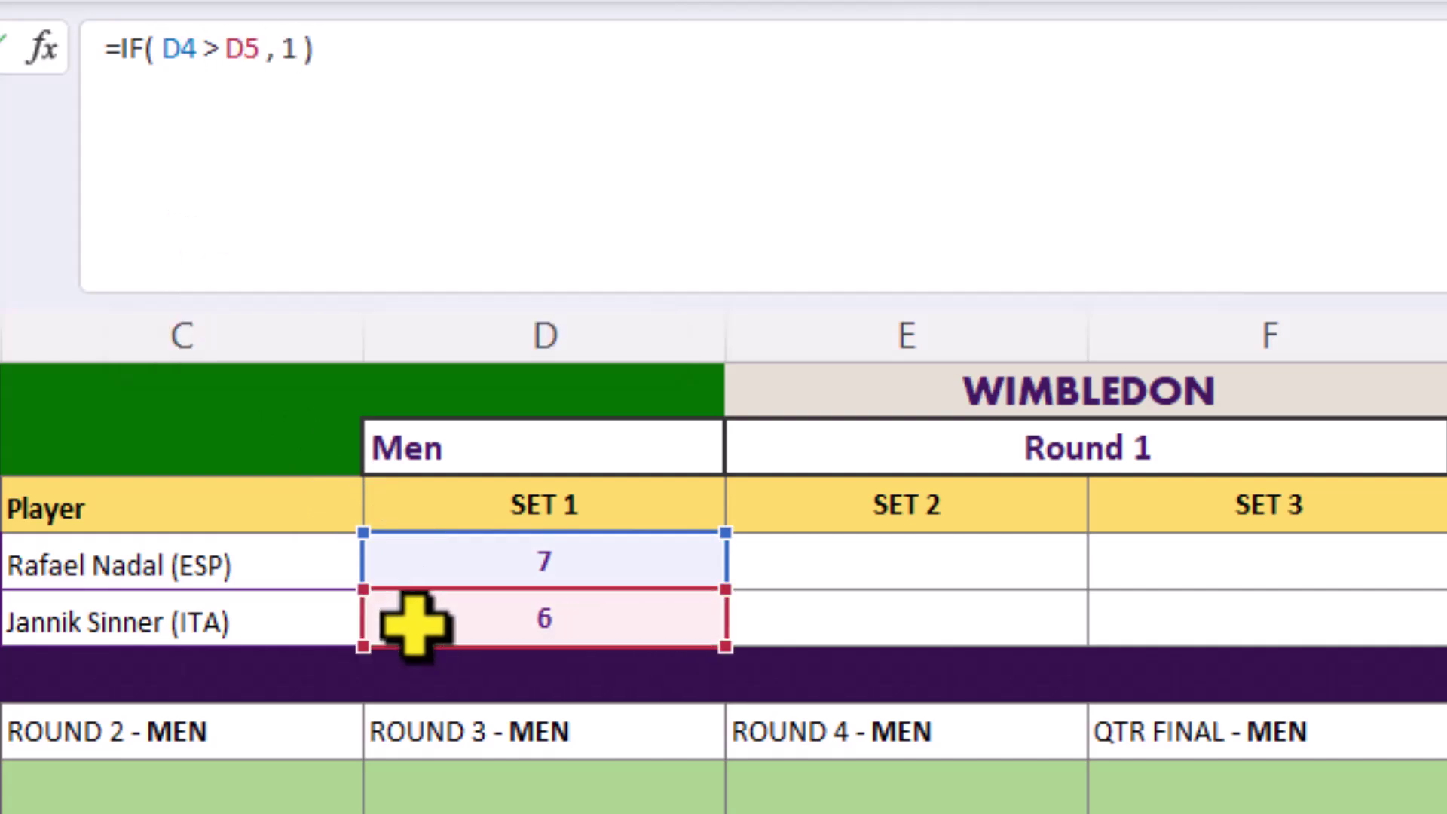
- Extend the I4 formula on a new line with +IF( E4 > E5 , 1 ) for Set 2
type("+IF(")
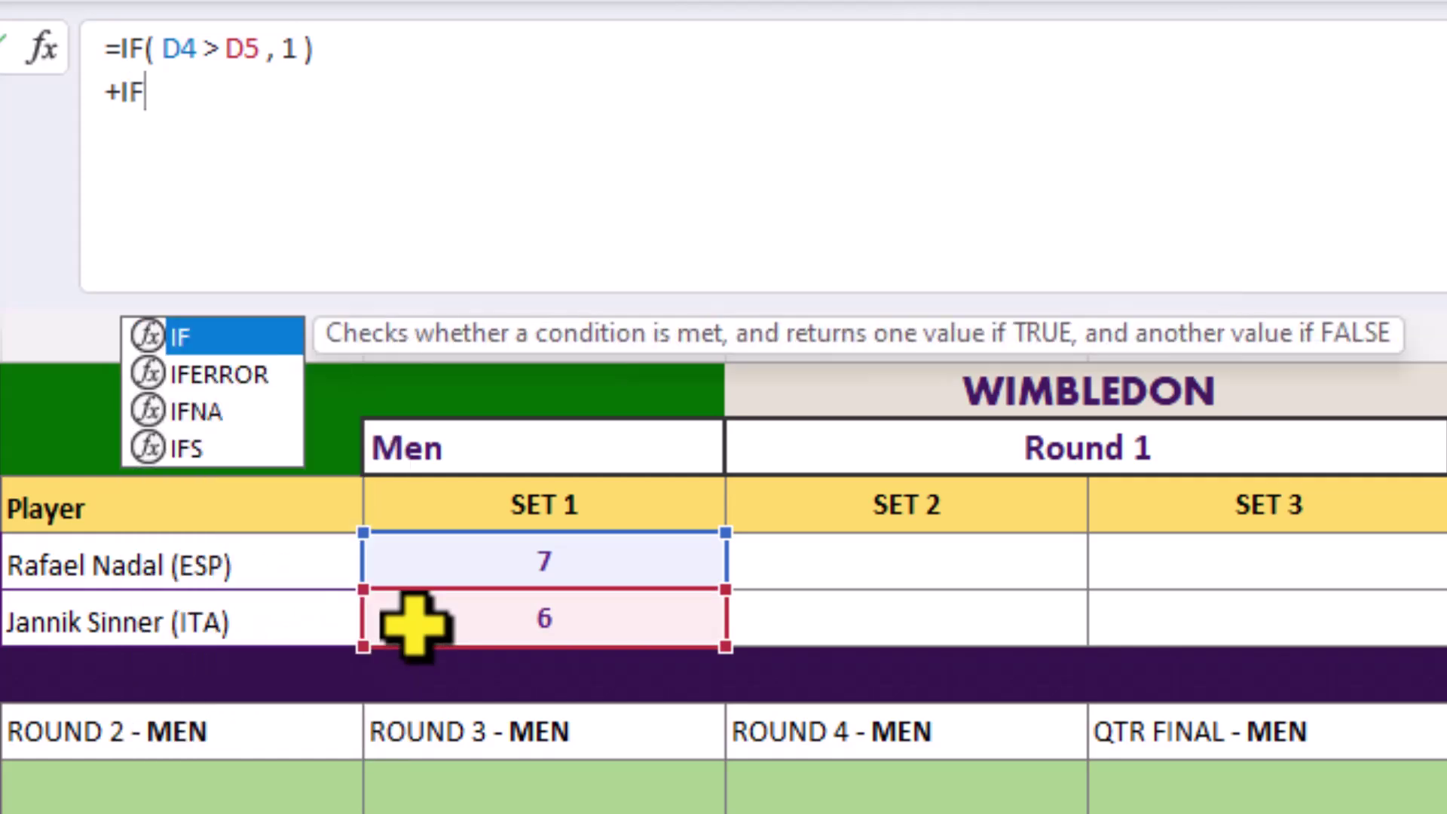
left_click(871, 555)
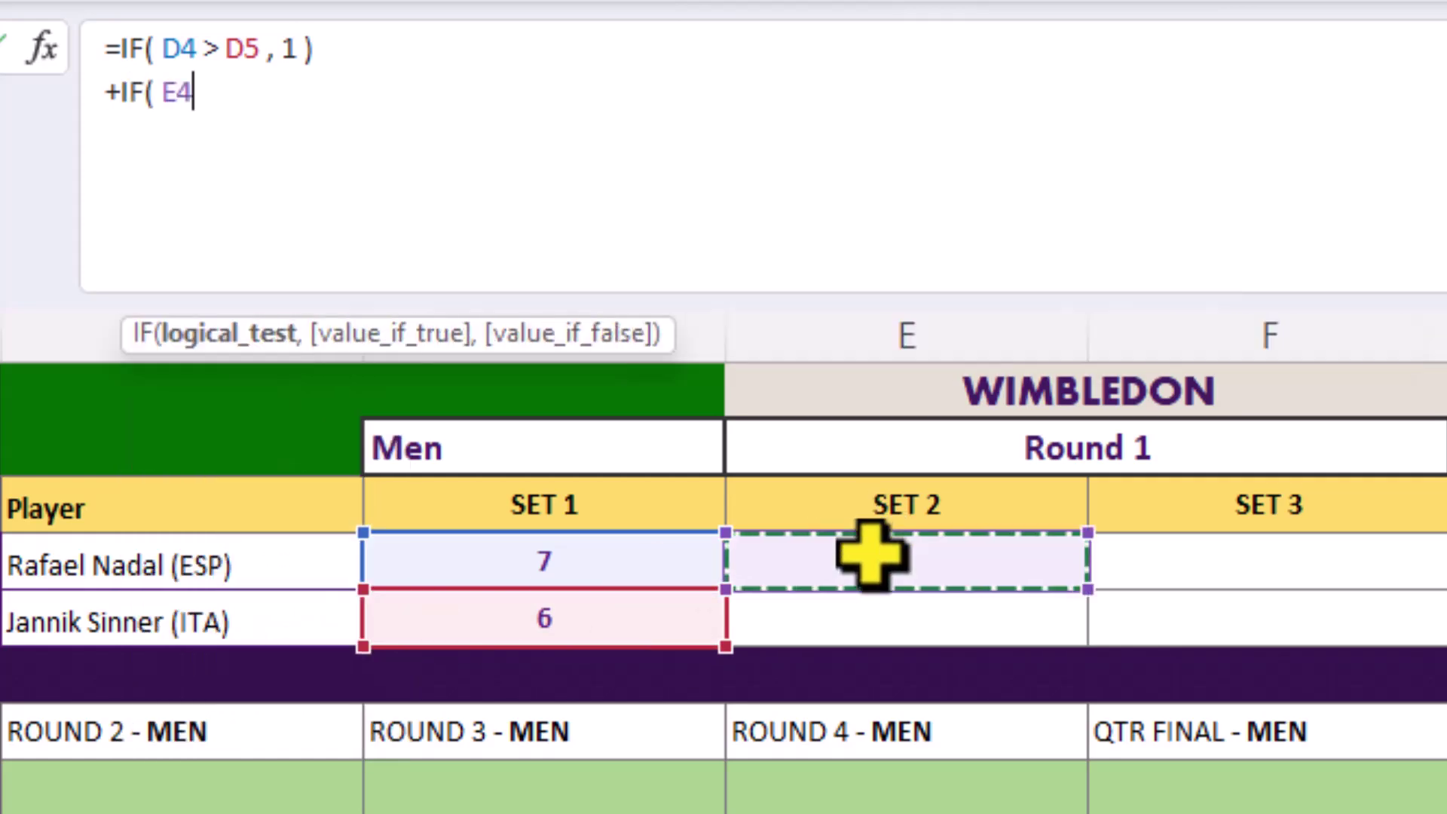
type(">")
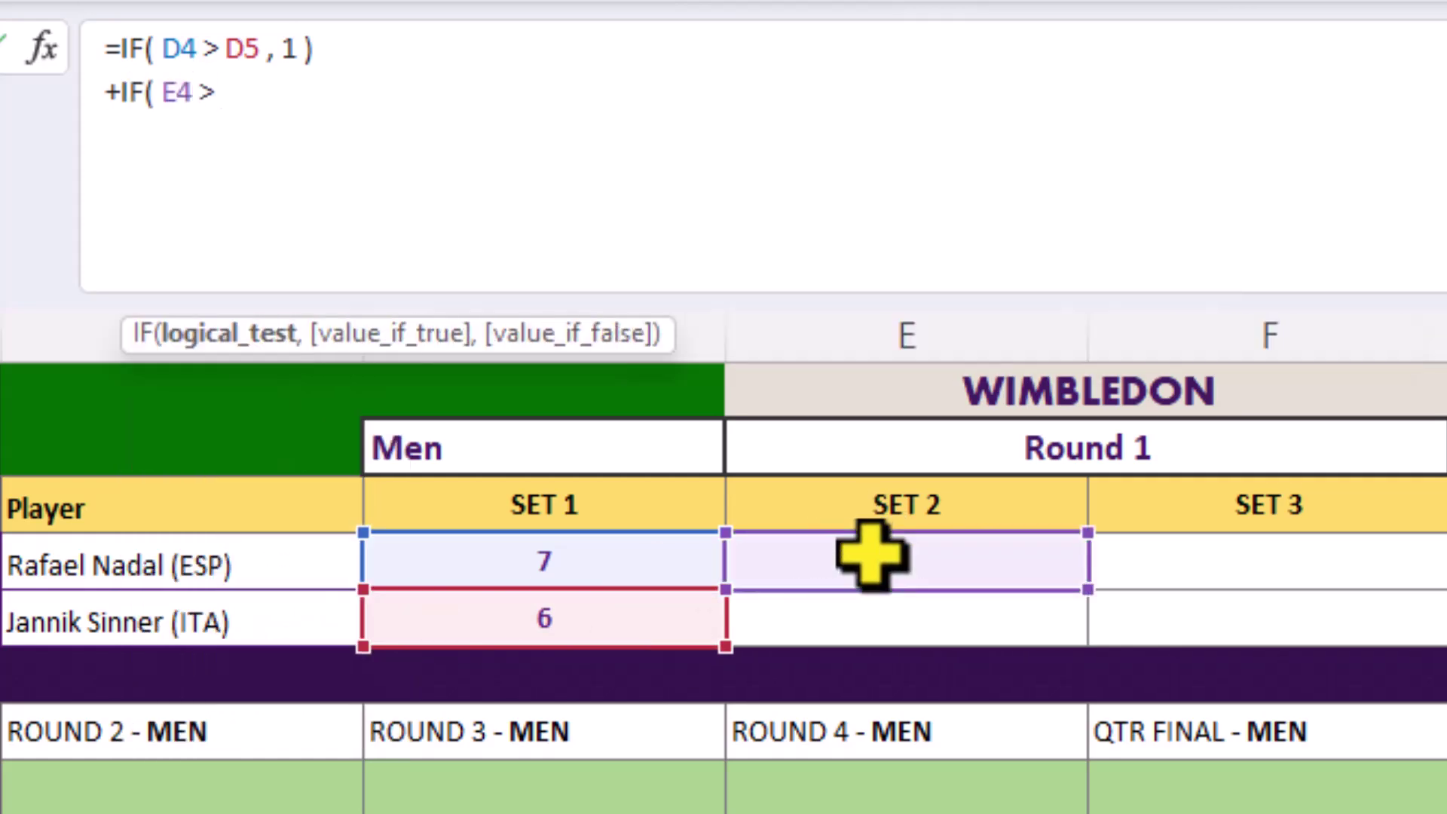
left_click(865, 621)
type(", 1")
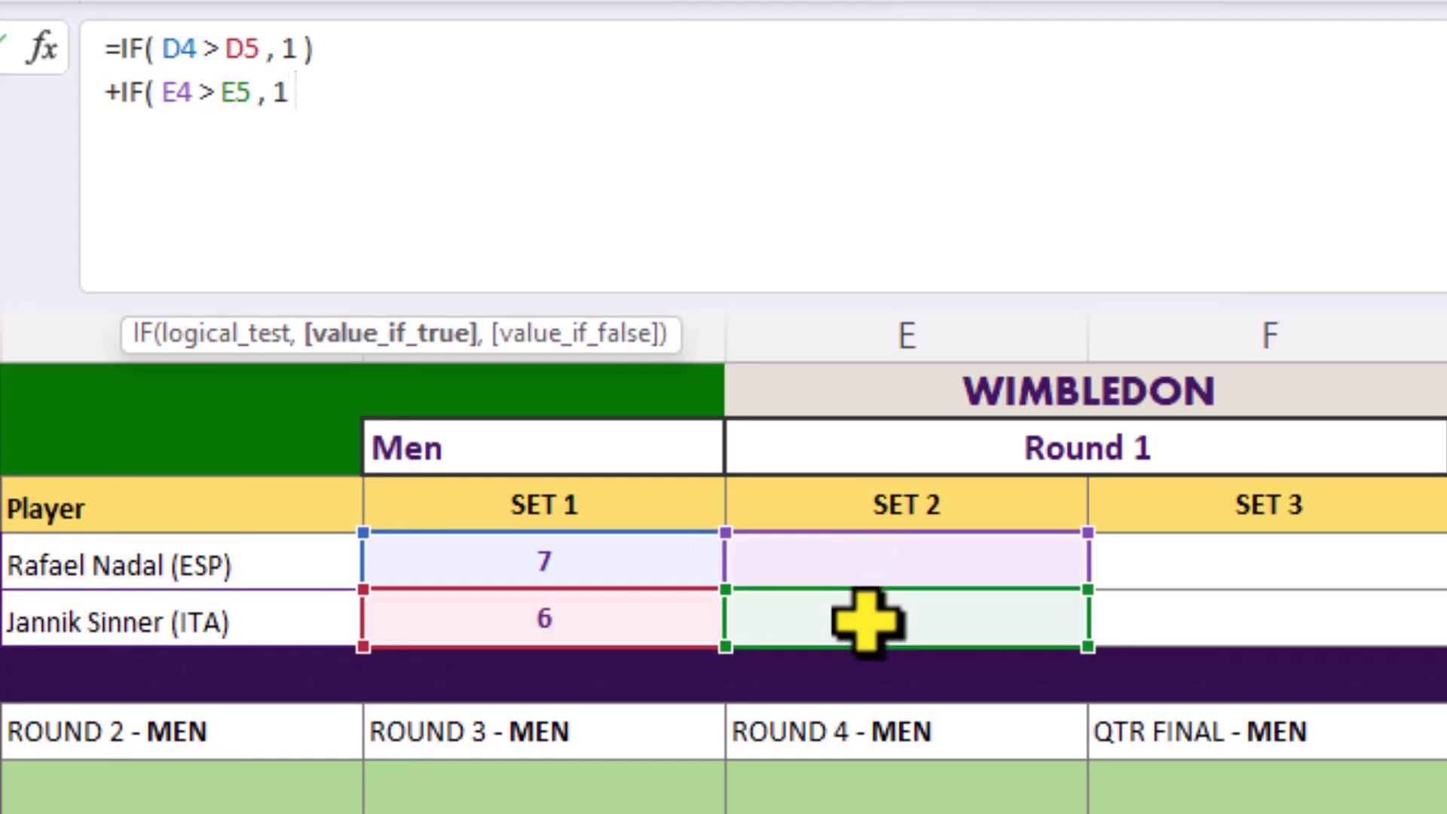
- Add the Set 3 comparison +IF( F4 > F5 , 1 ) on a new line of the I4 formula
type(" ) +IF( F4 >")
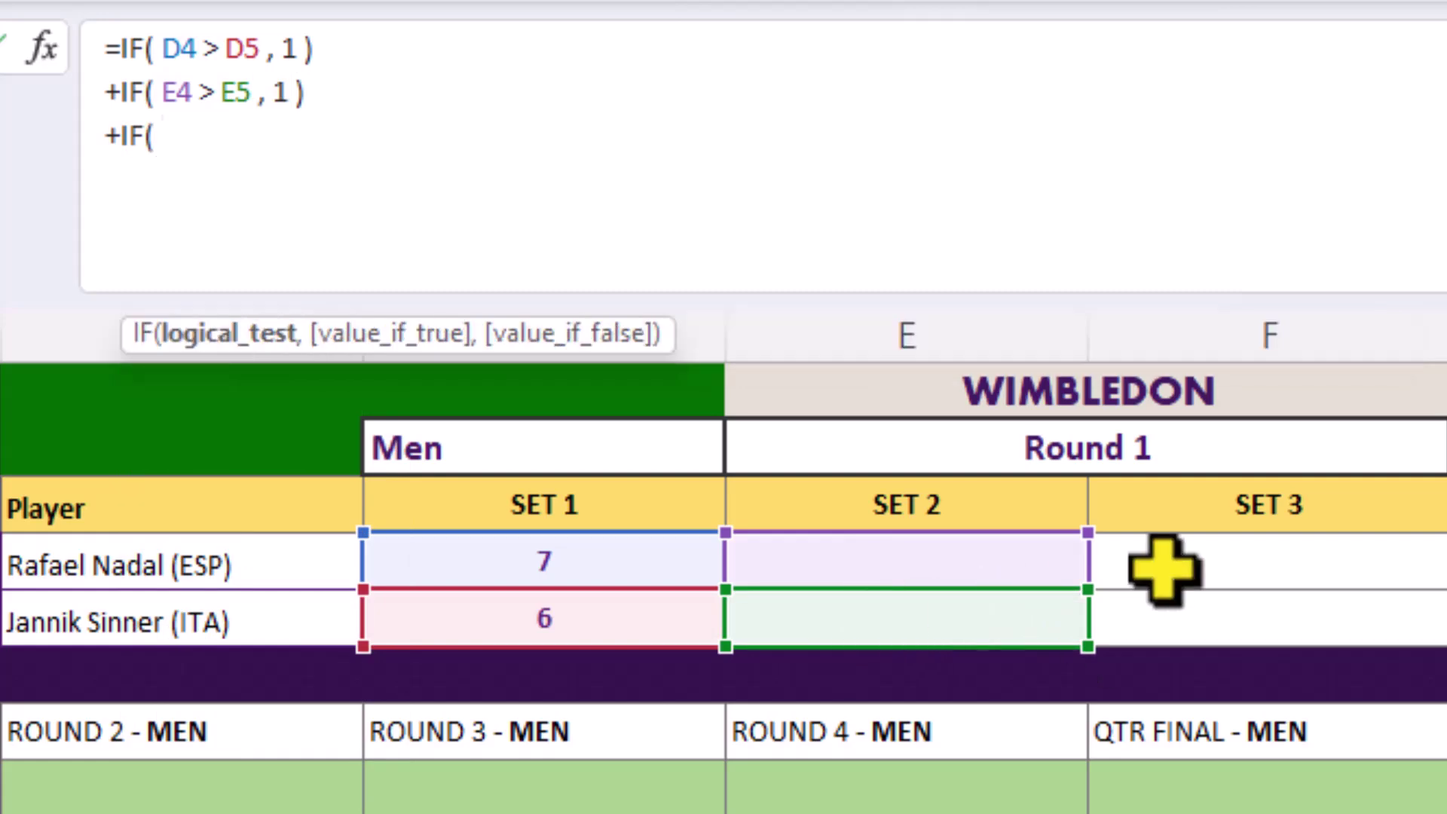
left_click(1160, 569)
type("> F5 , 1")
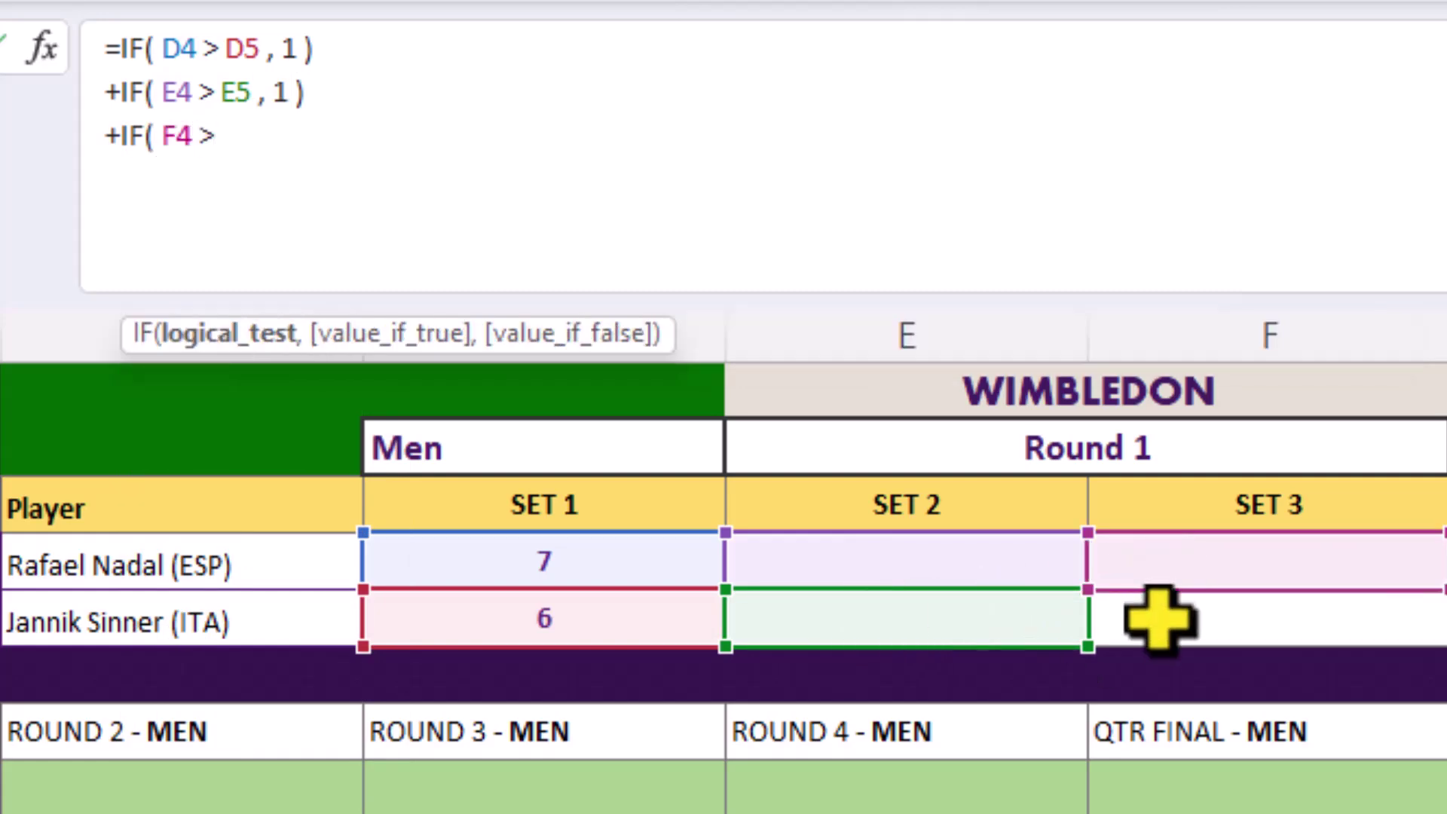
left_click(1157, 620)
type(", 1 ")
type(") ")
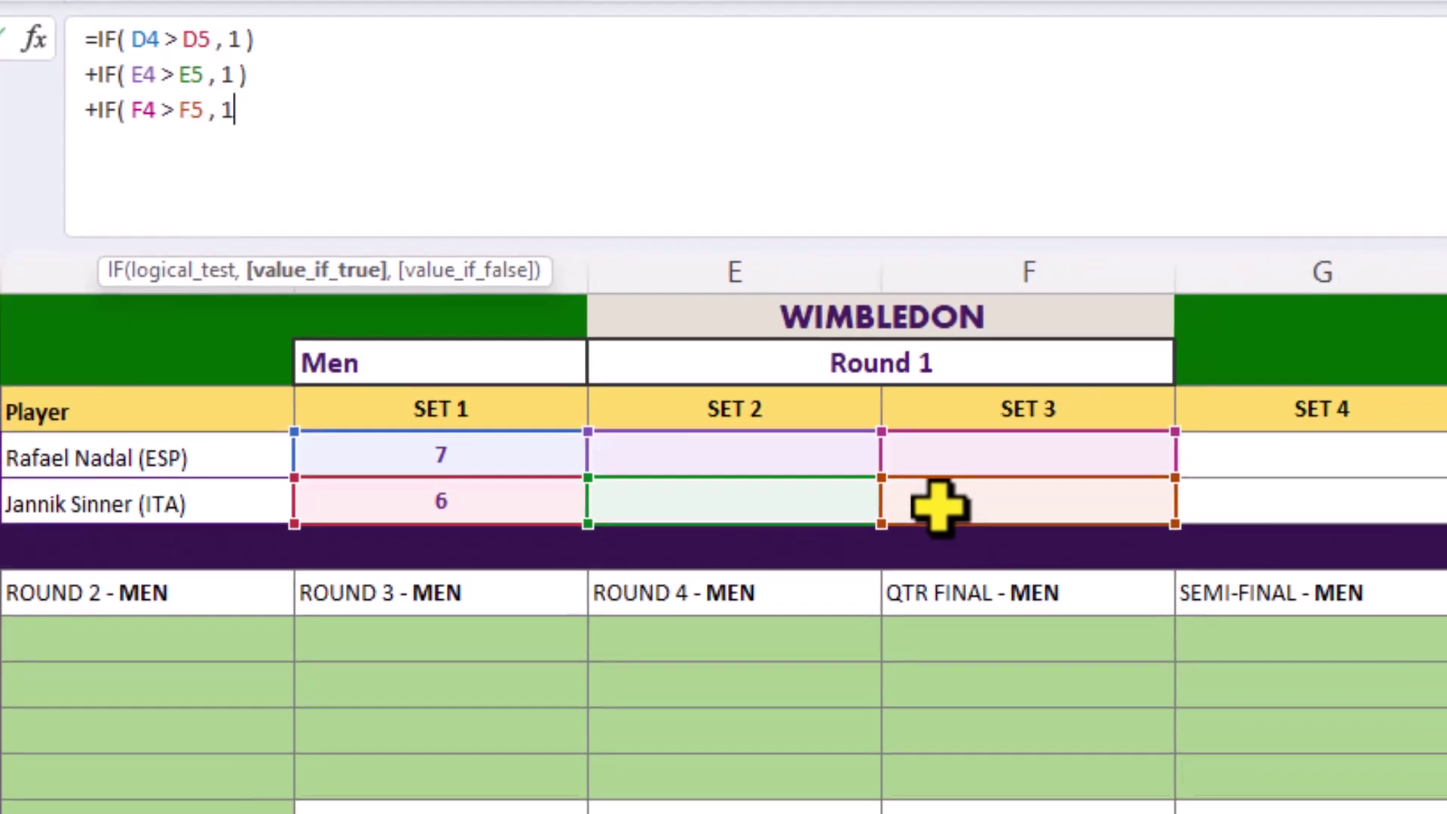
- Add the Set 4 comparison +IF( G4 > G5 , 1 ) on a new line of the I4 formula
type("+IF(")
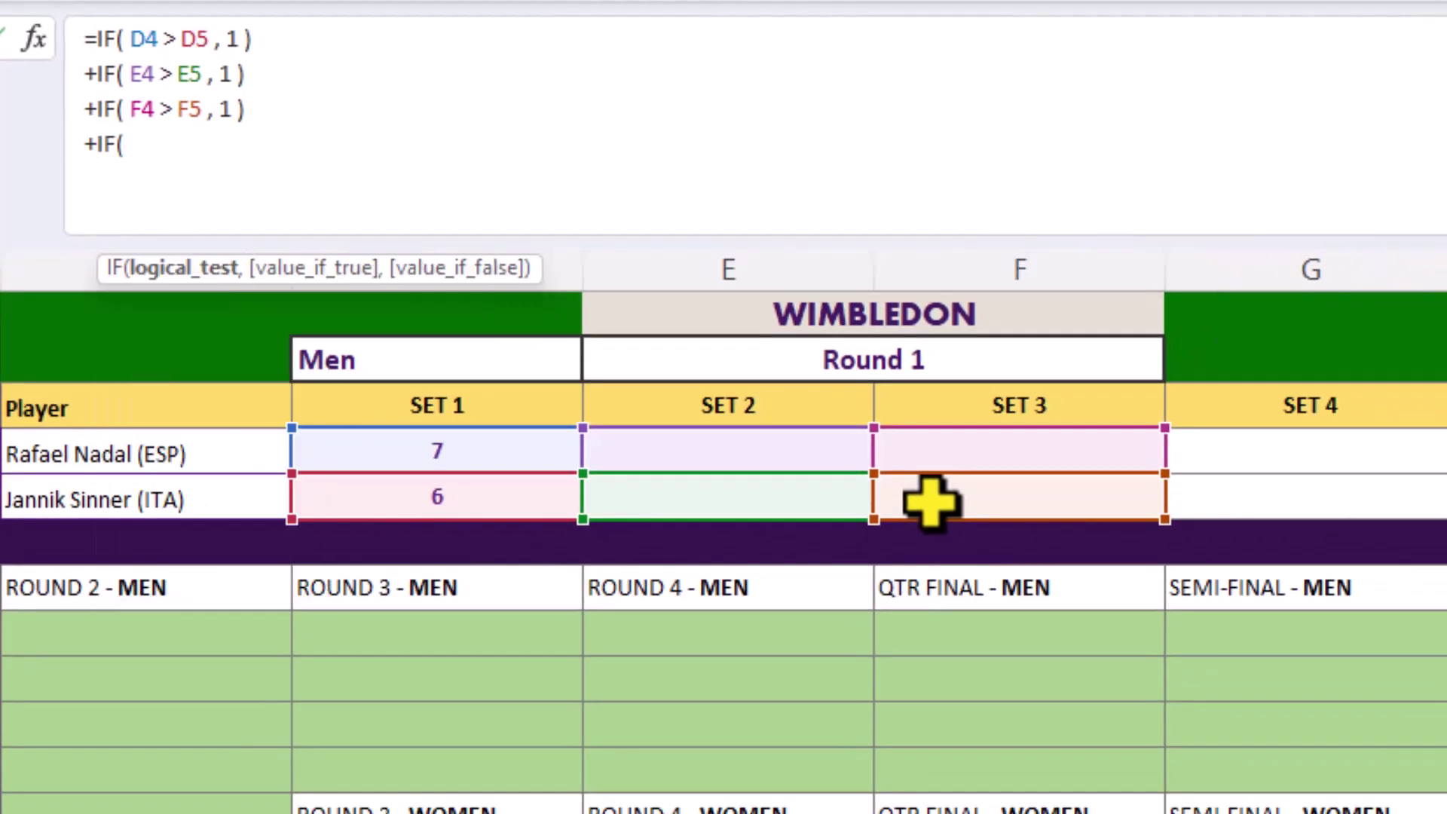
left_click(1206, 445)
type(">")
left_click(1220, 486)
type(", 1)")
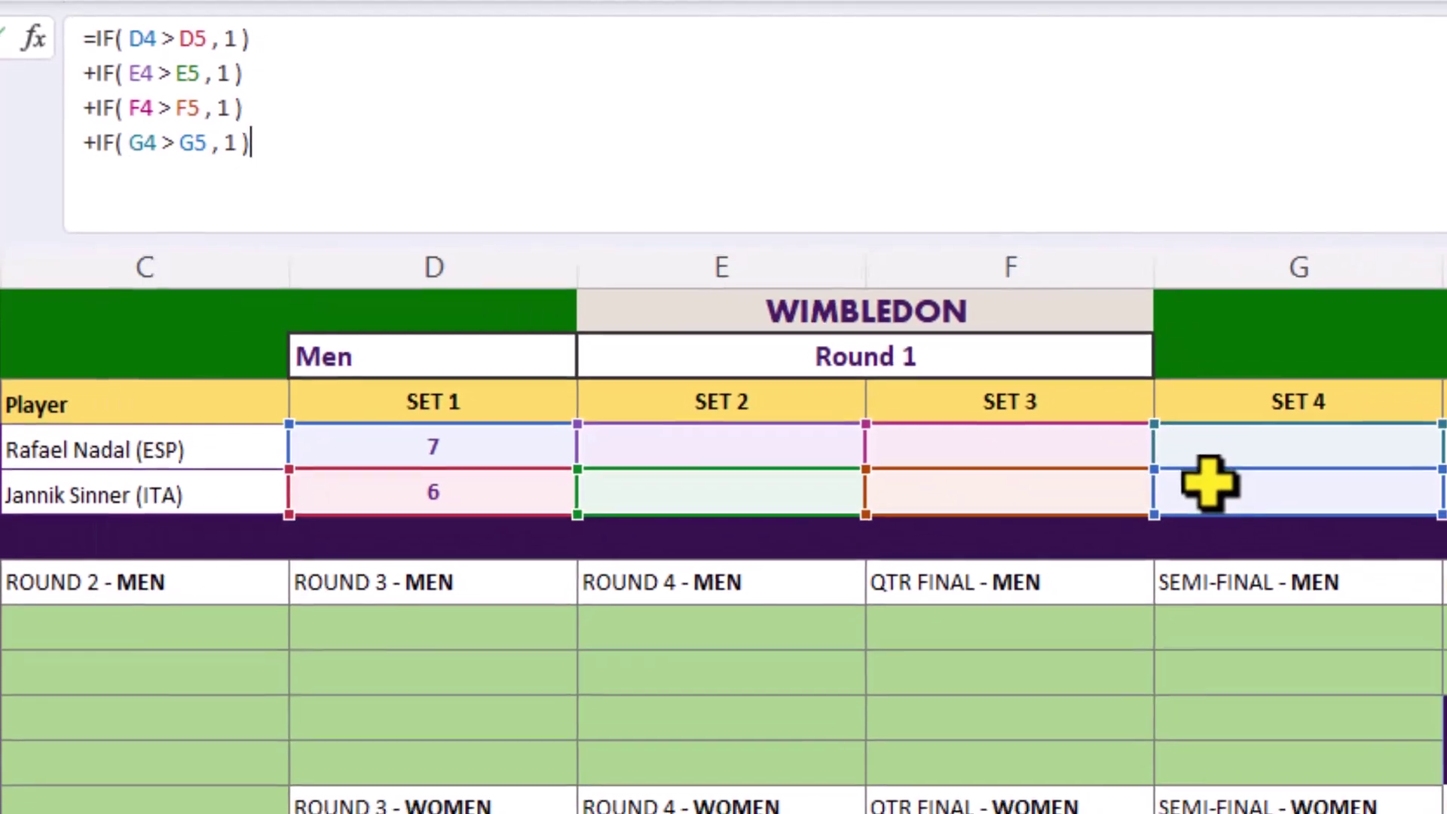
- Complete the I4 formula with the Set 5 comparison +IF( H4 > H5 , 1) on a new line and commit it
key("alt+Return")
type("+IF(")
left_click(1172, 347)
type(">")
left_click(1163, 385)
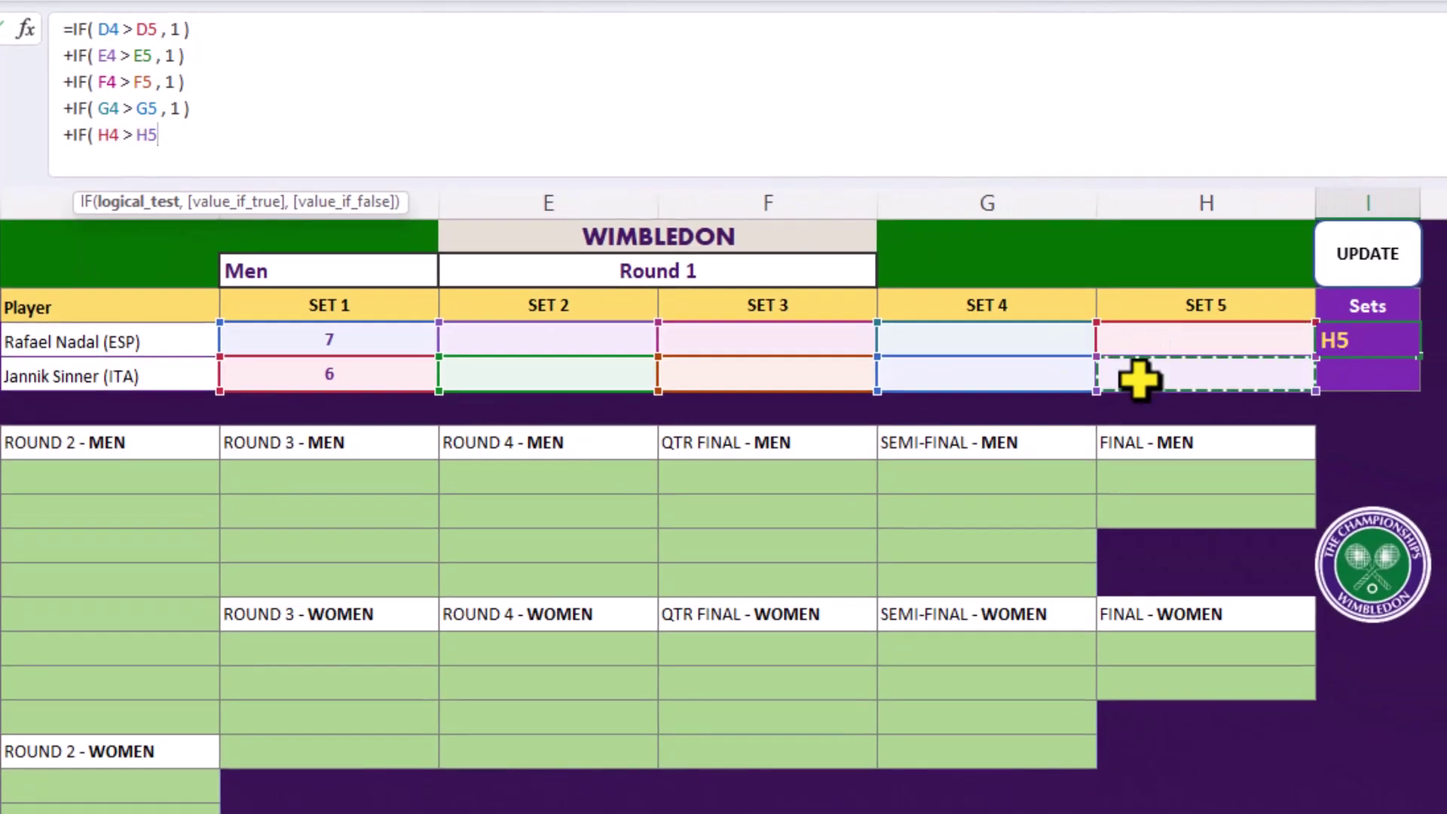
type(", 1)")
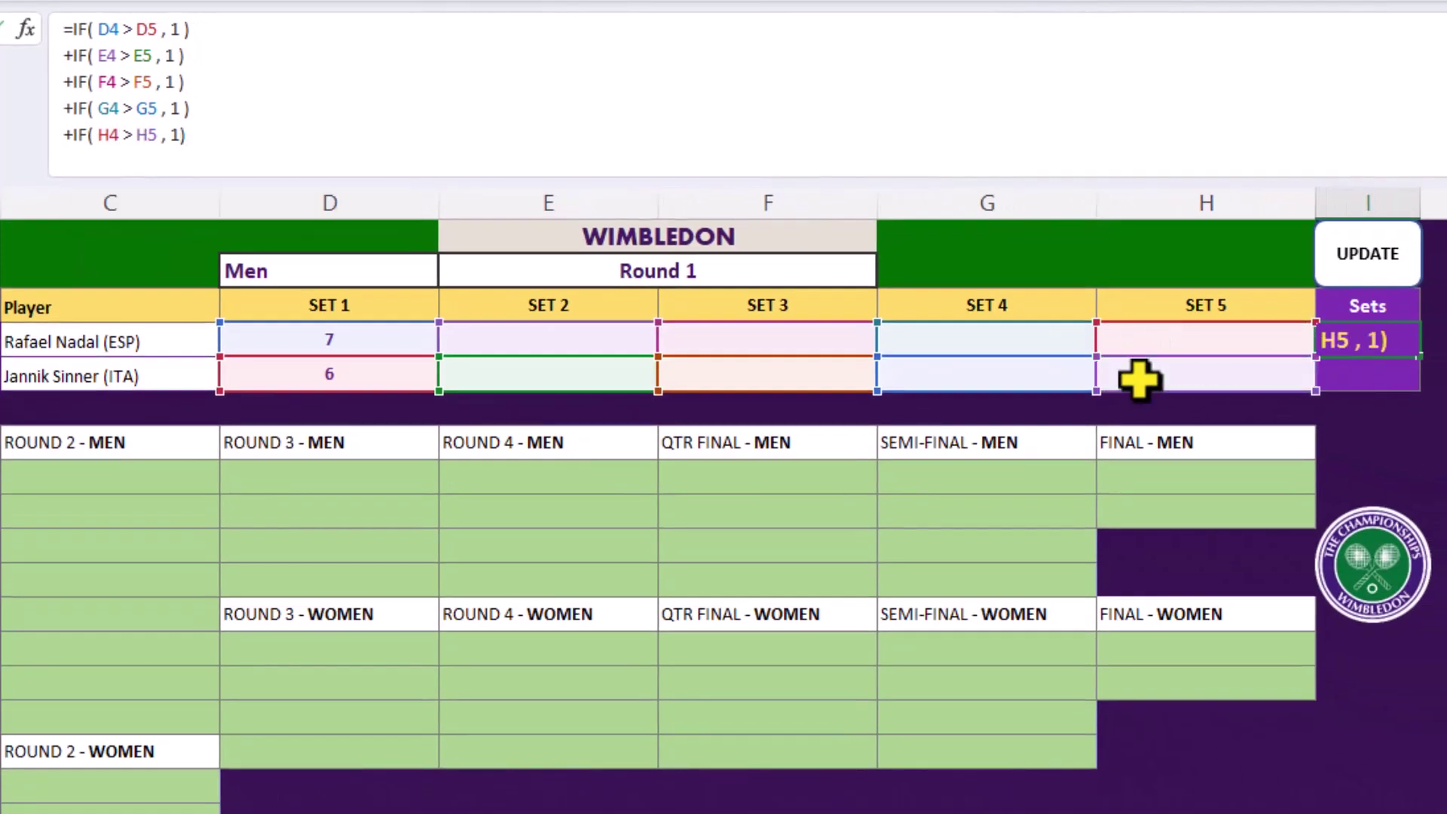
key("Return")
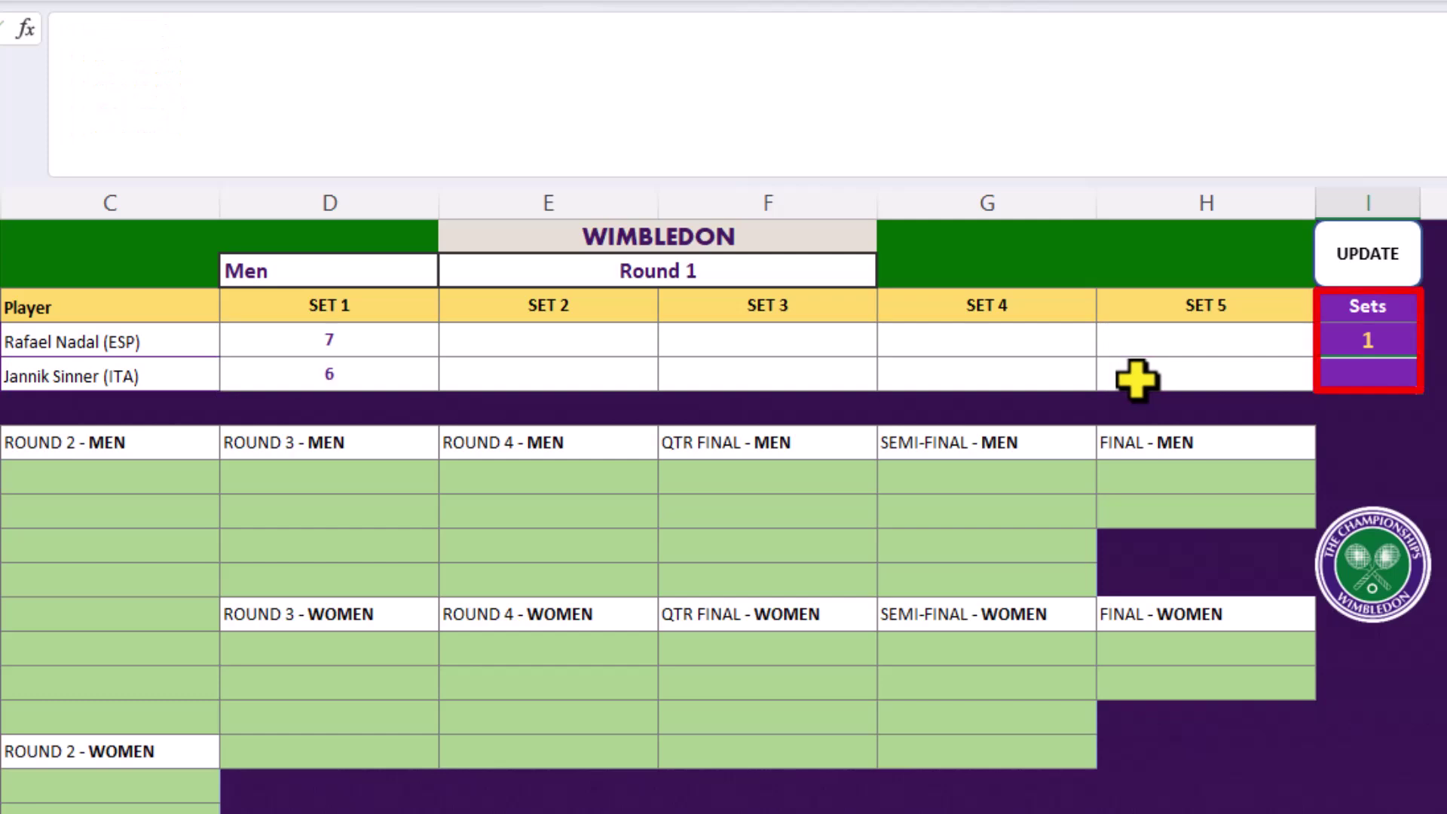
- Reuse the I4 formula in I5, changing all five comparisons from > to < to count the second player's sets
key("Up")
left_click(1350, 375)
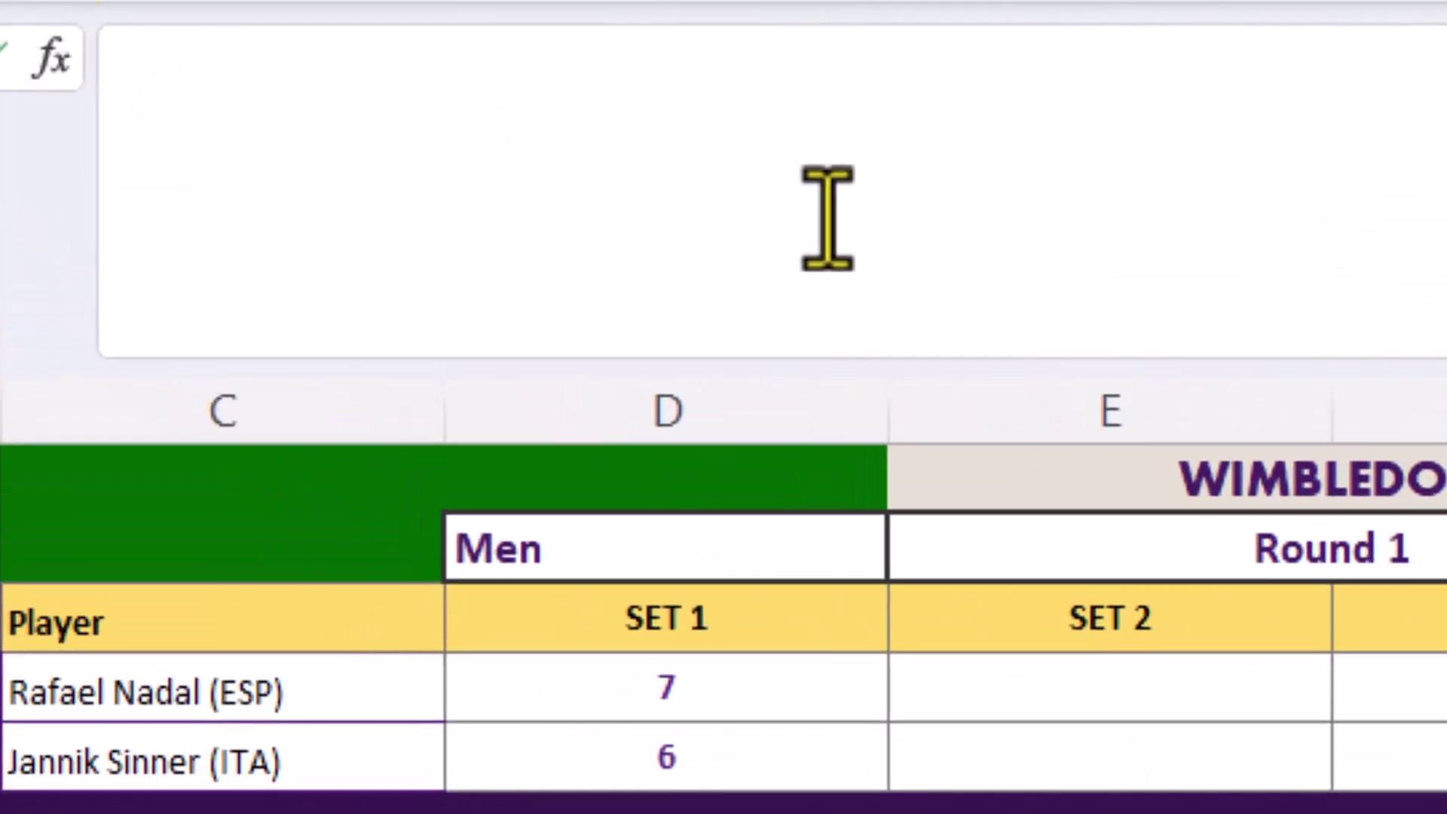
right_click(479, 140)
left_click(556, 285)
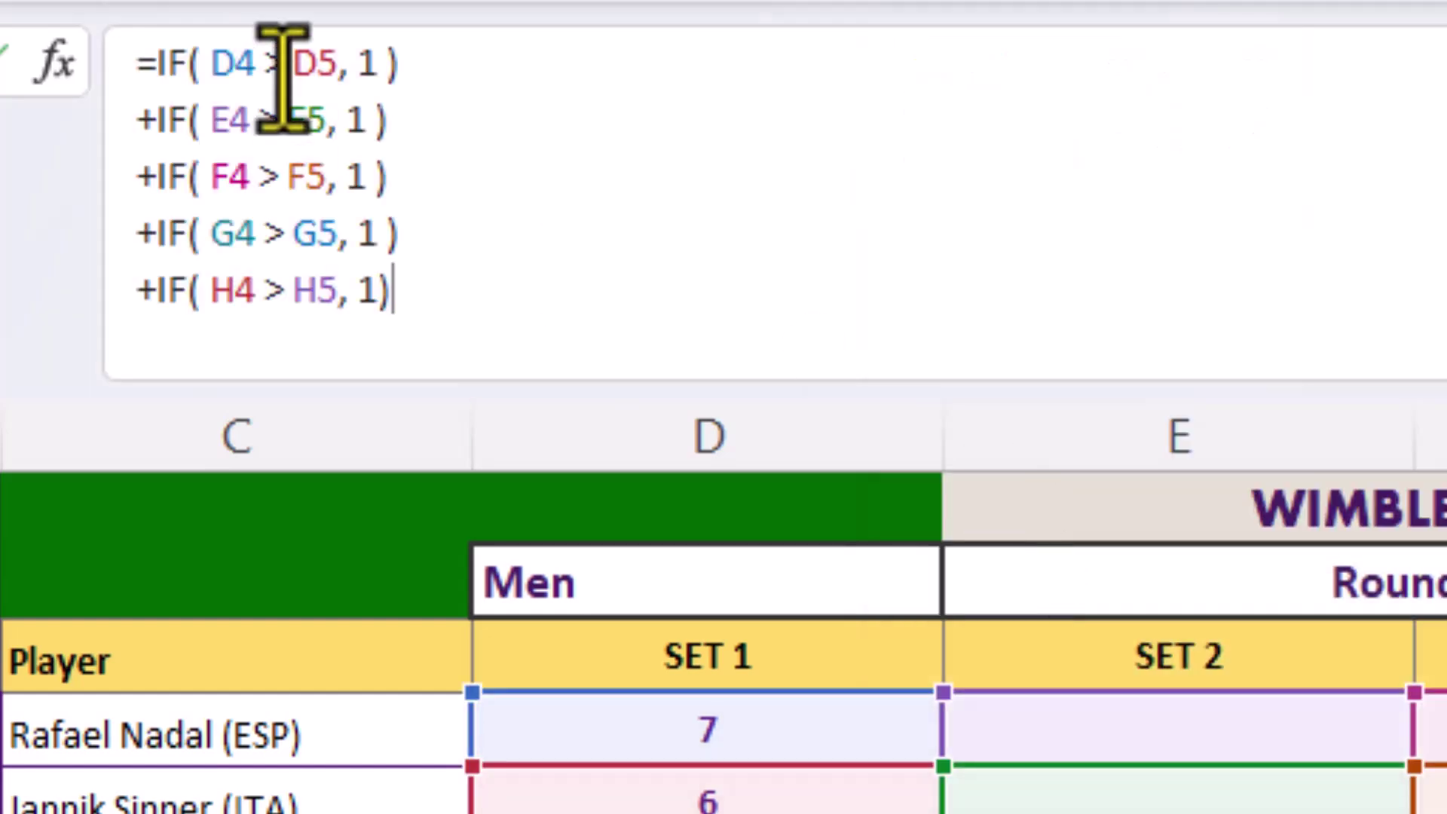
double_click(274, 64)
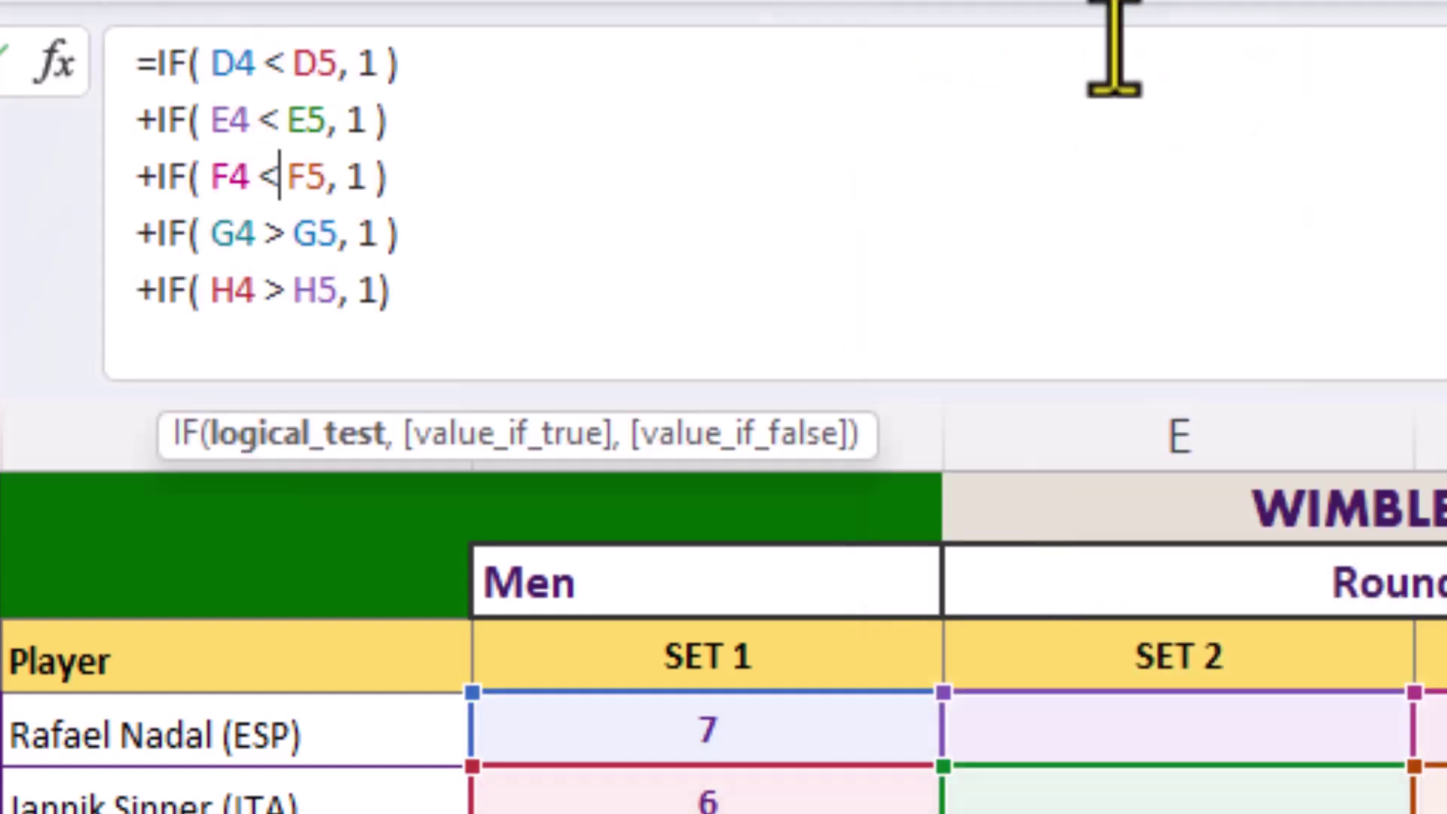
type("<")
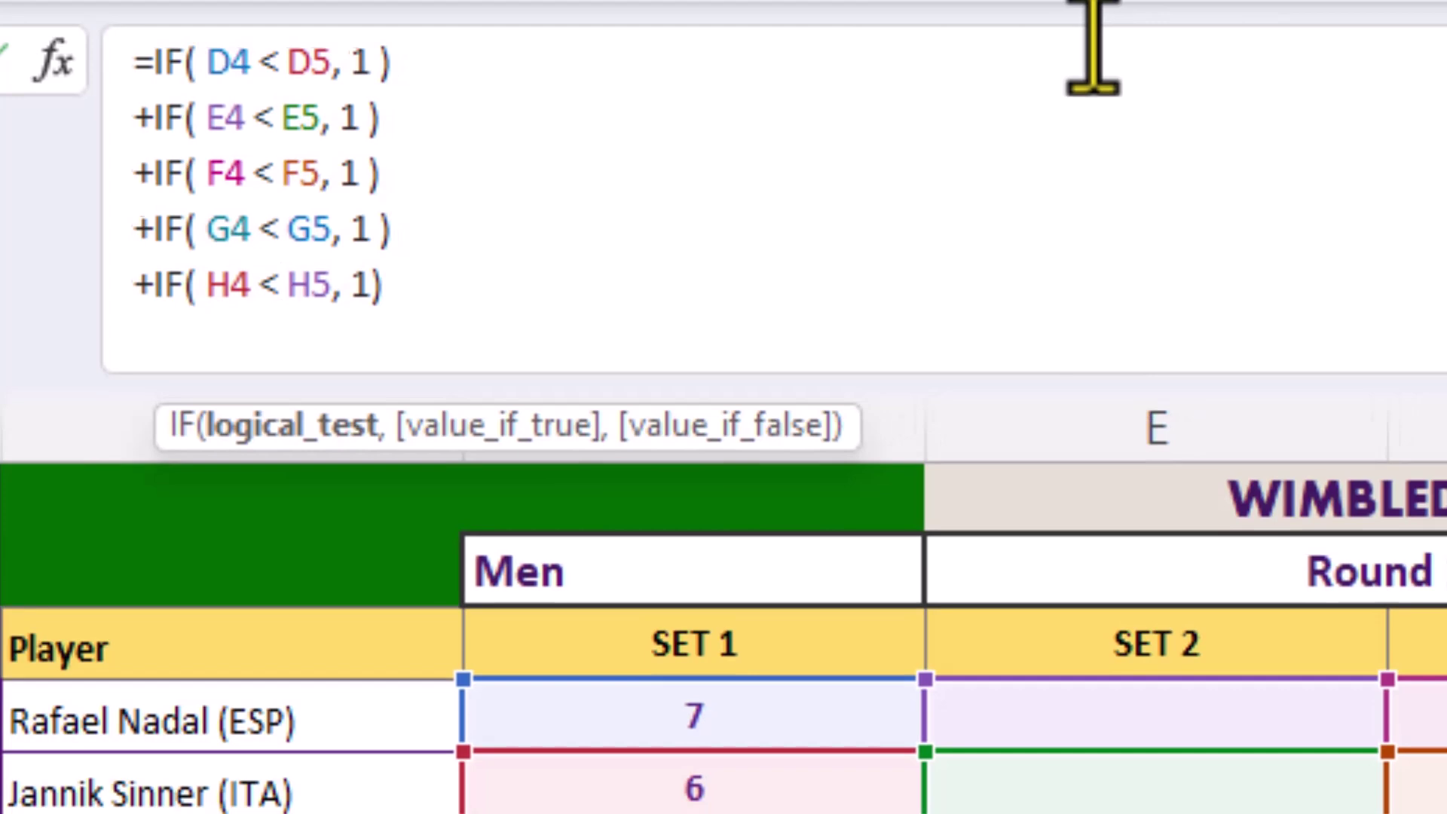
key("Return")
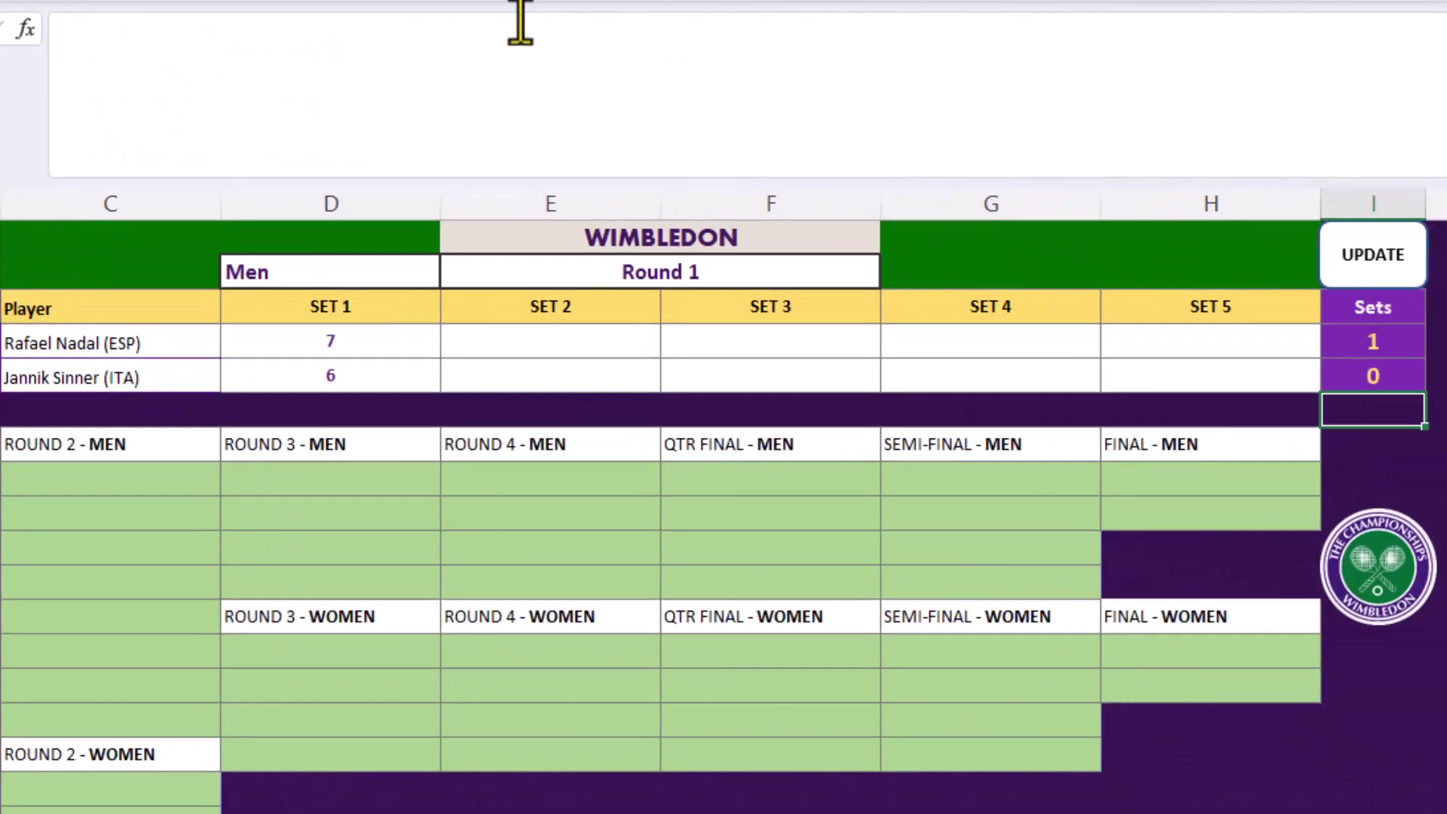
- Enter the Set 2 scores: 6 for Rafael Nadal in E4 and 7 for Jannik Sinner in E5
left_click(515, 346)
type("6")
key("Return")
type("7")
key("Return")
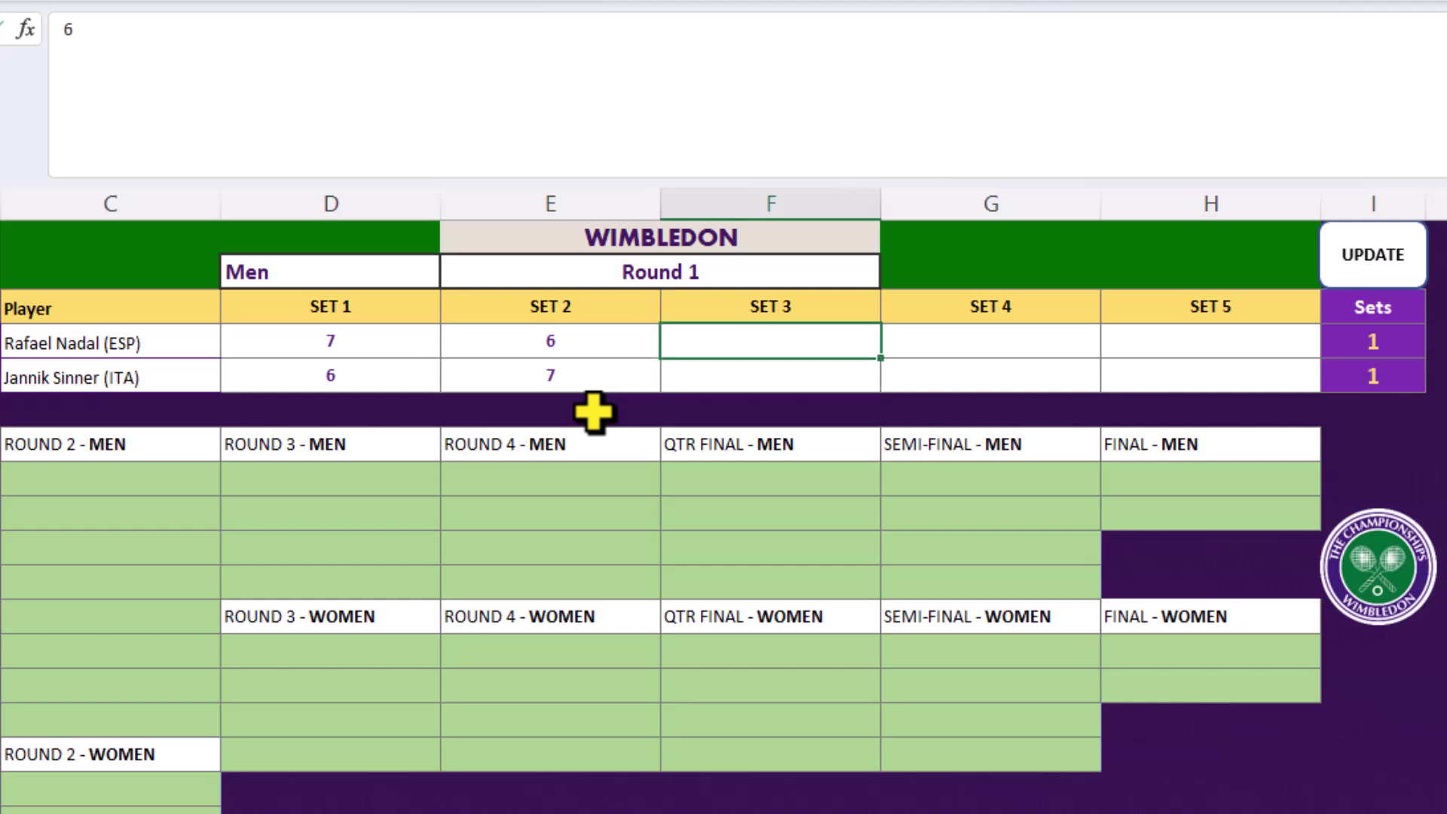
- Enter the Set 3 scores 6 and 4 in F4:F5 and the Set 4 scores 6 and 3 in G4:G5
type("6")
key("Return")
type("4")
key("Return")
type("6")
key("Return")
type("3")
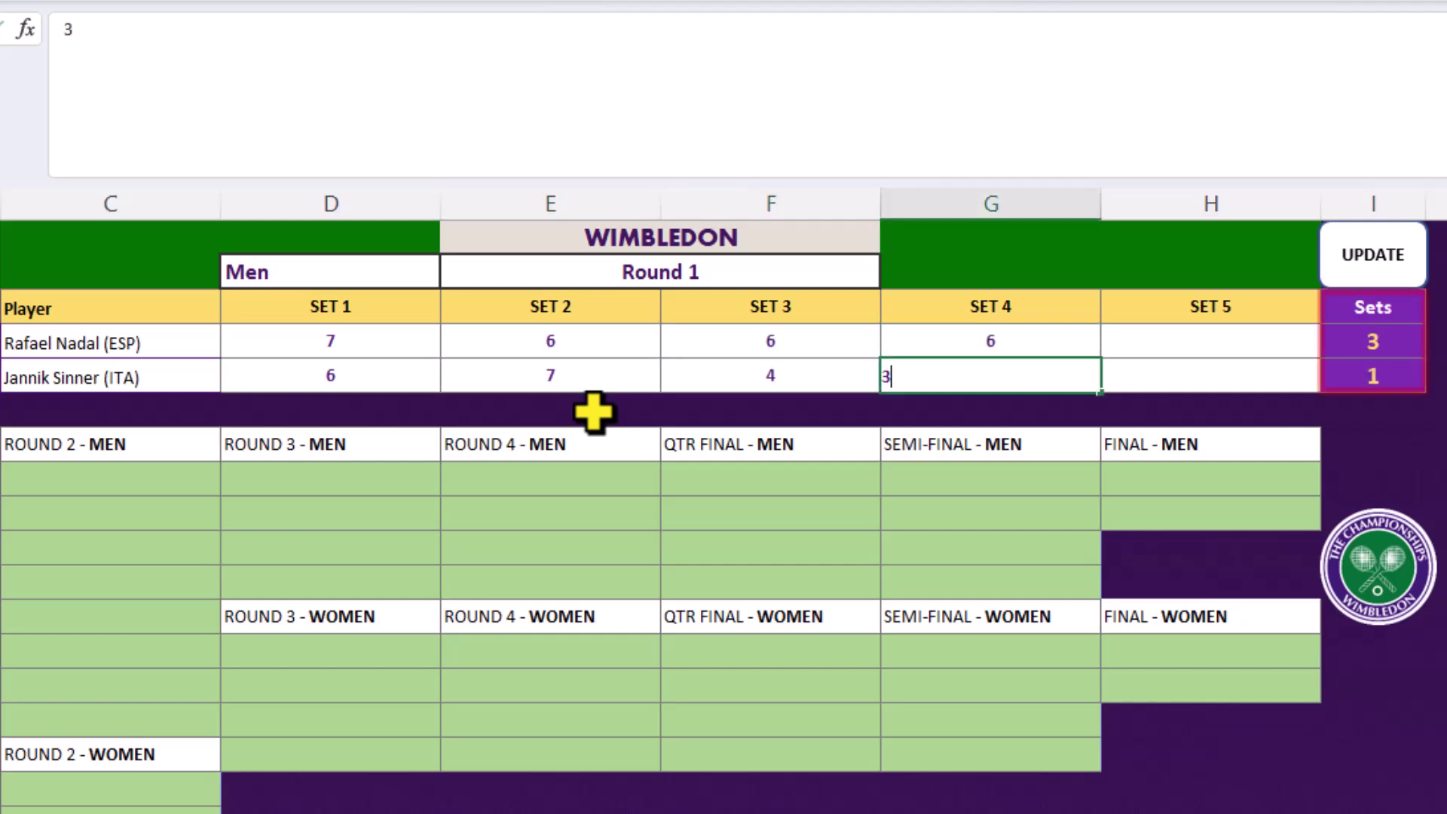
key("Return")
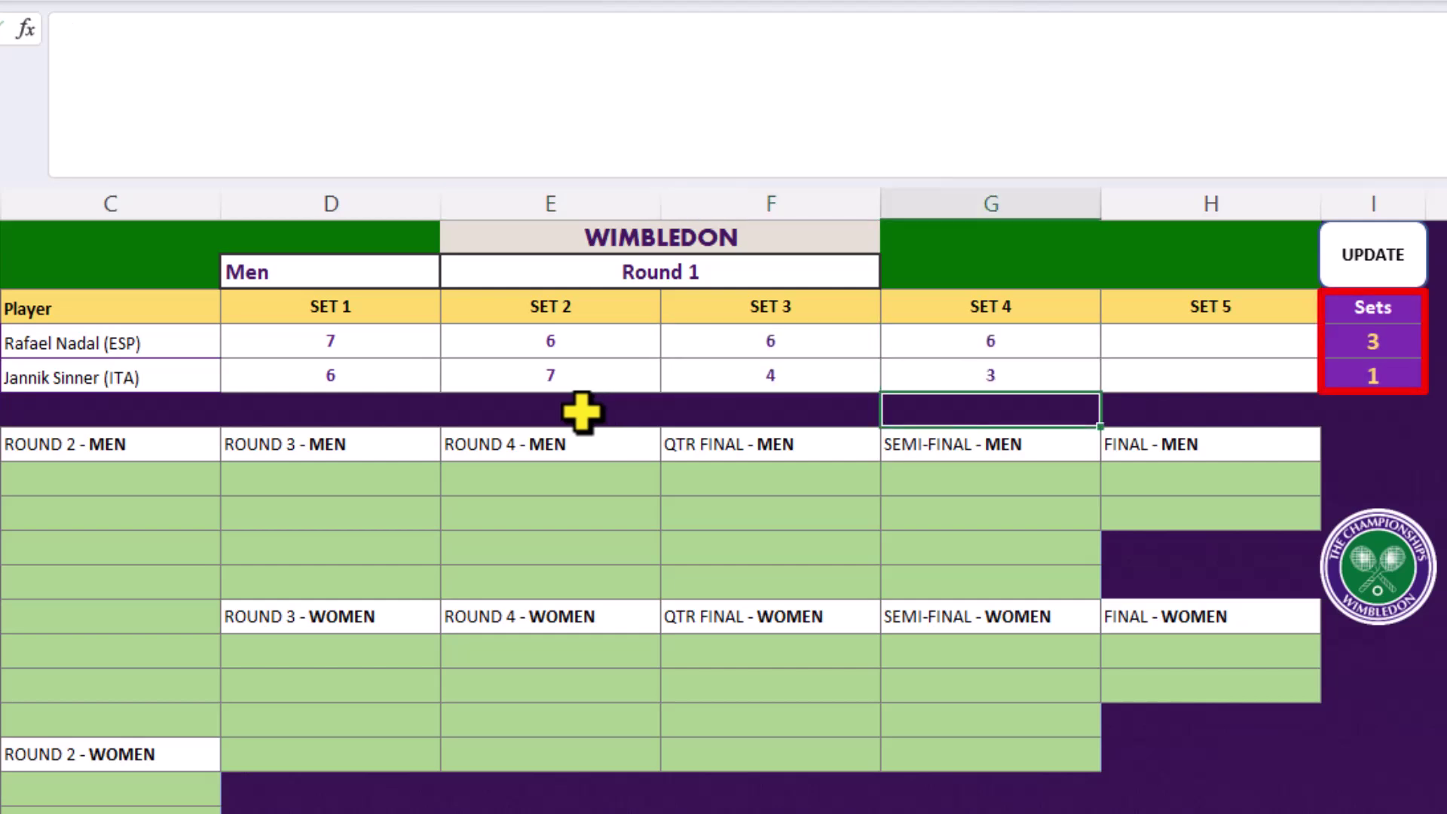
- Shrink the formula entry area, open the Visual Basic editor and paste the copied macro code into Module1
left_click_drag(455, 179, 472, 111)
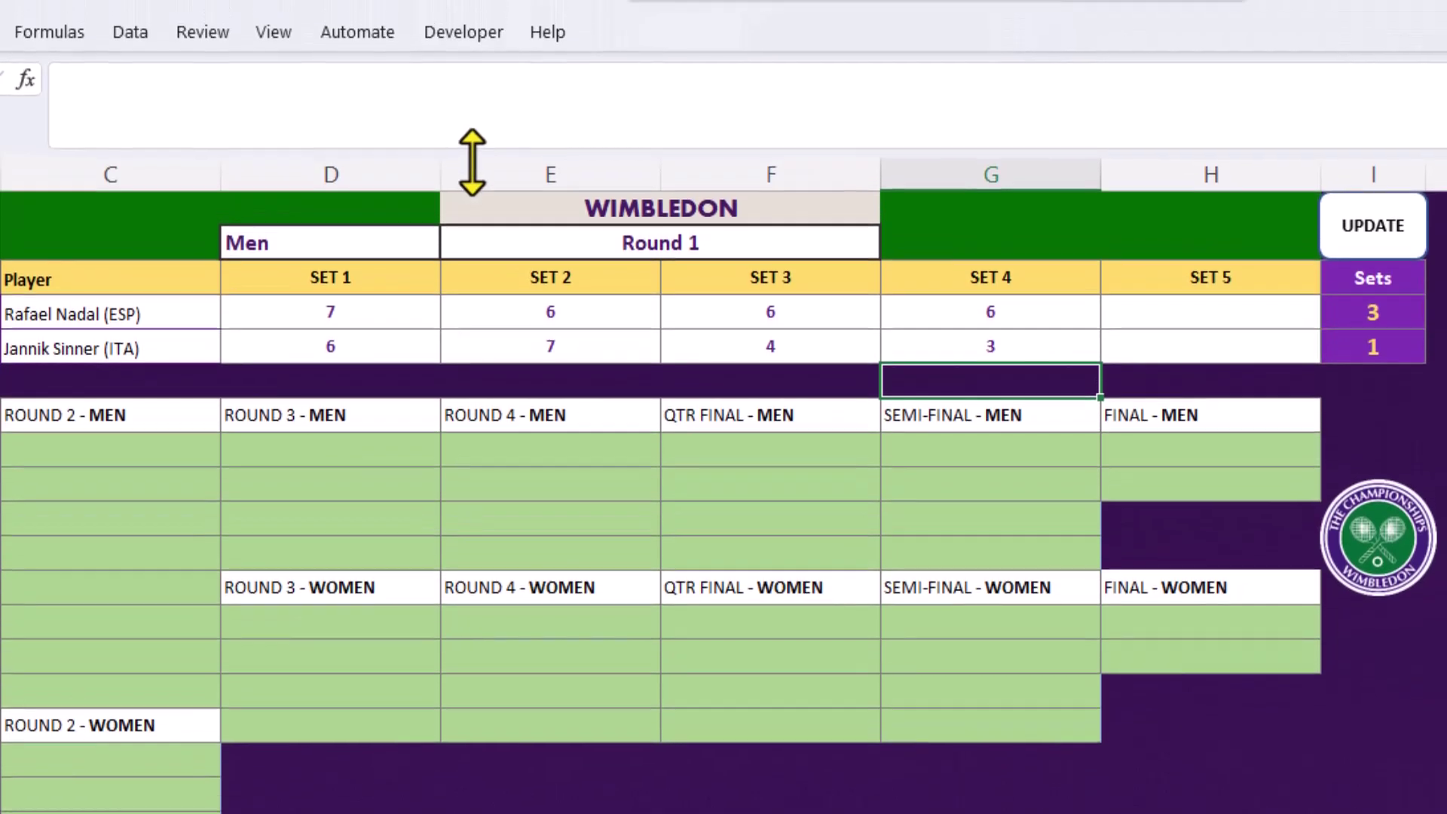
left_click(468, 31)
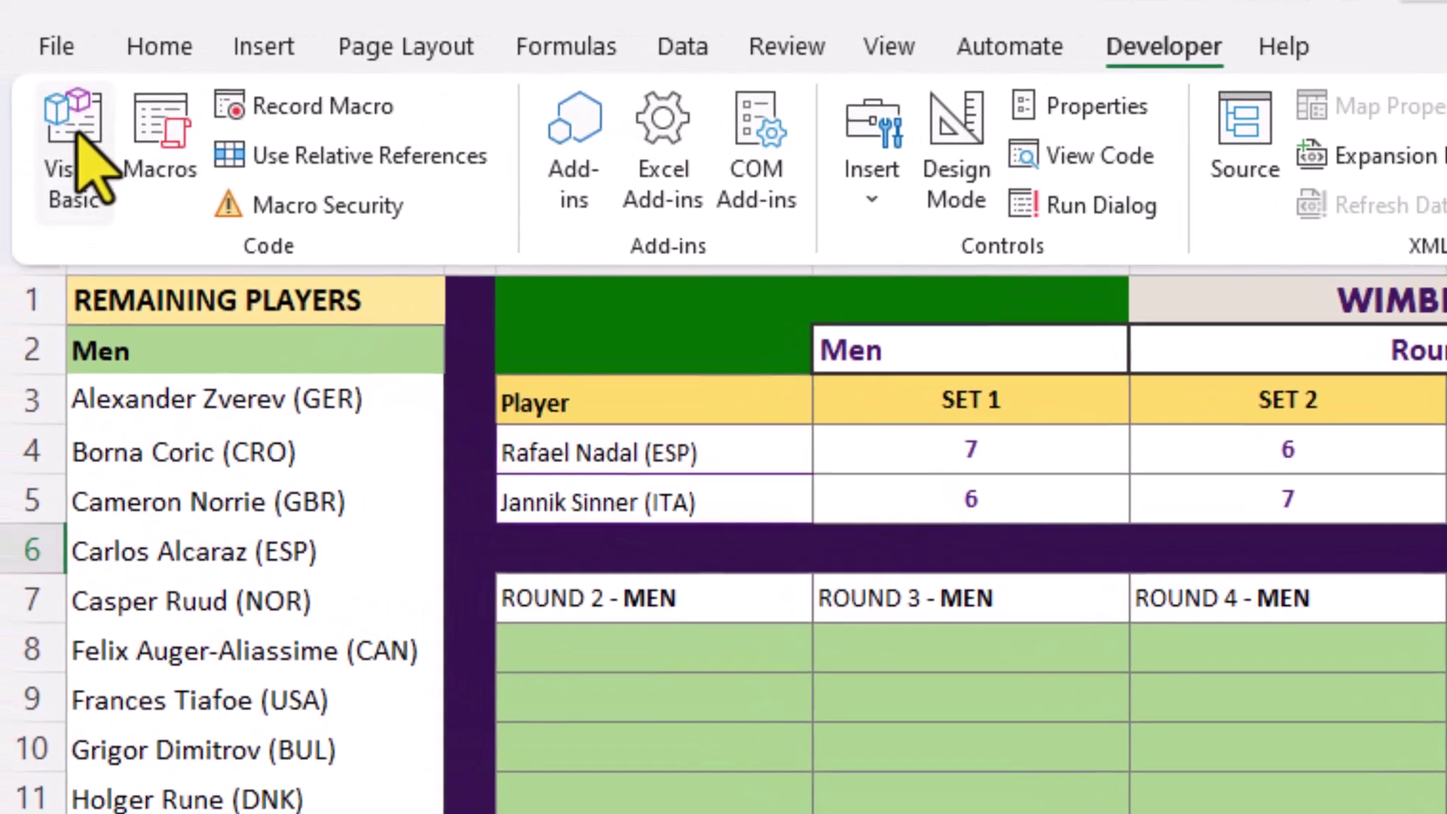
left_click(14, 134)
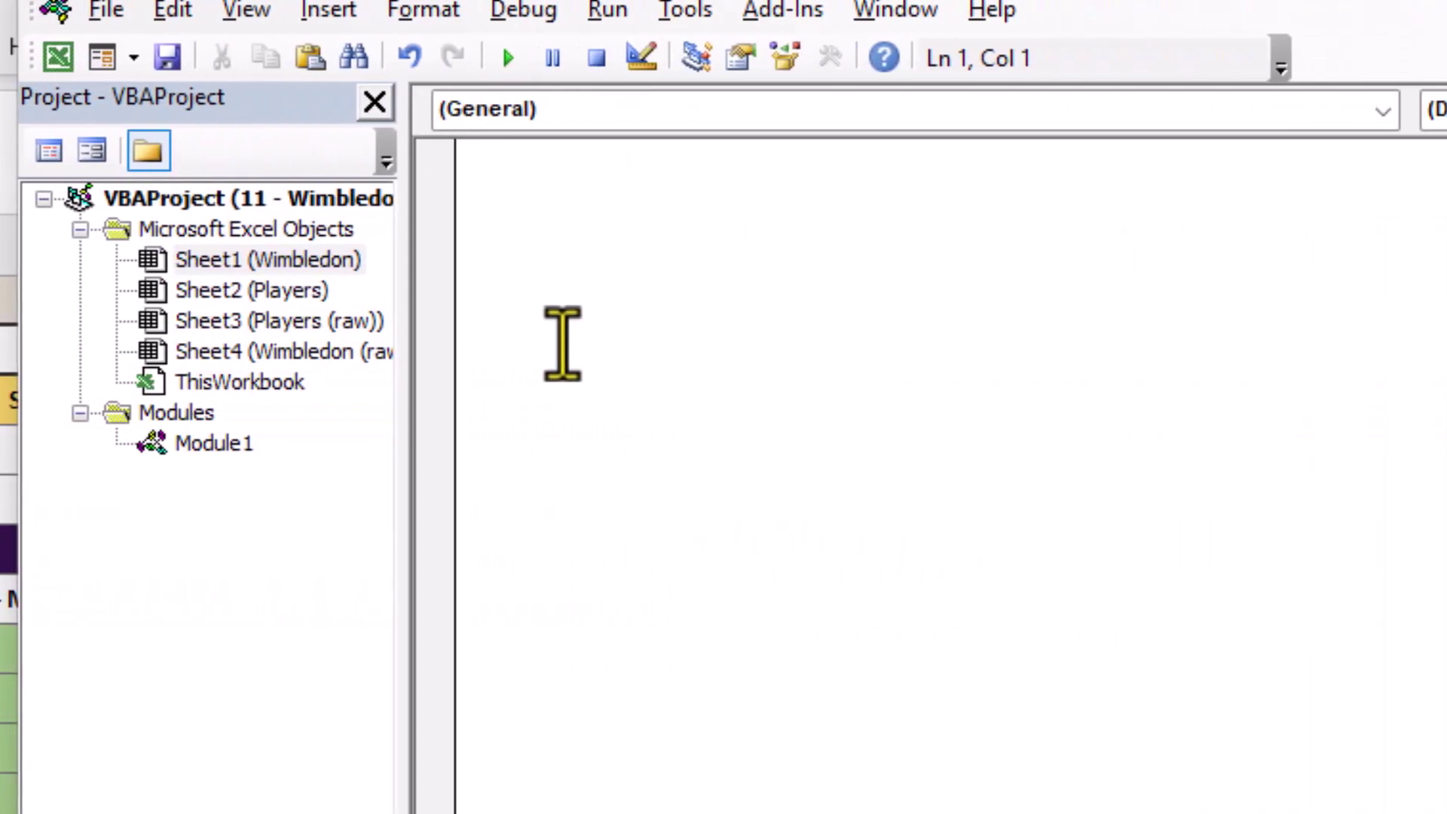
right_click(512, 340)
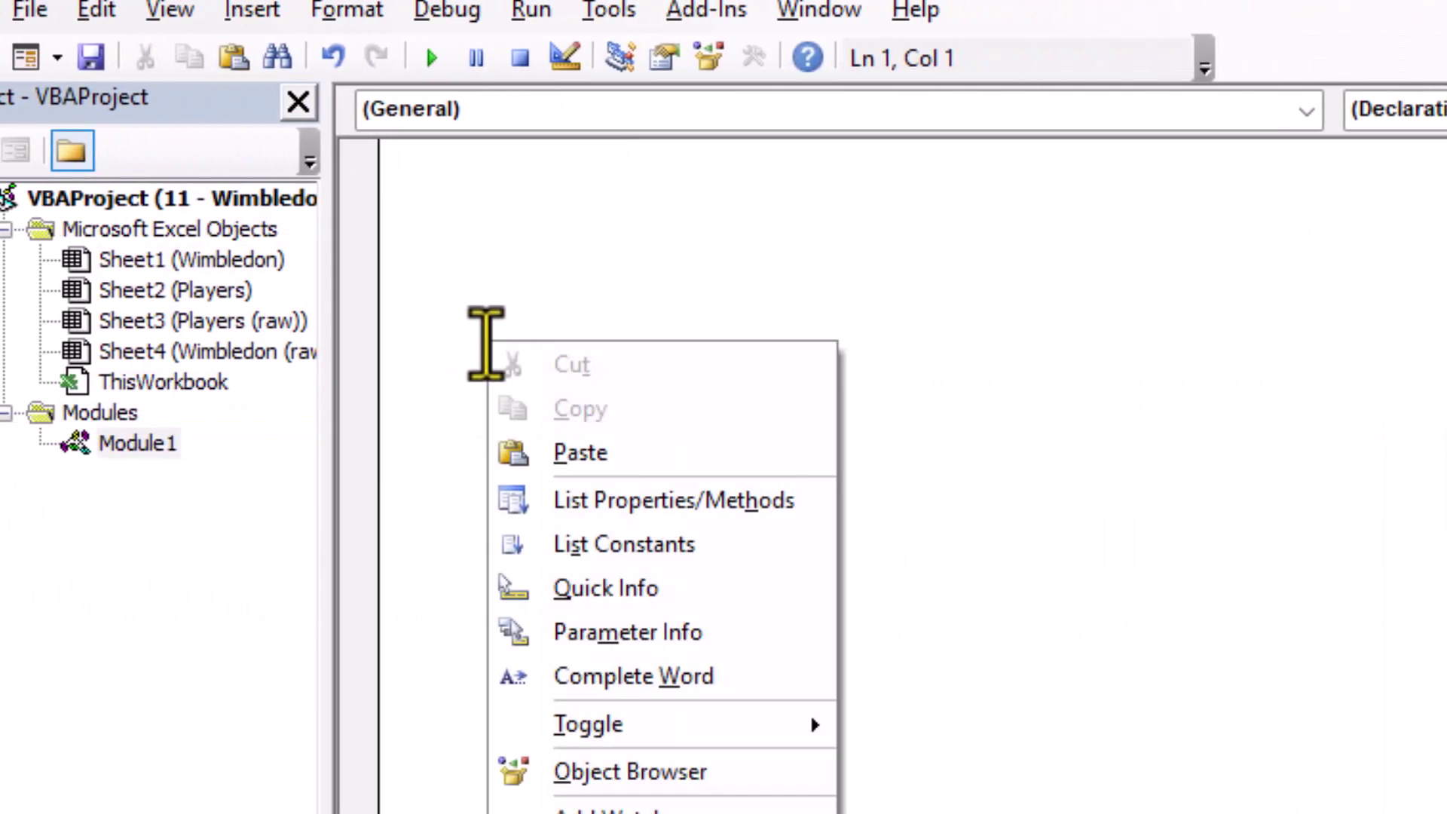
left_click(581, 456)
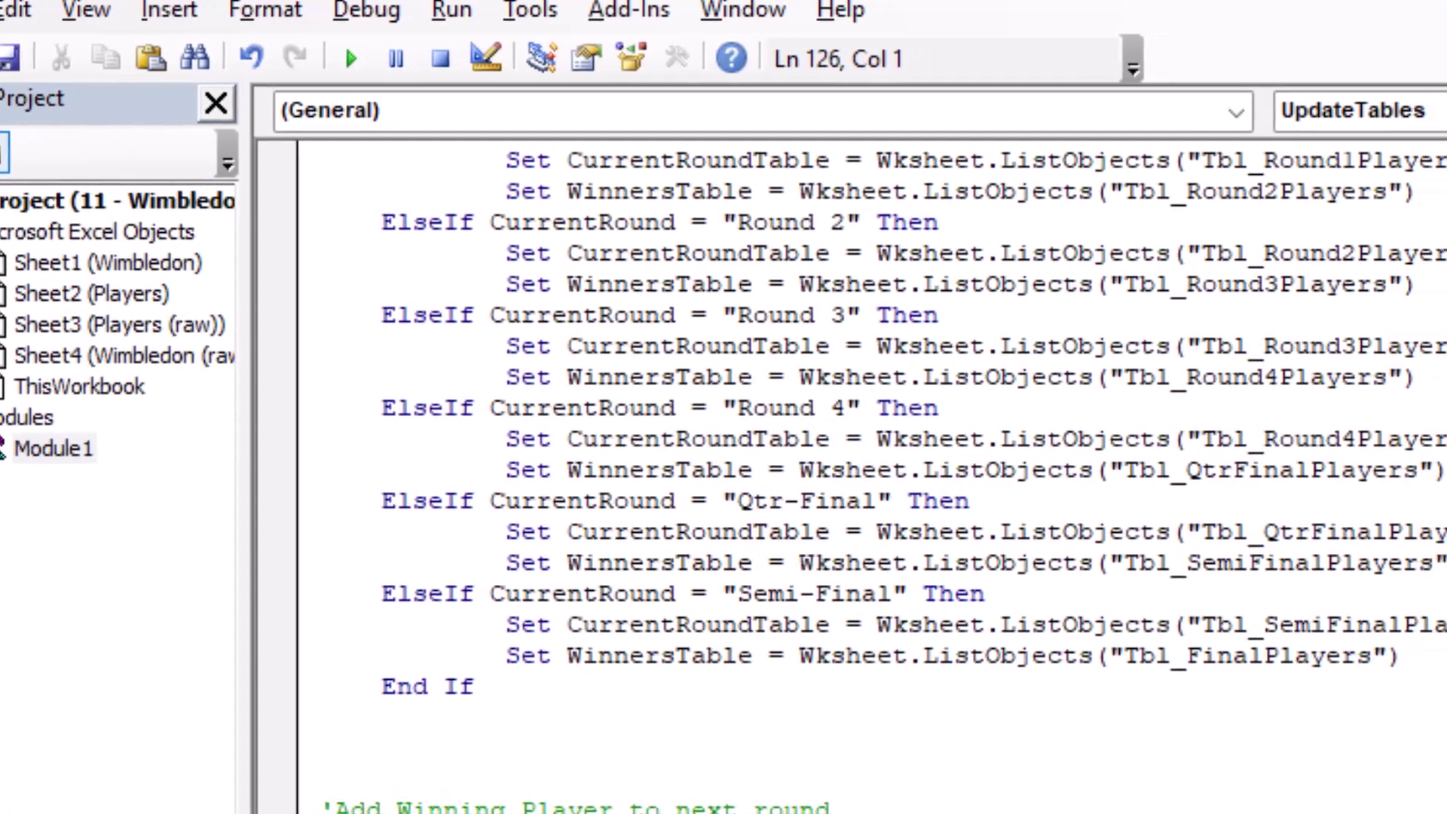
- Review the Module1 code from the variable declarations through ConfirmResult to the end of UpdateTables
scroll(754, 452, "up", 10)
scroll(754, 453, "up", 7)
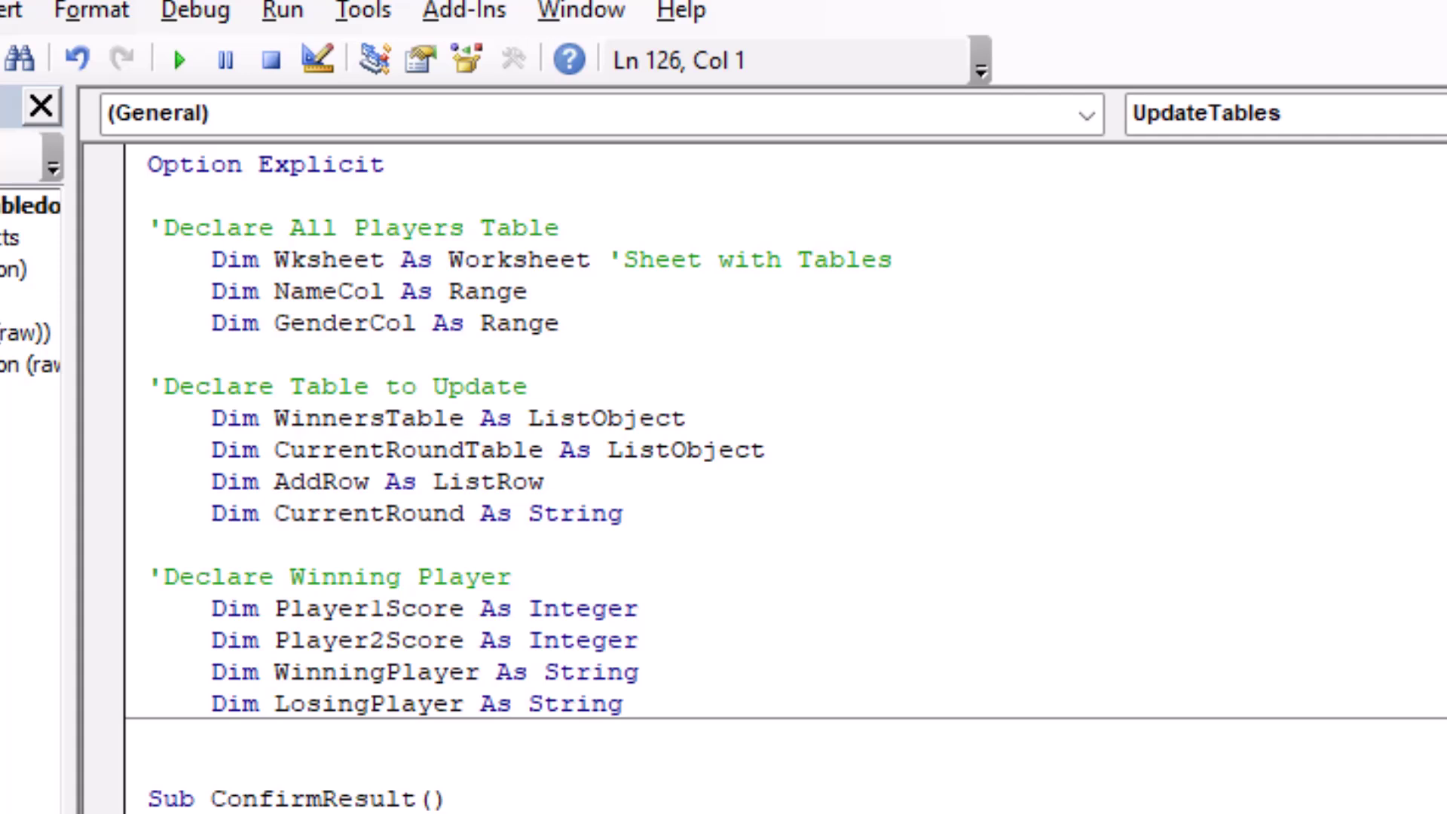
scroll(753, 452, "down", 5)
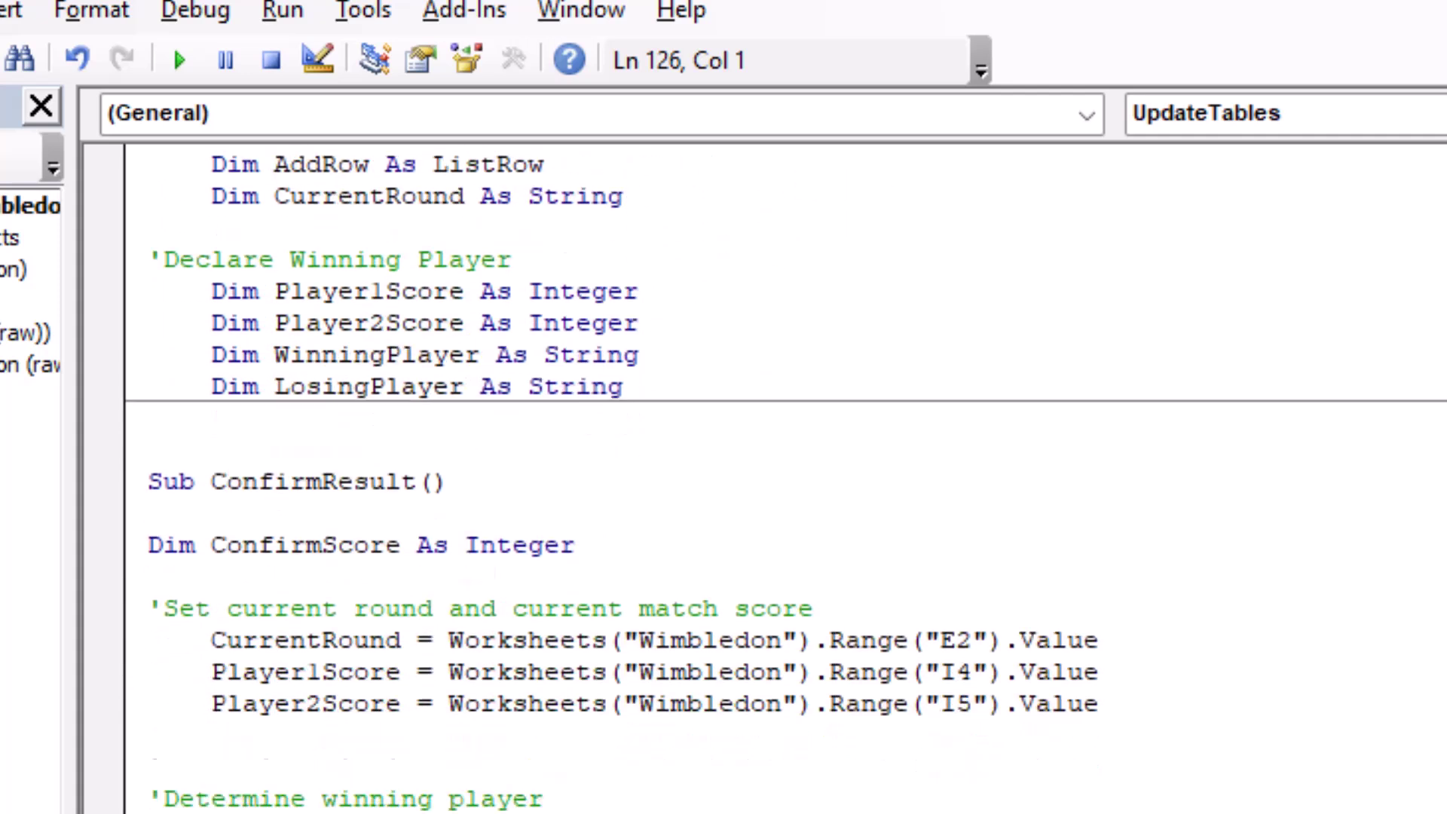
scroll(754, 452, "down", 1)
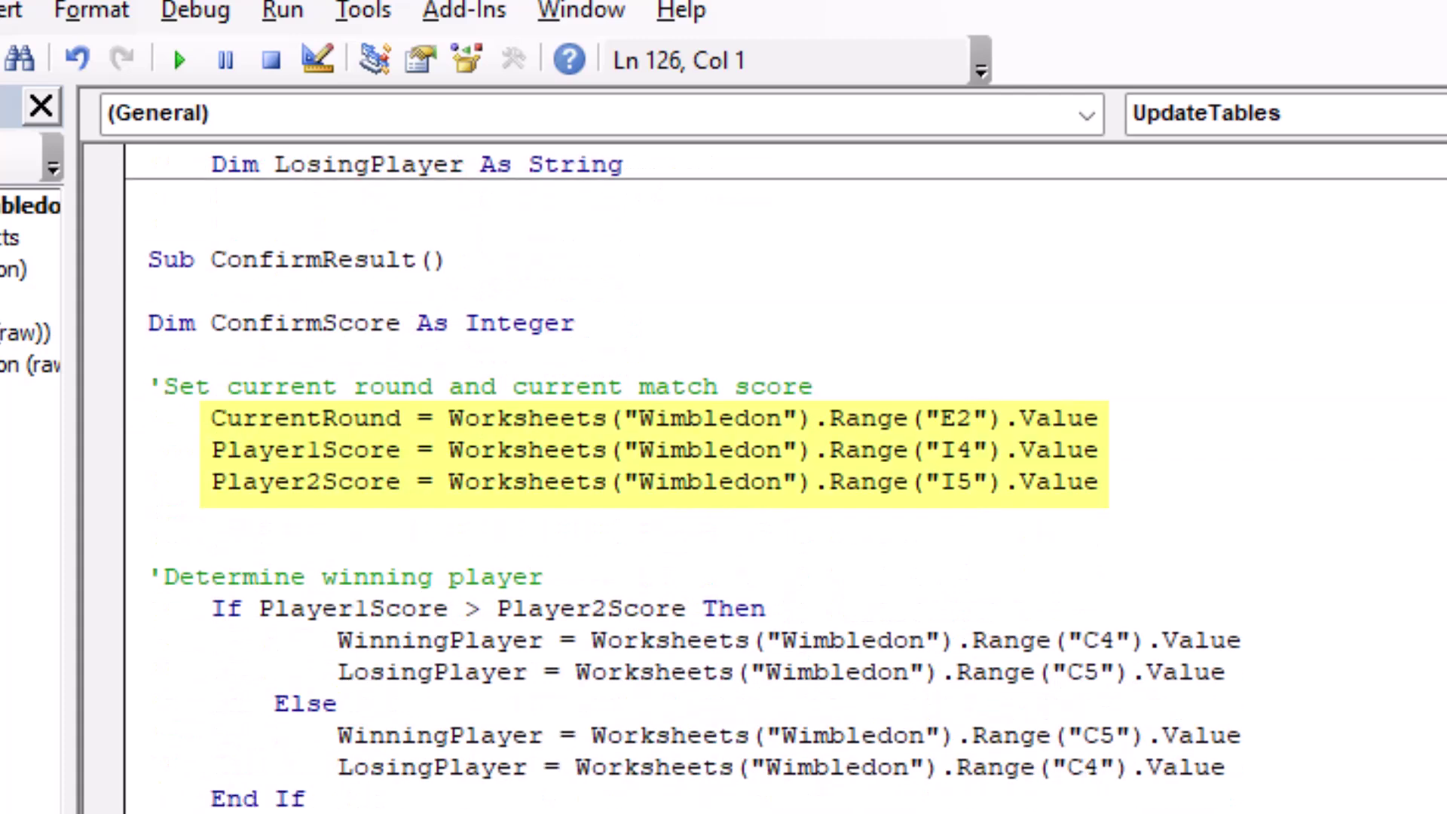
scroll(754, 453, "down", 4)
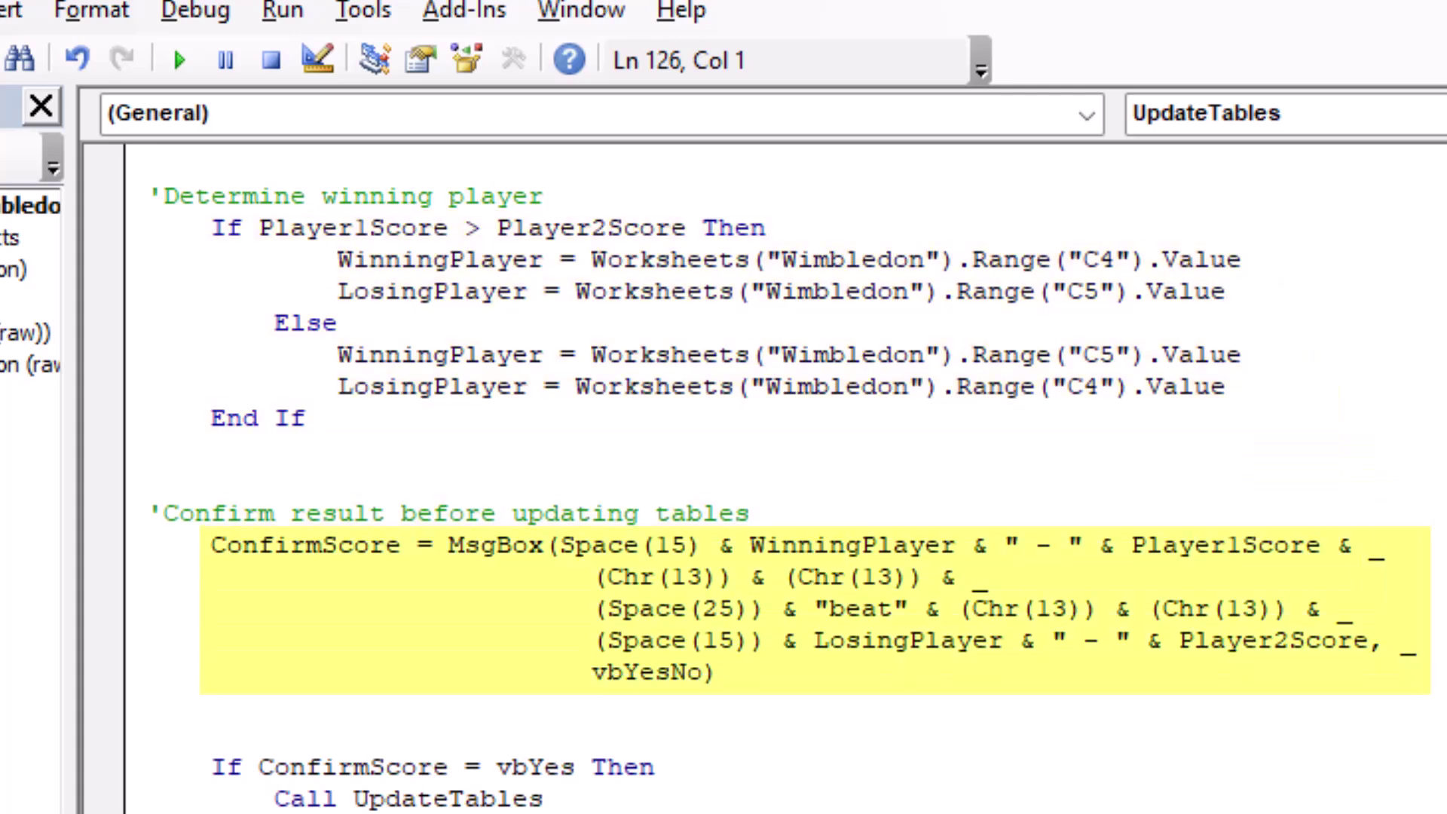
scroll(753, 452, "down", 3)
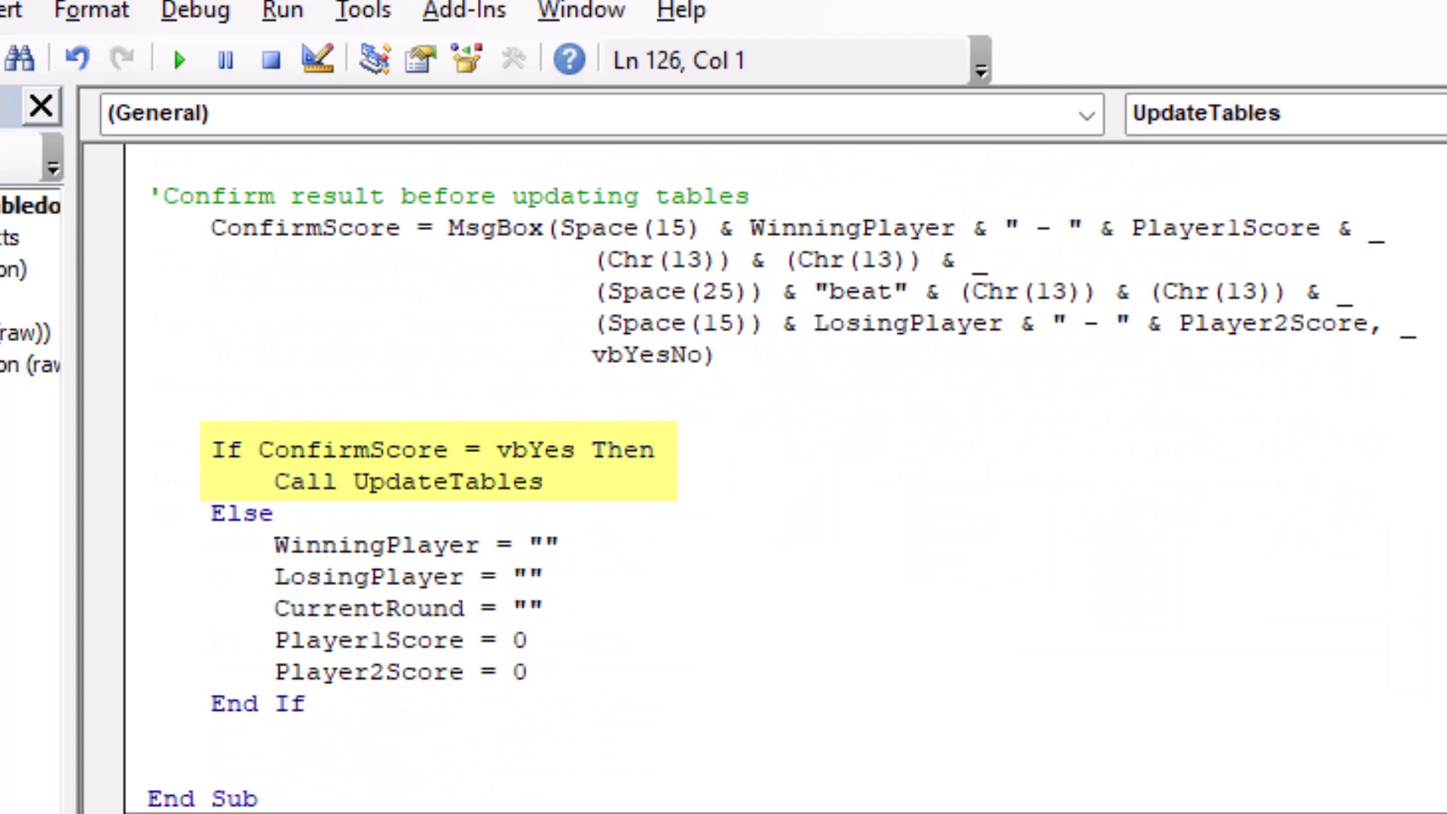
scroll(784, 498, "down", 7)
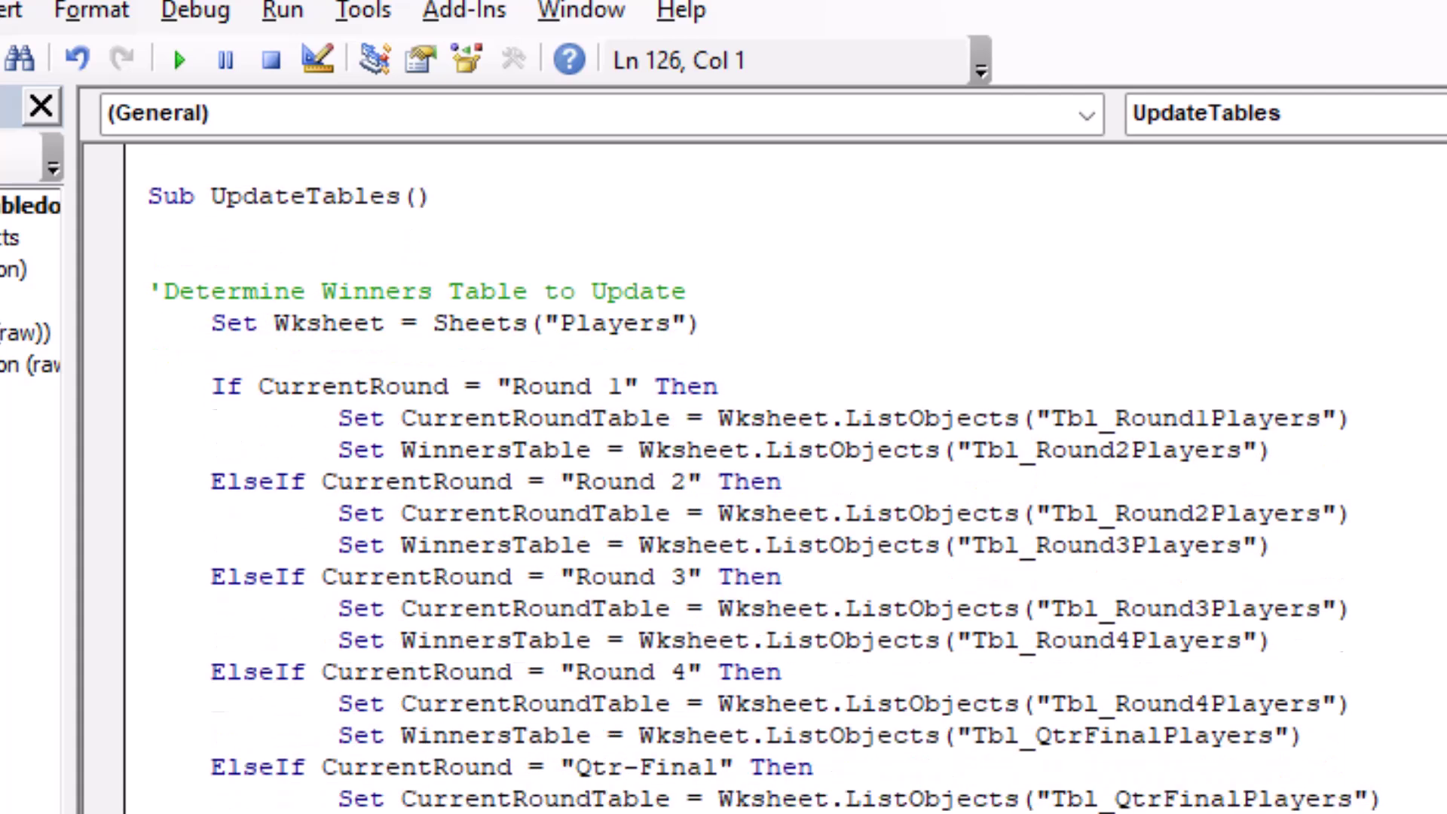
scroll(753, 483, "down", 8)
scroll(754, 452, "down", 3)
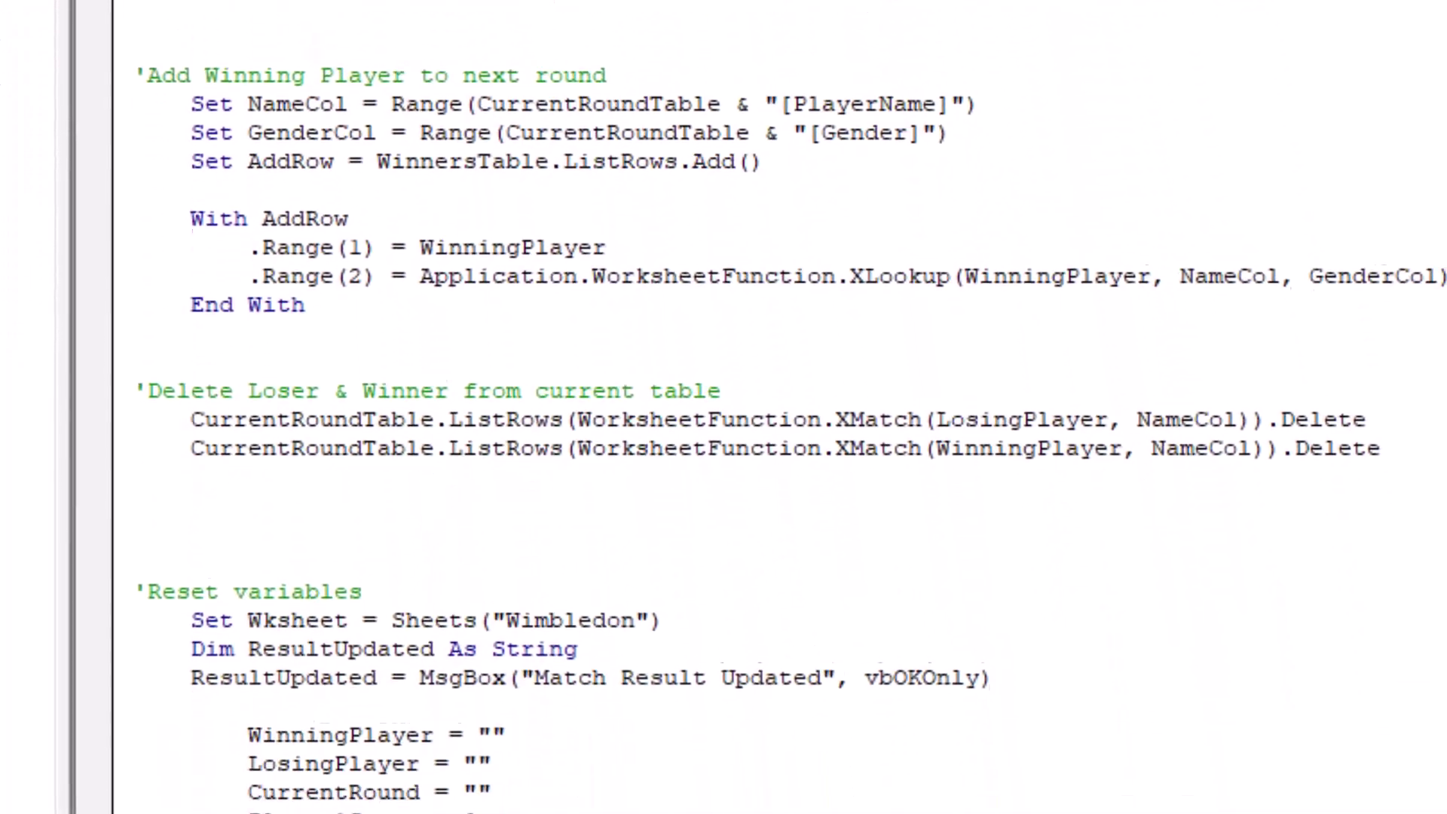
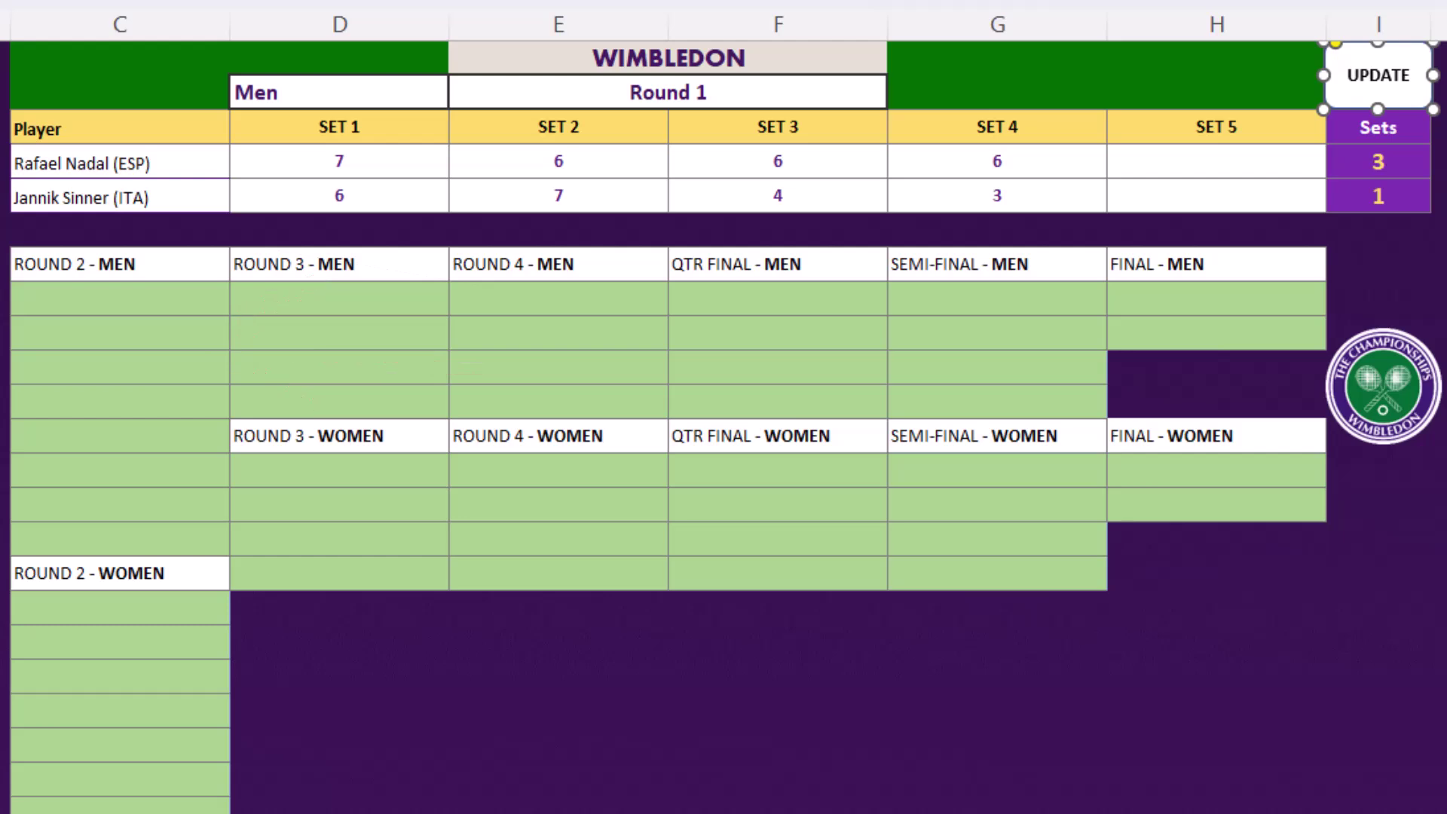
- Begin a FILTER formula in the first cell under ROUND 2 - MEN, with Tbl_Round2Players[PlayerName] as the array
left_click(100, 299)
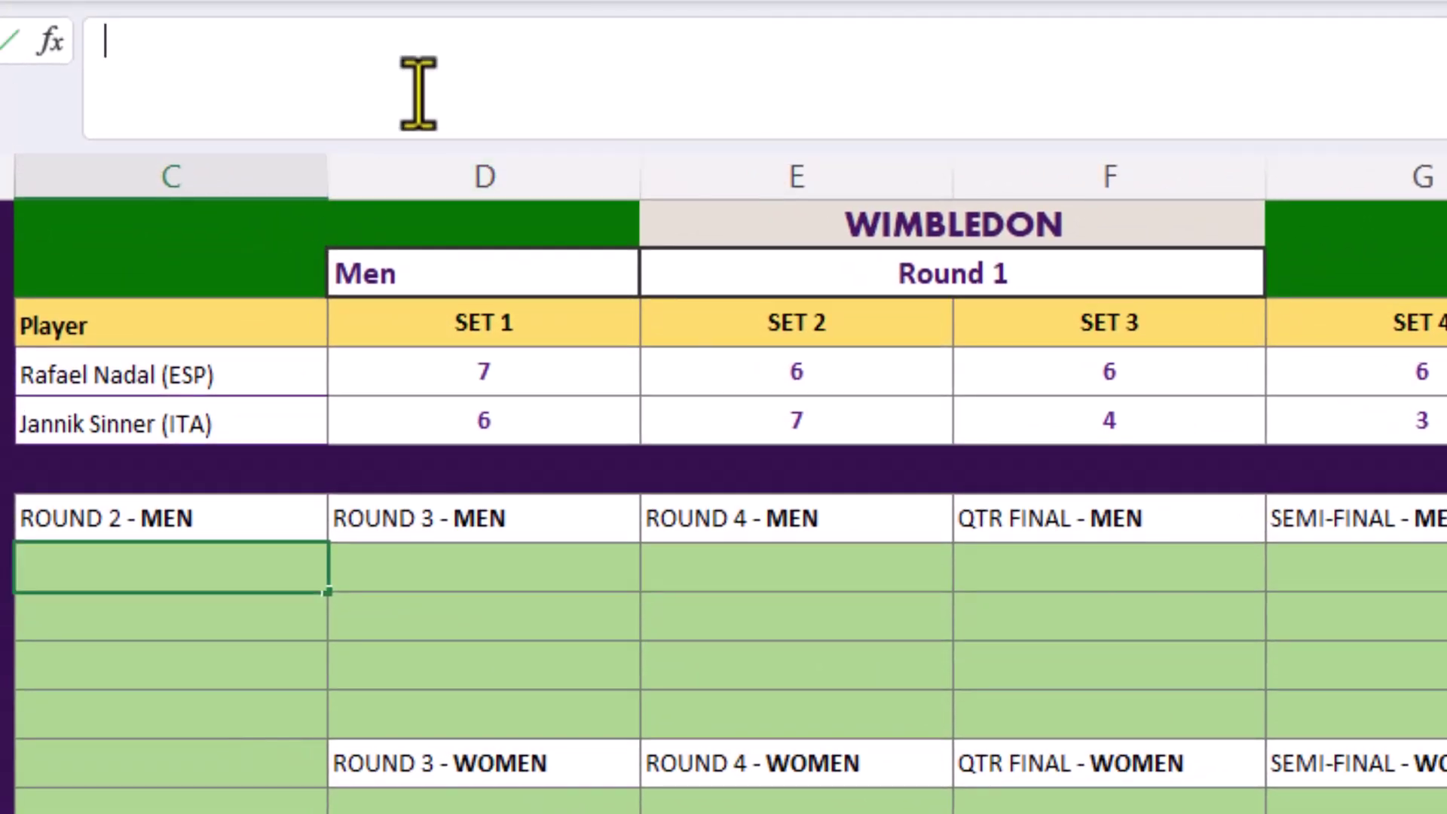
type("=fil")
key("Tab")
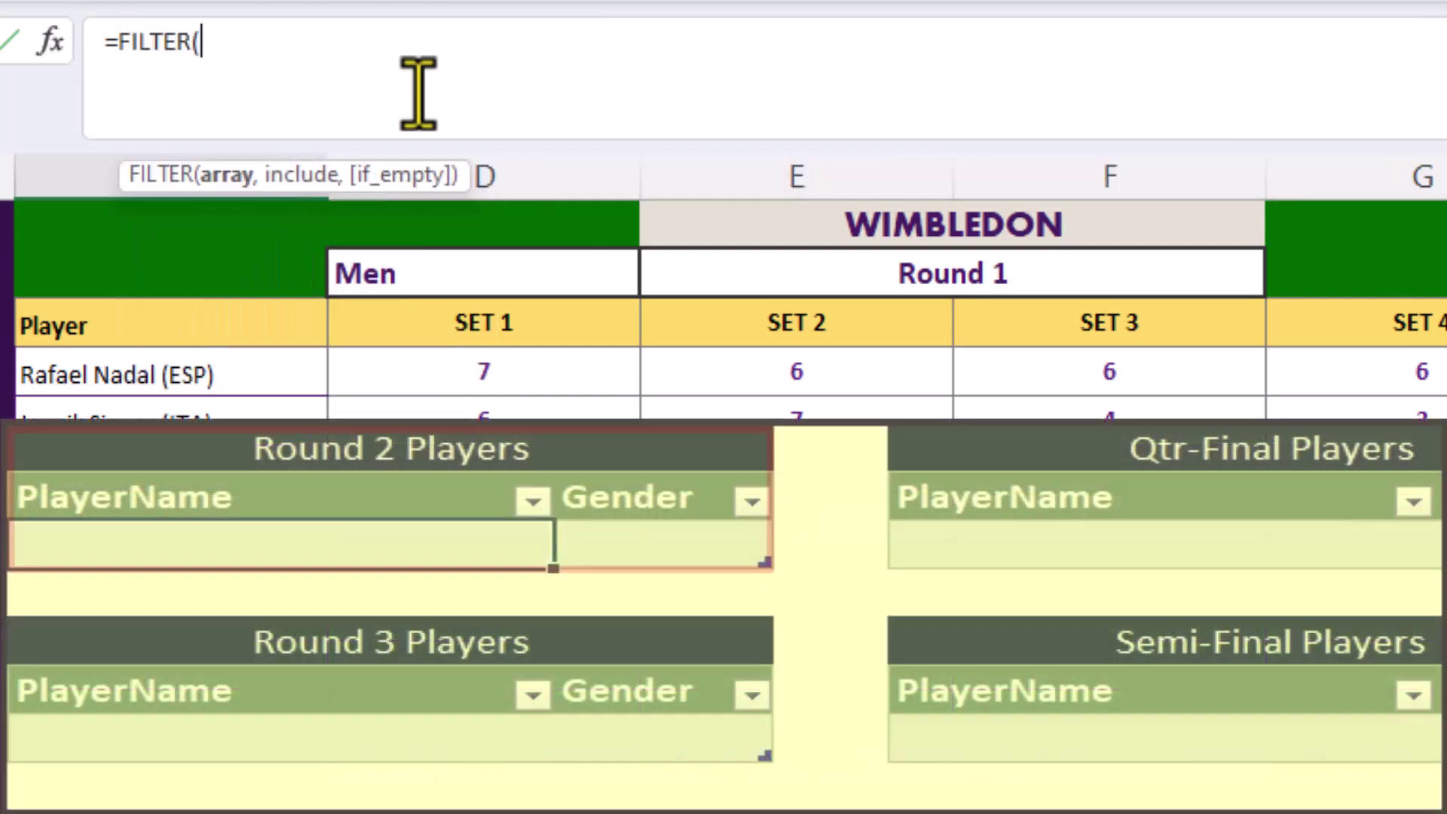
type("tbl")
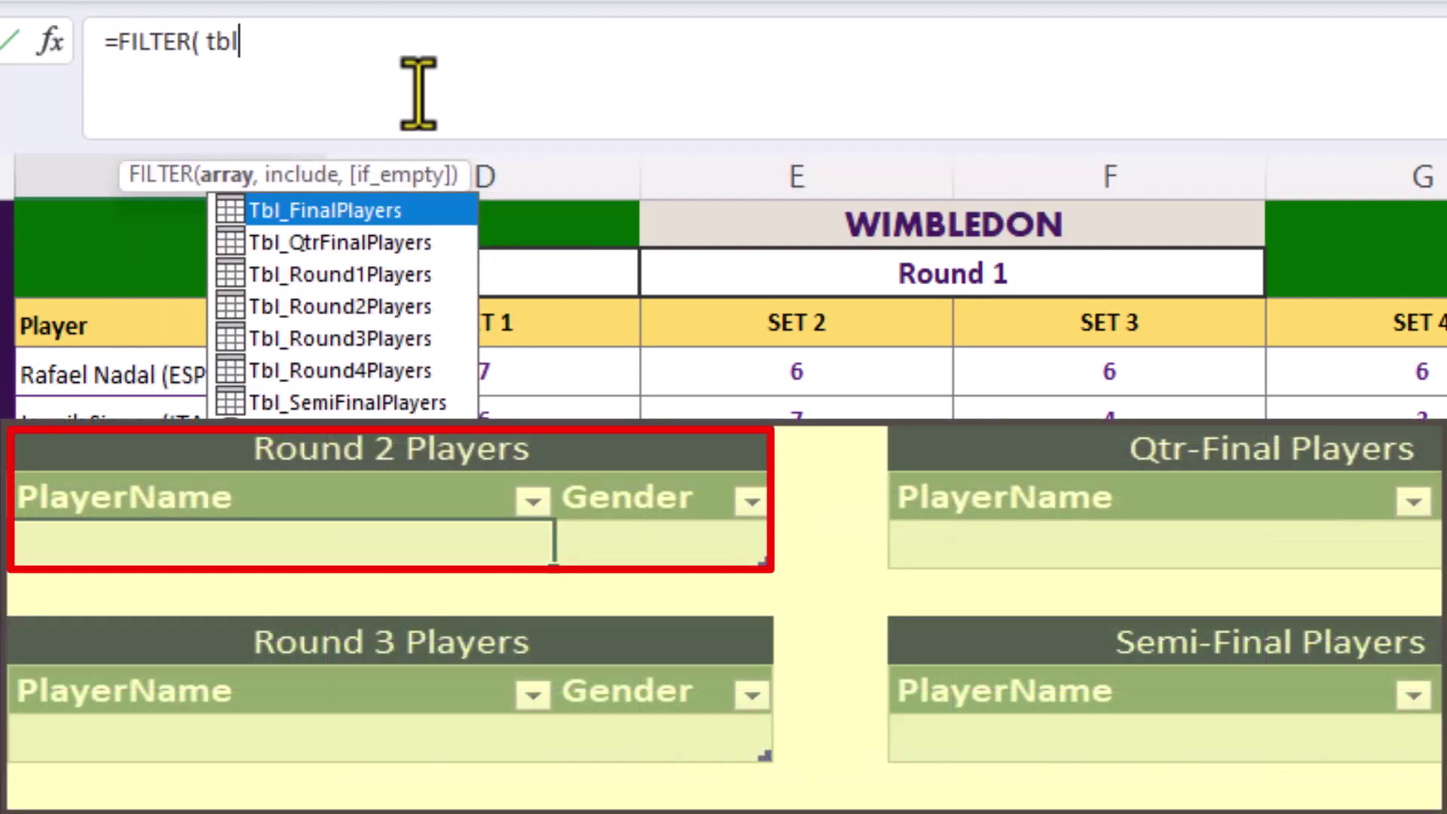
key("Down")
key("Down")
key("Down")
key("Tab")
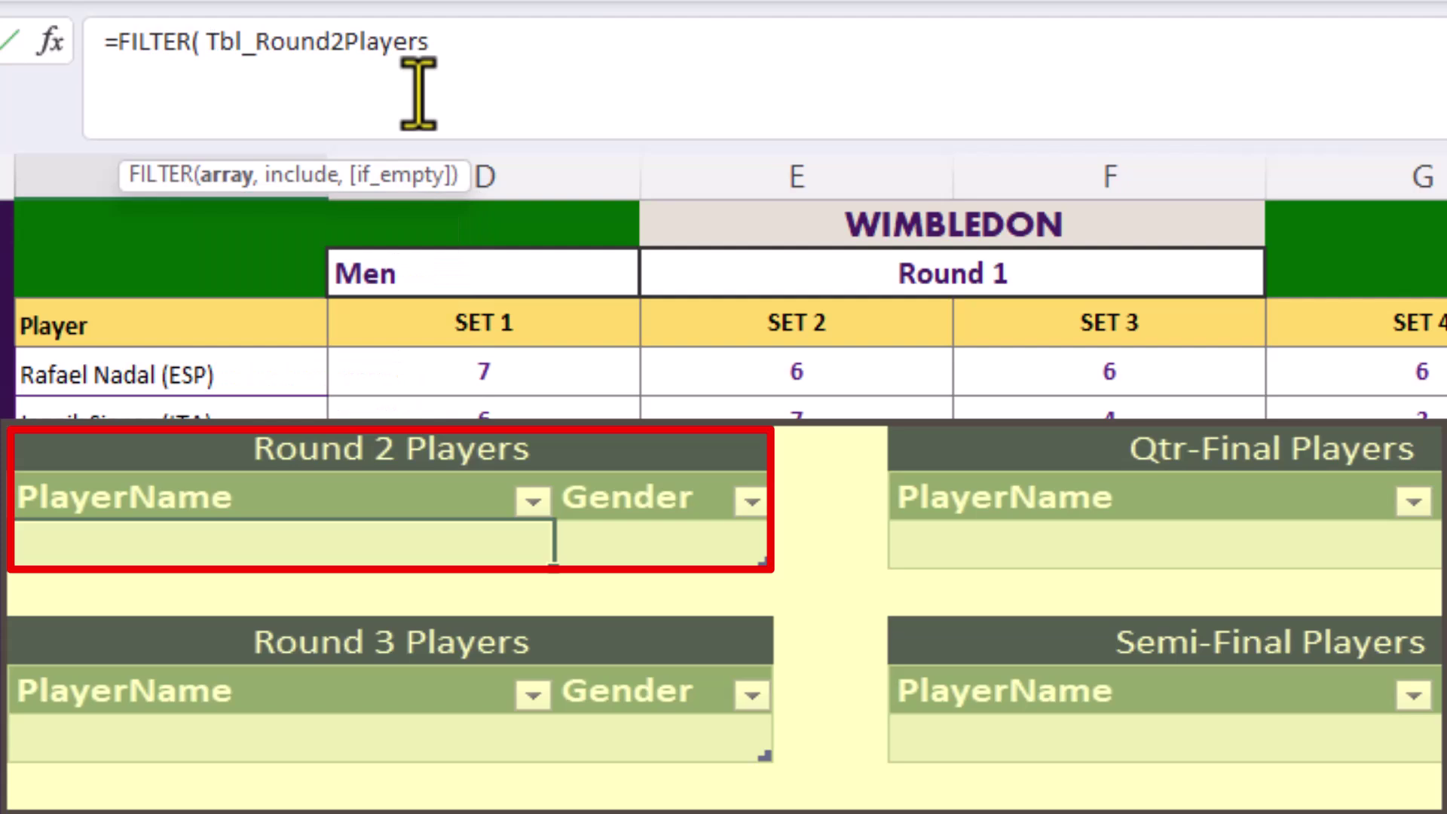
type("[")
key("Down")
key("Tab")
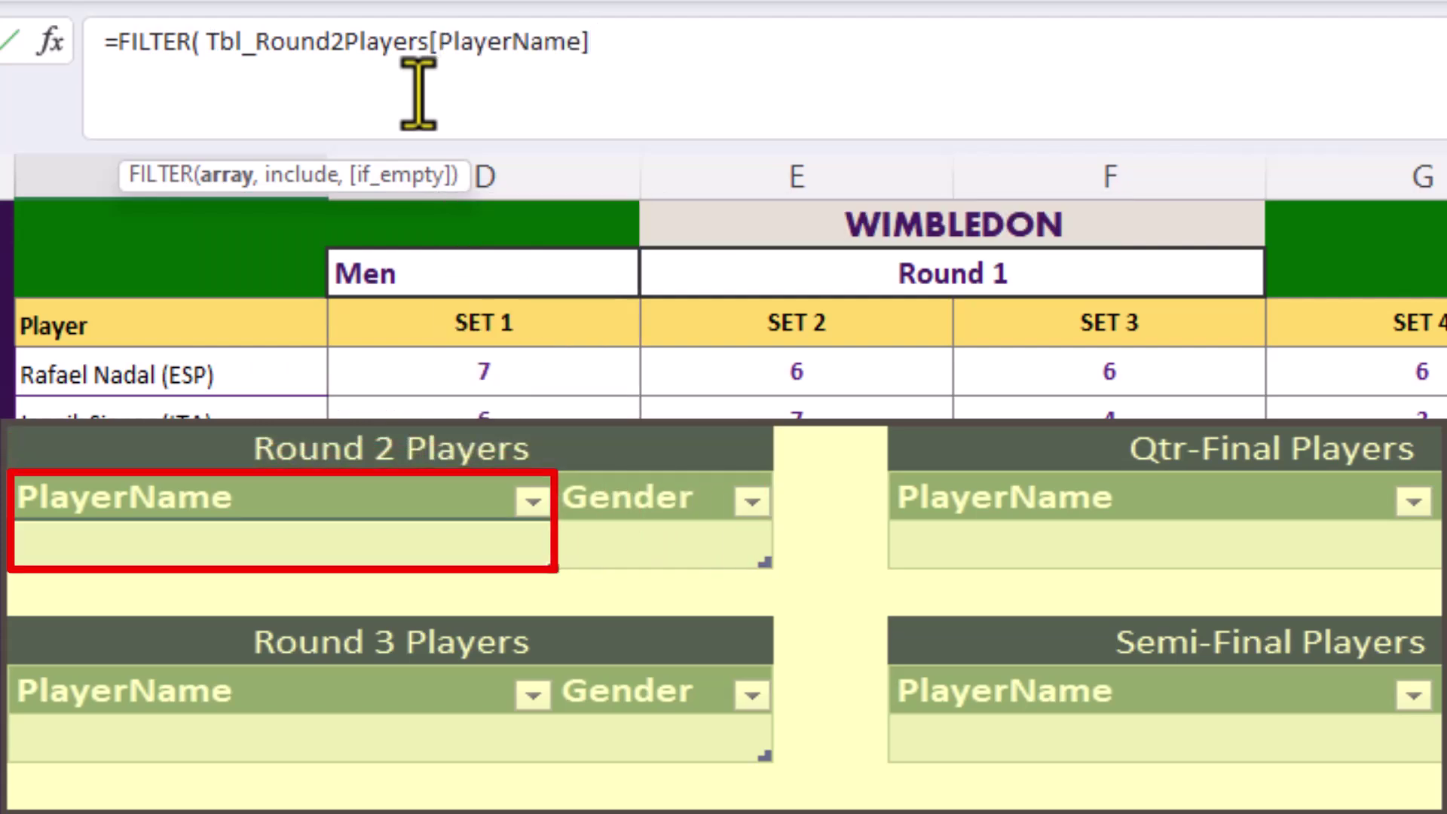
- Complete the Round 2 men's formula with the include condition Tbl_Round2Players[Gender]="Male"
type(", tbl")
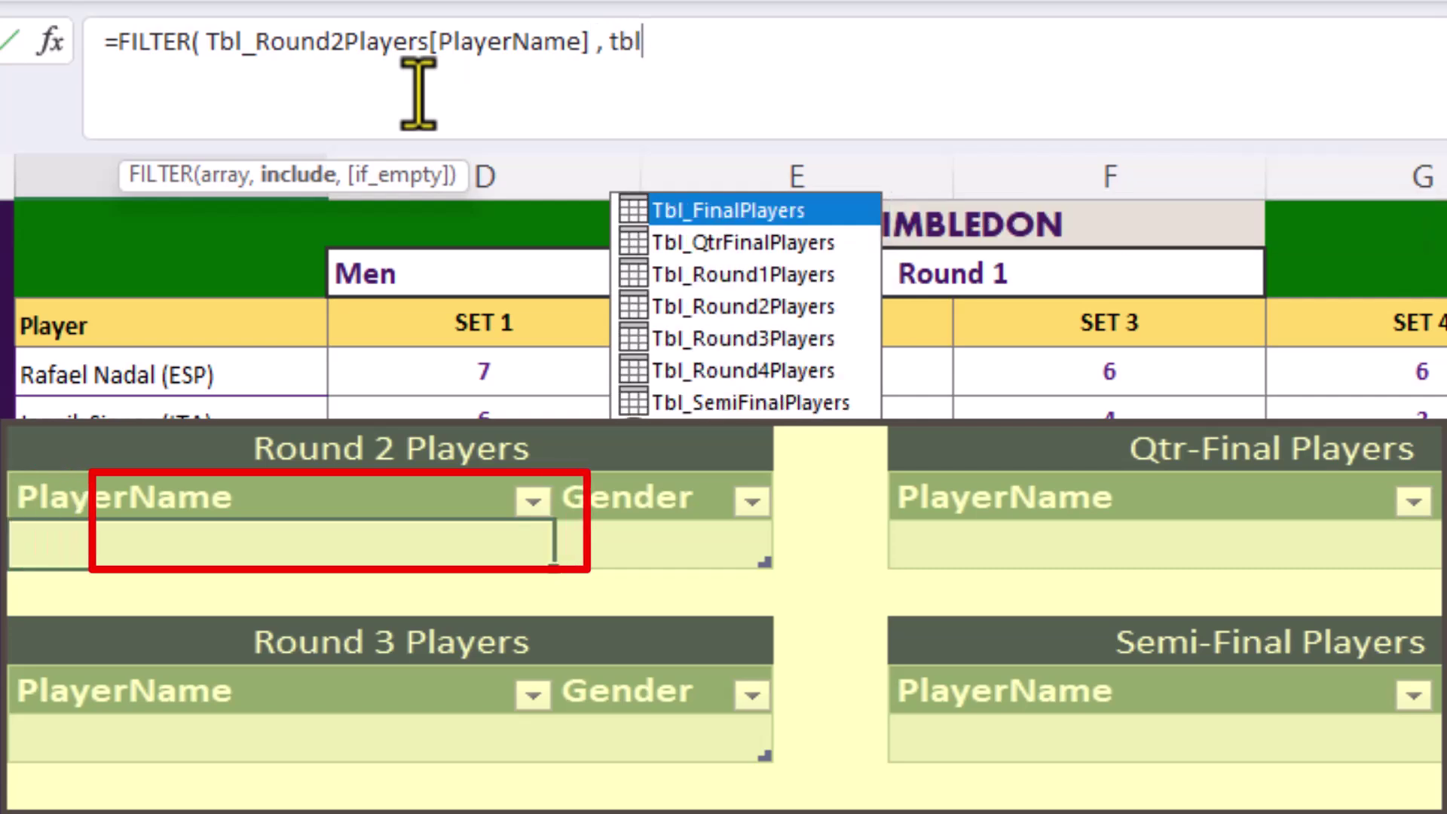
key("Down")
key("Down")
key("Down")
key("Tab")
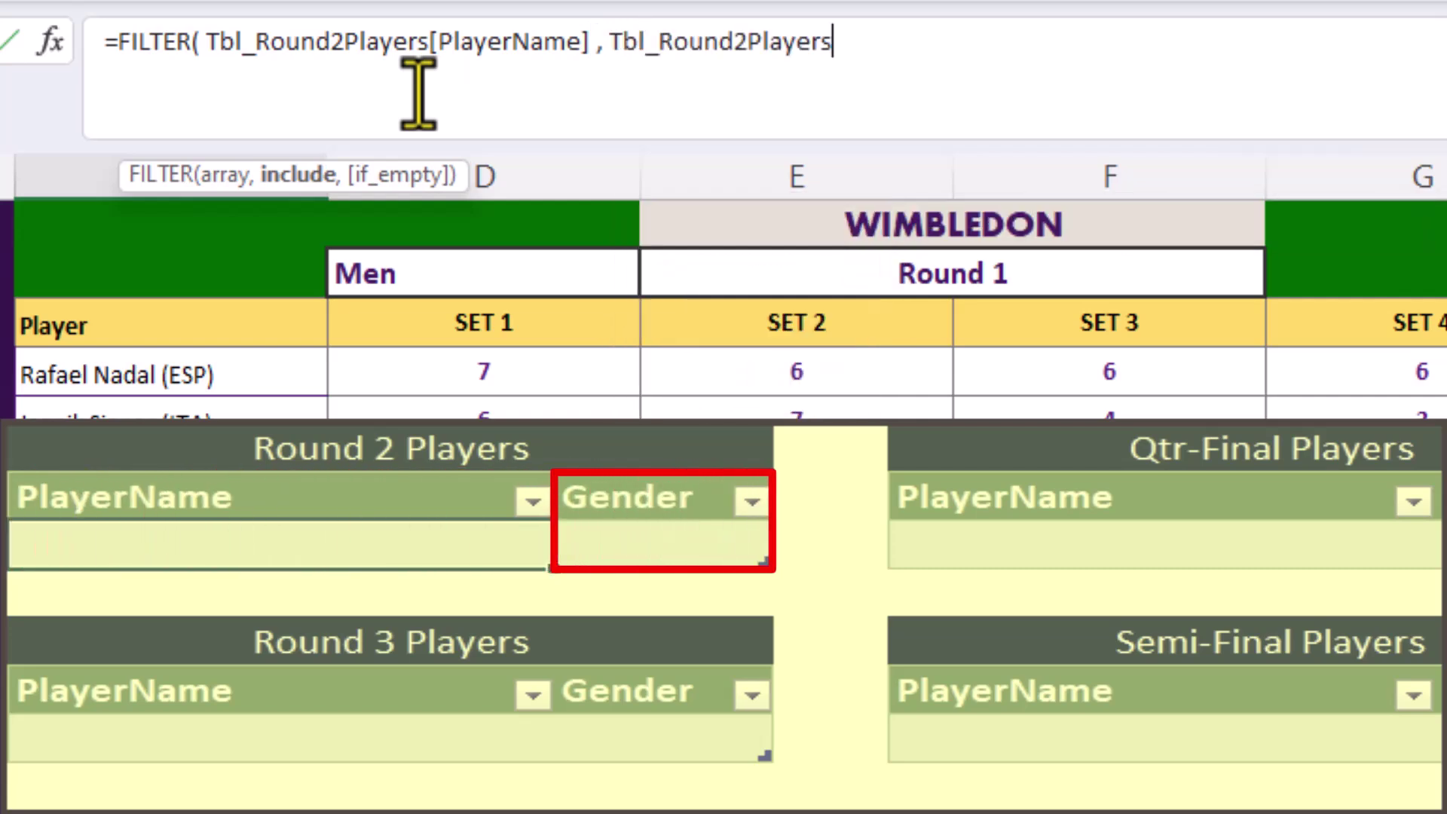
type("[g")
key("Tab")
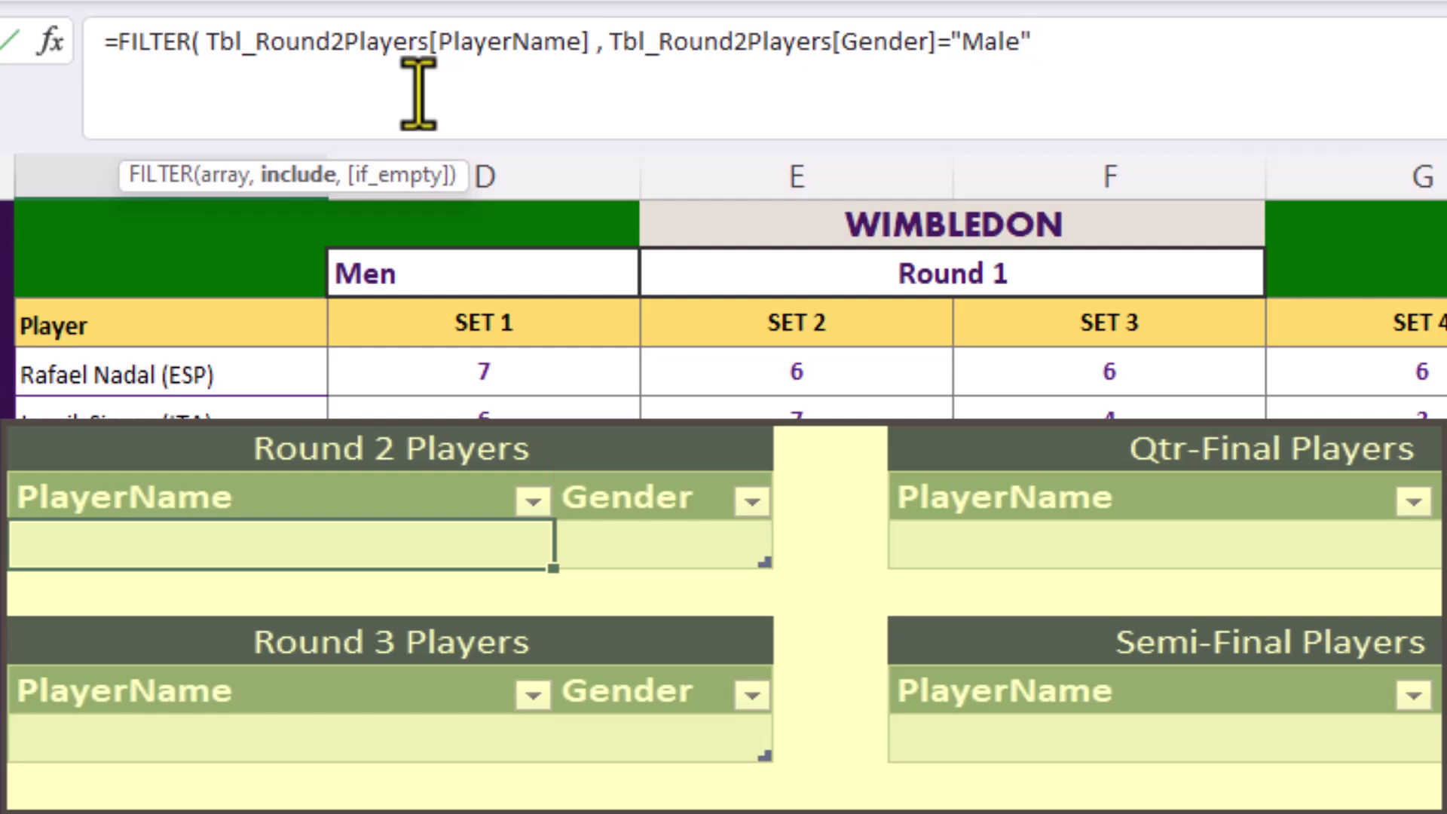
type(")")
key("Return")
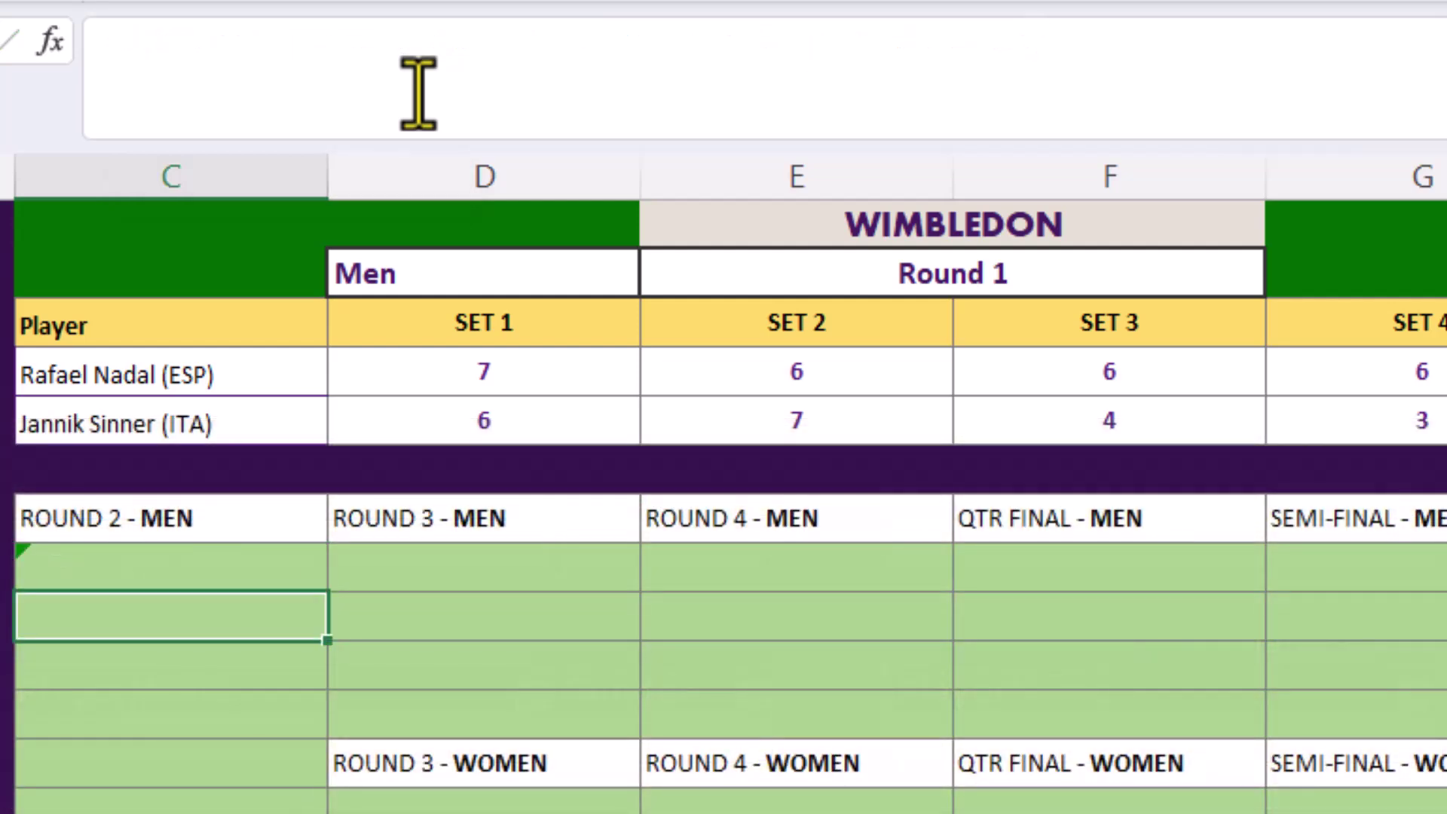
- Reuse the FILTER formula in the first cell under ROUND 3 - MEN, changing both table references to Tbl_Round3Players
left_click(372, 565)
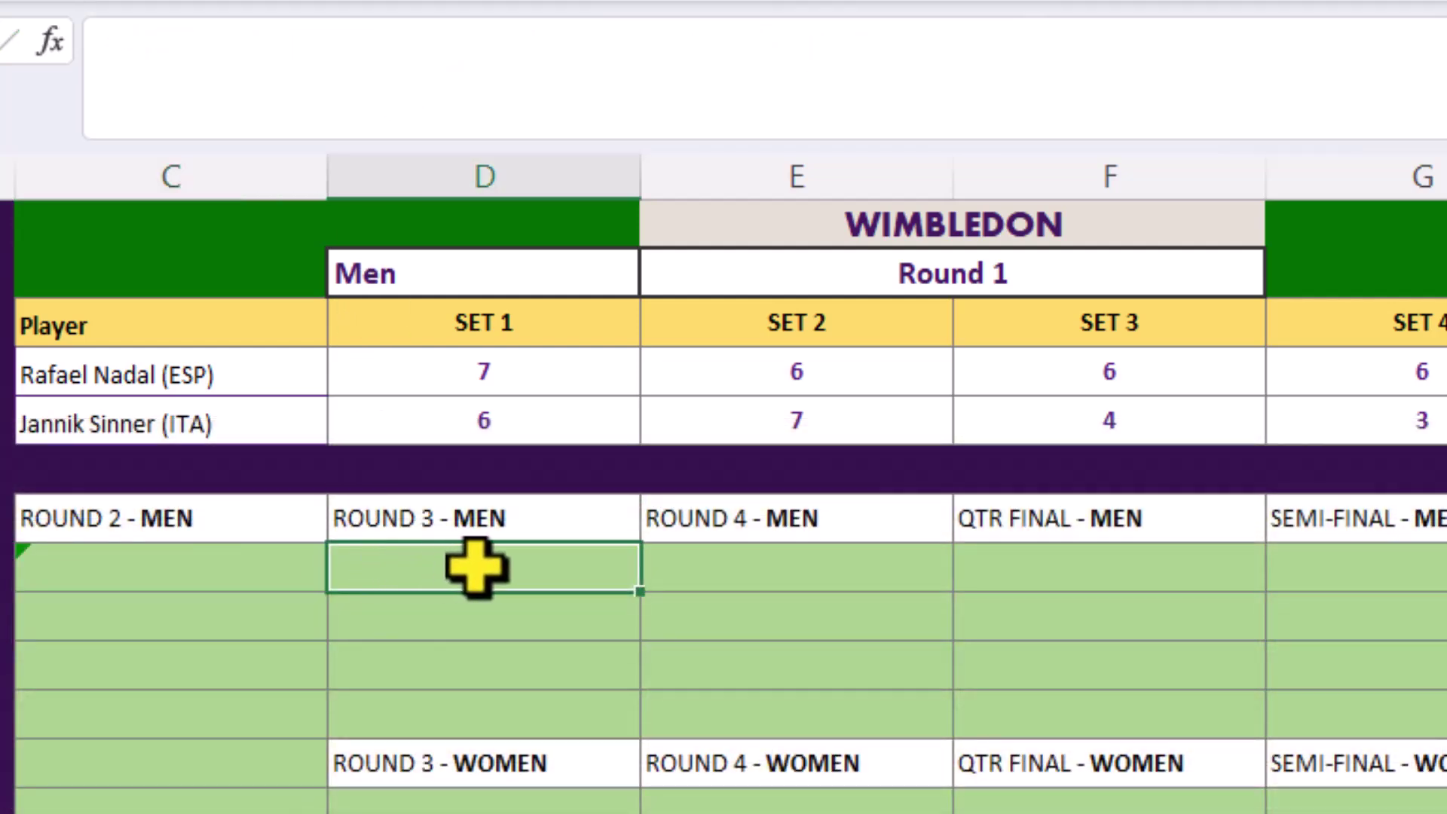
right_click(509, 46)
left_click(600, 237)
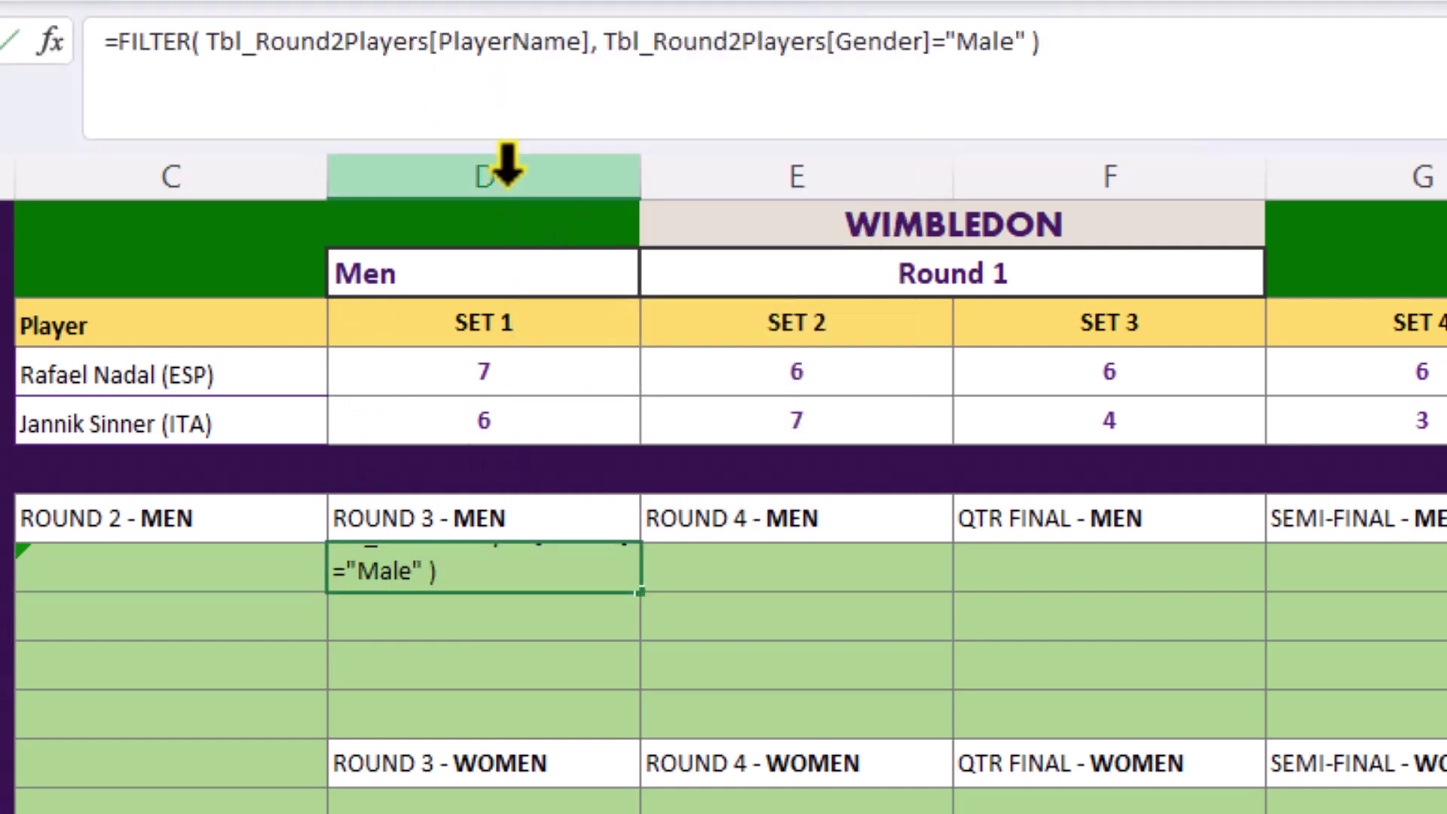
key("BackSpace")
type("3")
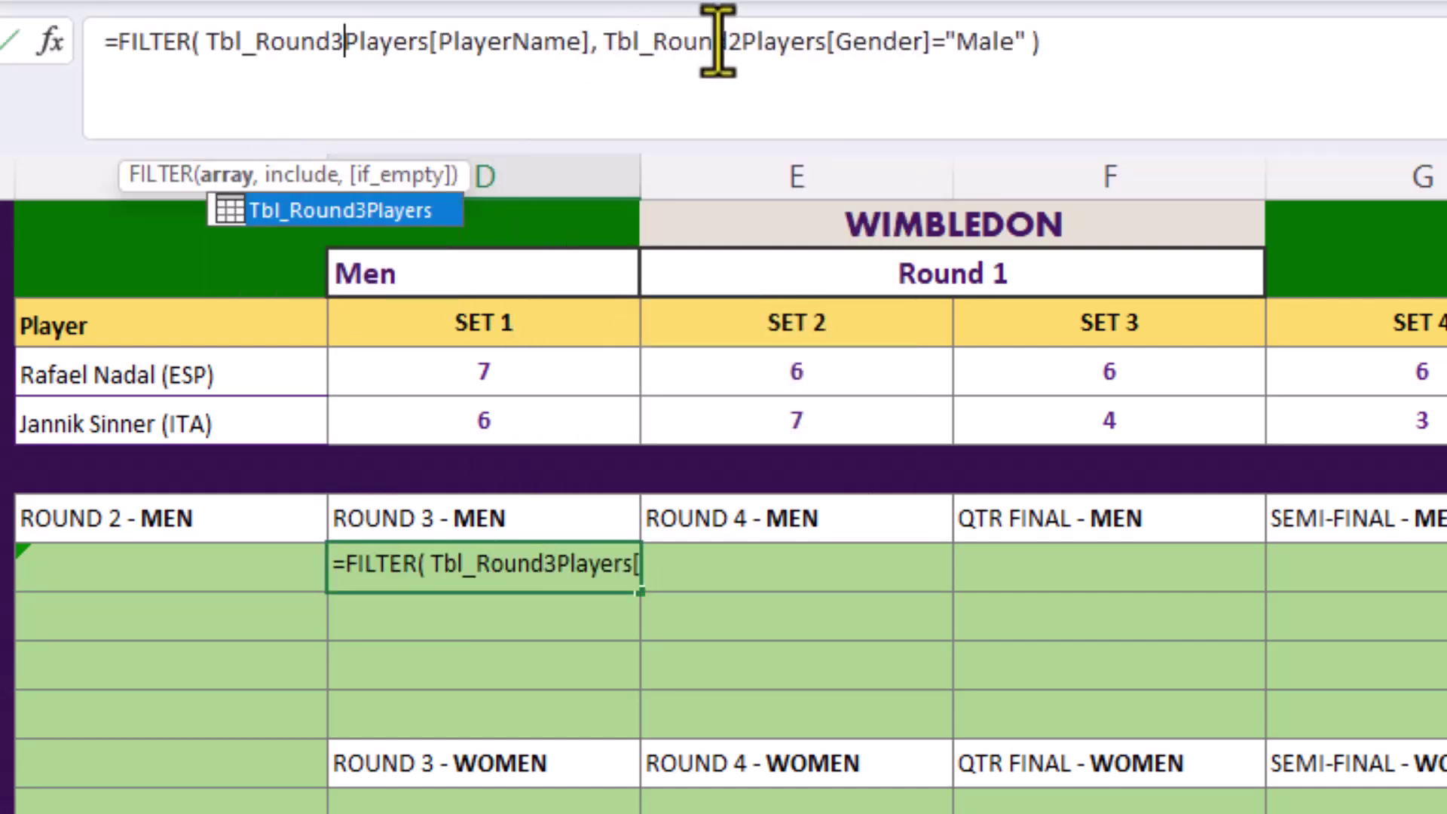
left_click(741, 42)
key("BackSpace")
type("3")
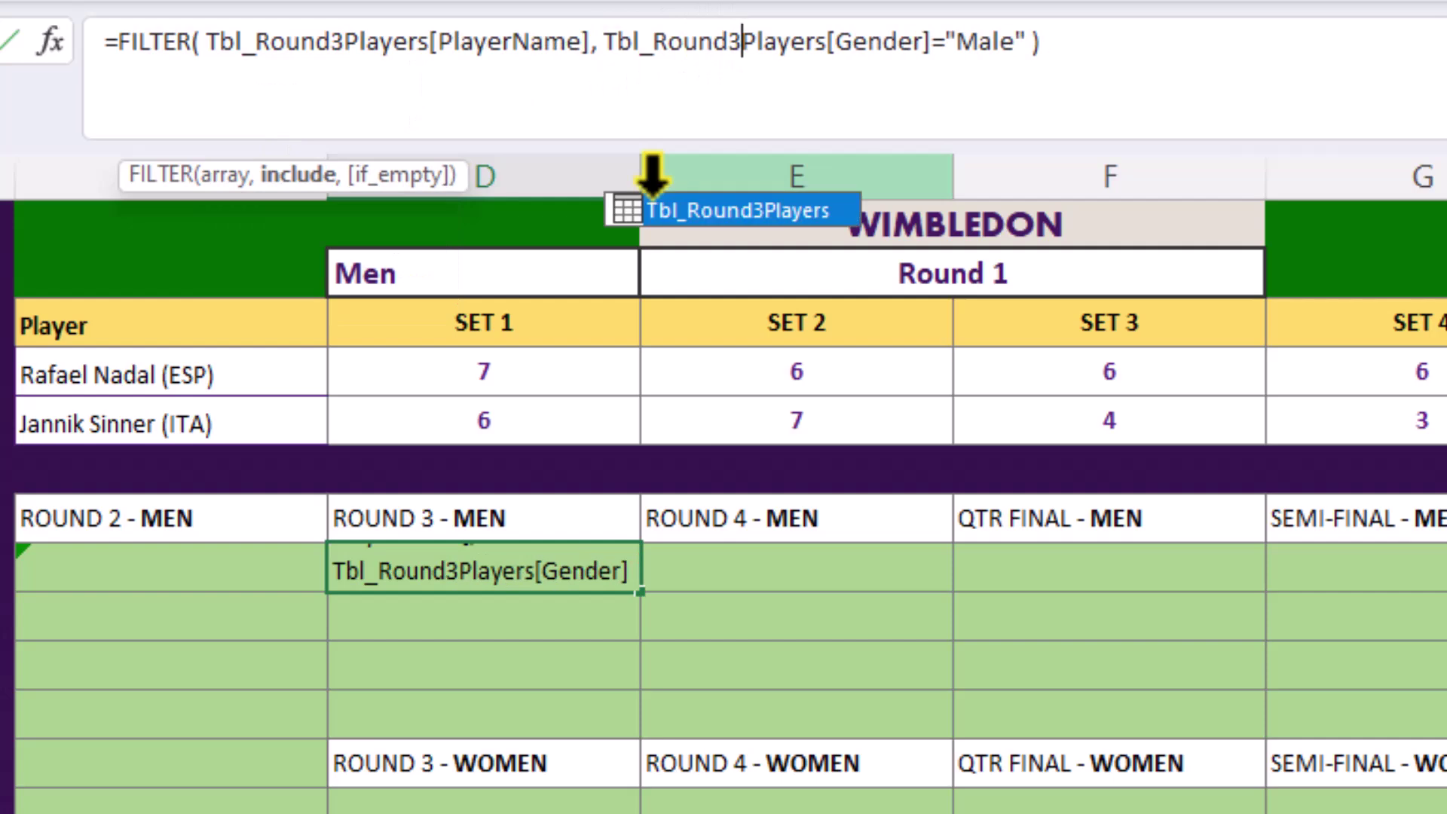
key("Return")
- Reuse the Round 2 men's FILTER formula in the first cell under ROUND 2 - WOMEN, with the gender criterion changed to "Female"
left_click(172, 567)
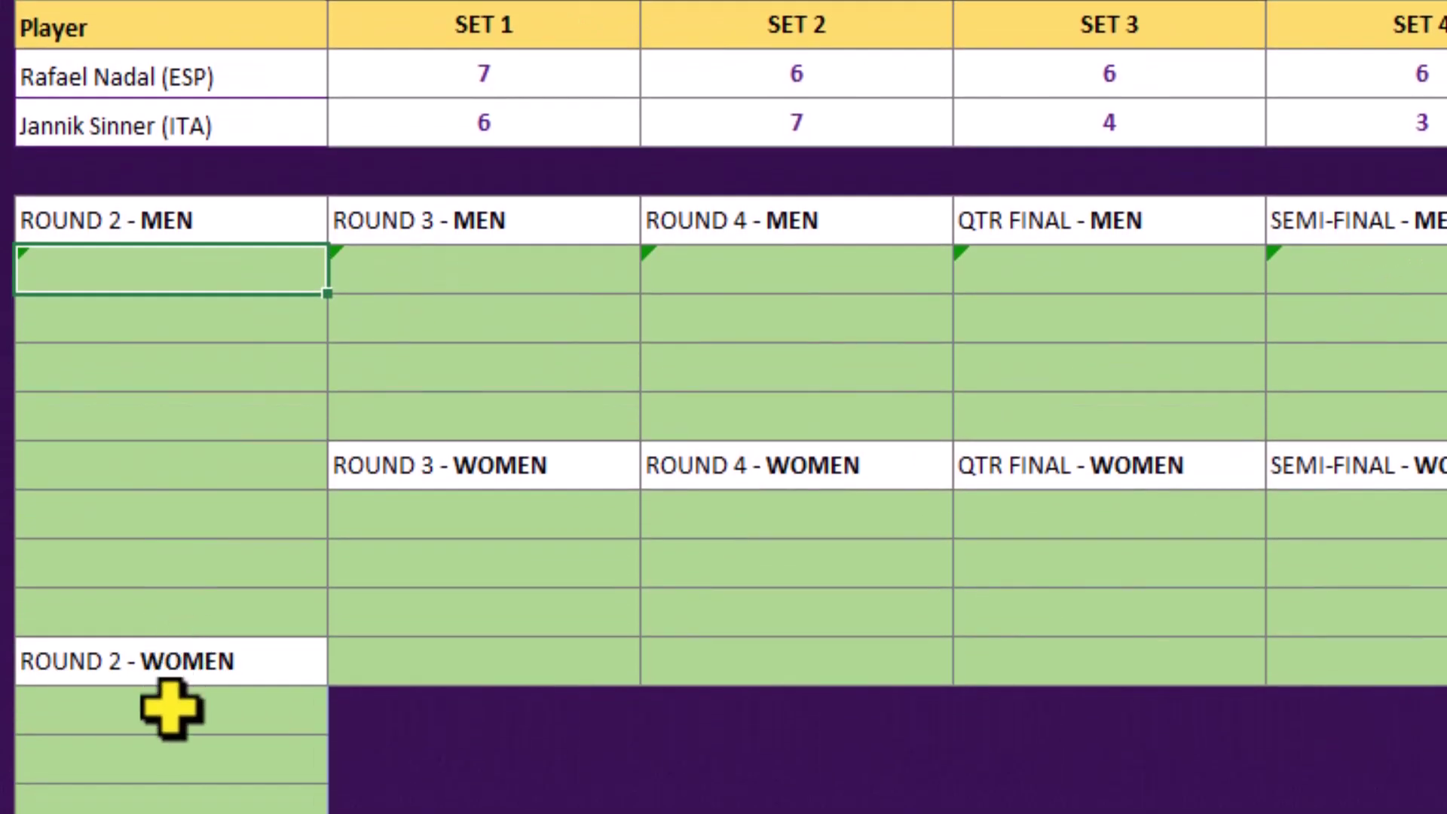
left_click(171, 709)
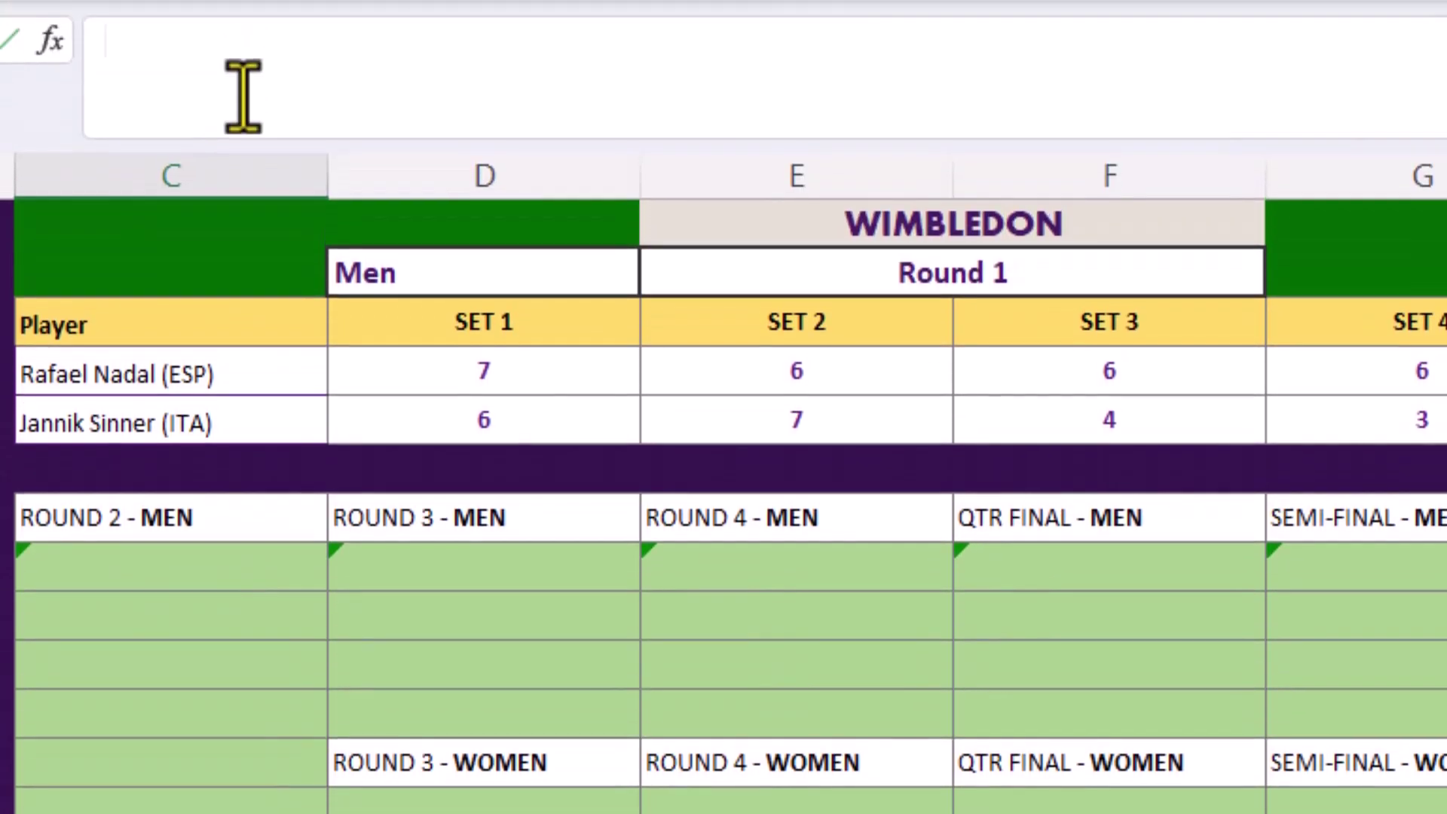
right_click(243, 97)
left_click(340, 284)
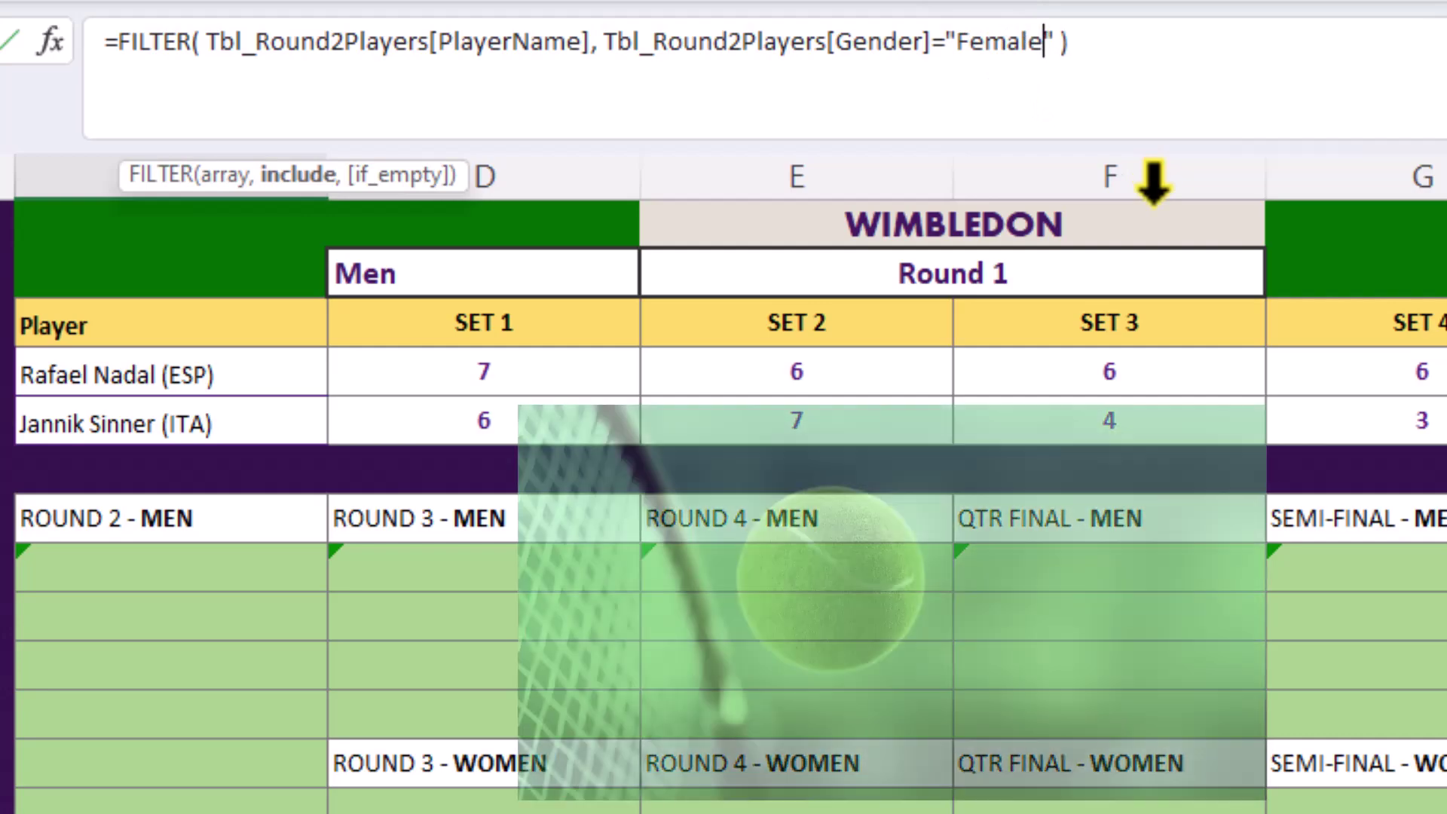
key("Escape")
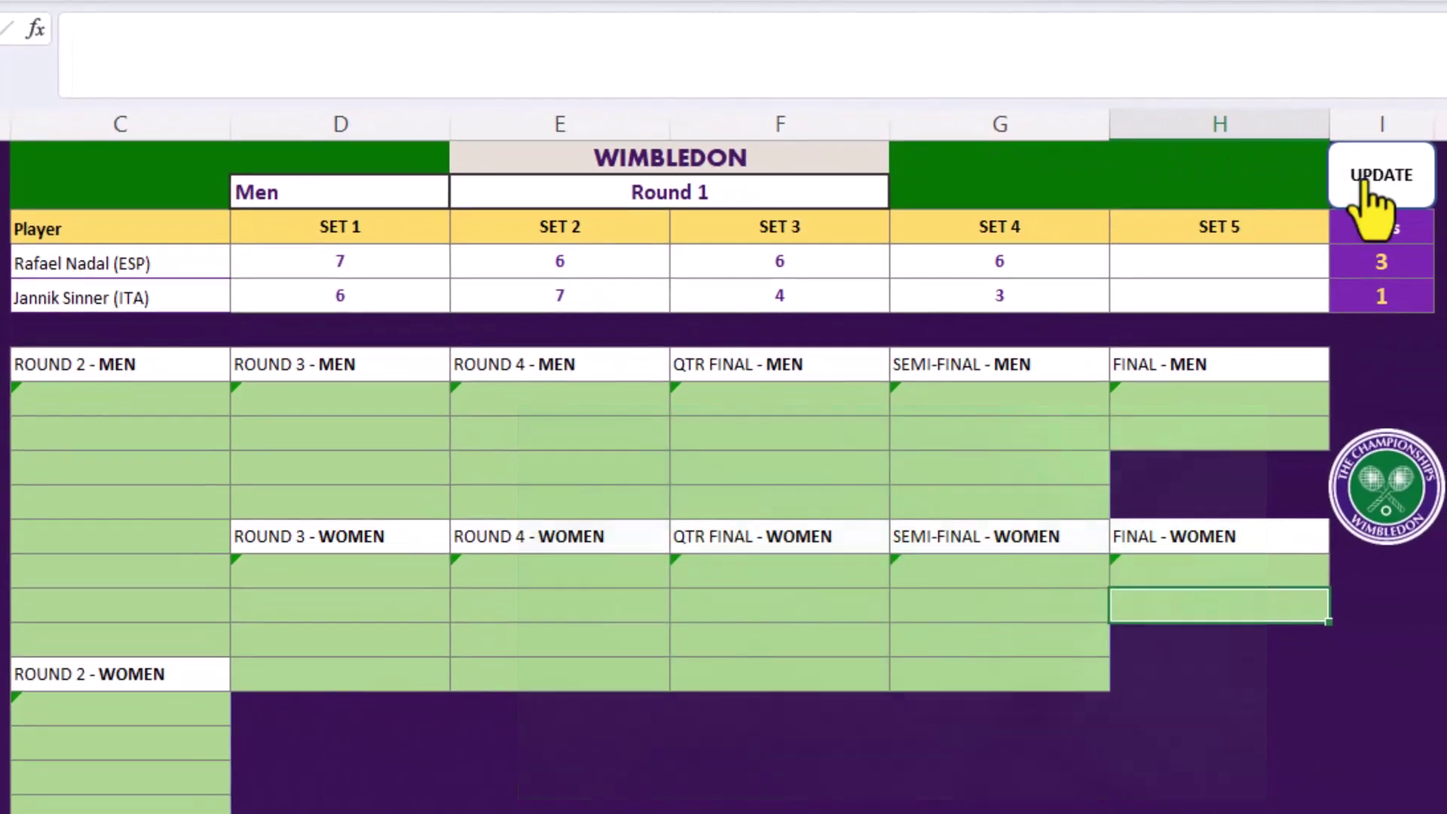
- Run the result update for the Nadal–Sinner match, confirm the score and dismiss the completion message
left_click(1371, 208)
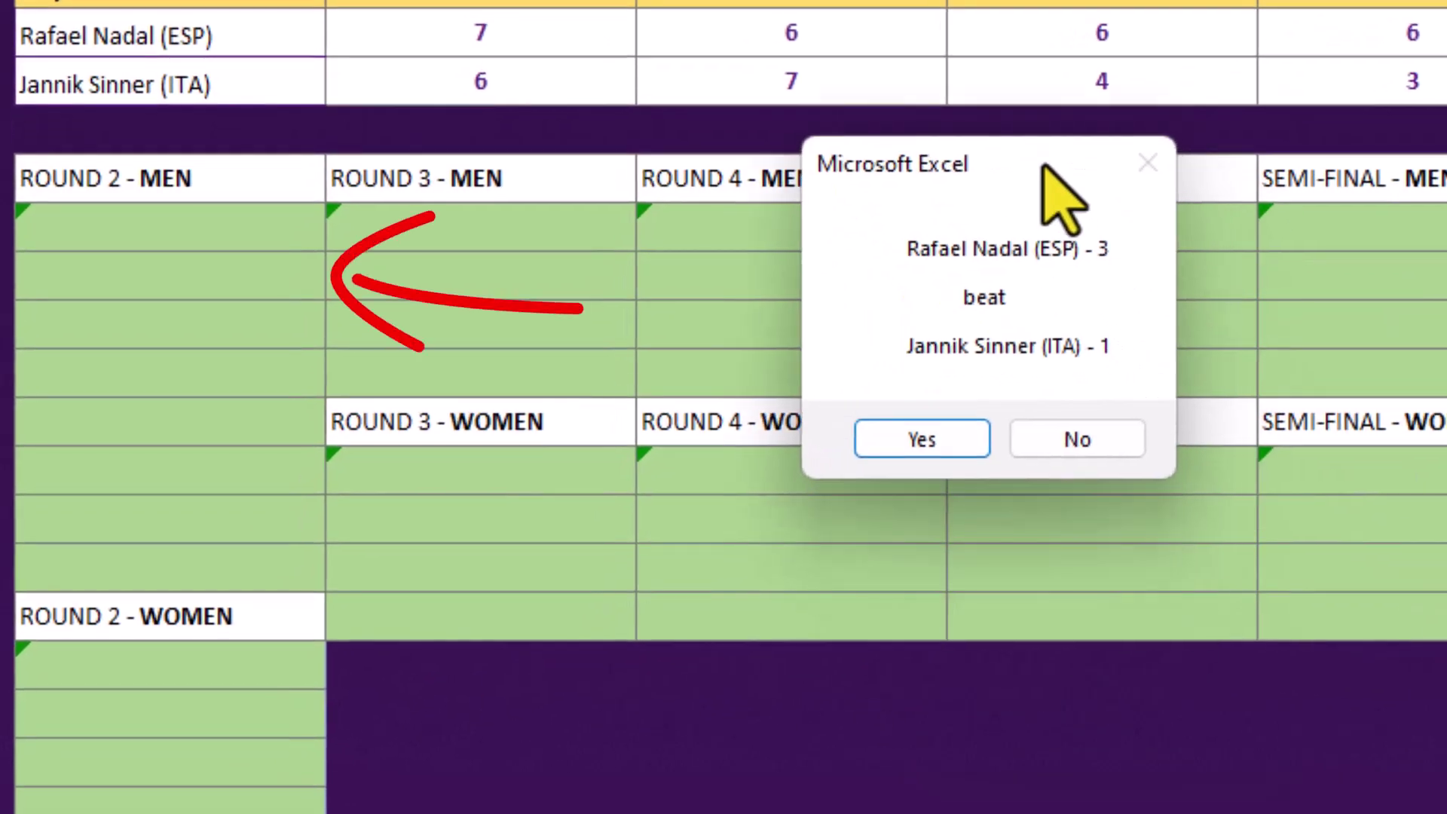
left_click(954, 440)
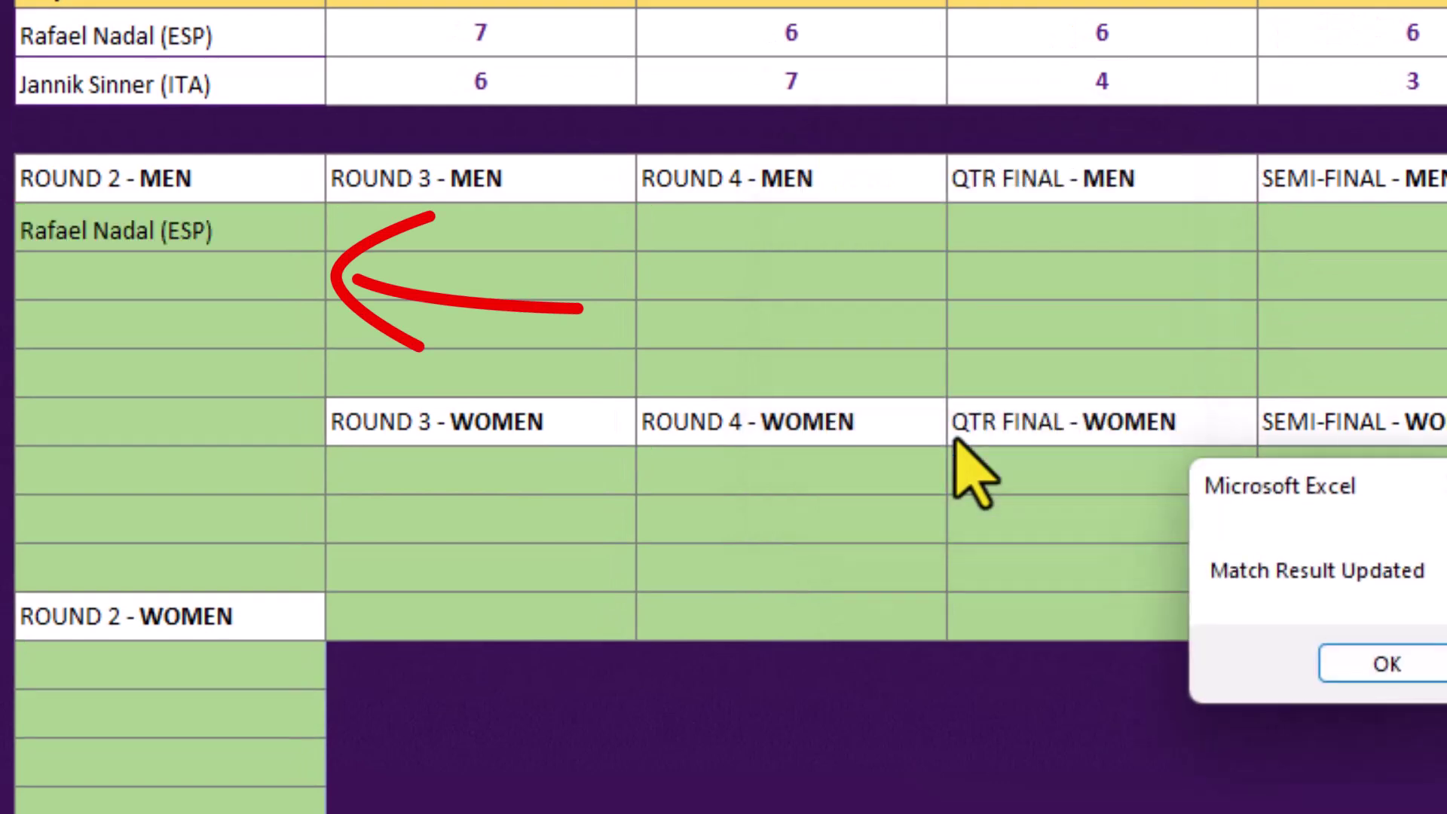
left_click_drag(1349, 479, 951, 199)
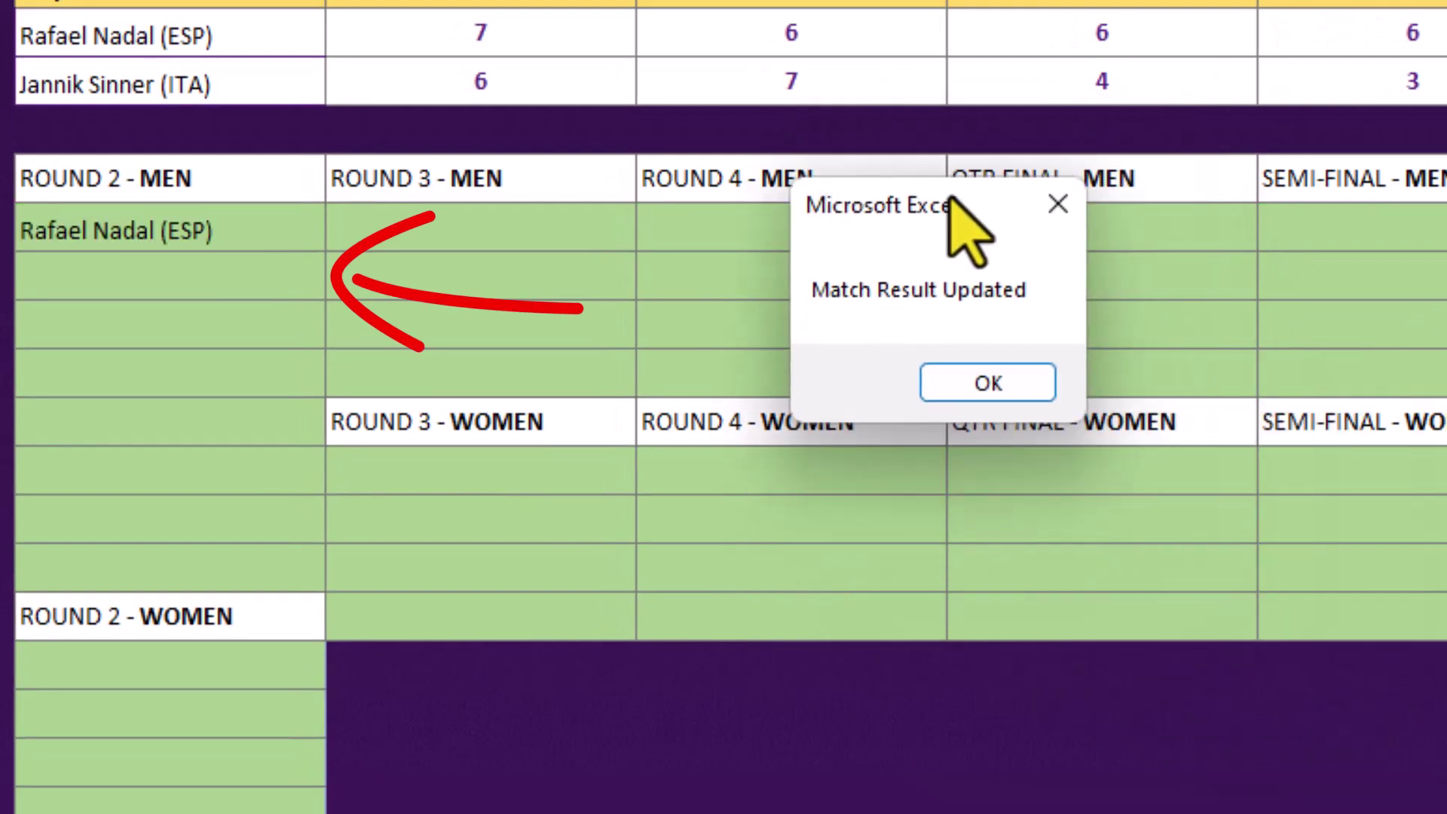
left_click(963, 386)
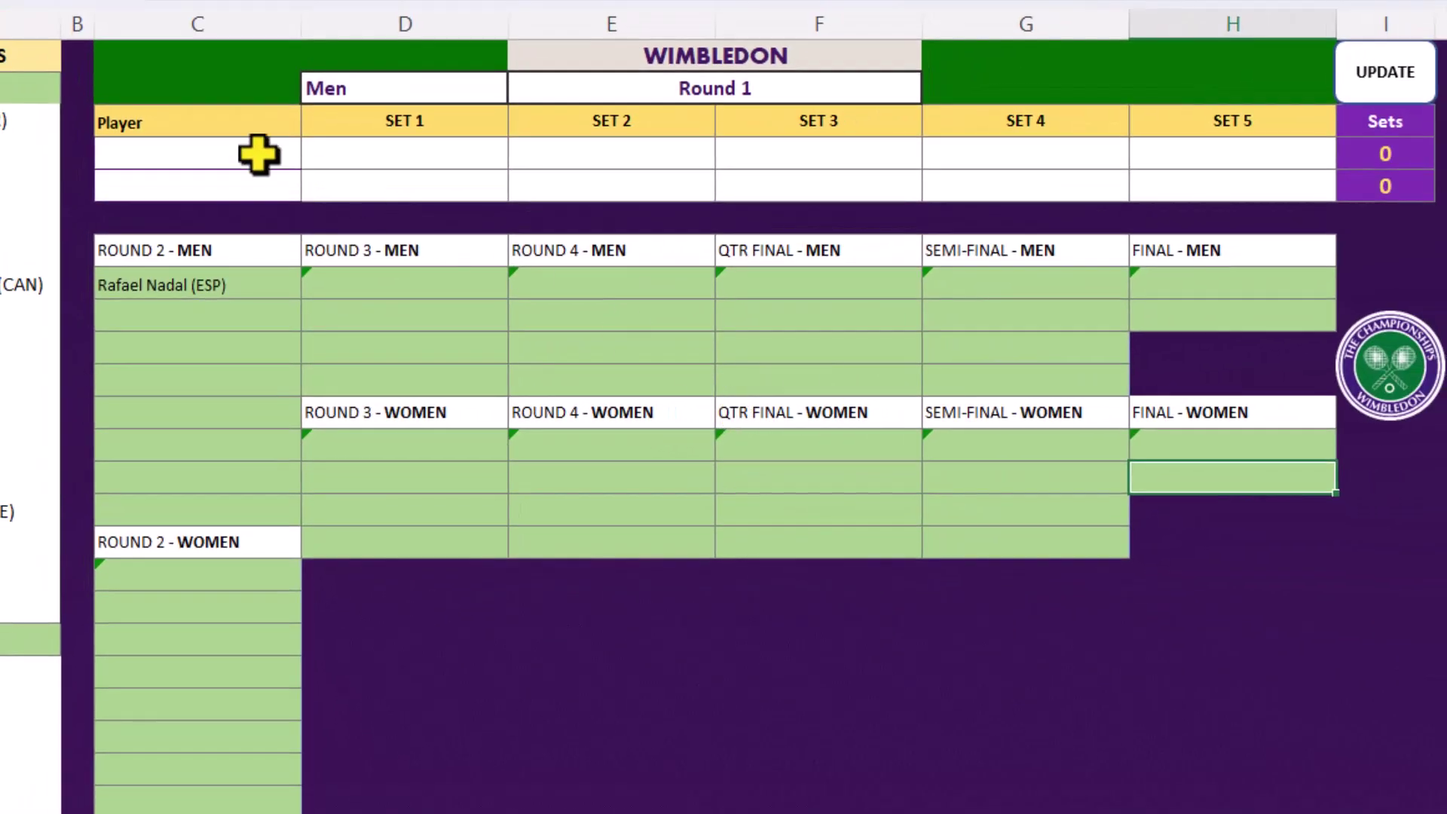
- Choose Novak Djokovic (SRB) as the first player in C4 and Casper Ruud (NOR) as the second in C5
left_click(258, 154)
left_click(312, 157)
left_click_drag(305, 202, 309, 279)
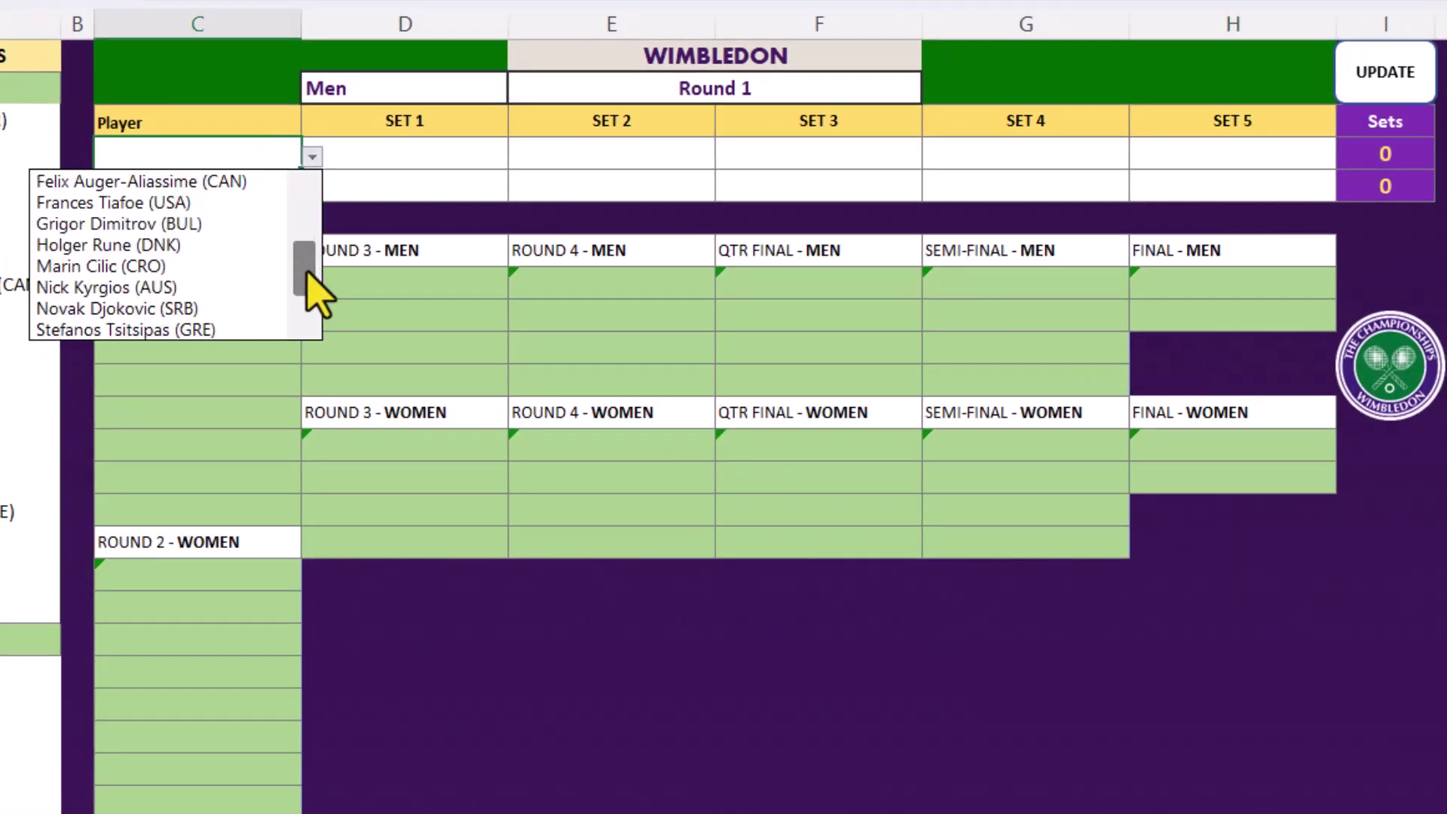
key("Escape")
left_click(288, 188)
left_click(312, 189)
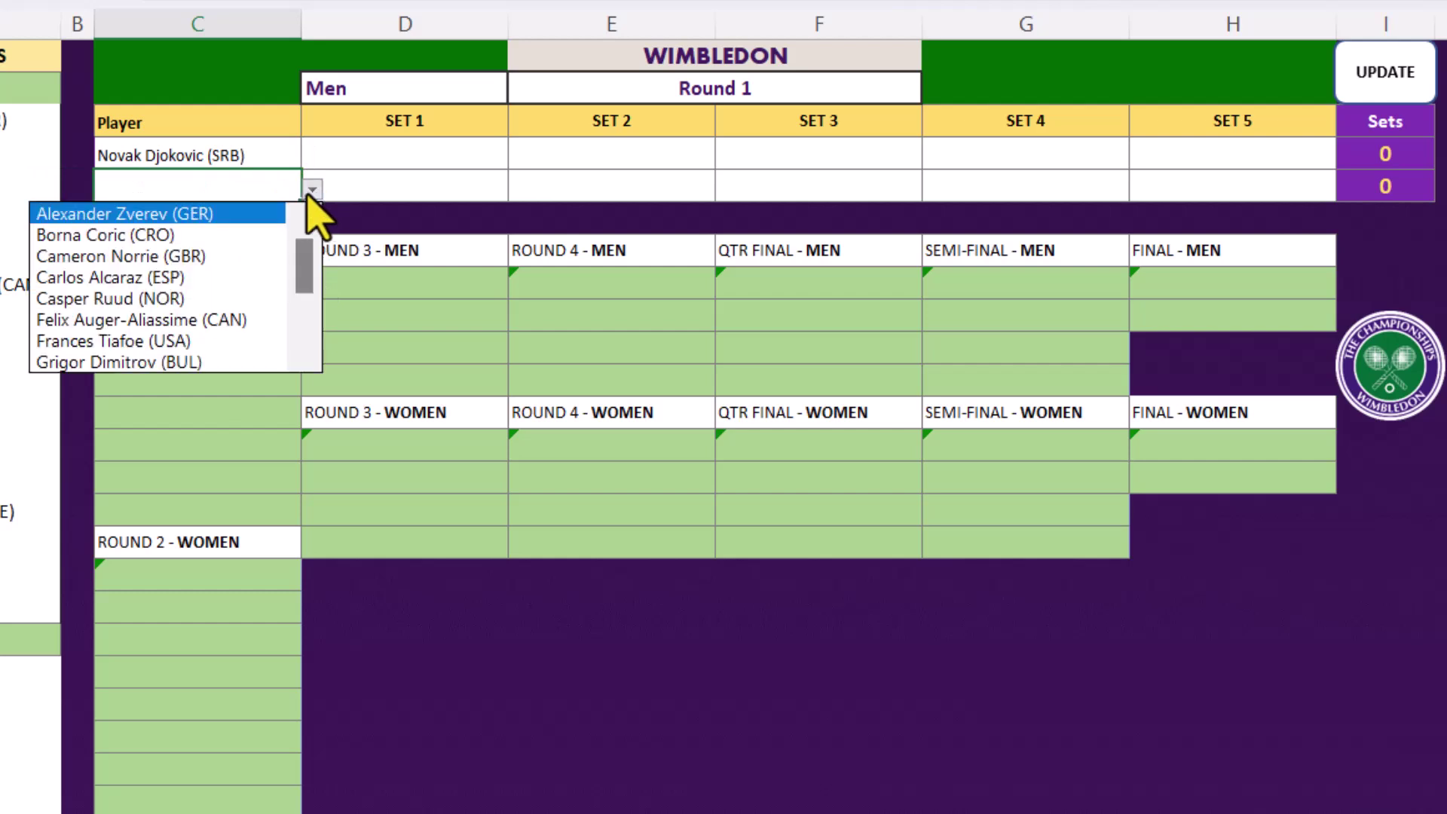
left_click(252, 300)
- Enter the scores for Sets 1 to 3: 6, 6, 6 for Novak Djokovic and 1, 2, 3 for Casper Ruud
left_click(389, 156)
type("6")
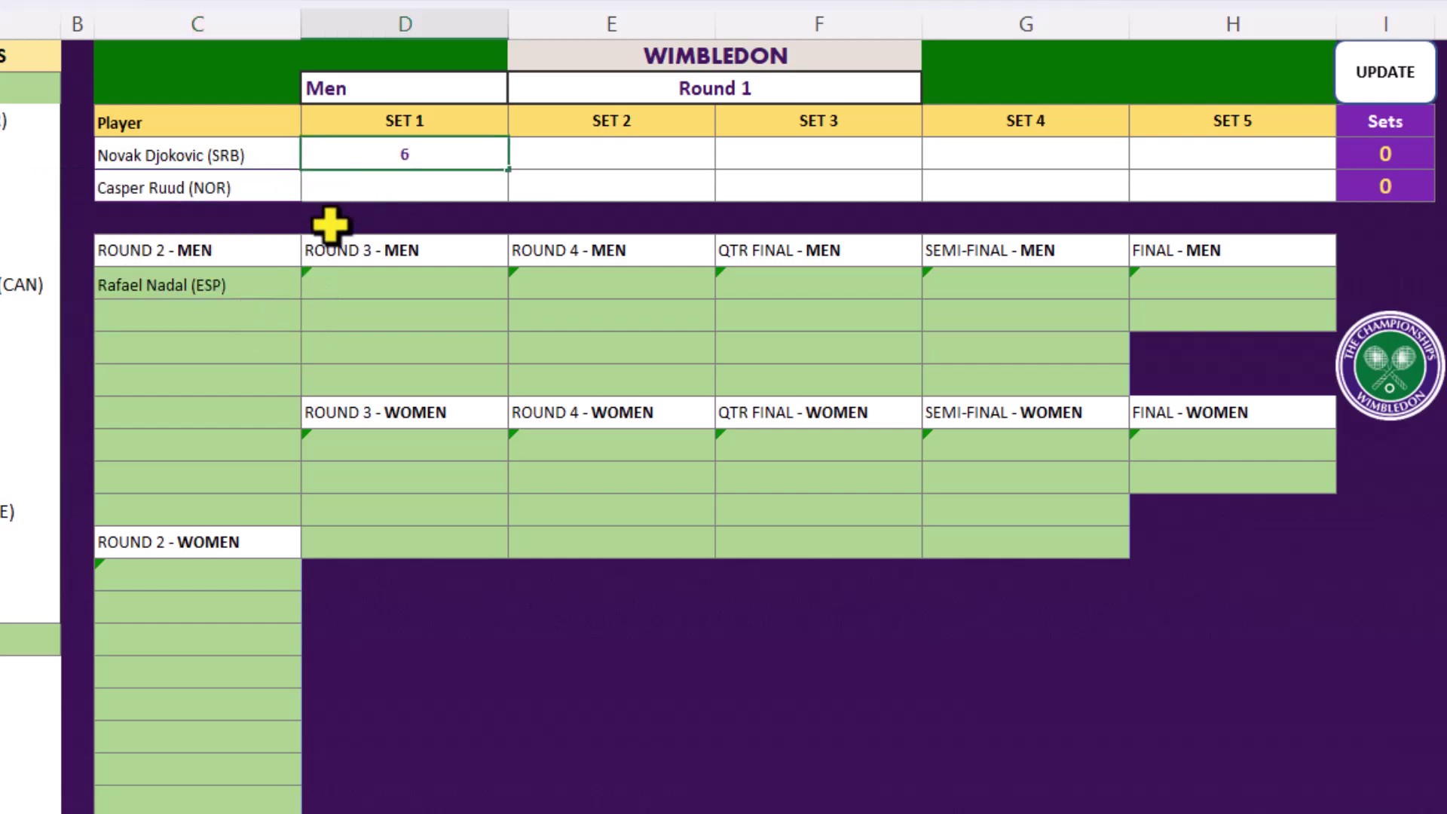
key("Return")
type("1")
key("Tab")
type("2")
key("Tab")
key("Up")
type("6")
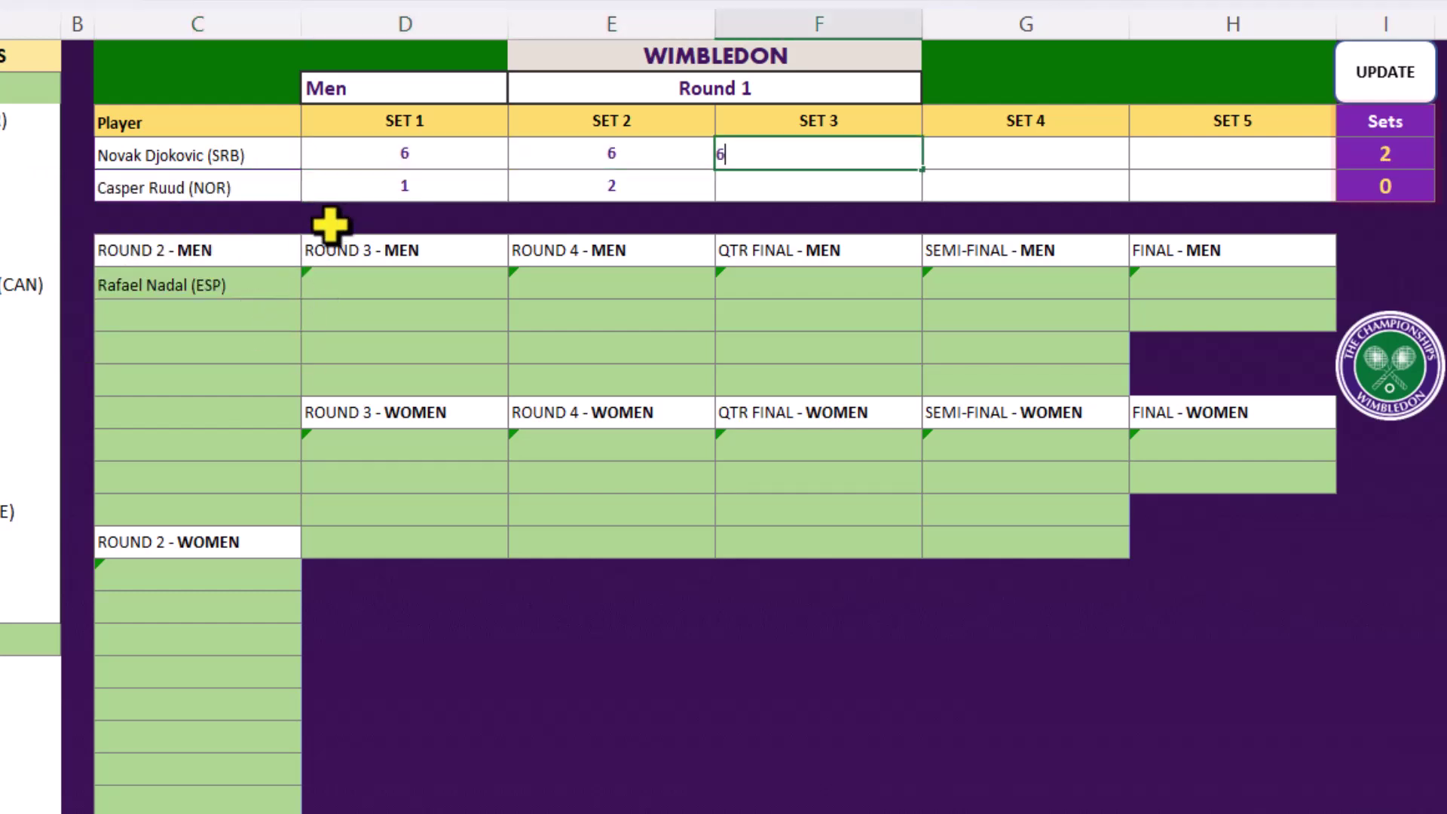
key("Return")
type("3")
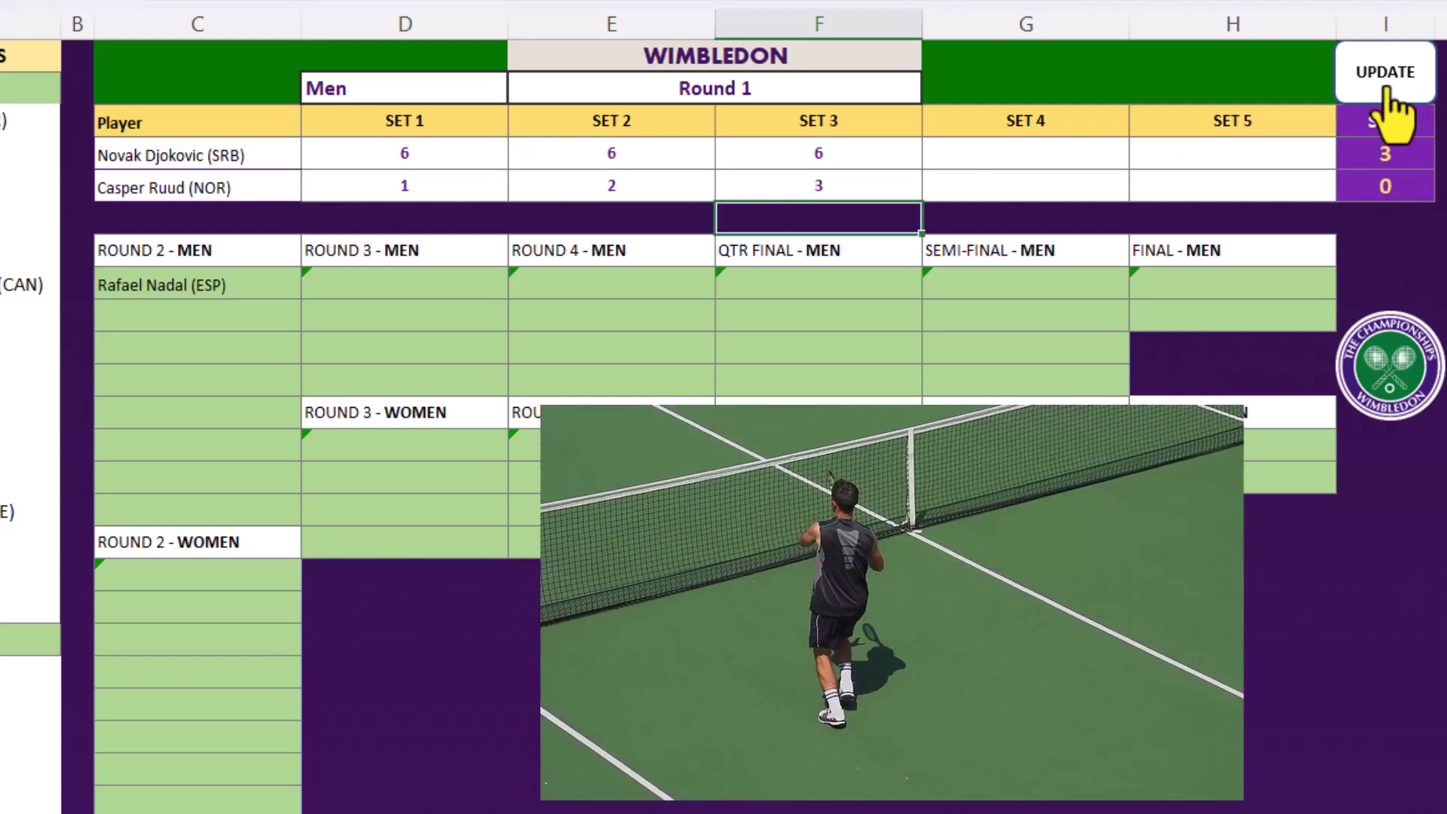
- Run the result update for the Djokovic–Ruud match, confirm the score and dismiss the completion message
left_click(1387, 75)
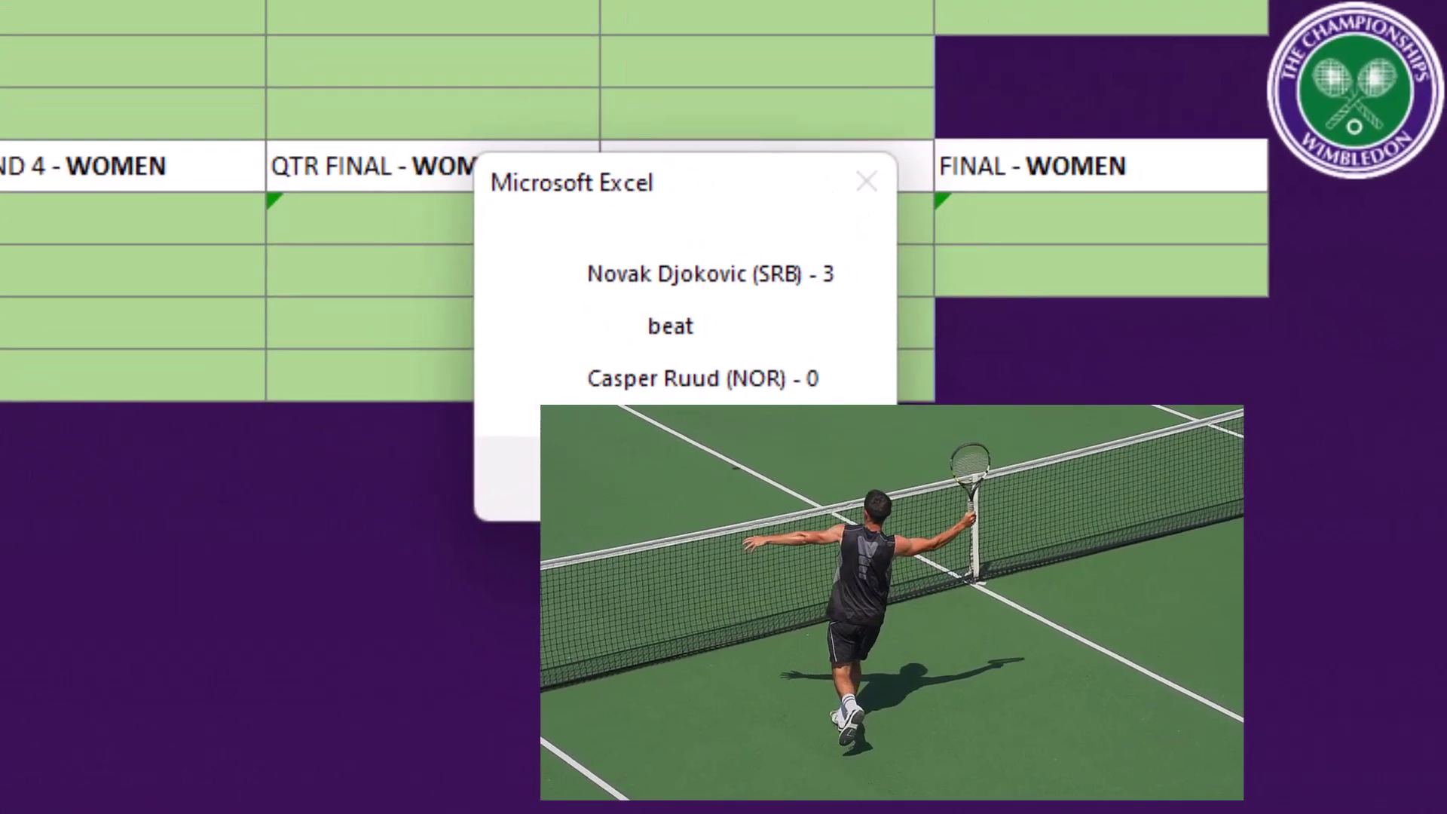
key("Return")
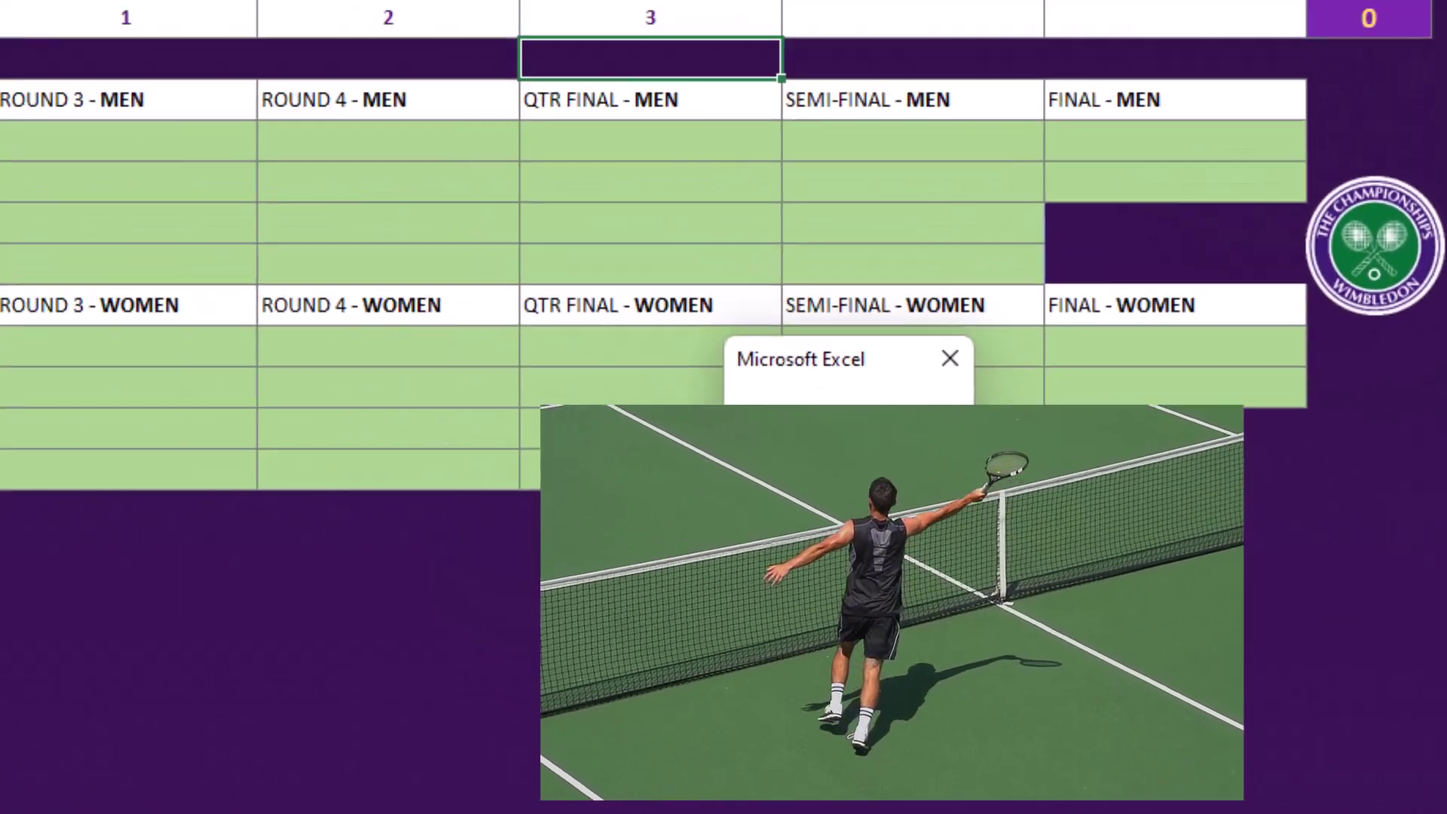
key("Return")
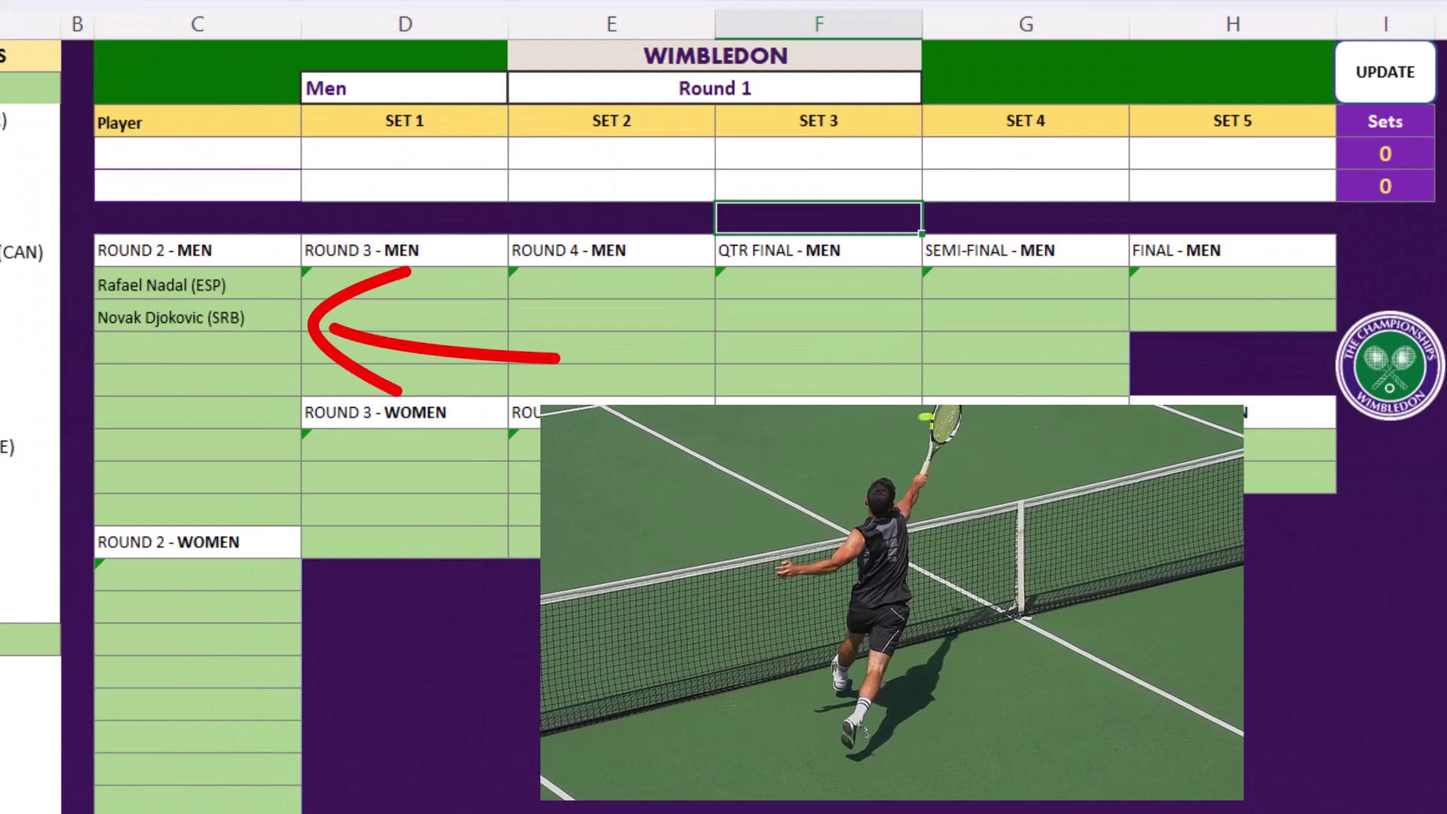
- Choose Marin Cilic (CRO) as the first player in C4 and Alexander Zverev (GER) as the second in C5
left_click(258, 156)
left_click(312, 154)
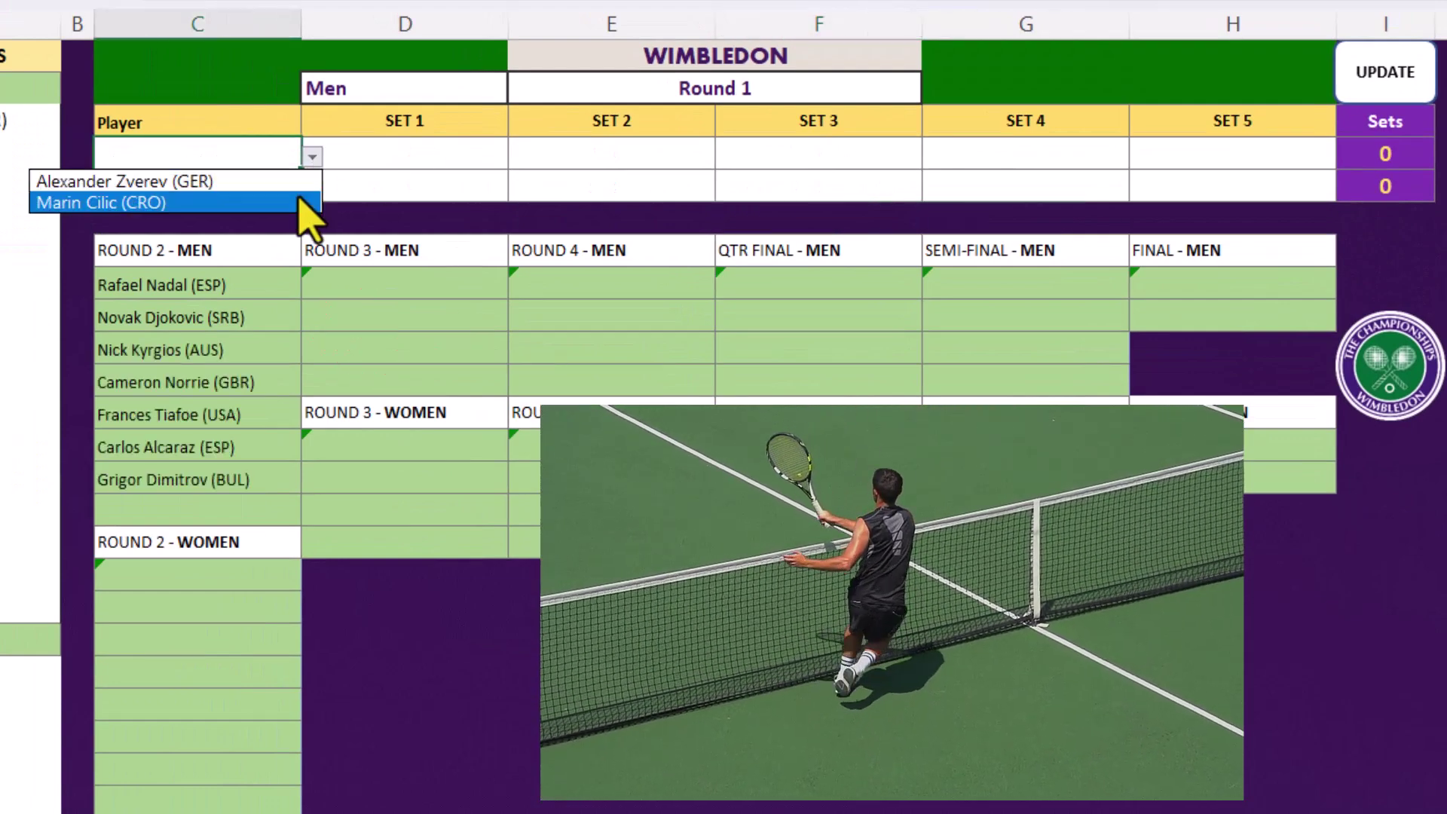
left_click(297, 199)
left_click(291, 187)
left_click(312, 190)
left_click(287, 213)
- Enter the scores for Sets 1 to 3: 6, 7, 7 for Marin Cilic and 2, 6, 5 for Alexander Zverev
left_click(355, 151)
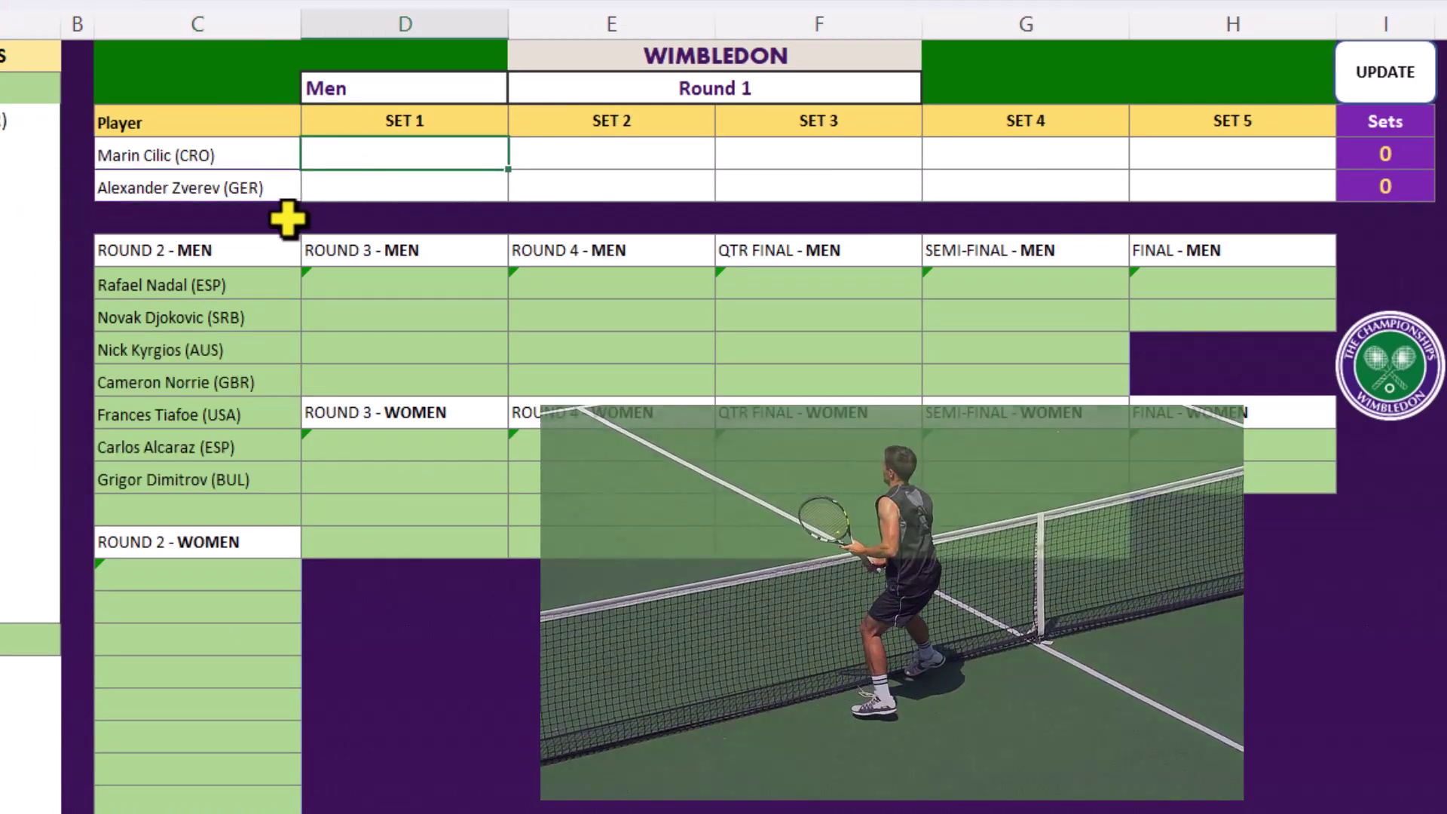
type("6")
key("Return")
type("2")
key("Tab")
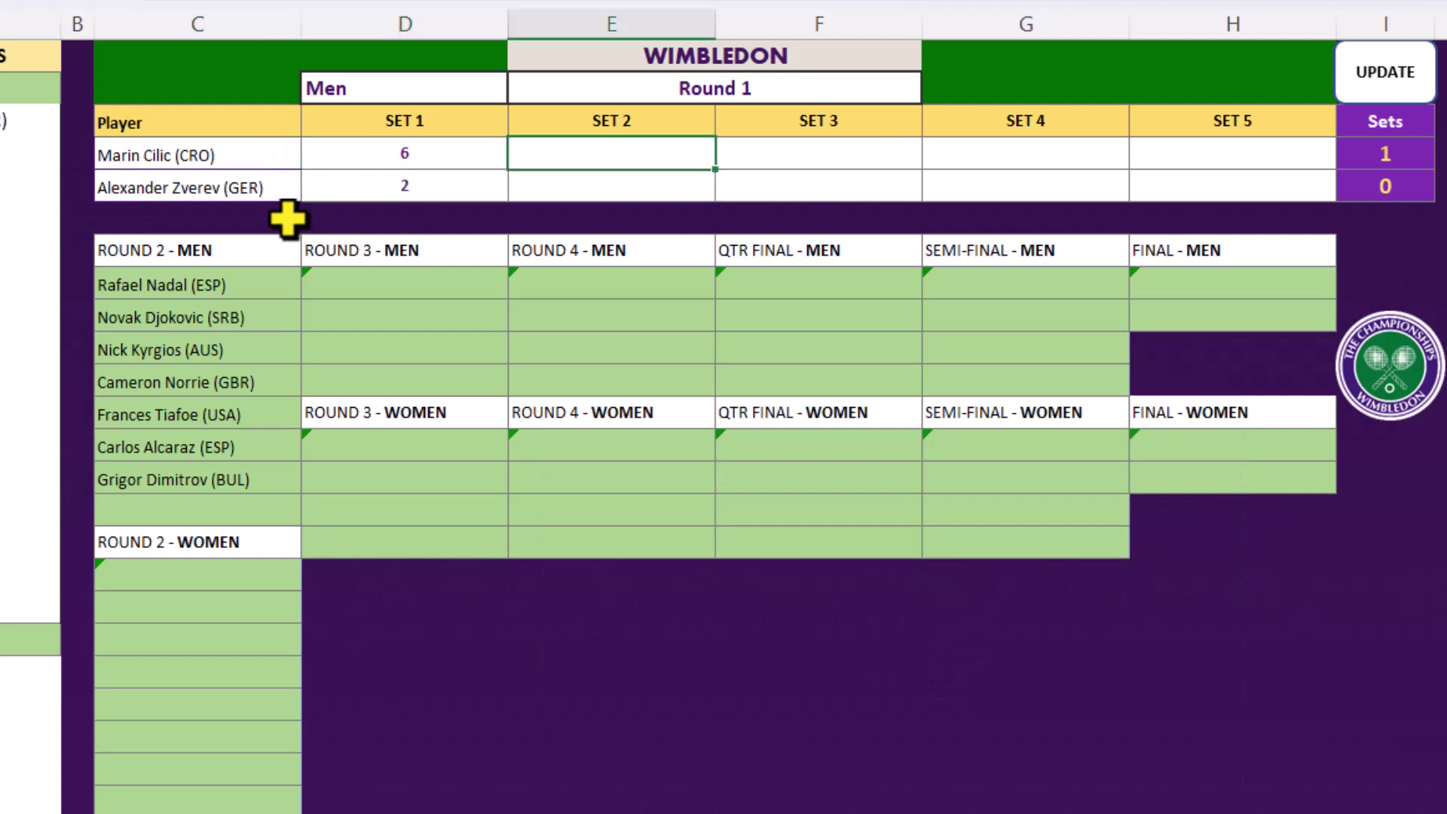
type("6")
key("Tab")
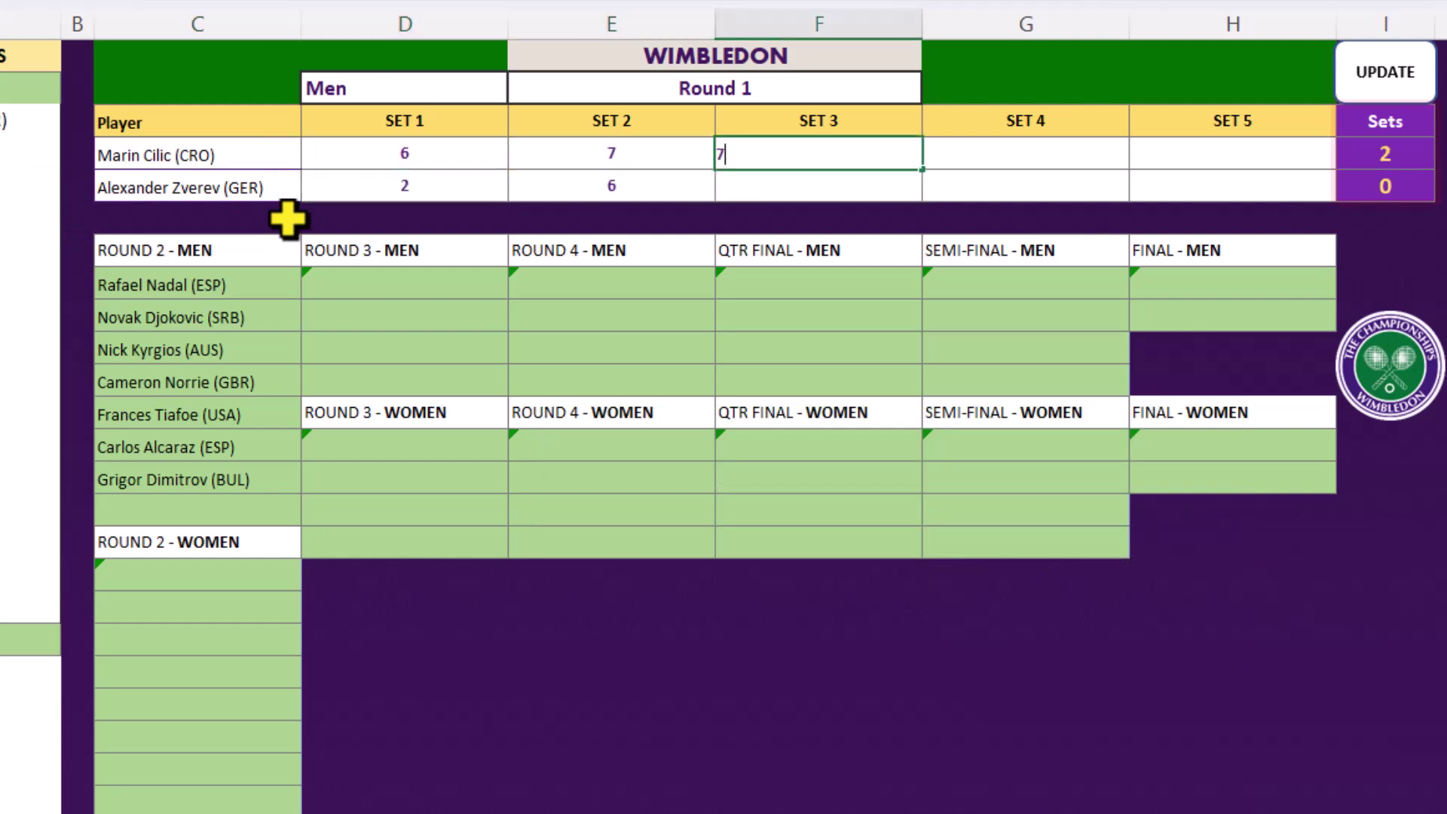
type("7")
key("Return")
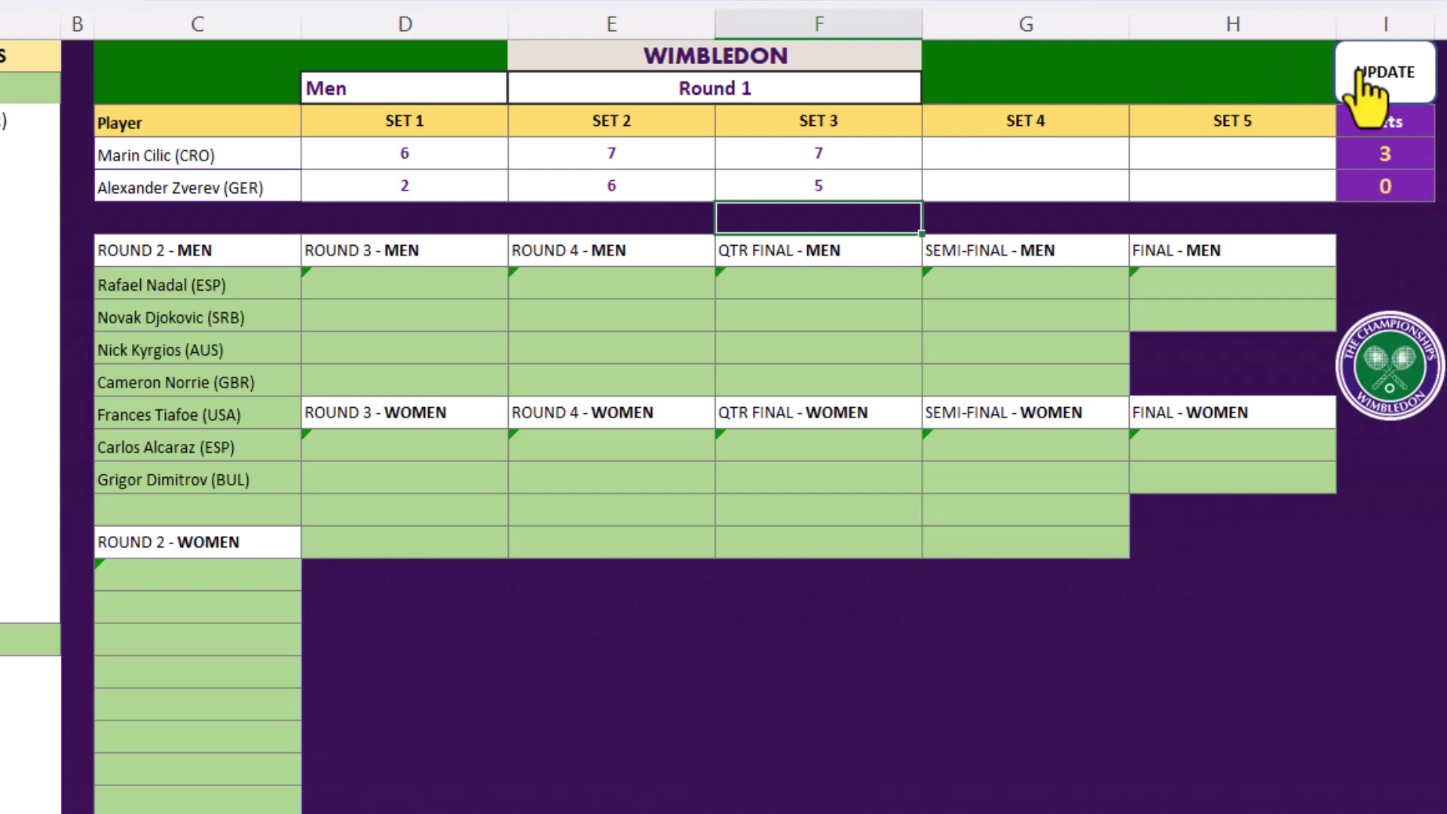
- Run the result update for the Cilic–Zverev match, confirm the score and dismiss the completion message
left_click(1385, 71)
left_click(944, 606)
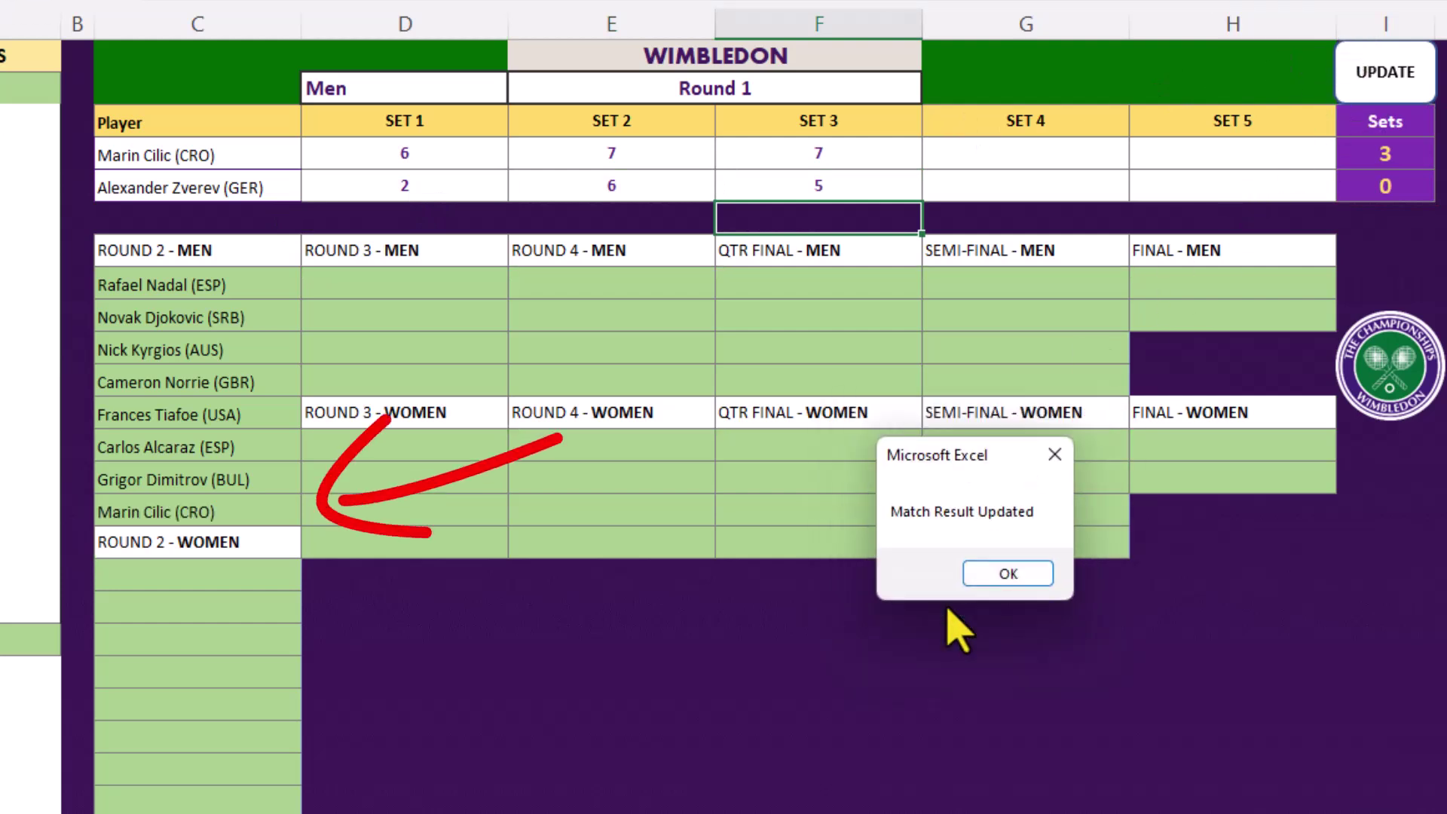
left_click(987, 577)
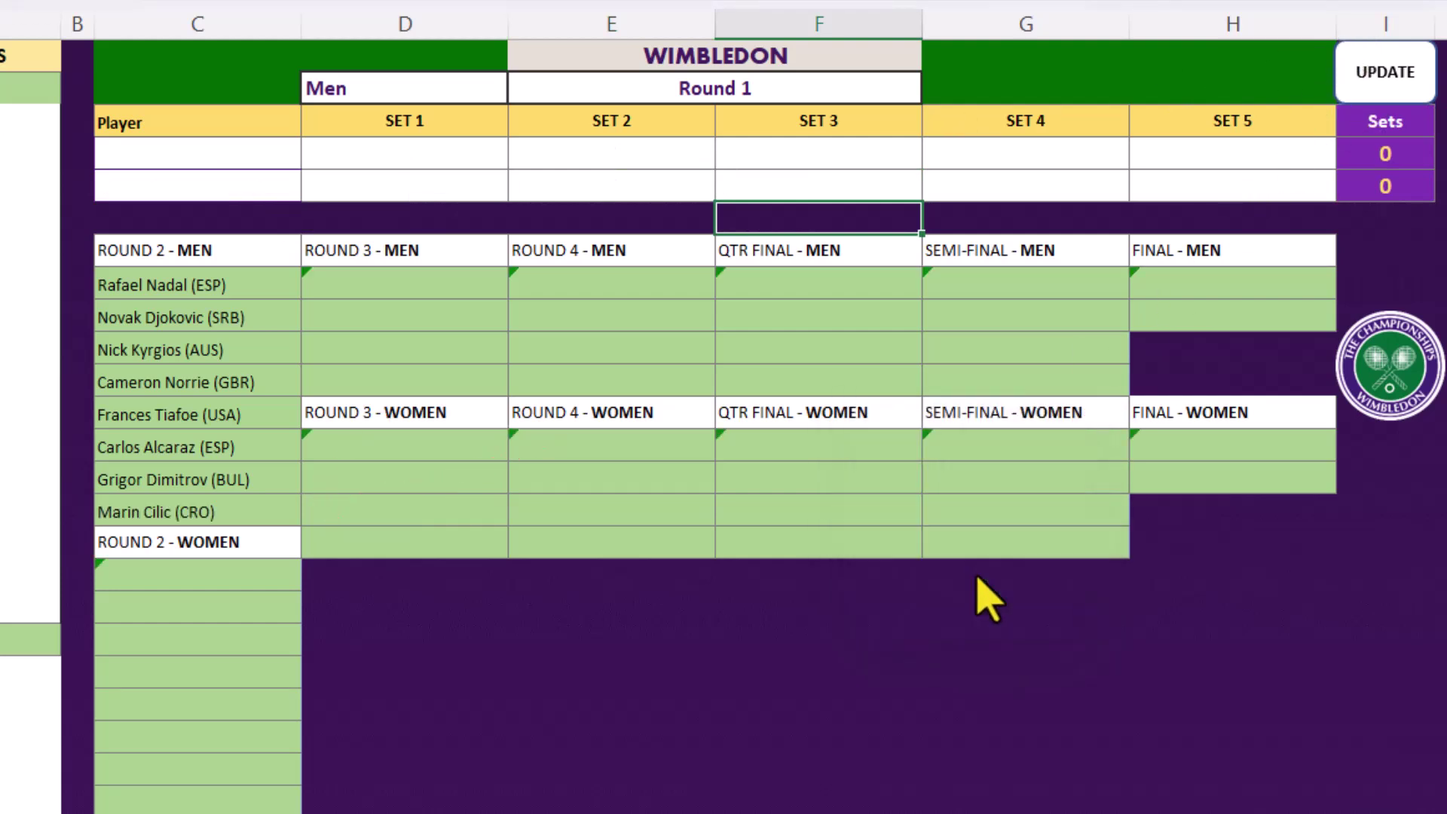
- Set the round selector under the WIMBLEDON heading to Round 2
left_click(834, 89)
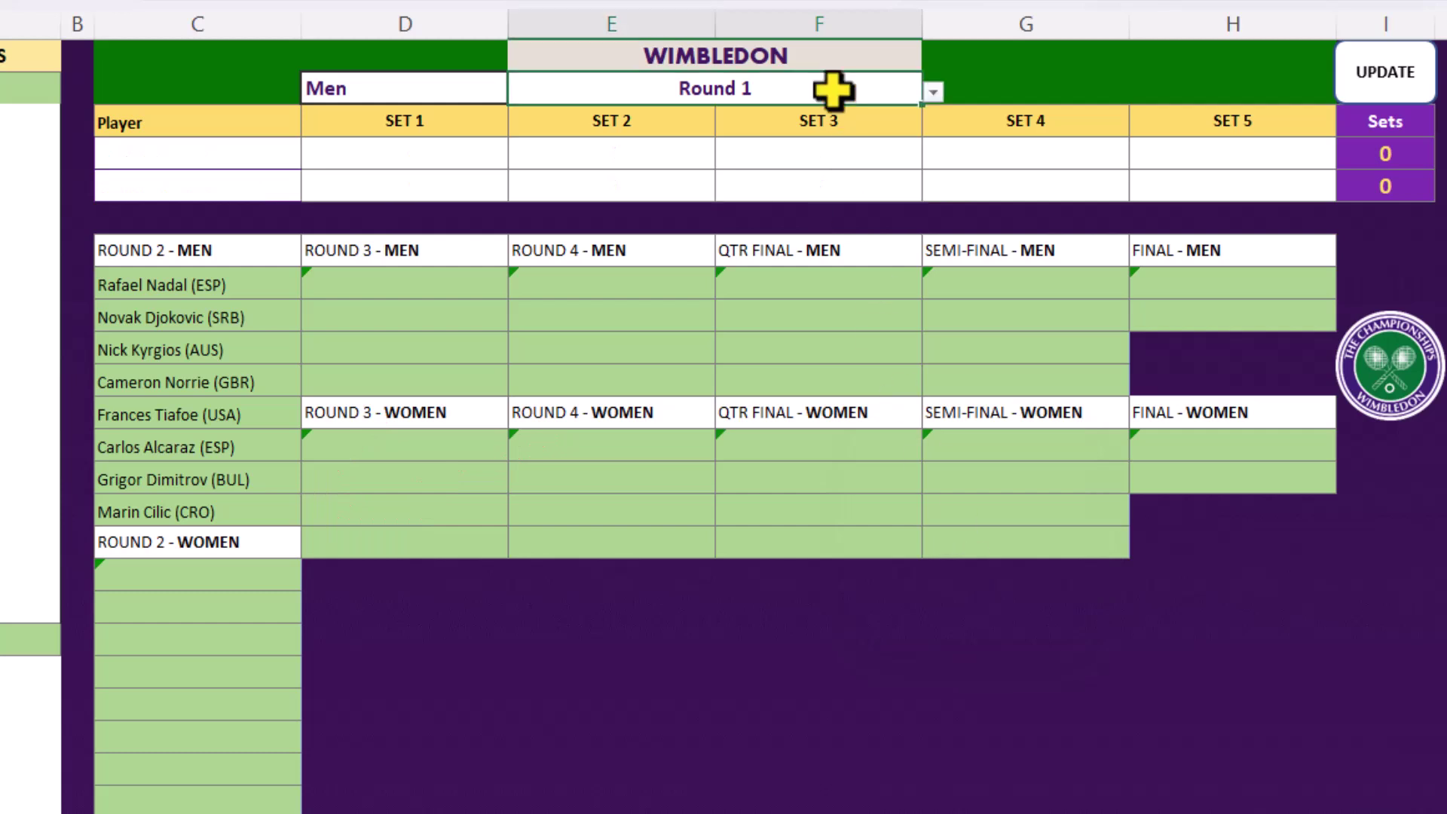
left_click(933, 91)
left_click(911, 140)
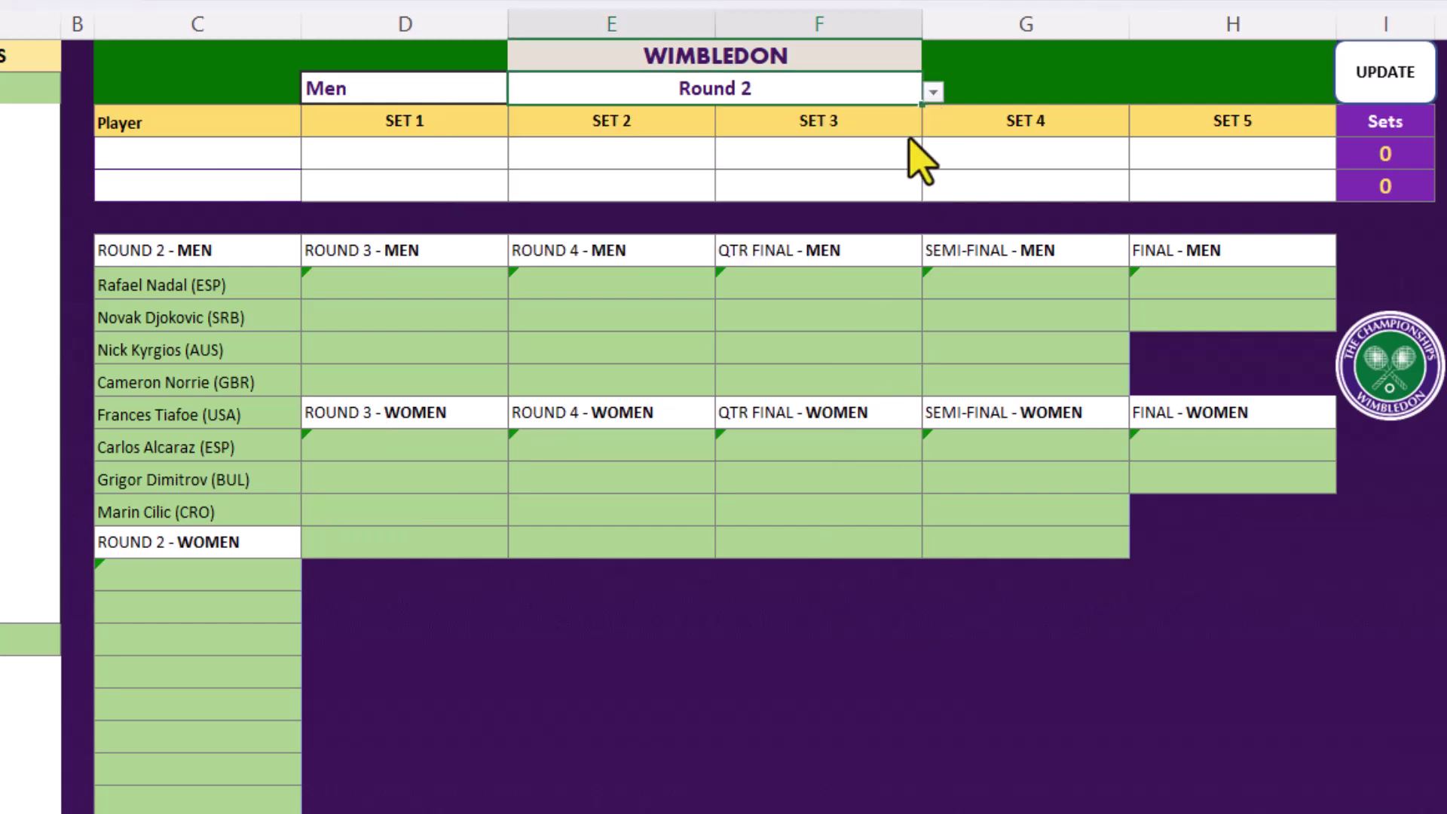
- Choose Cameron Norrie (GBR) as the first player in C4 and pick his Round 2 opponent in C5
left_click(256, 154)
left_click(312, 157)
left_click(270, 254)
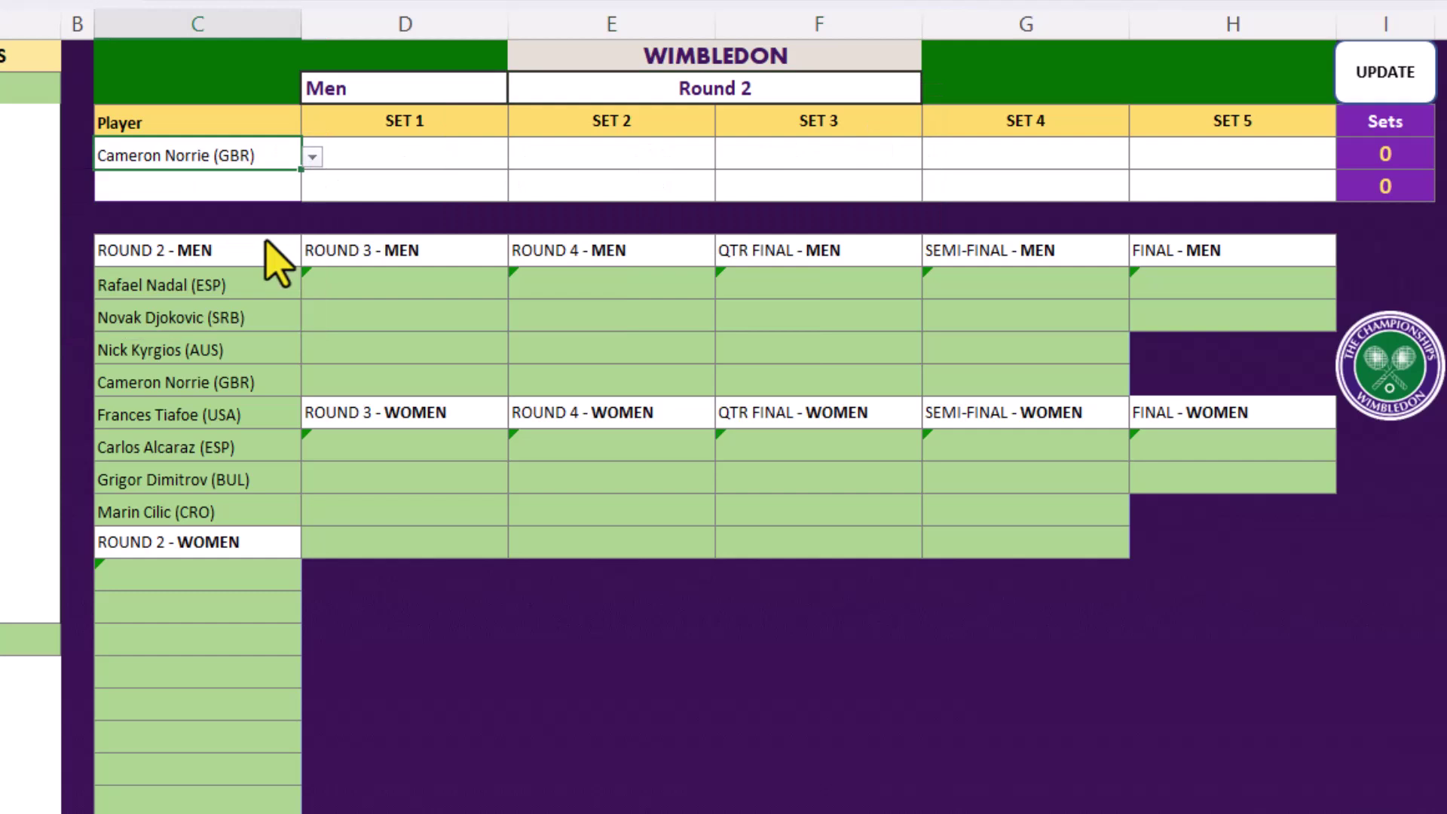
left_click(279, 187)
left_click(312, 187)
left_click(291, 233)
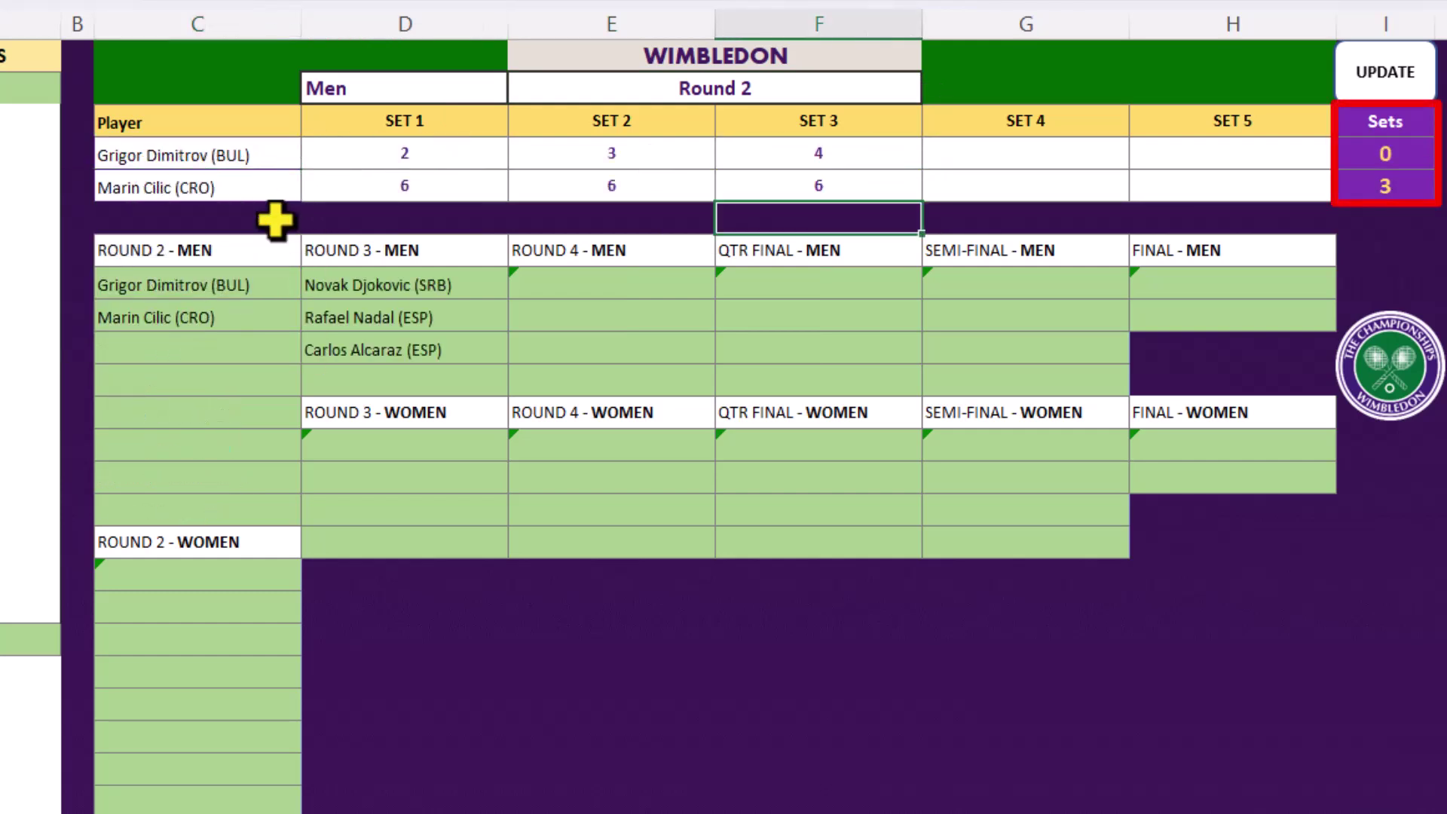
- Run the result update for the Dimitrov–Cilic match, confirm the score and dismiss the completion message
left_click(1402, 95)
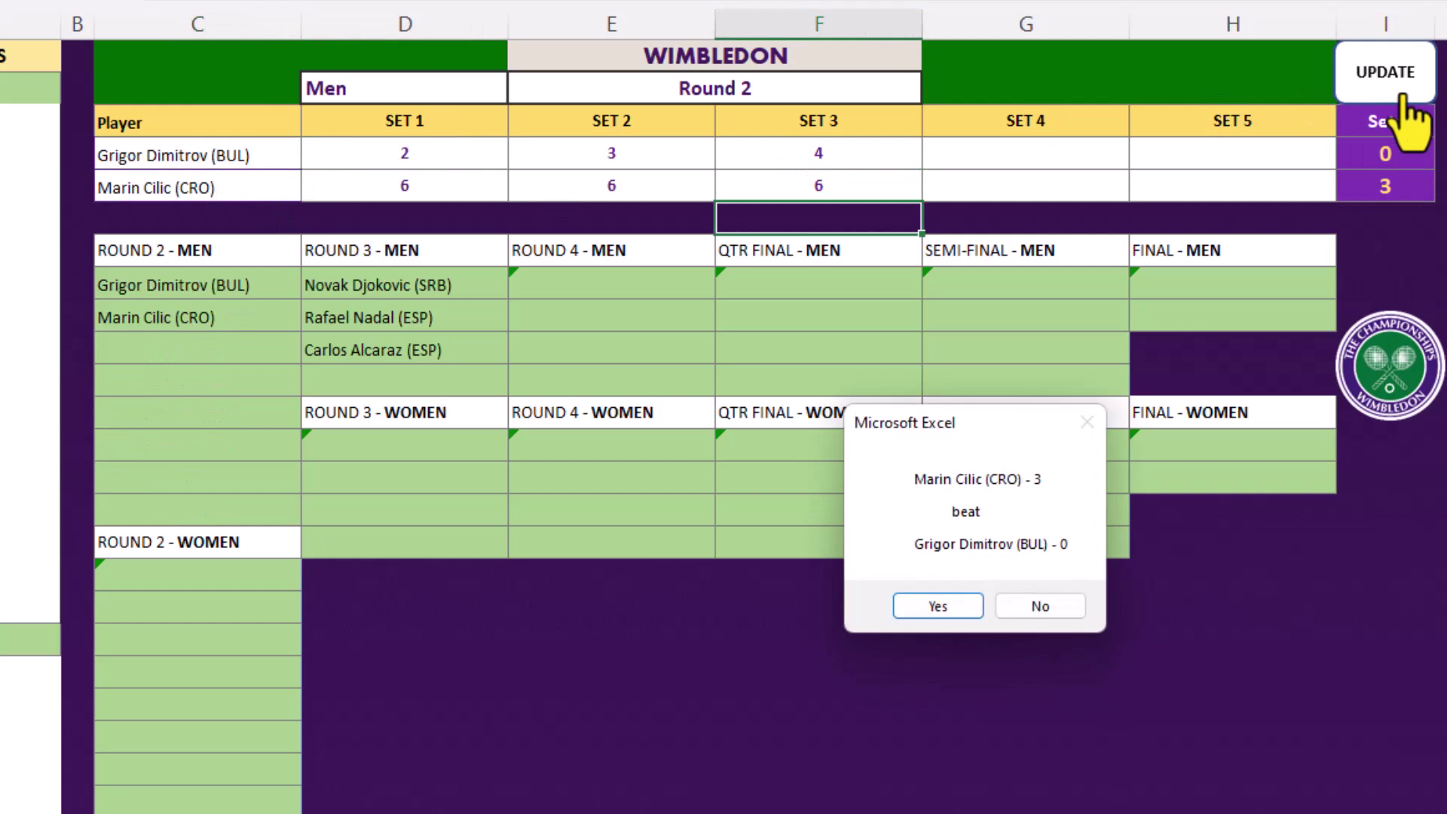
left_click(954, 603)
left_click(997, 574)
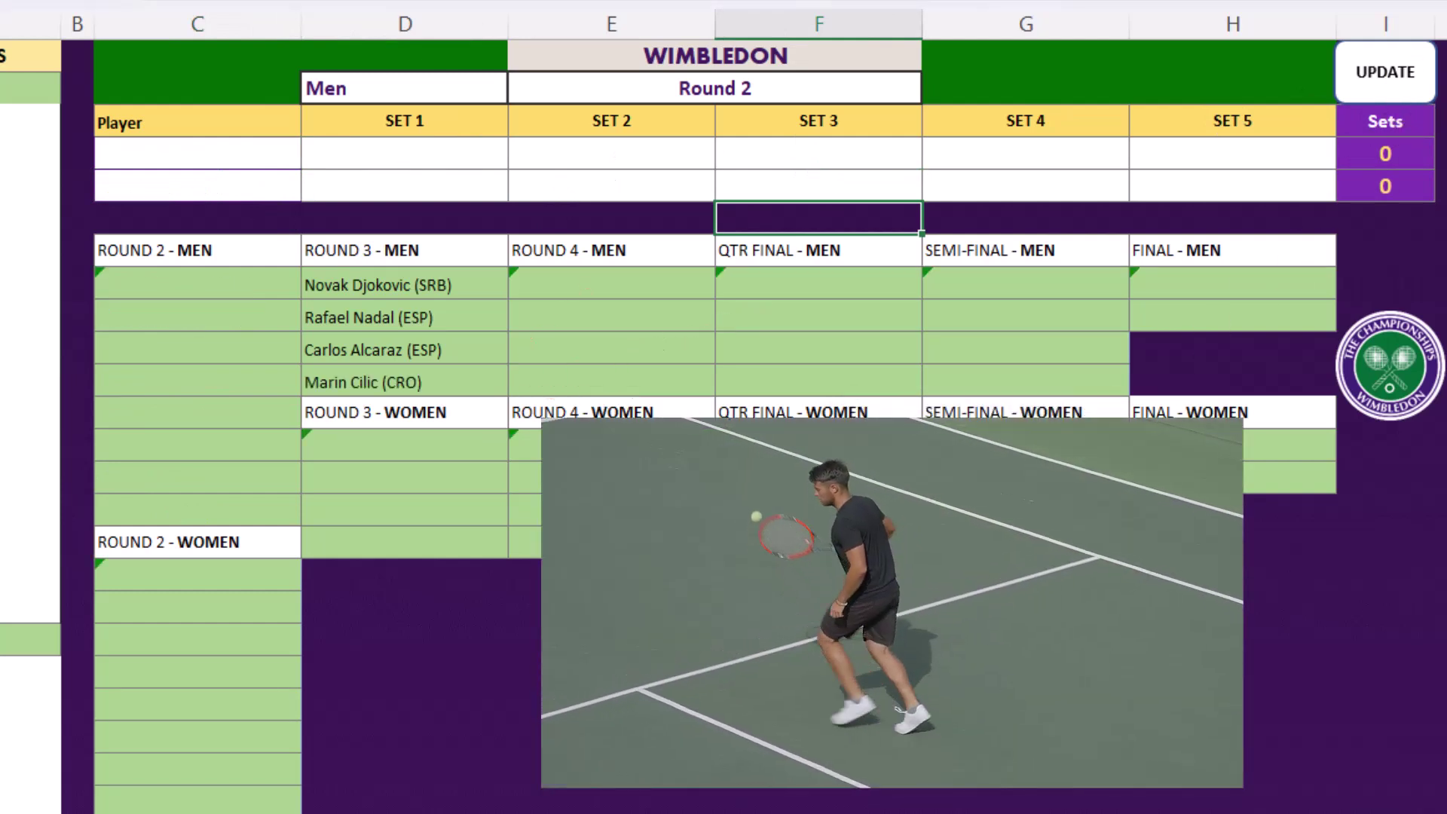
- Set the round selector under the WIMBLEDON heading to Round 3
left_click(833, 88)
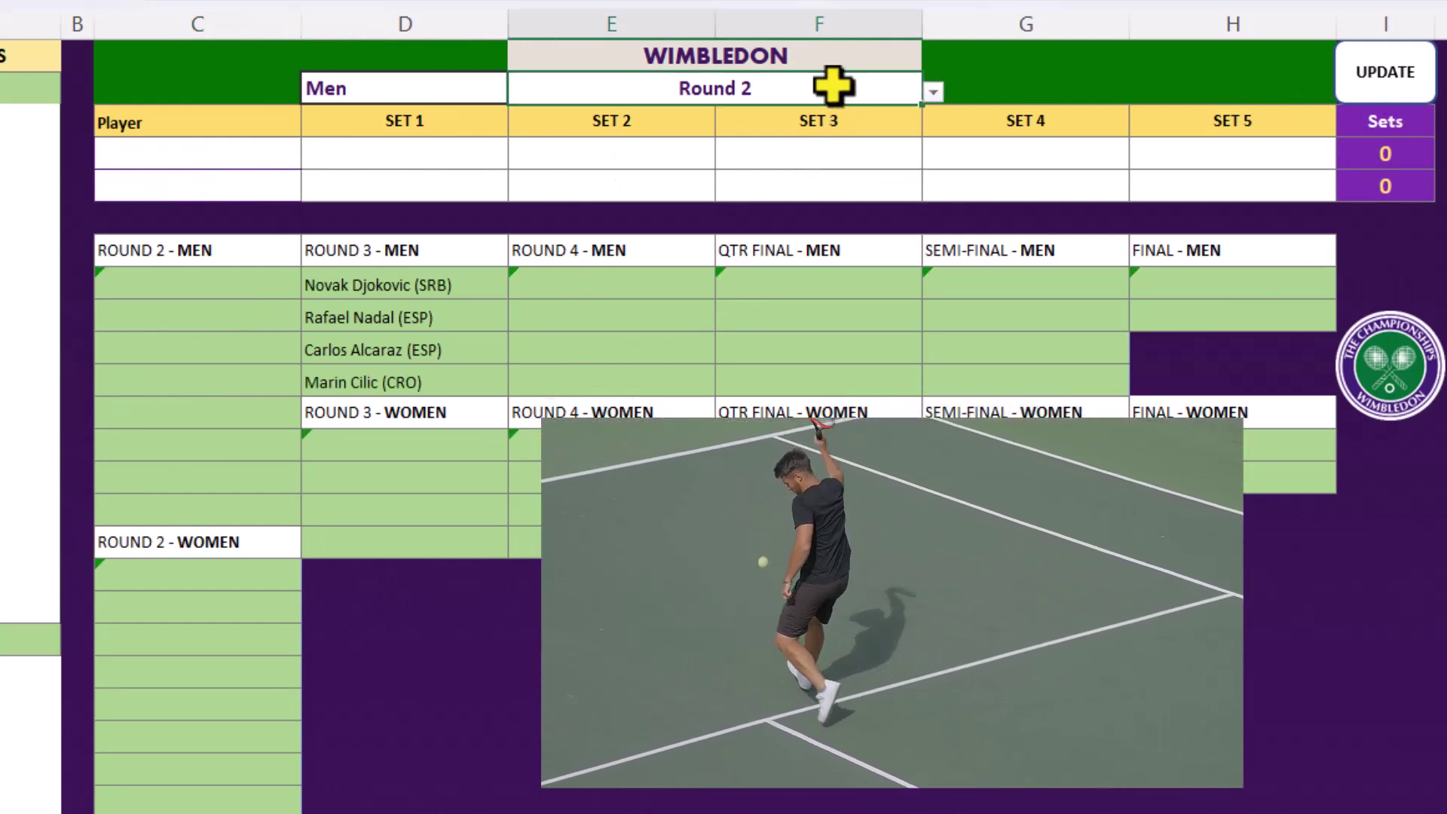
left_click(933, 92)
left_click(909, 160)
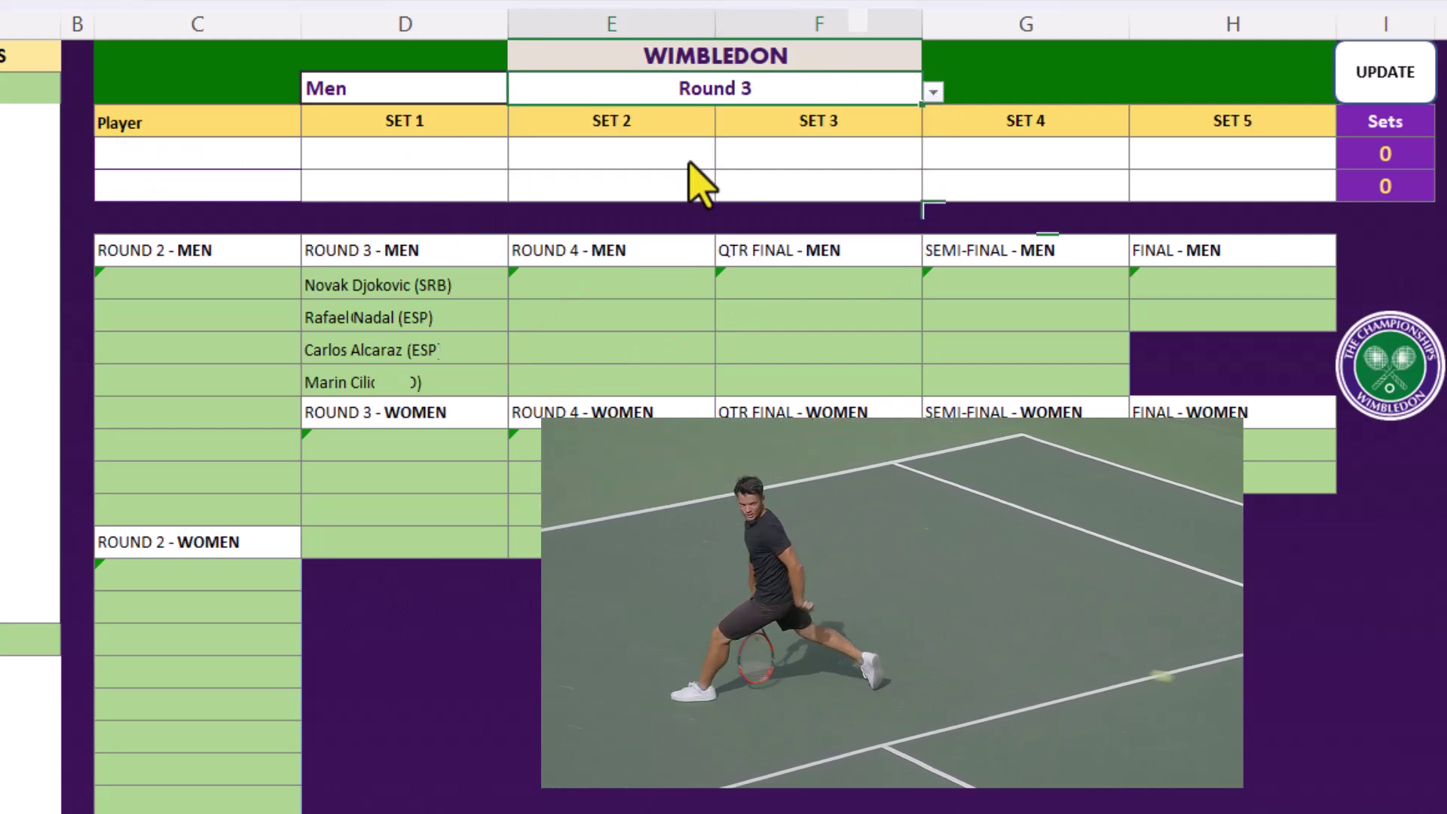
- Choose Novak Djokovic (SRB) as the first player in C4 and Marin Cilic (CRO) as the second in C5
left_click(178, 151)
left_click(312, 155)
left_click(310, 181)
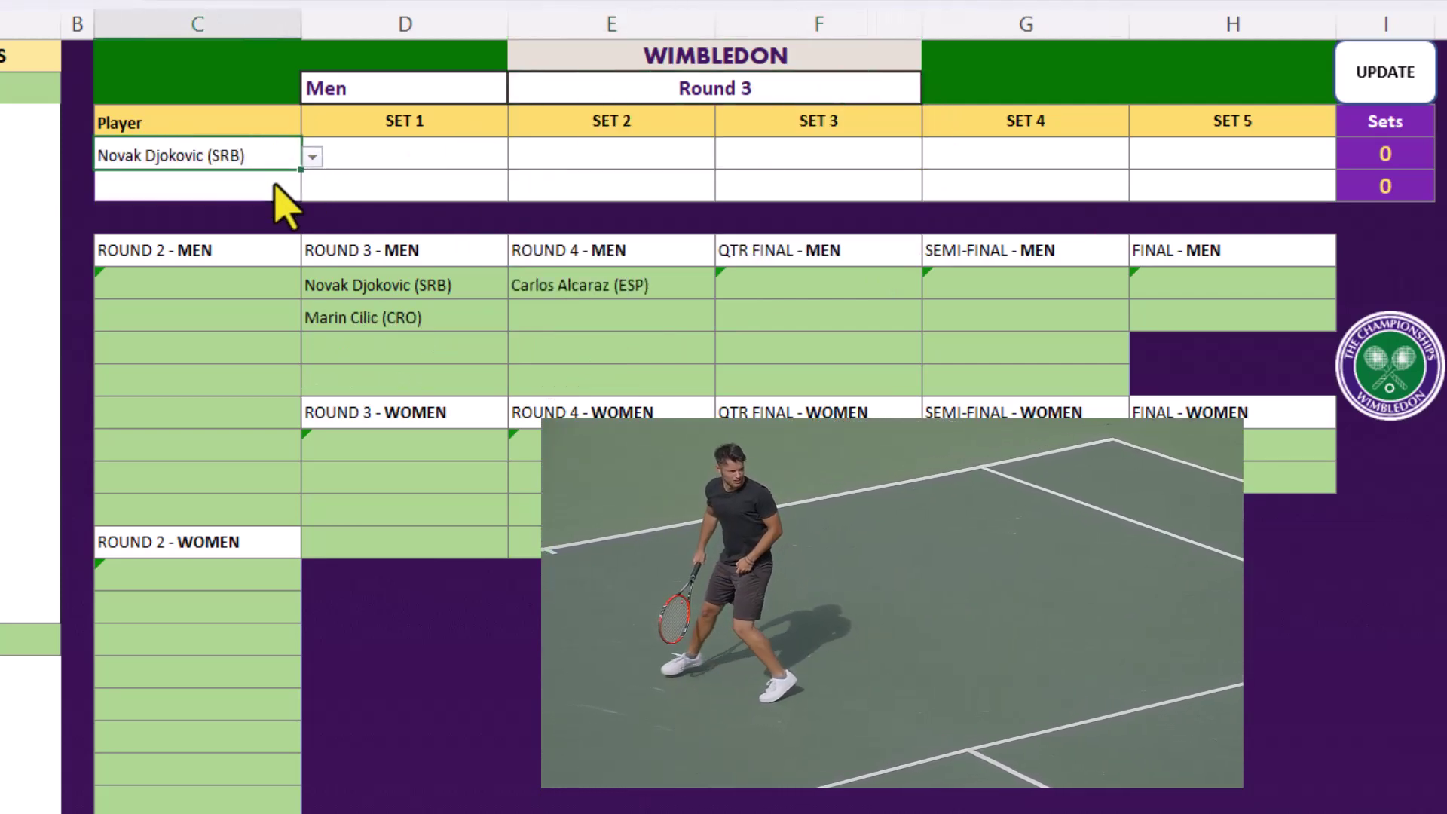
left_click(297, 188)
left_click(312, 189)
left_click(271, 231)
- Enter the scores for Sets 1 to 3: 6, 6, 6 for Novak Djokovic and 1, 2, 3 for Marin Cilic
left_click(359, 162)
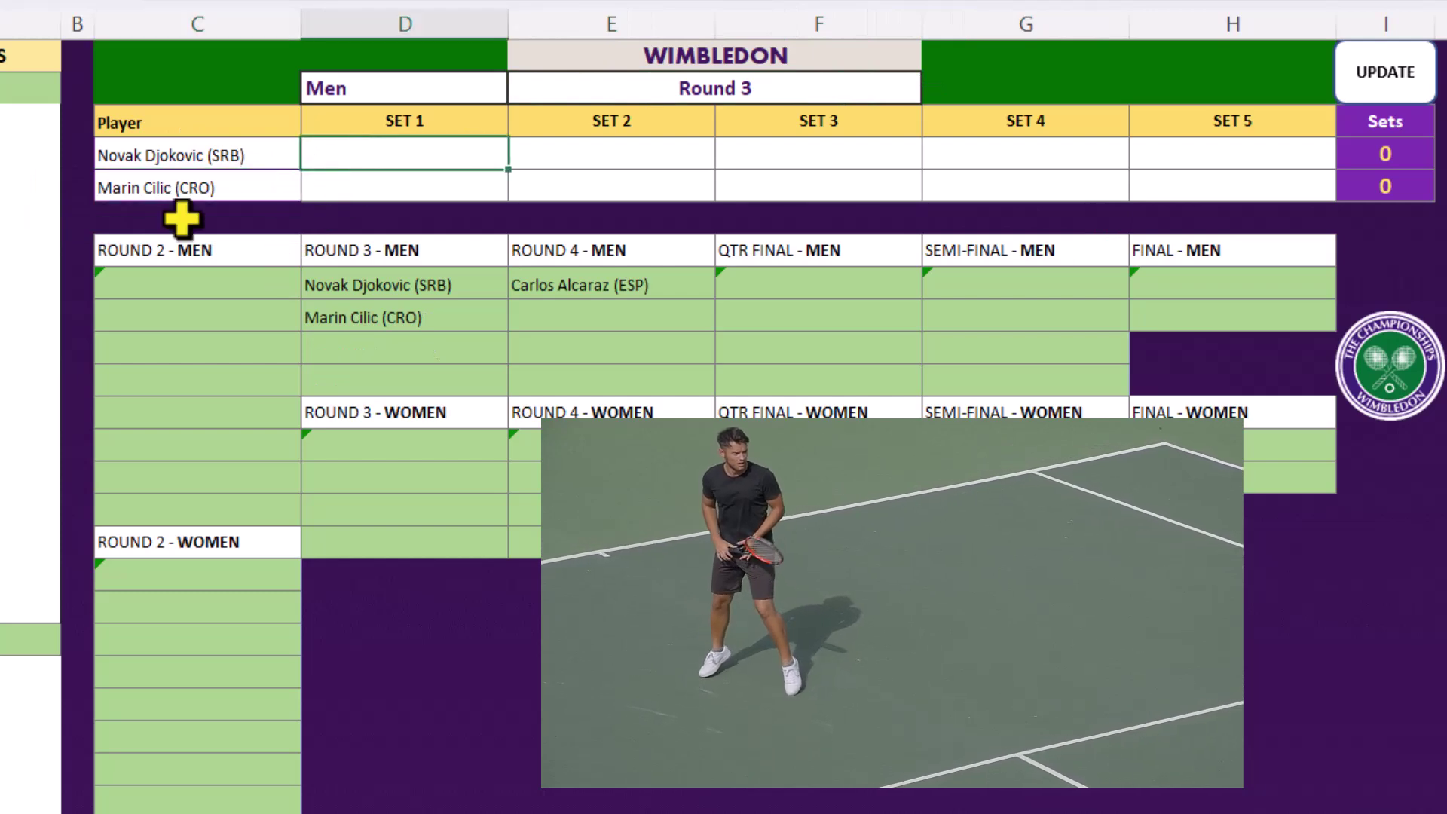
type("6")
key("Return")
type("1")
key("Up")
key("Right")
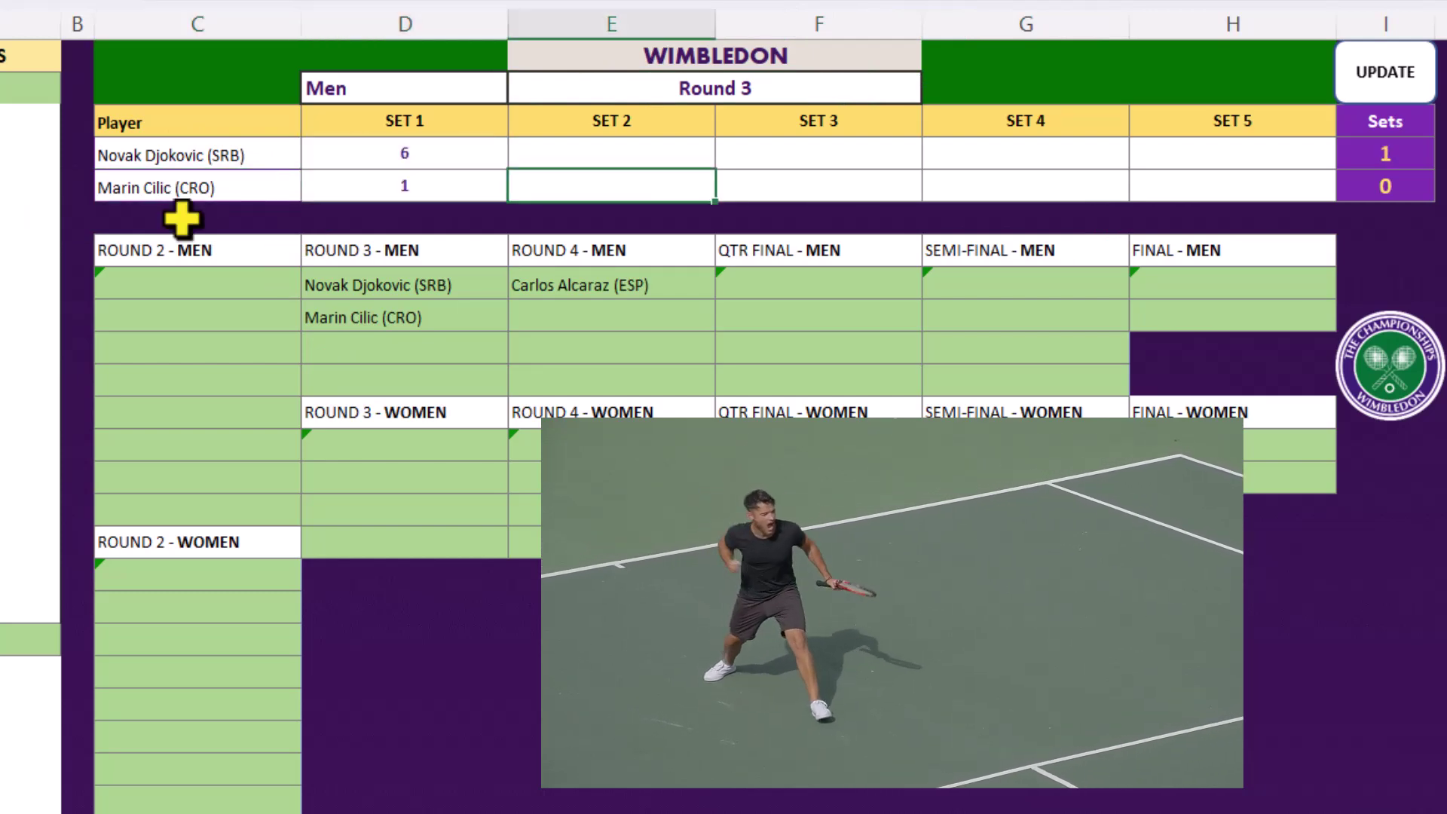
key("Up")
key("Right")
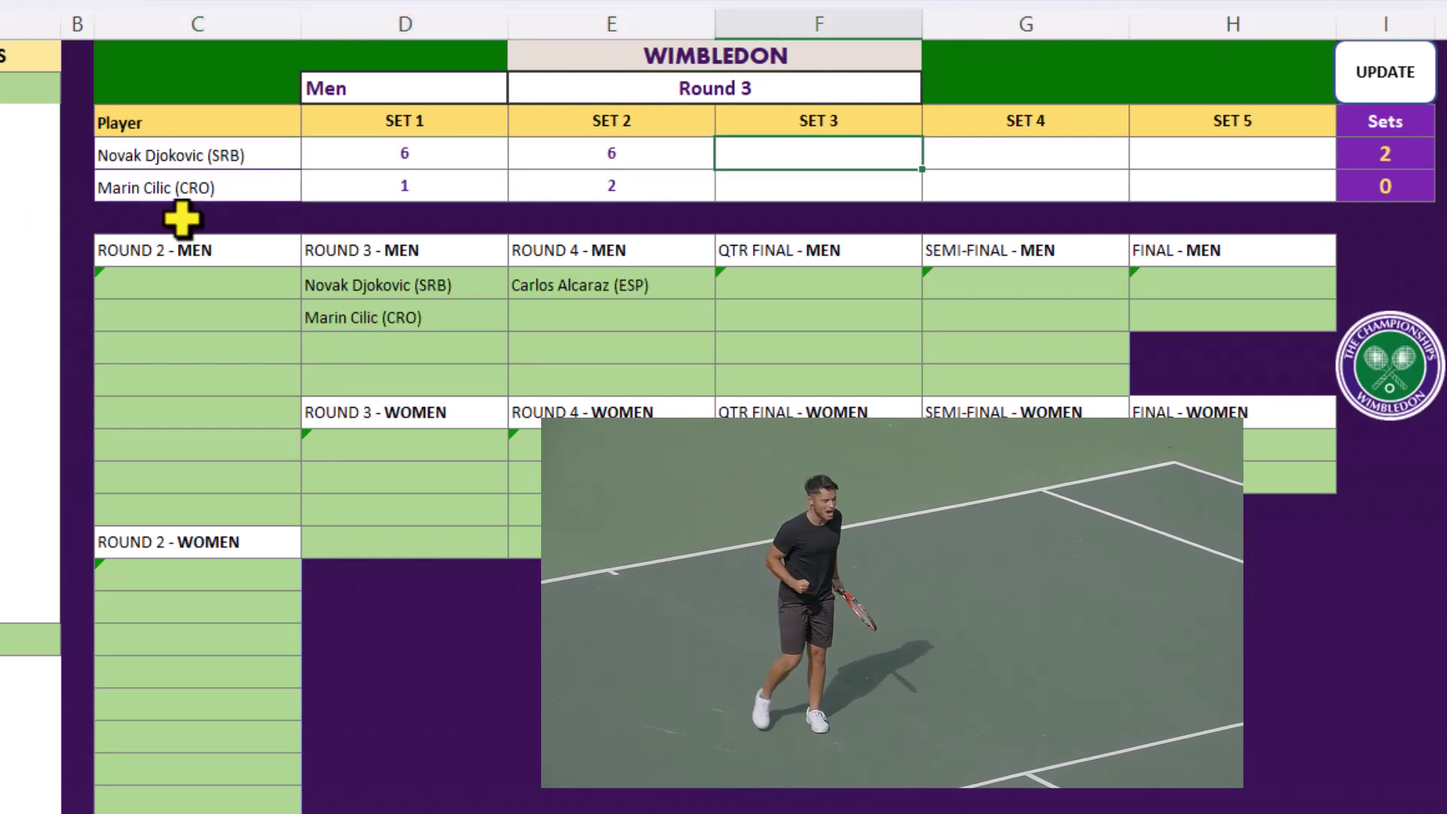
key("Return")
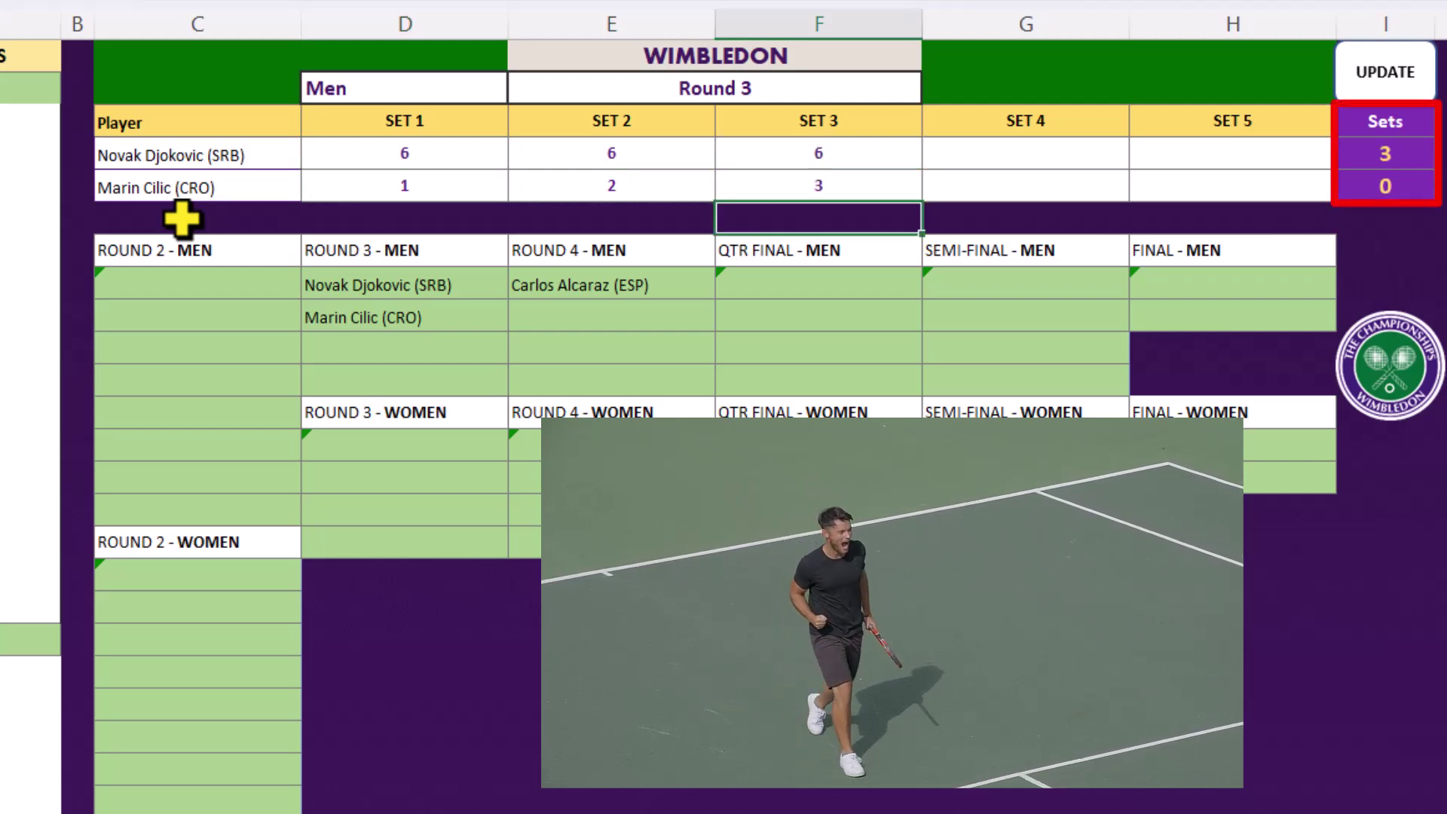
- Run the result update for the Djokovic–Cilic match, confirm the score and dismiss the completion message
left_click(1360, 71)
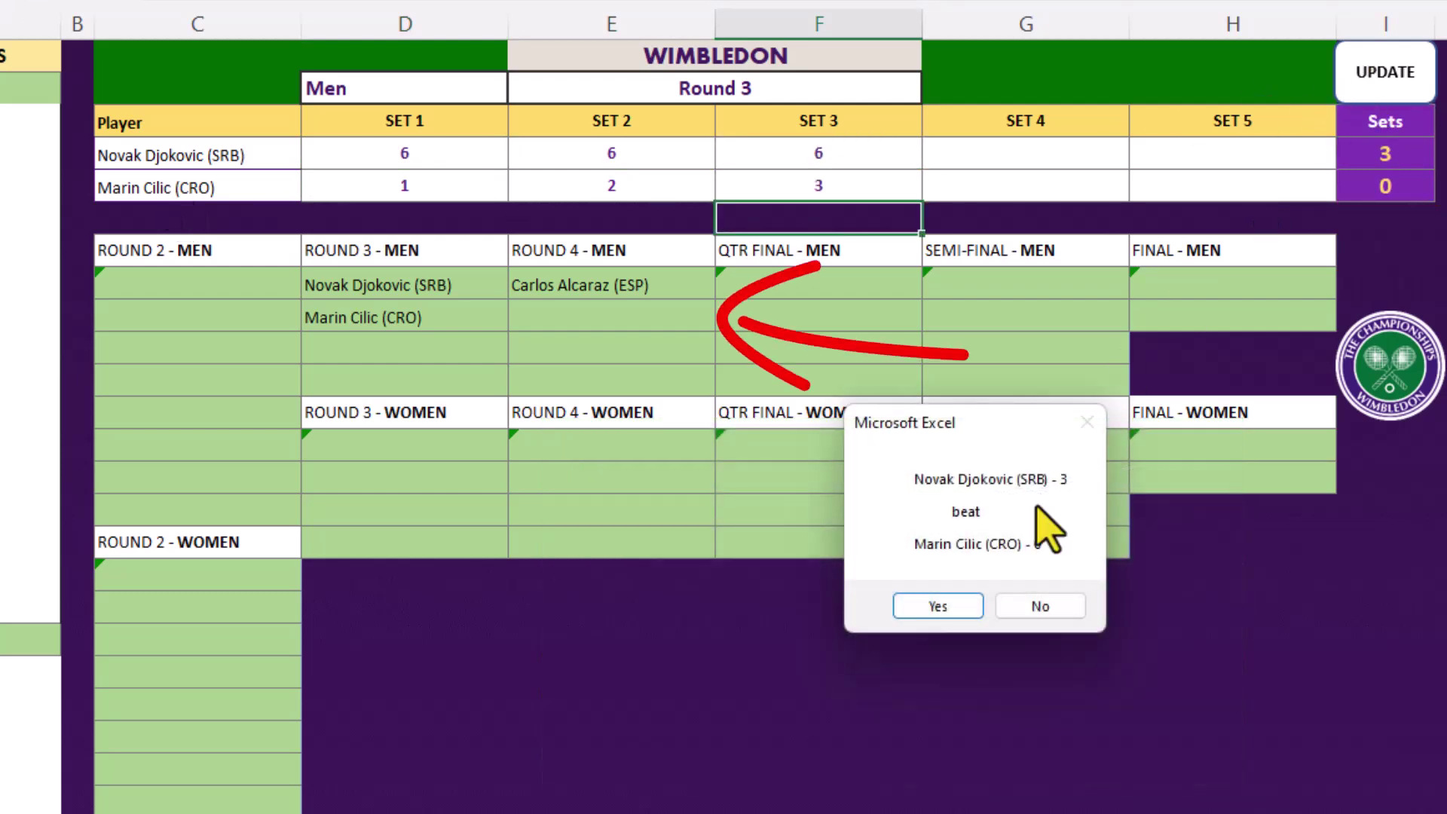
left_click(938, 603)
left_click(989, 598)
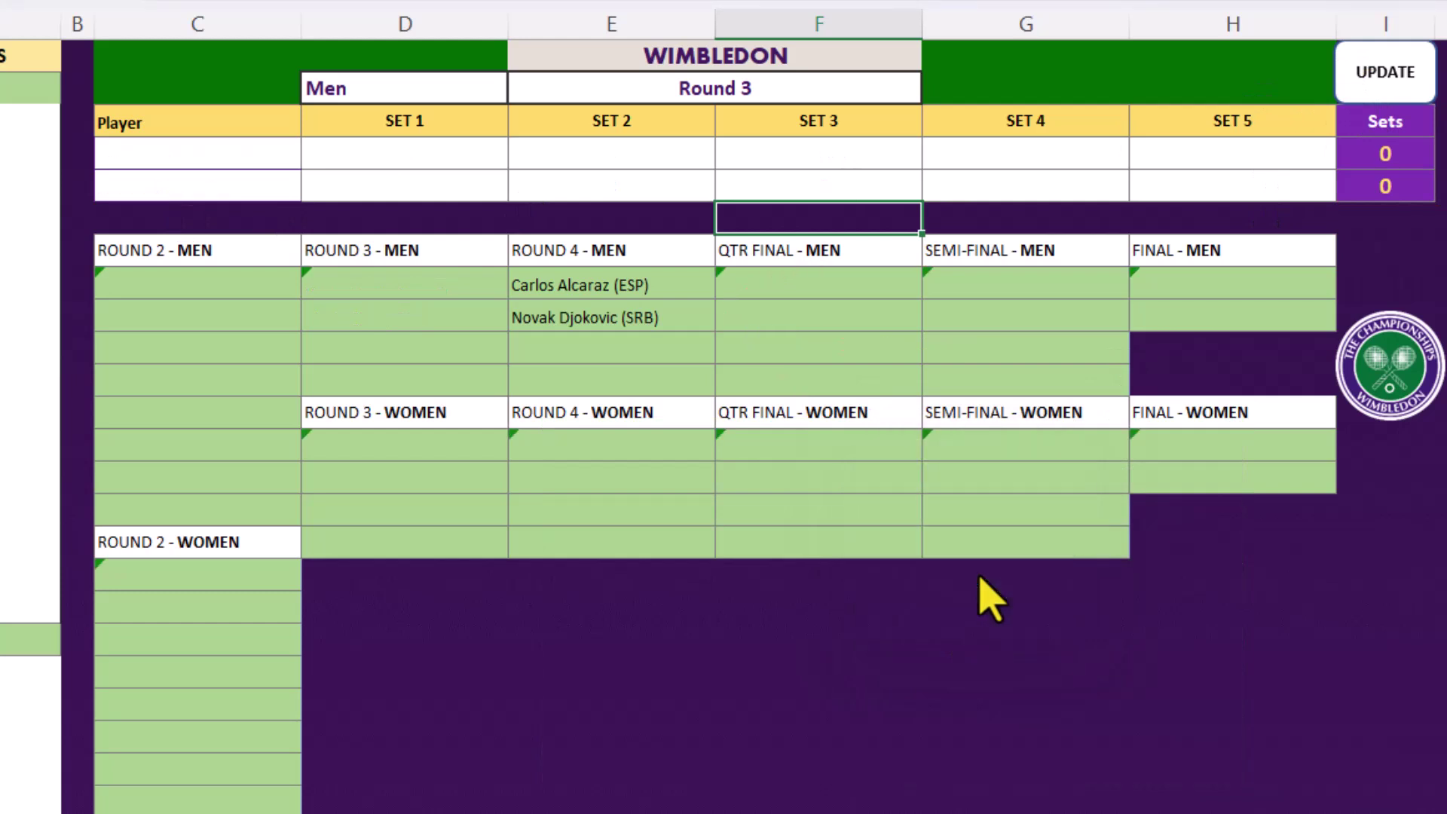
- Set the round selector under the WIMBLEDON heading to Round 4
left_click(247, 150)
left_click(844, 84)
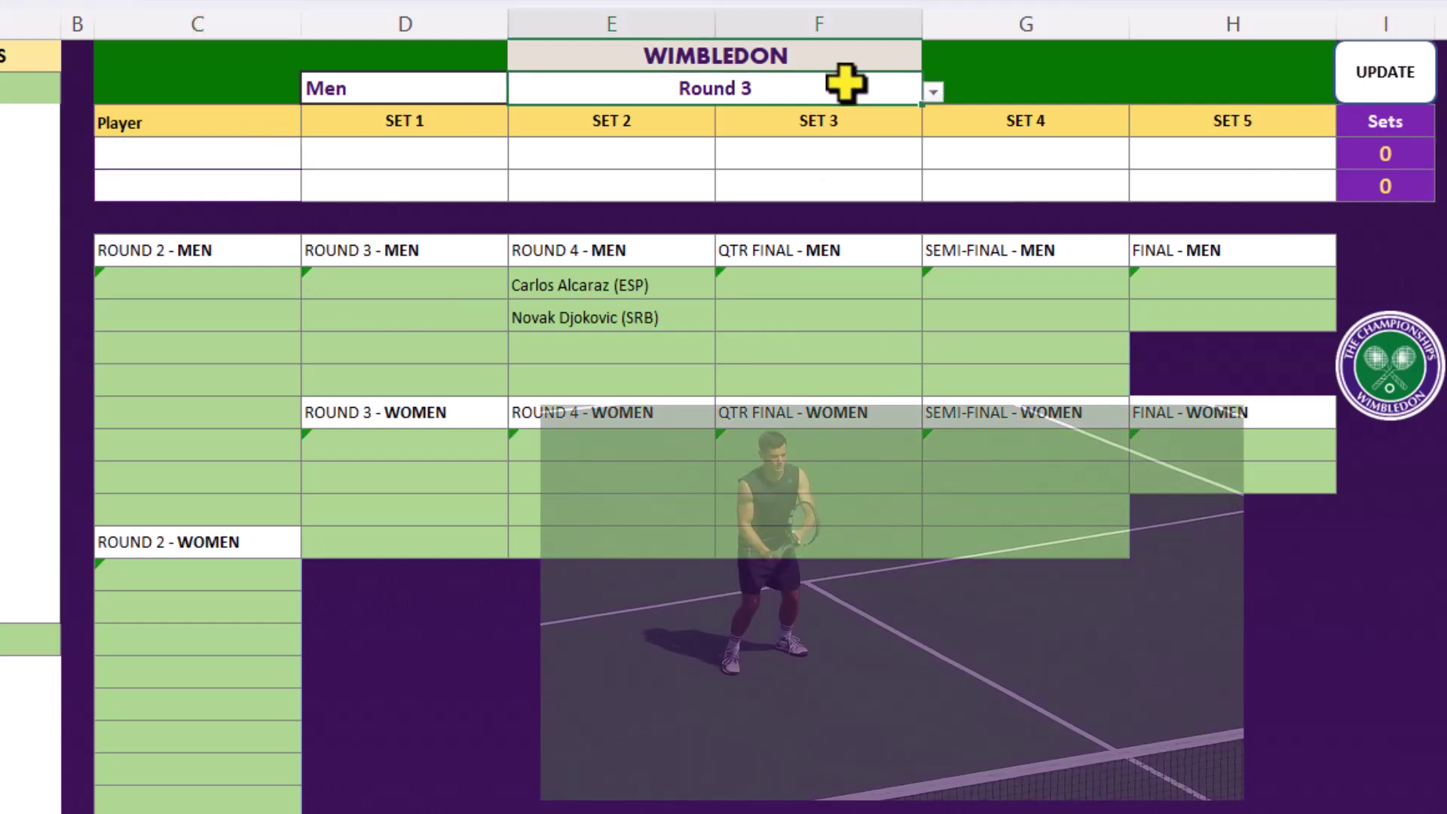
left_click(933, 91)
left_click(864, 181)
- Choose Novak Djokovic (SRB) as the first player in C4 and Carlos Alcaraz (ESP) as the second in C5
left_click(281, 152)
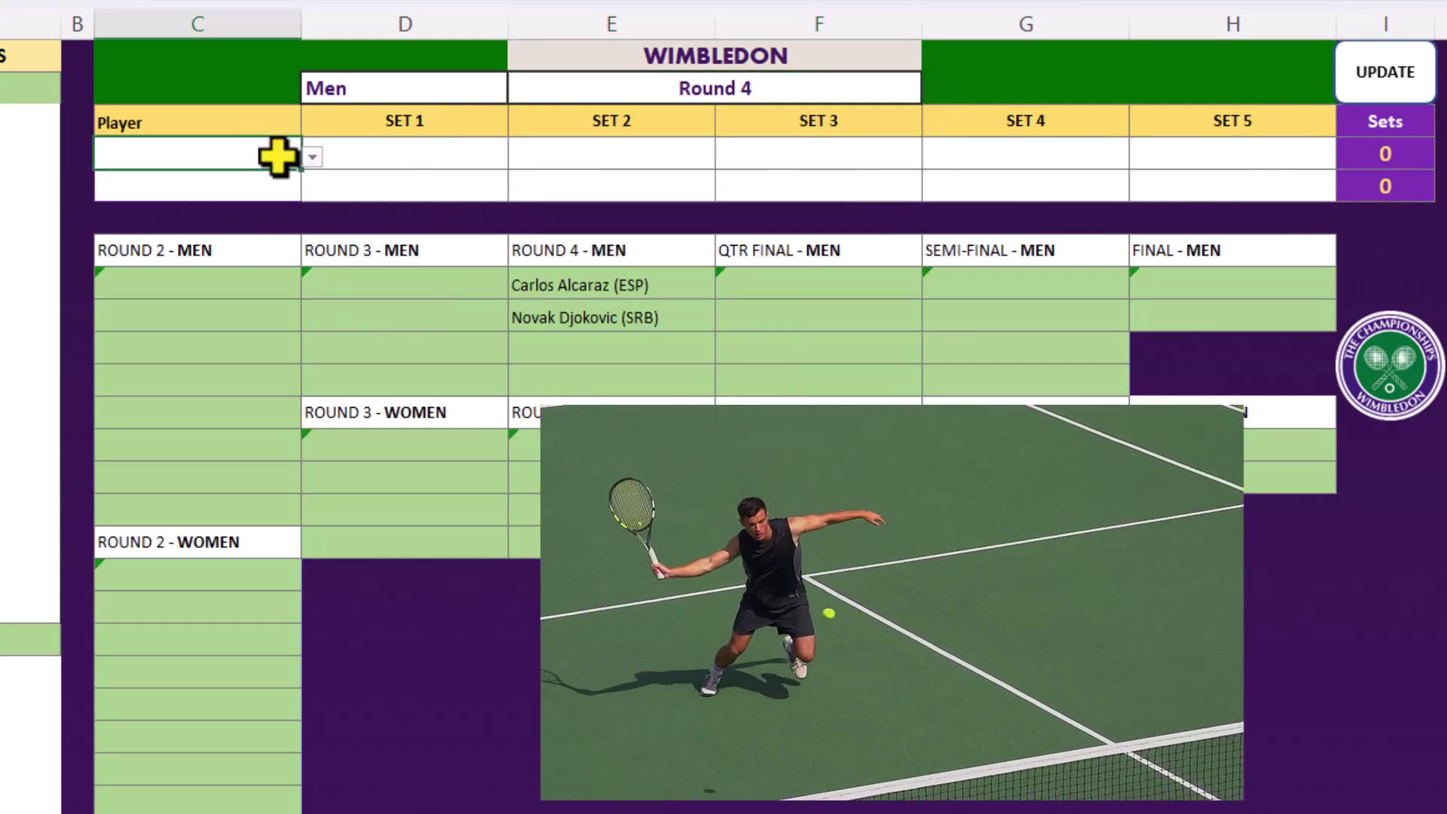
left_click(313, 156)
left_click(301, 202)
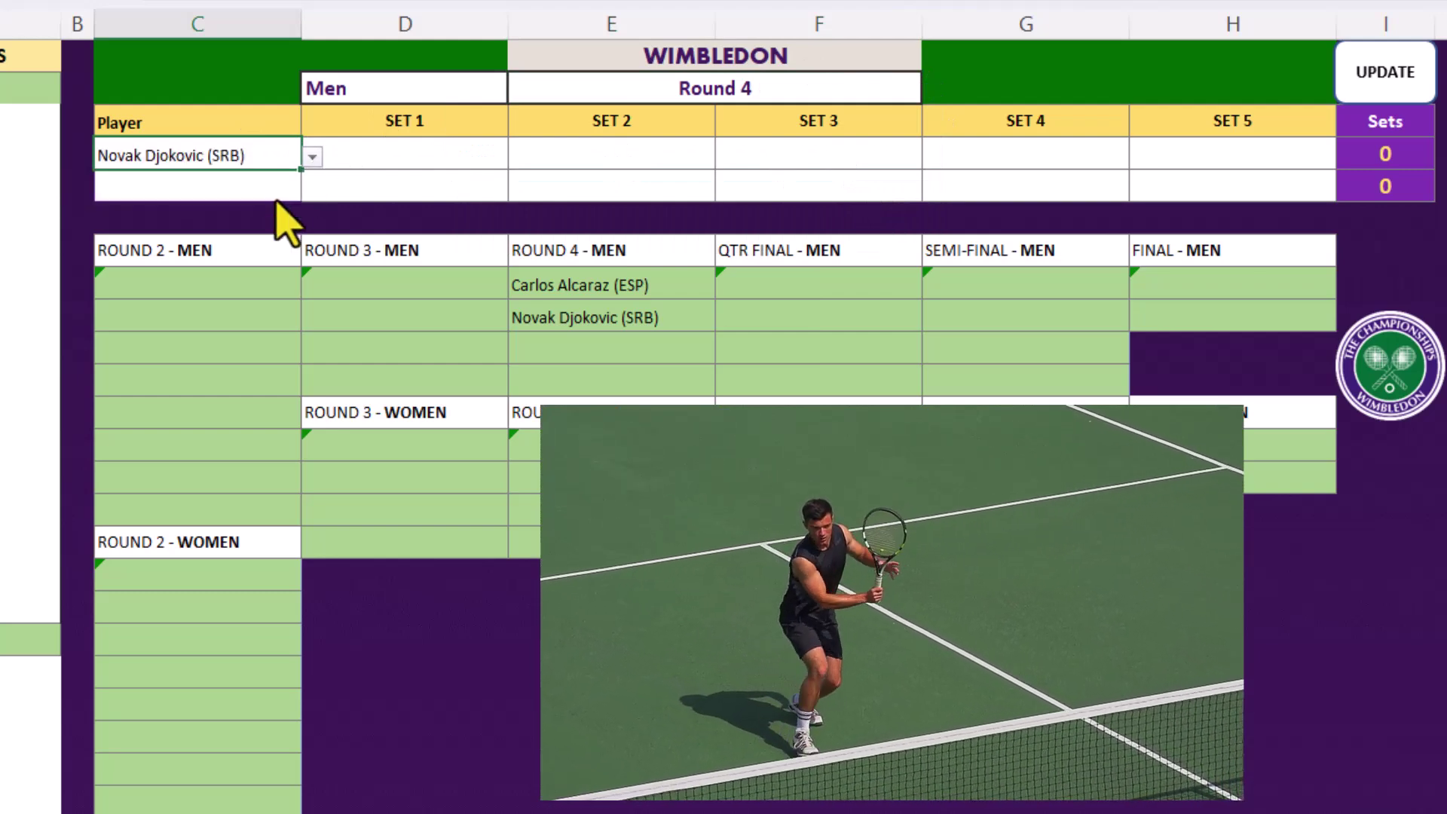
left_click(273, 189)
left_click(312, 189)
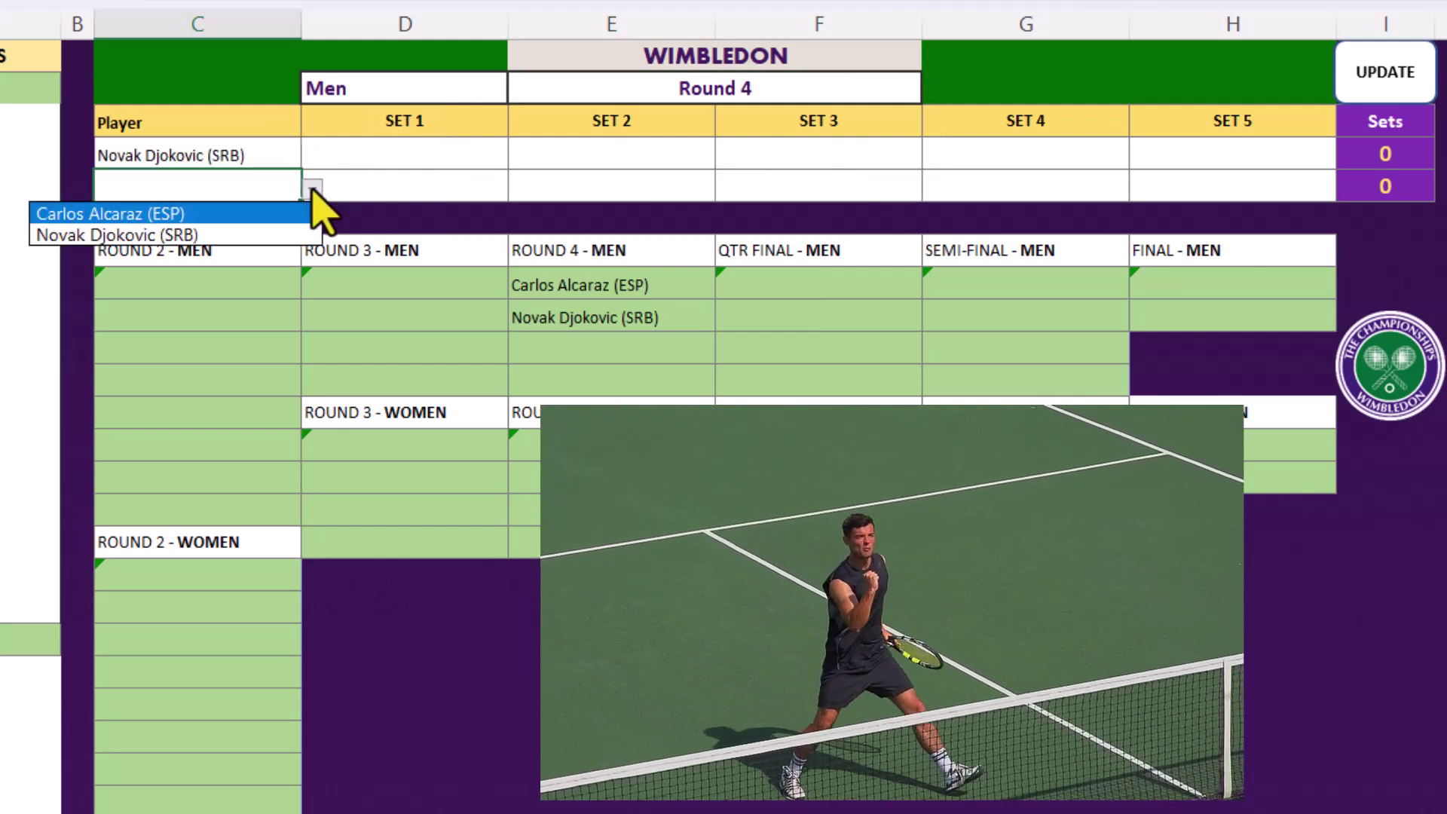
left_click(260, 215)
- Enter the scores for Sets 1 to 5: 4, 4, 6, 7, 6 for Novak Djokovic and 6, 6, 4, 5, 1 for Carlos Alcaraz
left_click(319, 151)
type("4")
key("Return")
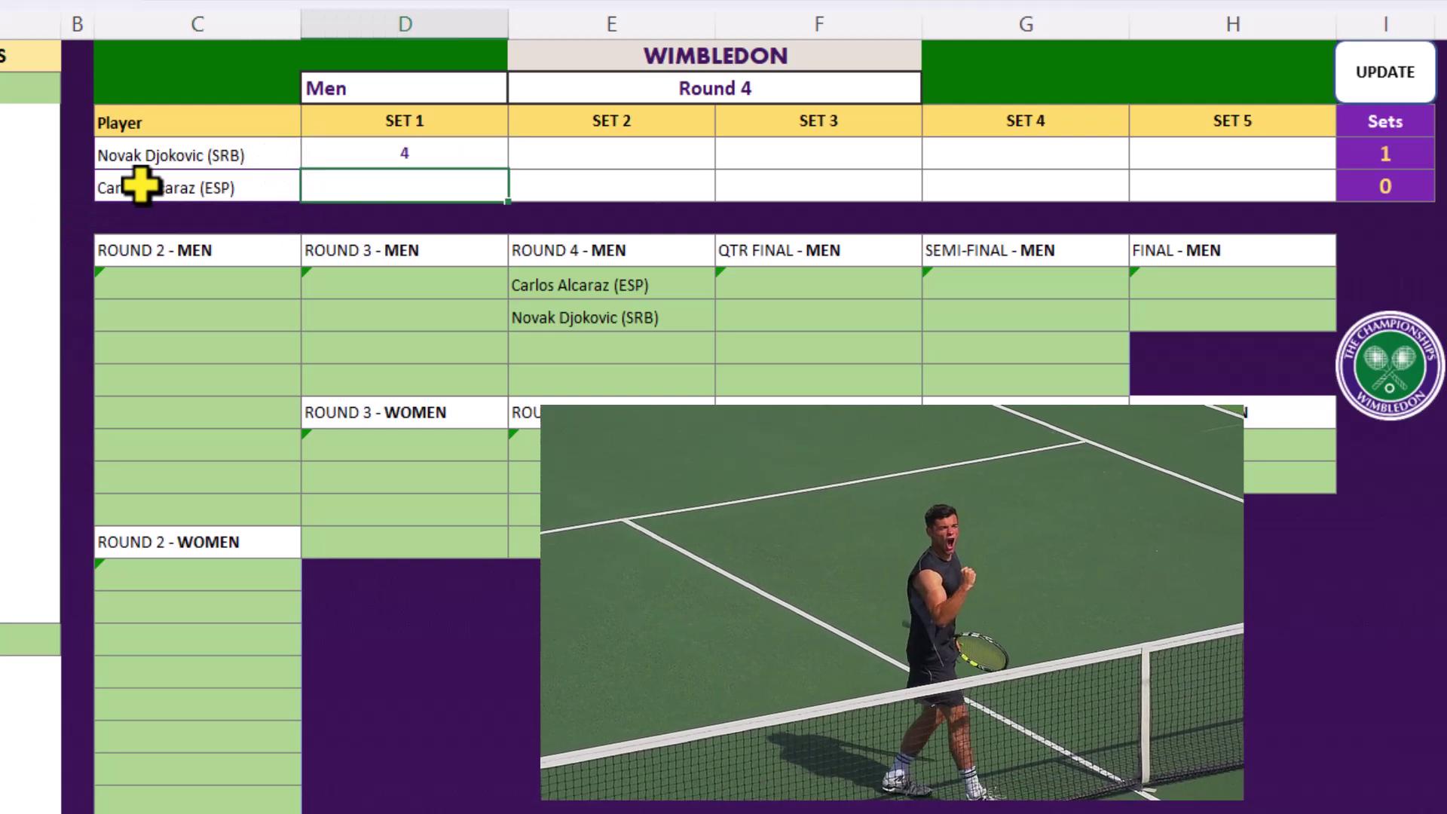
type("6")
left_click(535, 152)
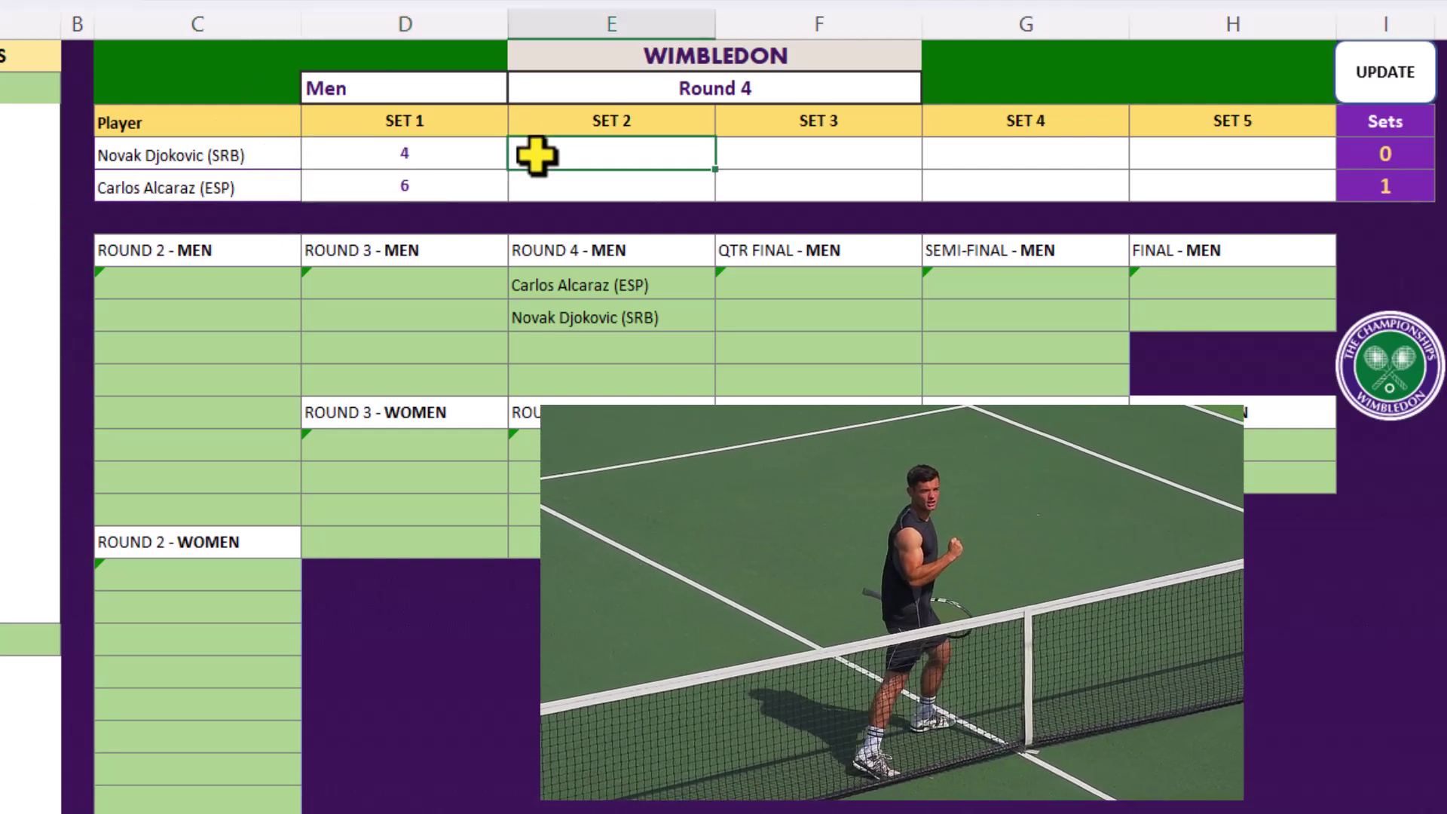
type("4")
key("Return")
type("6")
left_click(746, 147)
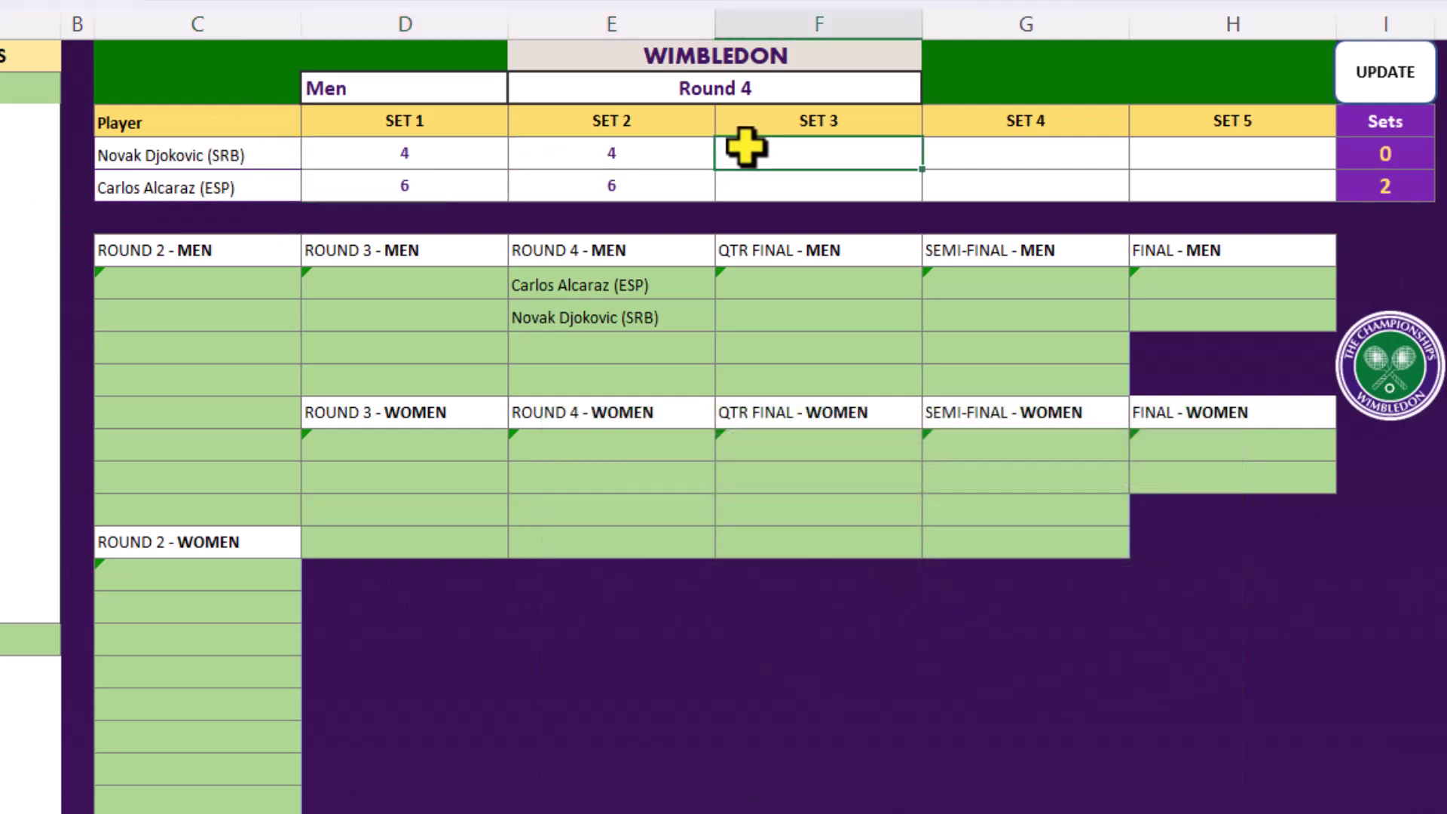
left_click(953, 147)
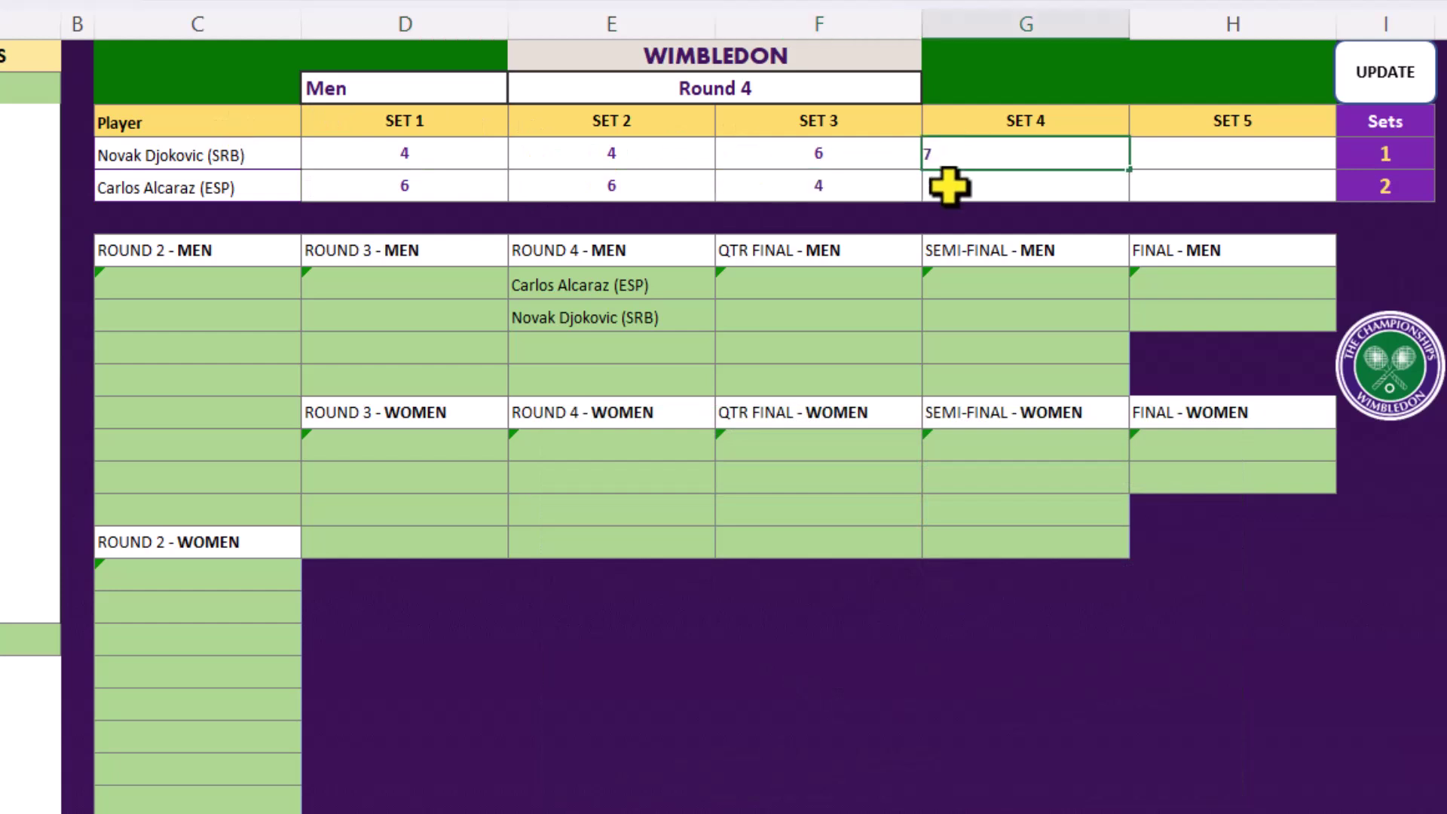
left_click(1166, 150)
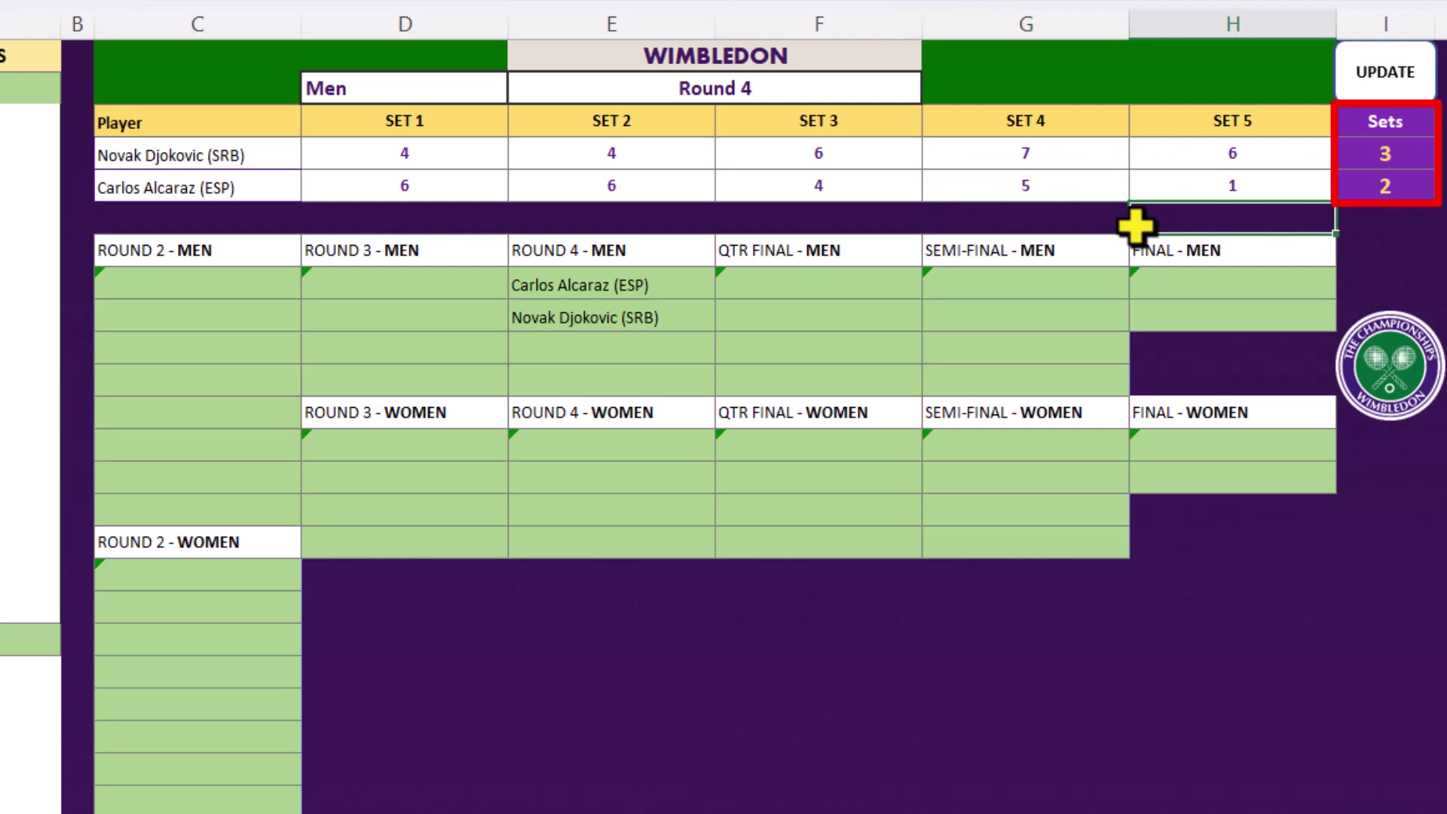
- Run the result update for the Djokovic–Alcaraz match and confirm the score
left_click(1385, 72)
left_click(937, 604)
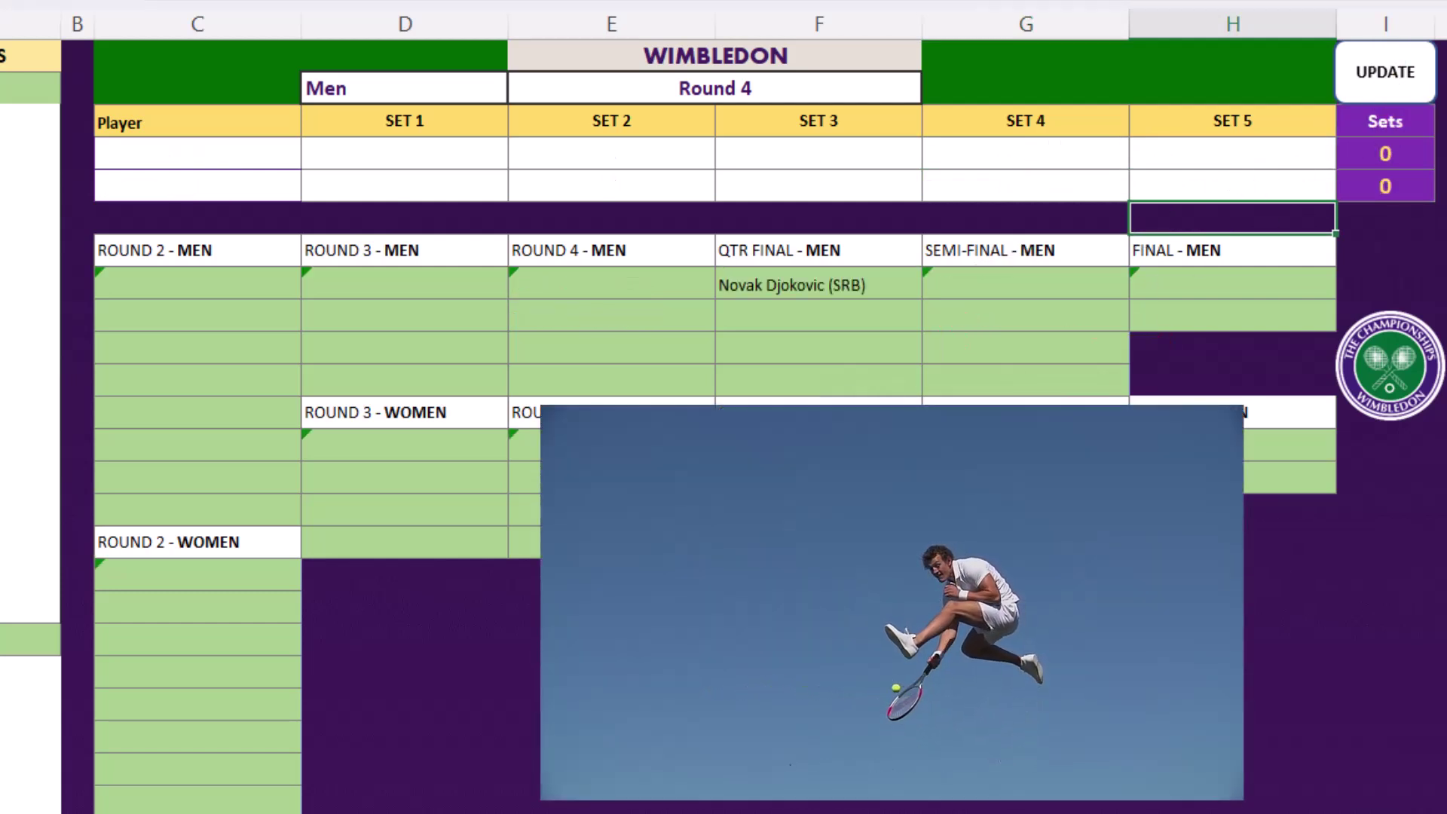
- Set the tournament category to Women and the round selector under the WIMBLEDON heading to Round 1
left_click(422, 89)
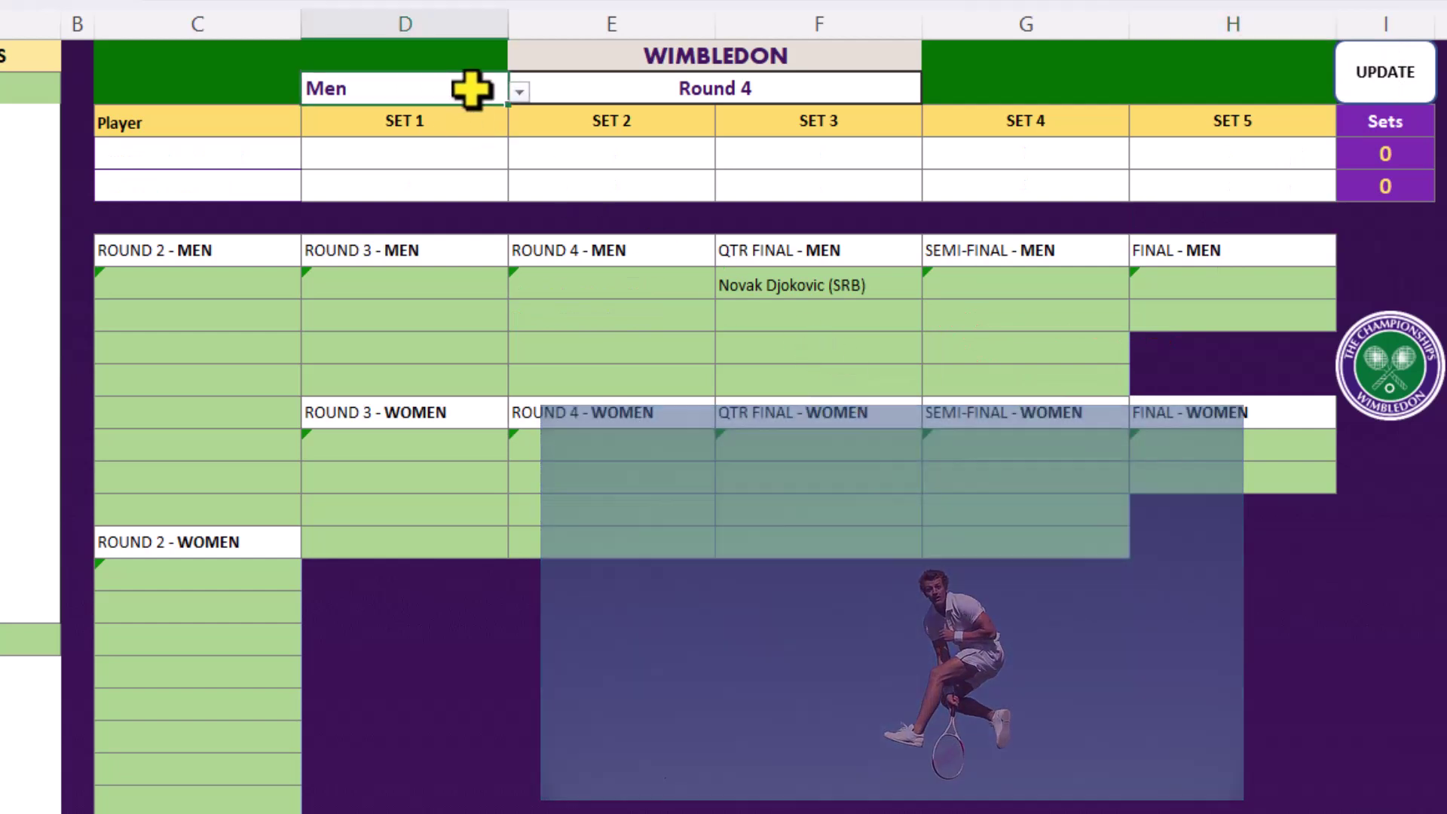
left_click(521, 91)
left_click(508, 137)
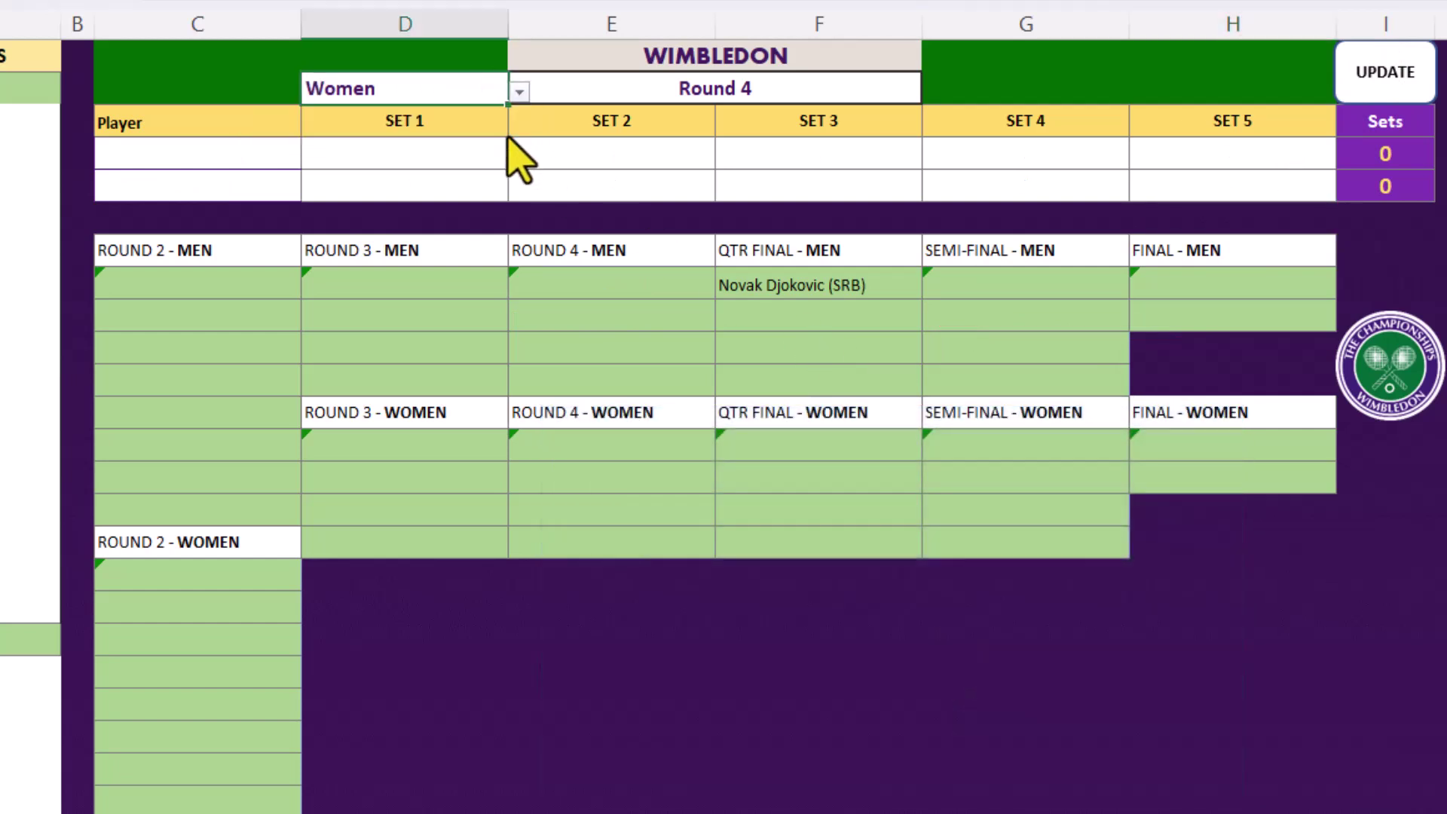
left_click(626, 94)
left_click(934, 91)
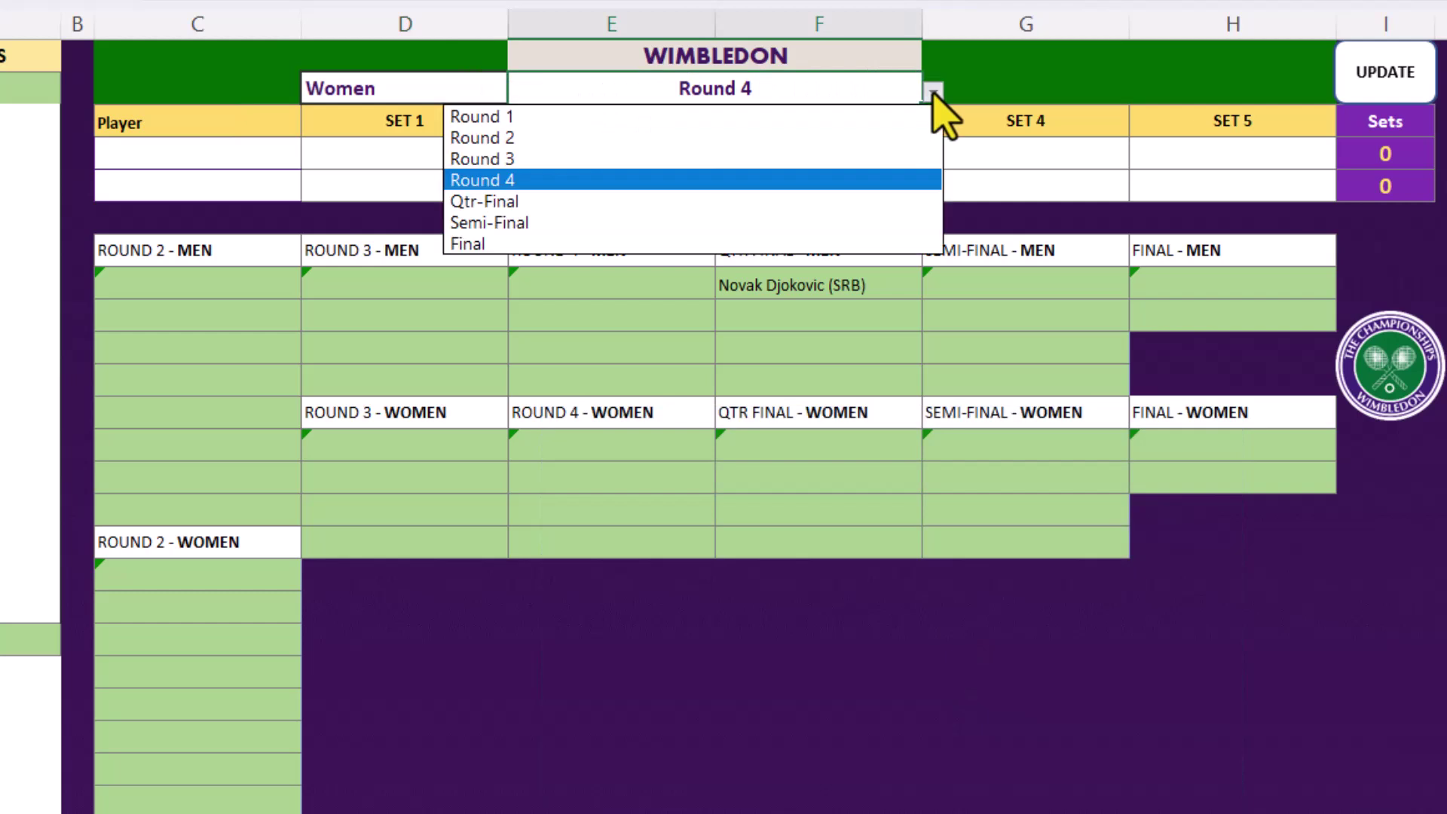
left_click(912, 116)
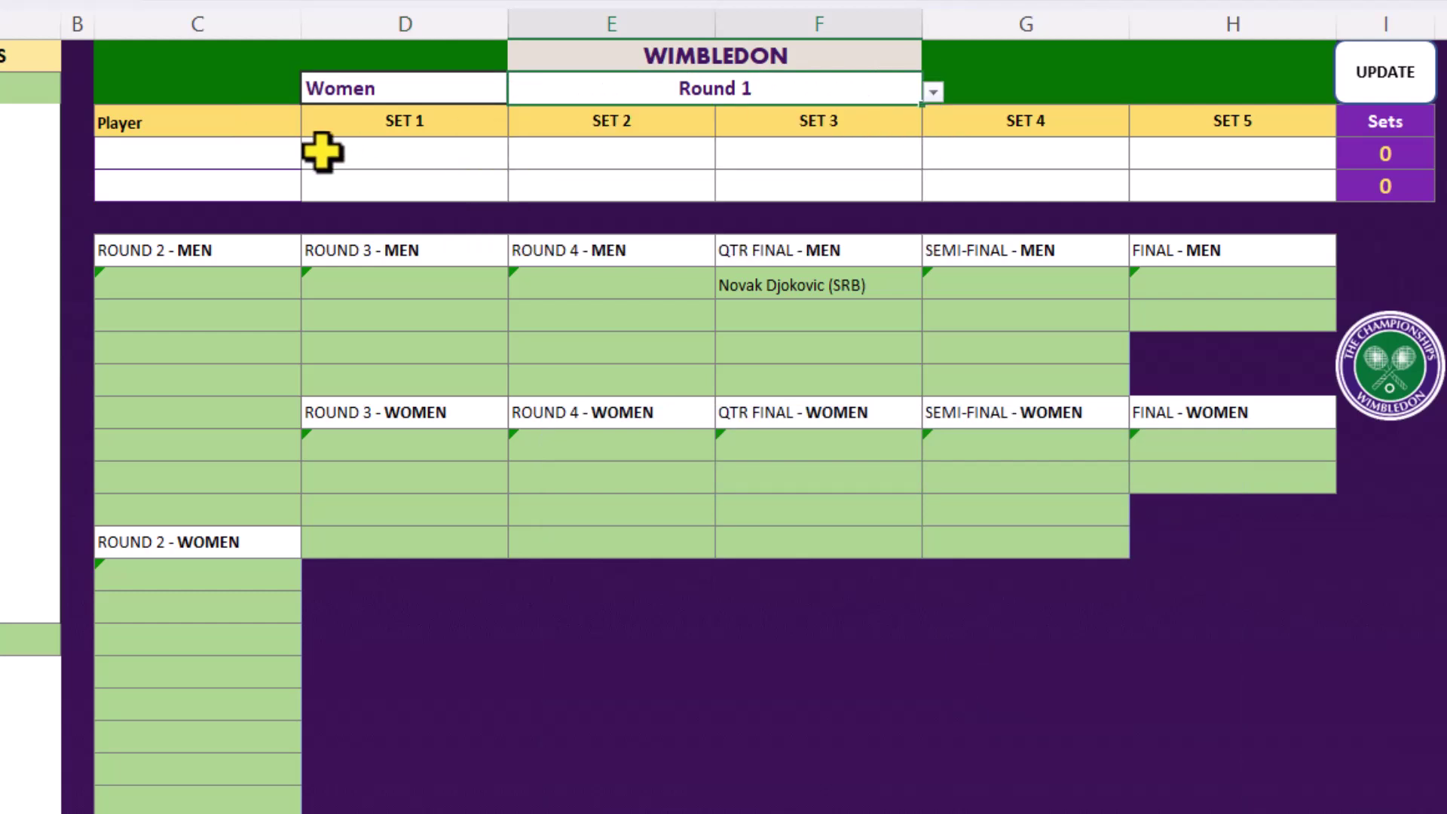
- Choose Belinda Bencic (SUI) as the first player in C4 and Camila Giorgi (ITA) as the second in C5
left_click(251, 156)
left_click(312, 157)
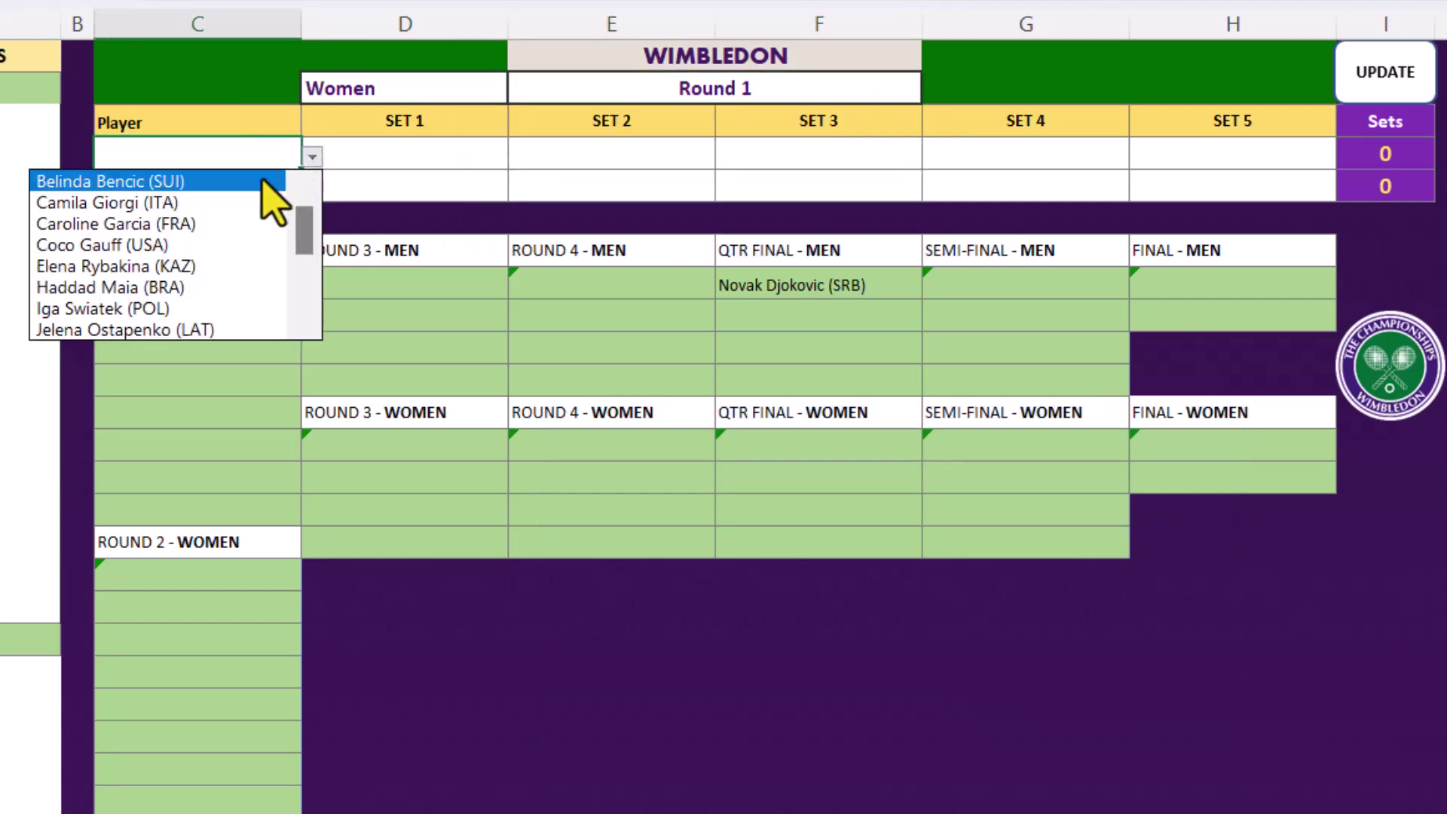
left_click(268, 182)
left_click(312, 190)
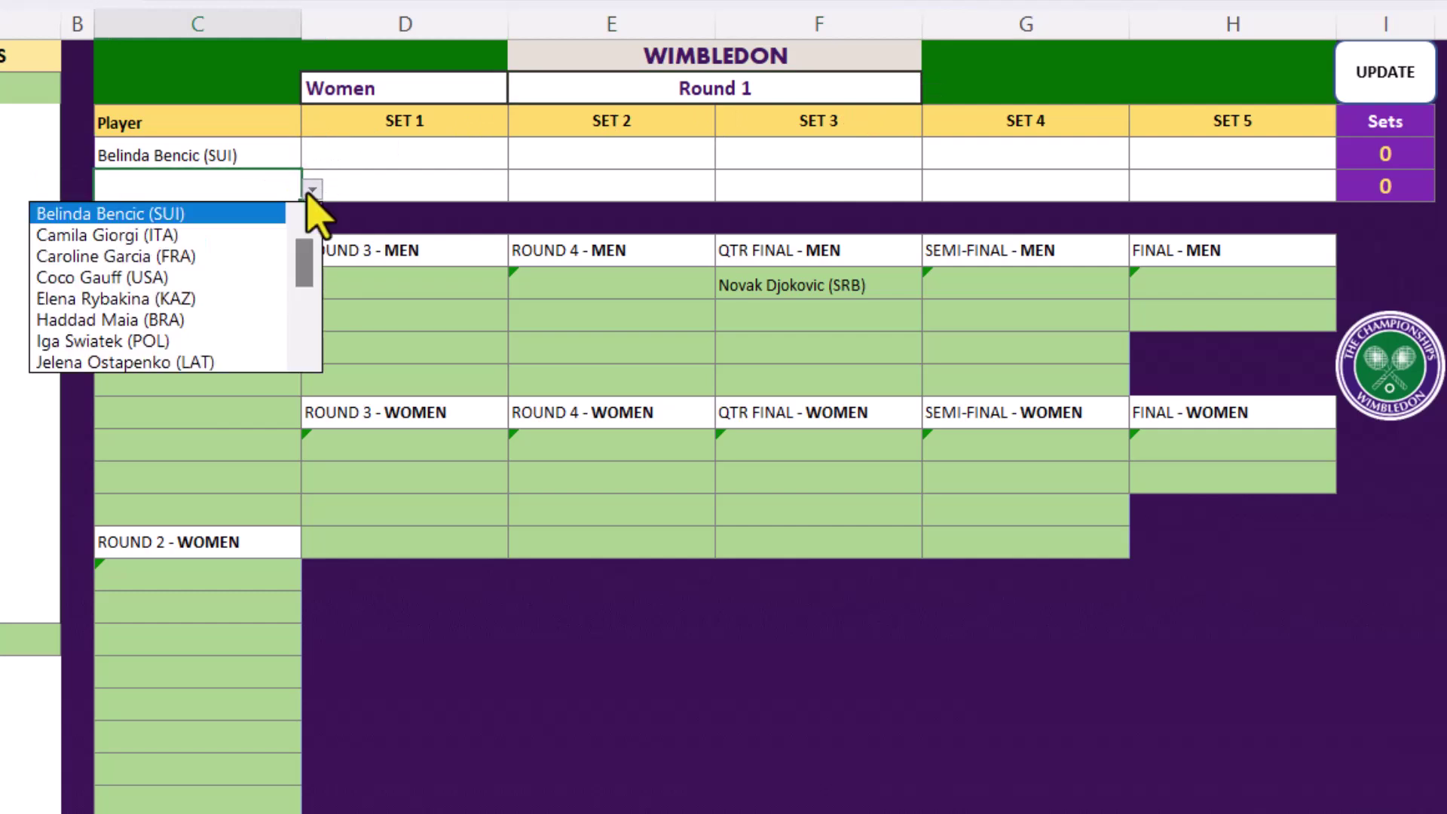
left_click(264, 234)
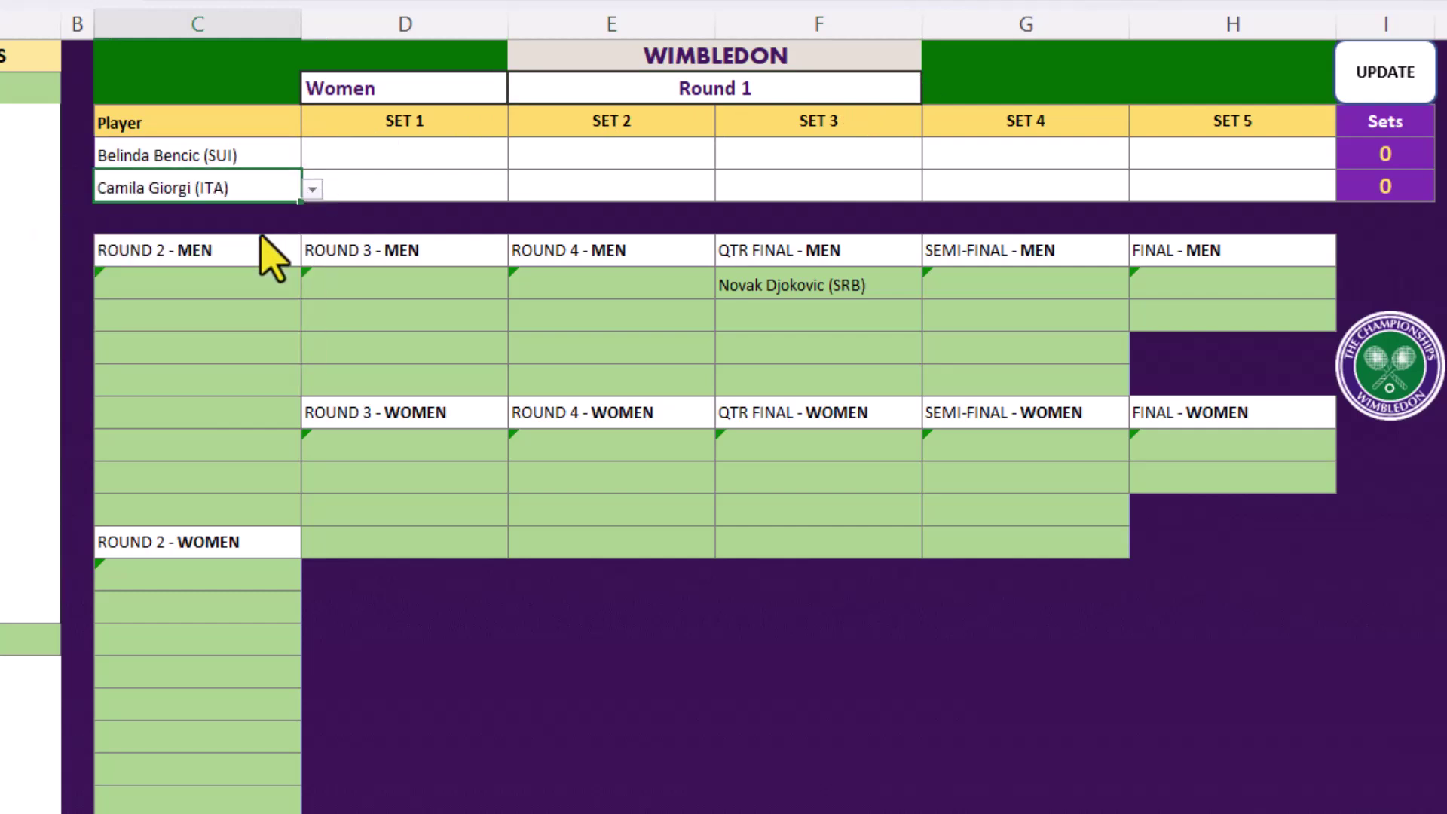
- Enter Set 1 and 2 scores of 1, 4 for Belinda Bencic and 6, 6 for Camila Giorgi, and record the match result
left_click(334, 156)
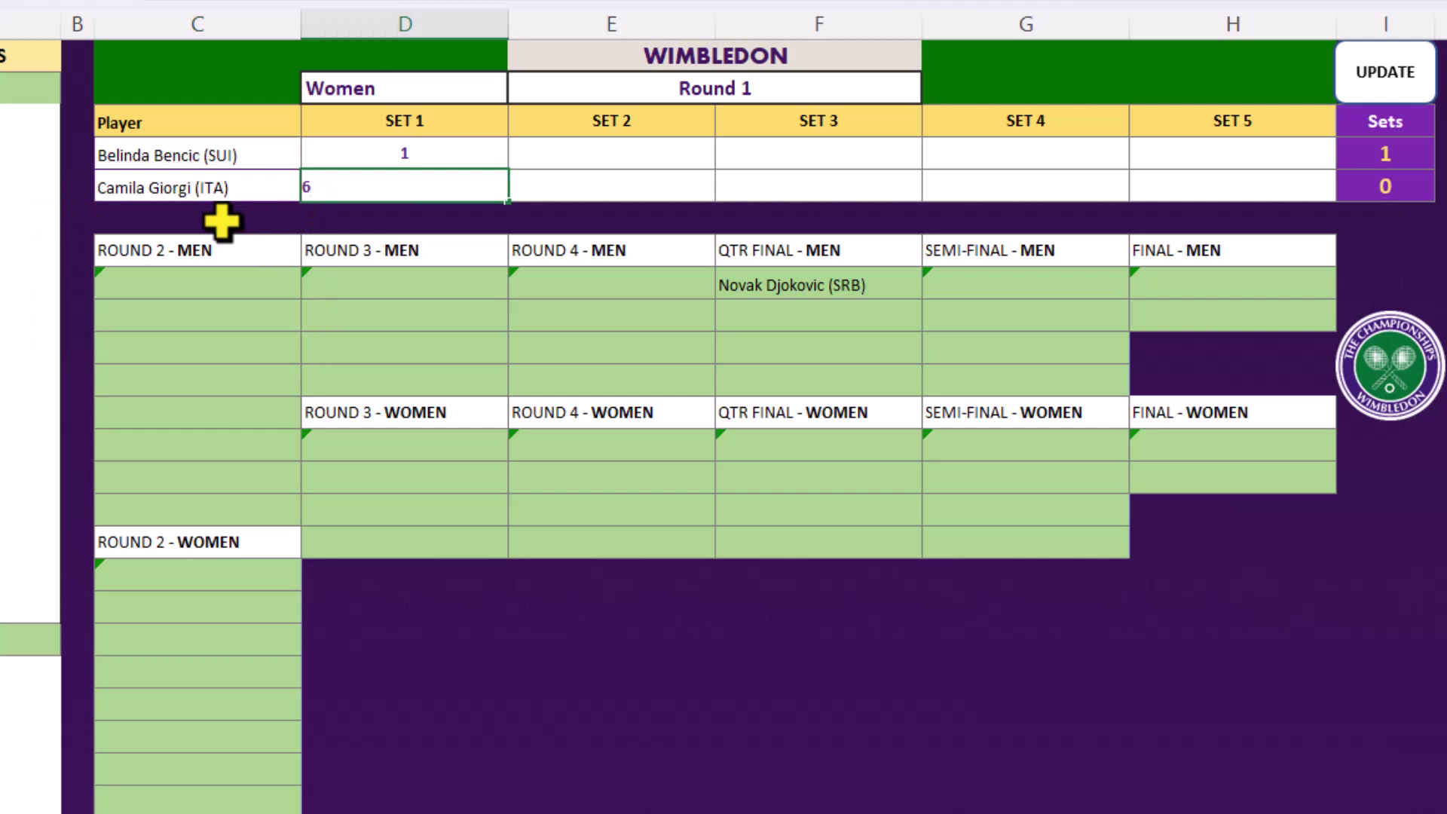
left_click(534, 149)
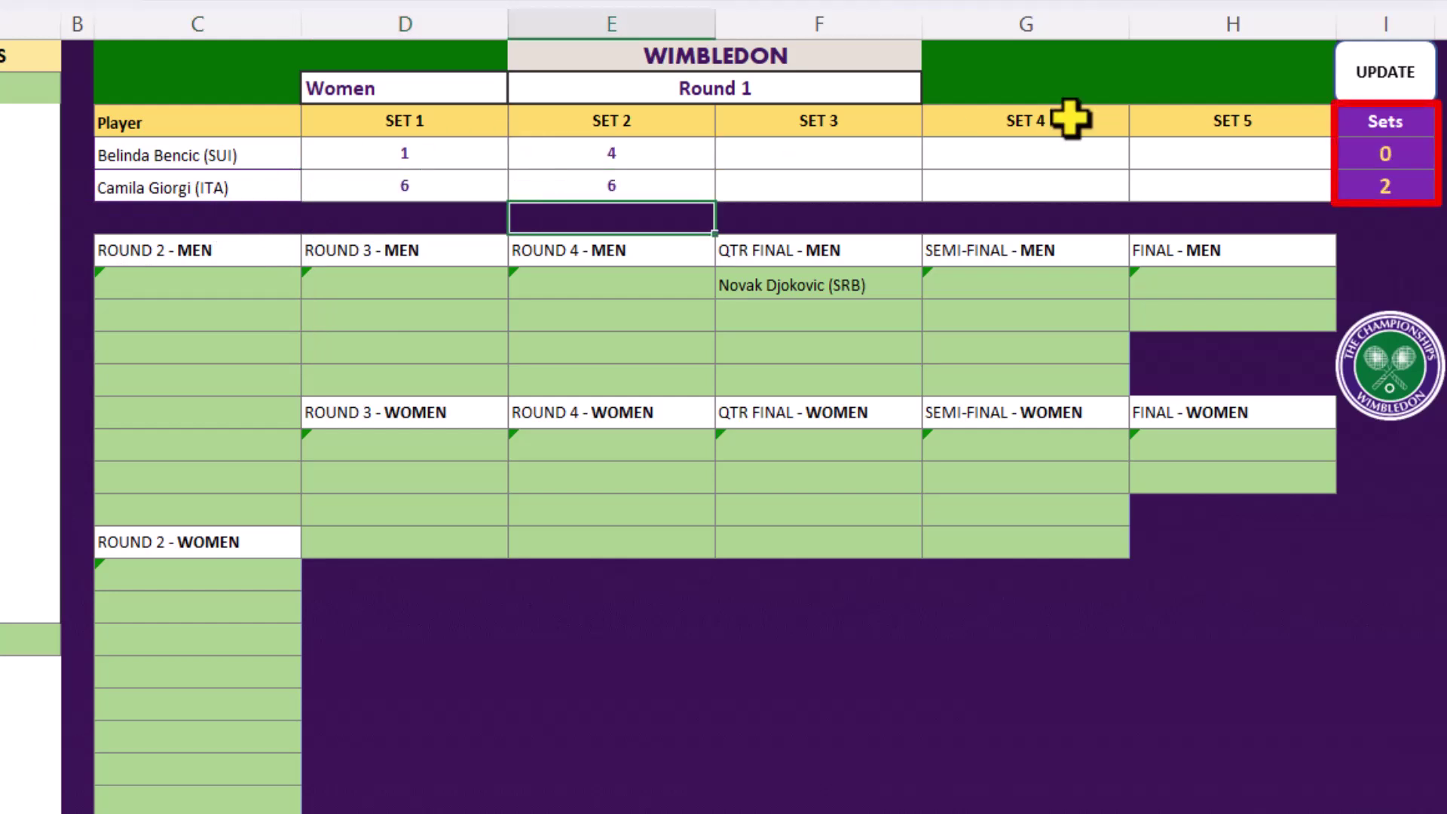
left_click(1379, 85)
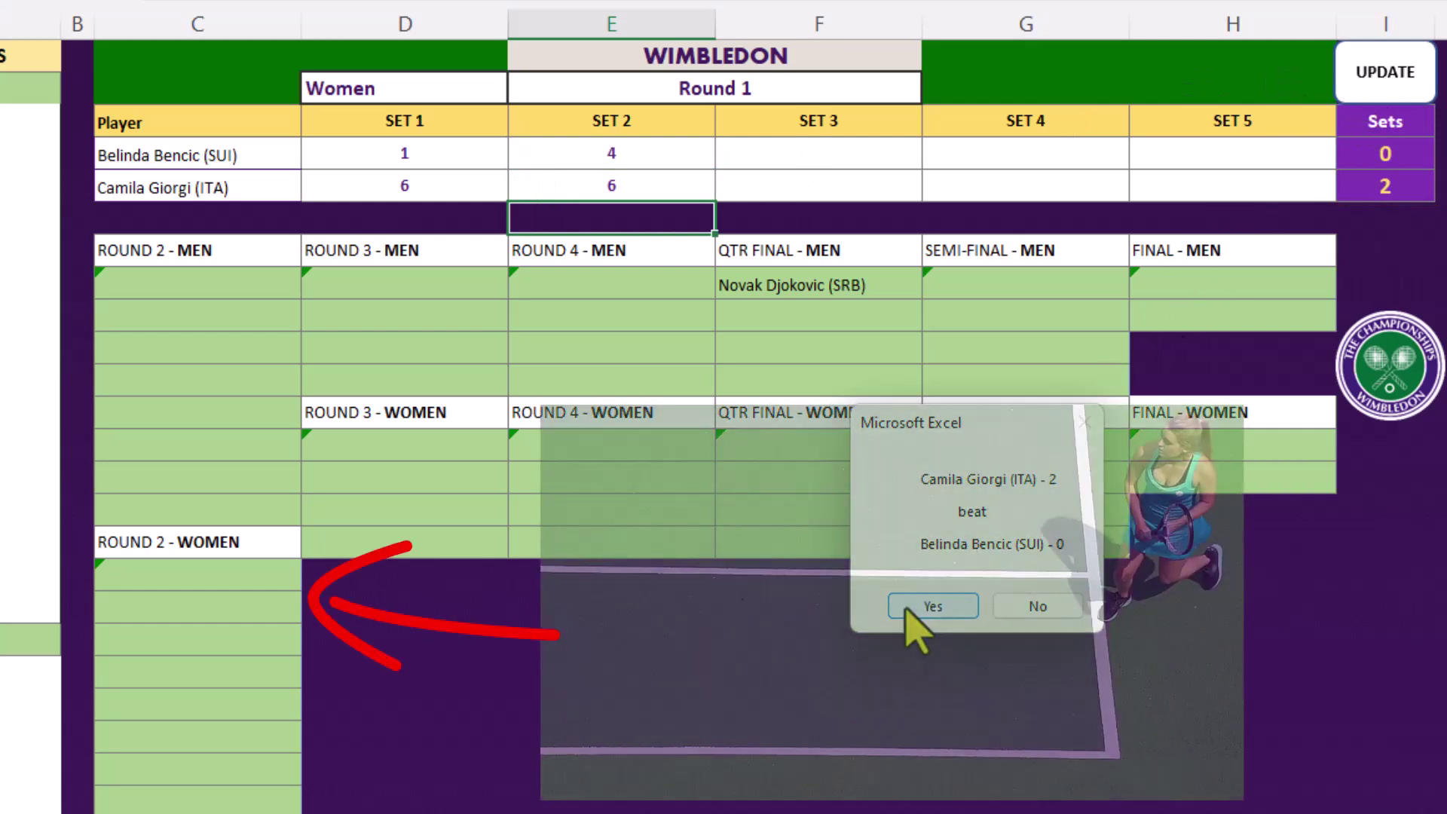
left_click(916, 607)
- Choose Jelena Ostapenko (LAT) in C4 and Karolina Pliskova (CZE) in C5 for the women's Round 2 match
left_click(217, 156)
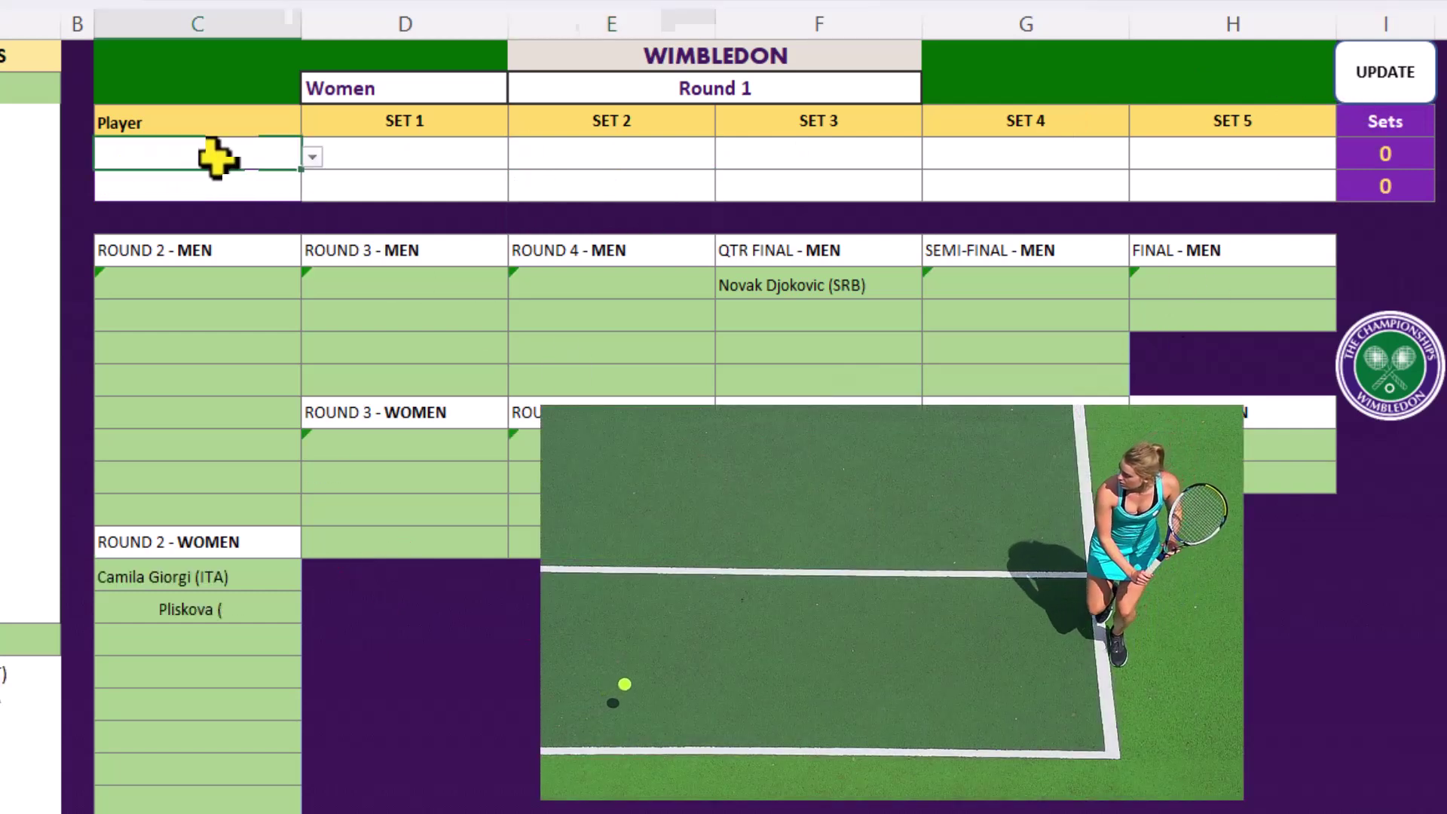
left_click(311, 157)
left_click(294, 181)
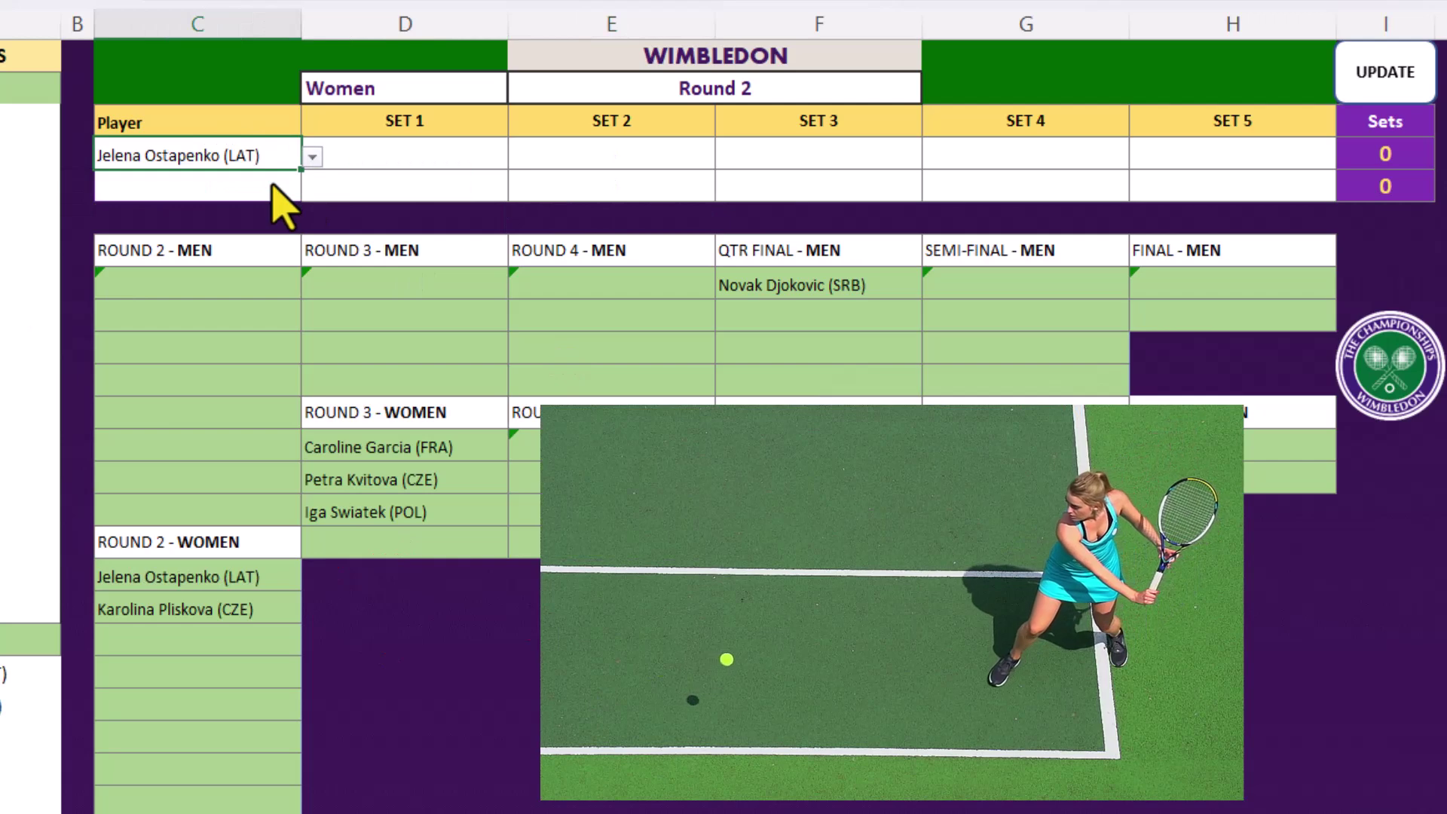
left_click(275, 185)
left_click(312, 189)
left_click(274, 236)
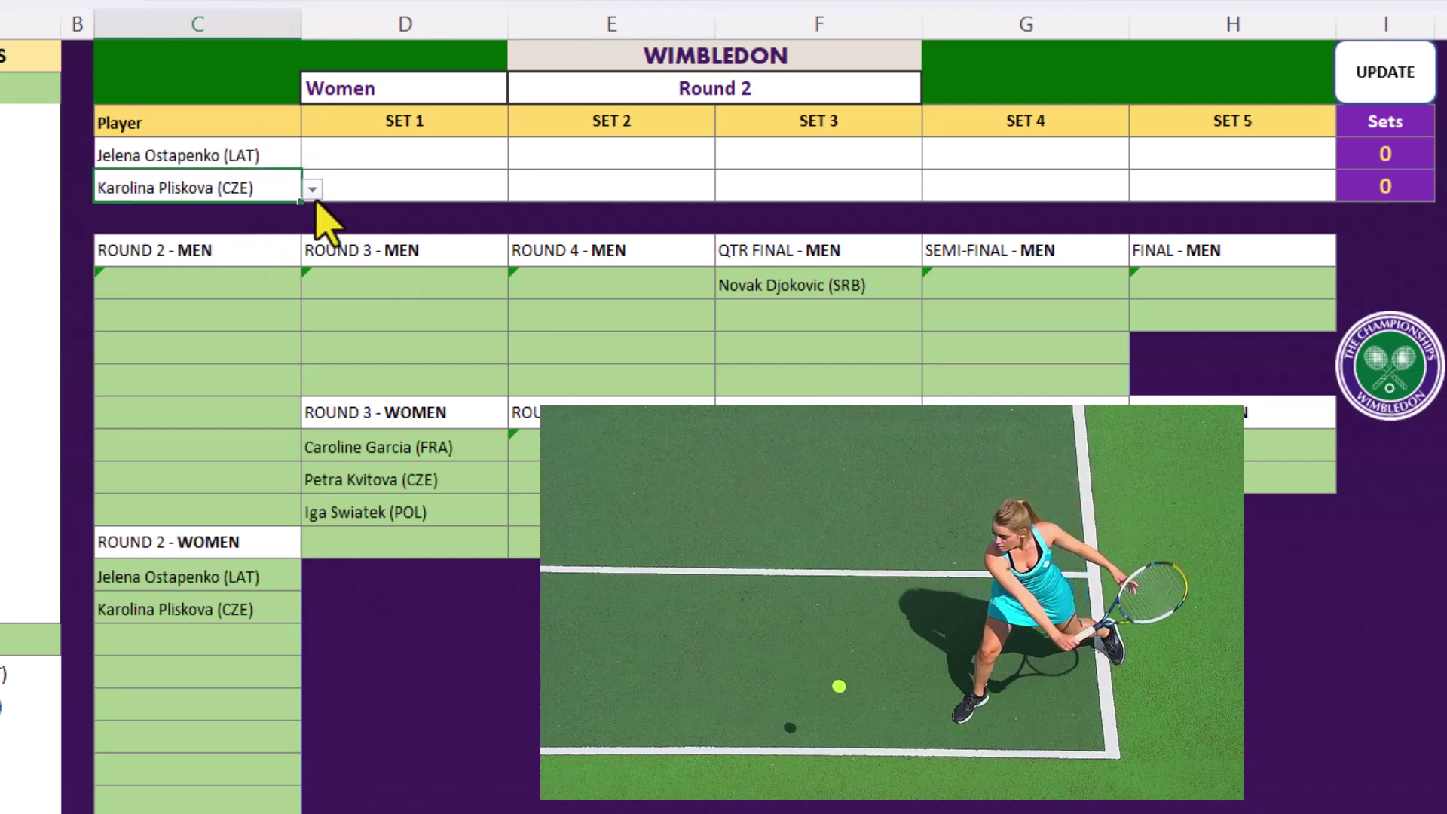
- Enter the scores for Sets 1 to 3: 3, 6, 6 for Jelena Ostapenko and 6, 4, 7 for Karolina Pliskova
left_click(372, 157)
type("3")
key("Return")
type("6")
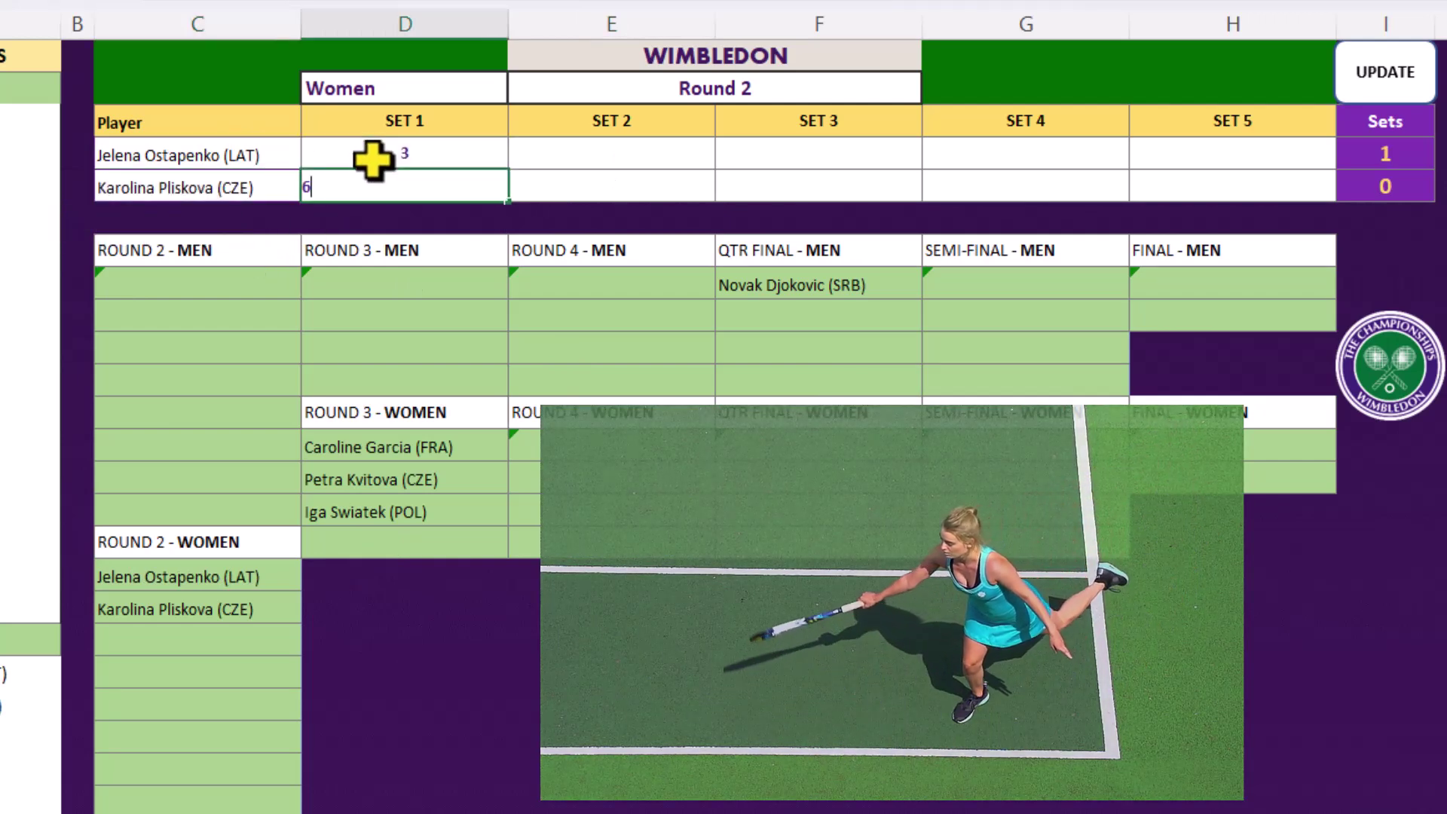
left_click(560, 165)
type("6")
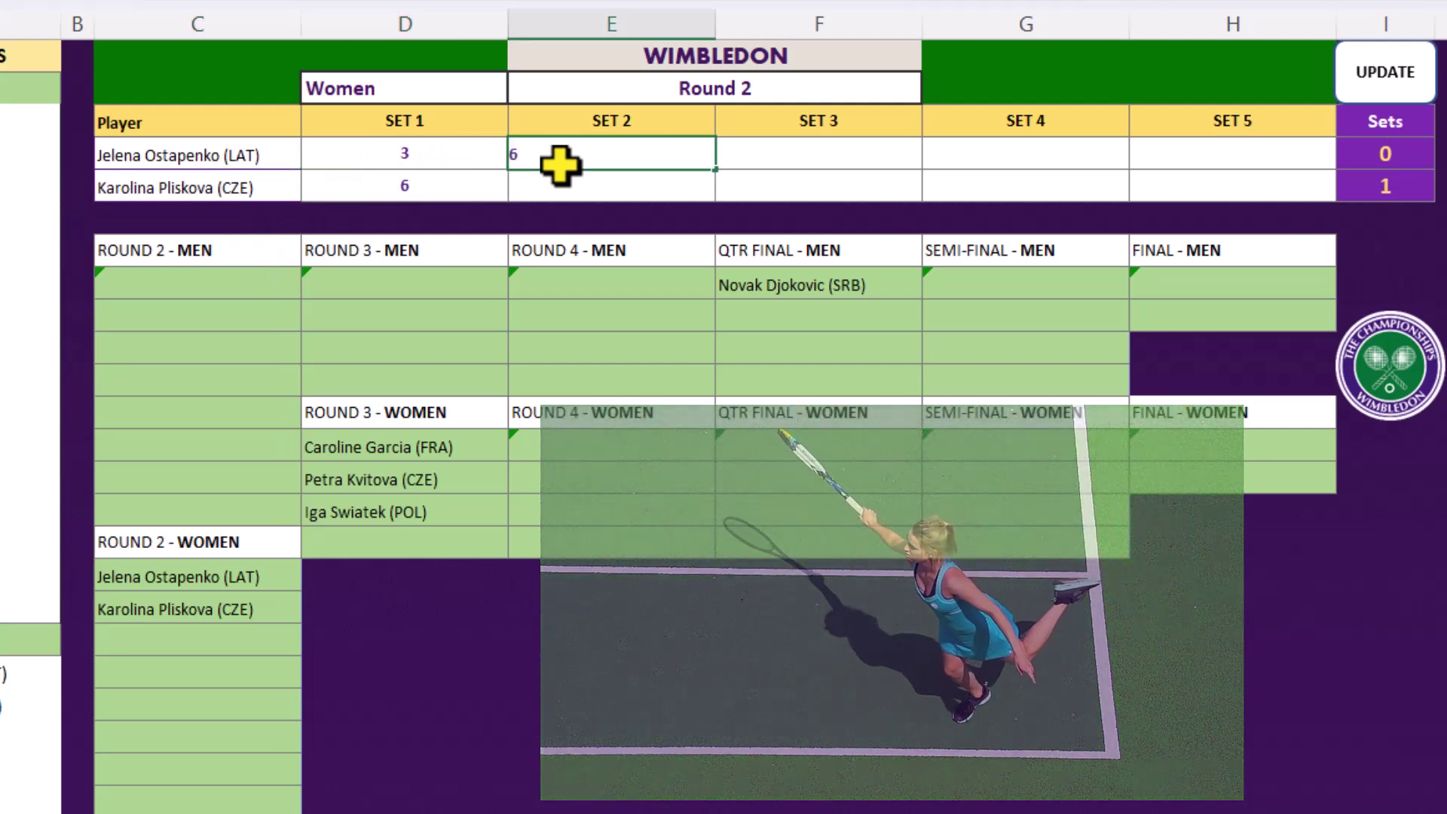
key("Return")
type("4")
left_click(756, 156)
type("6")
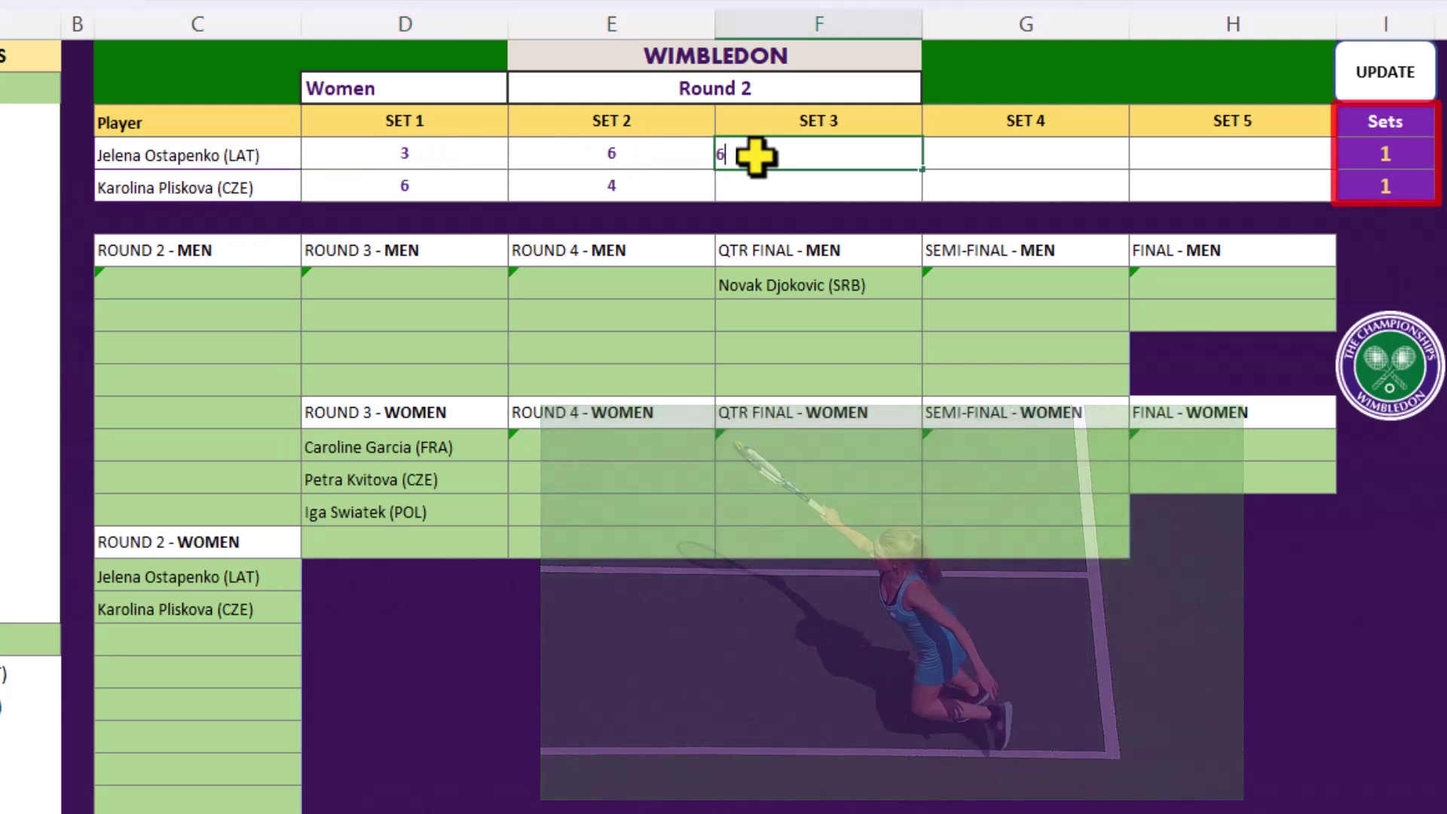
key("Return")
type("7")
key("Return")
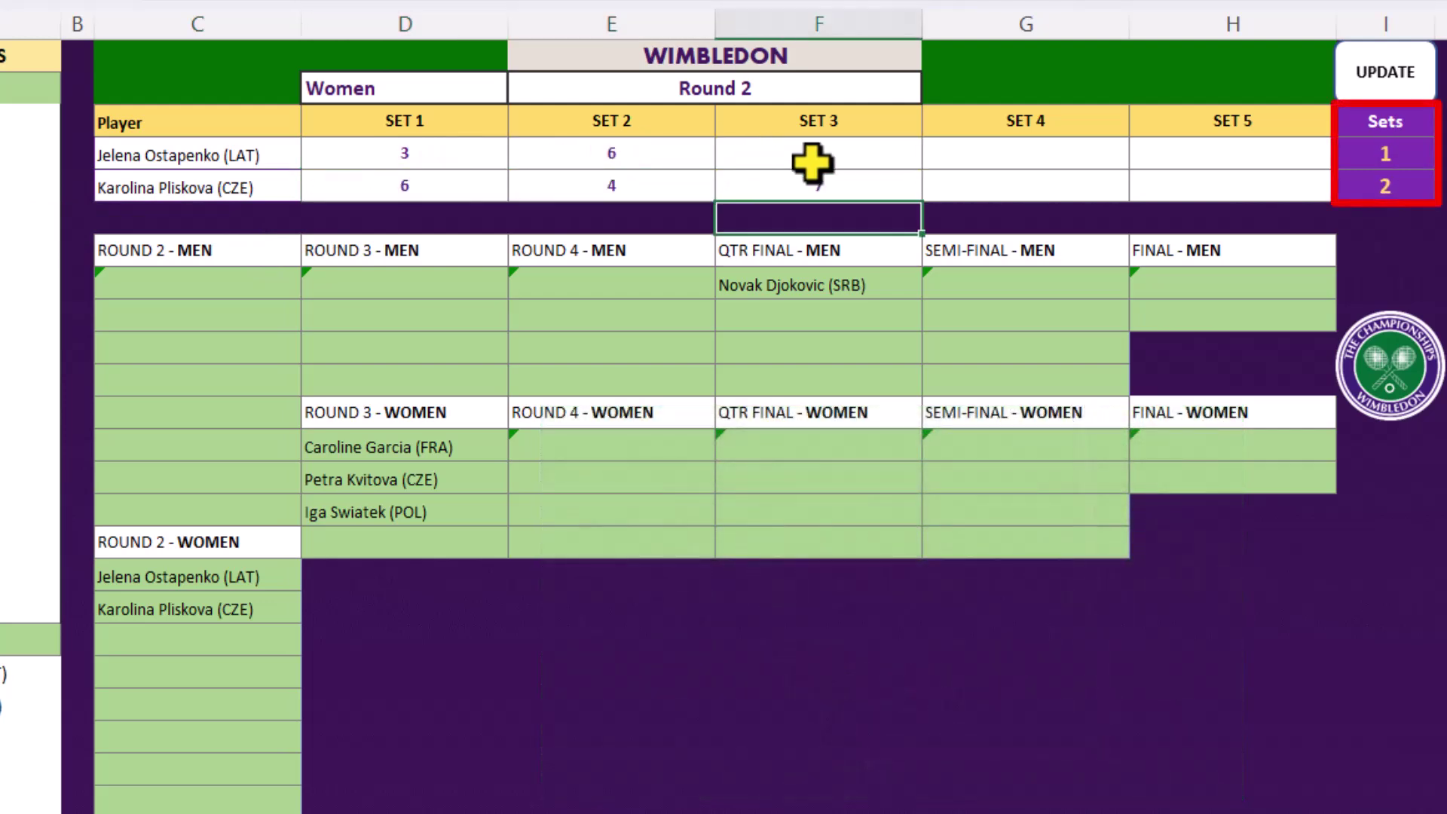
- Run the result update for the Ostapenko–Pliskova match and confirm the score
left_click(1386, 83)
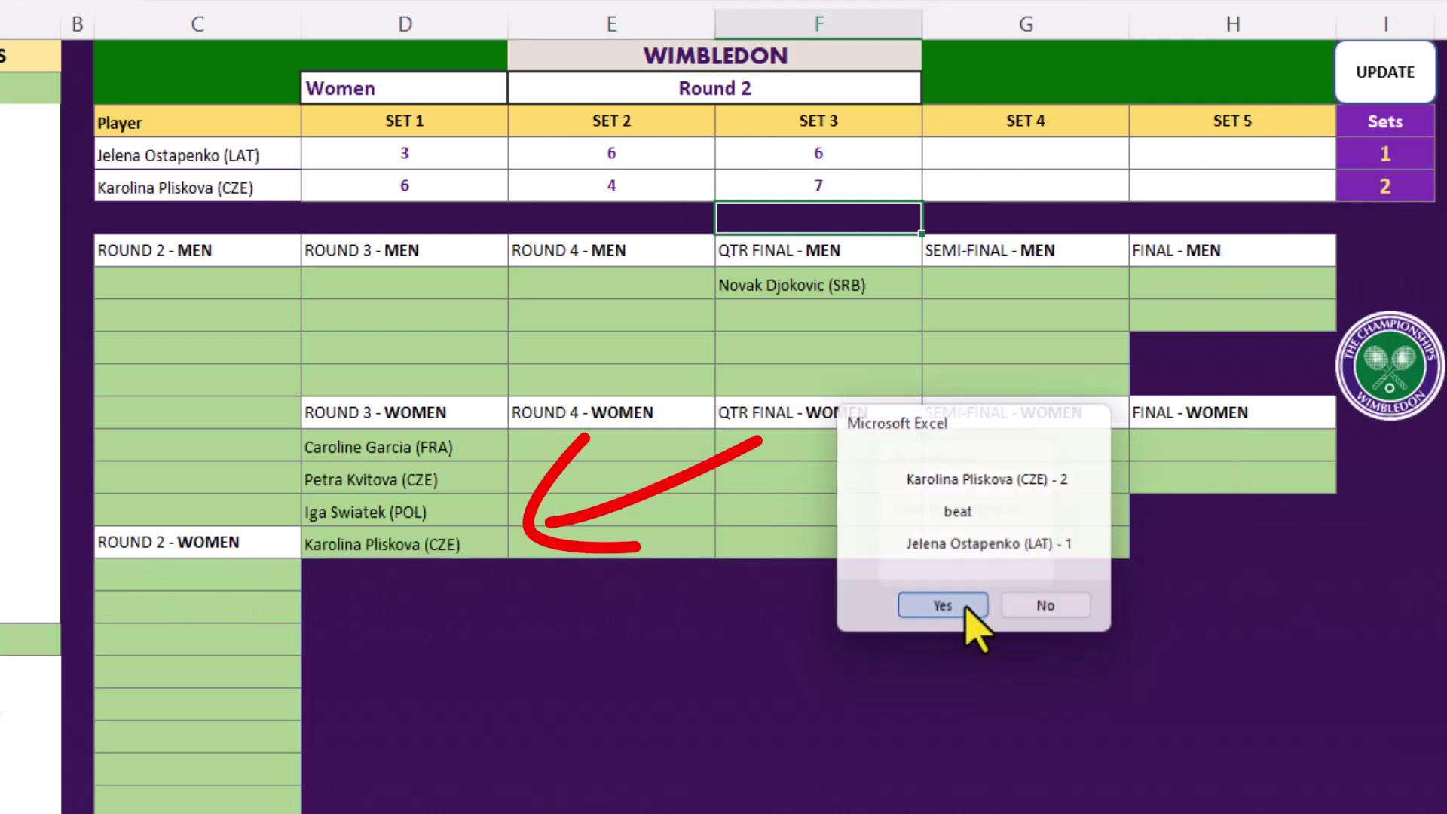
left_click(942, 605)
left_click(983, 581)
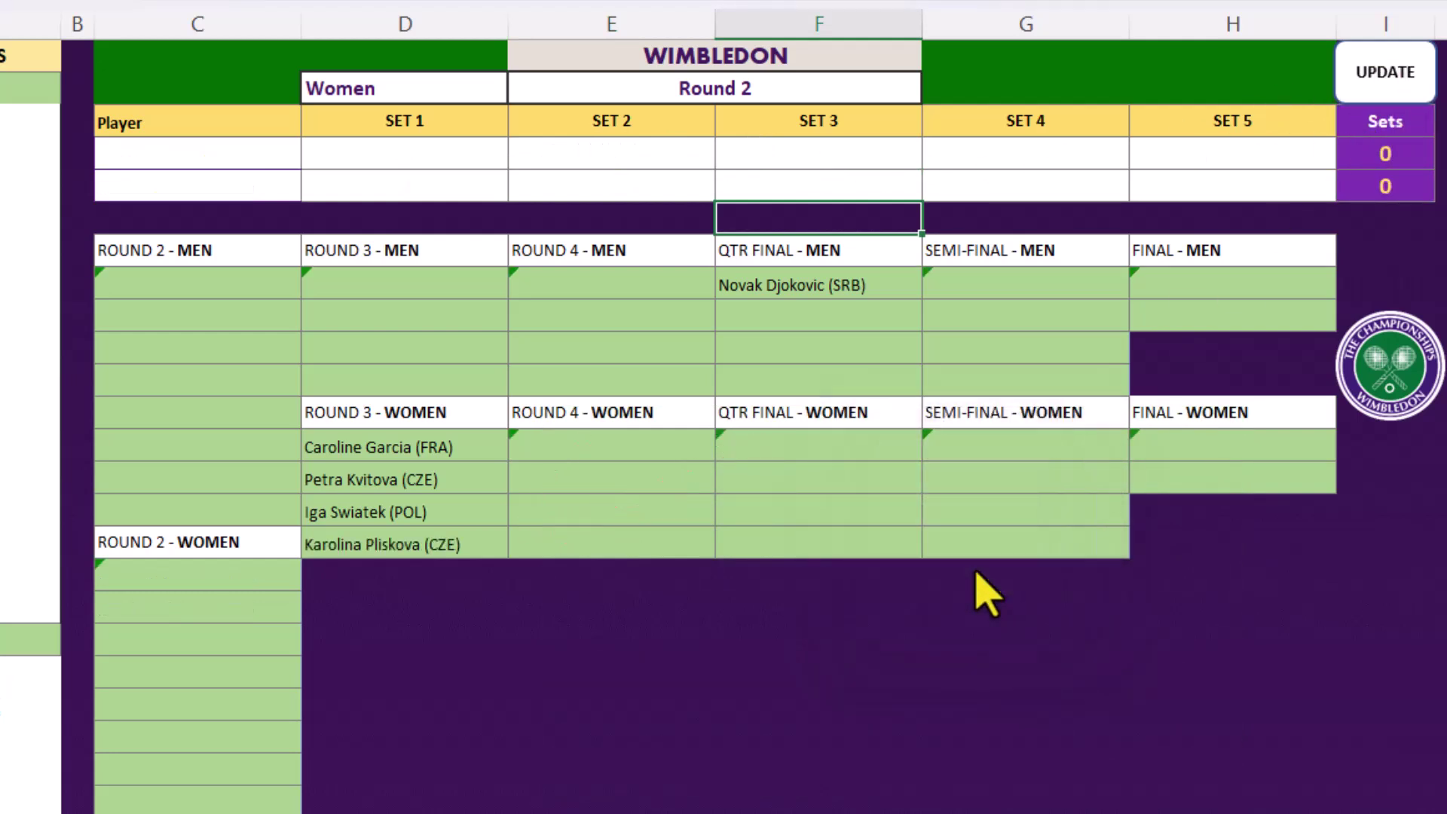
- Set the round selector under the WIMBLEDON heading to Round 3 for the women's draw
left_click(840, 88)
left_click(933, 92)
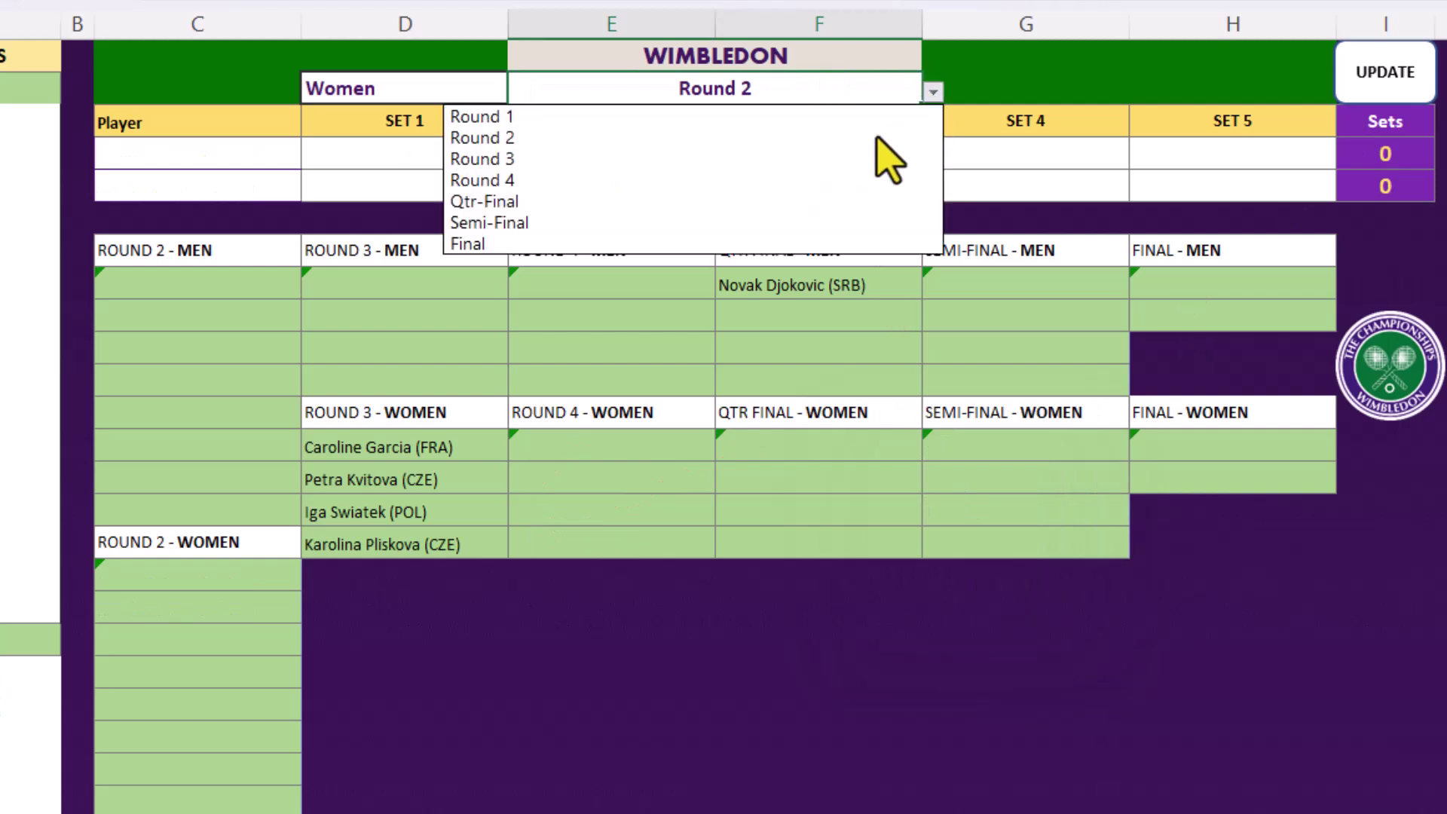
left_click(872, 156)
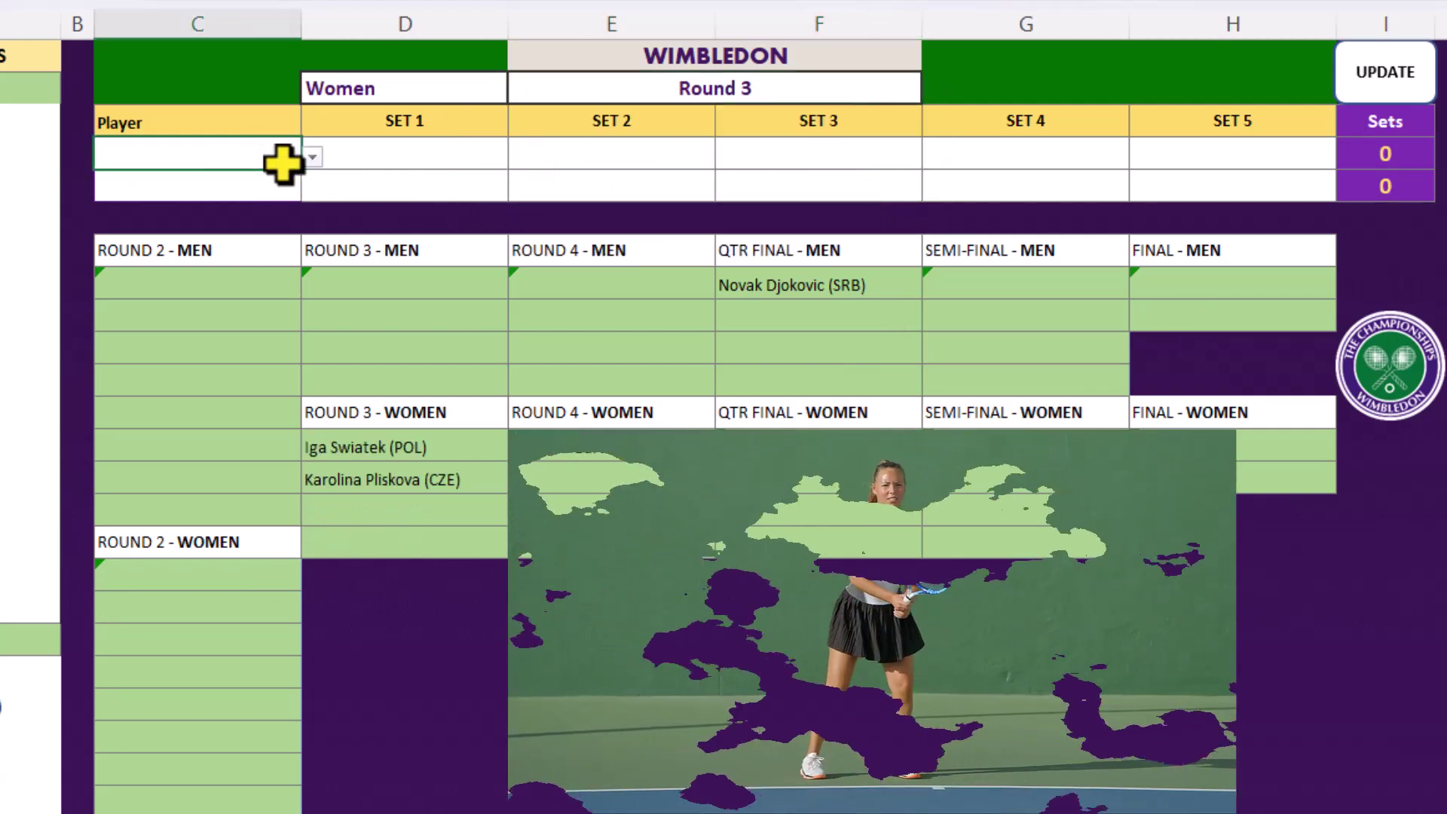
- Choose Karolina Pliskova (CZE) as the first player in C4 and Iga Swiatek (POL) as the second in C5
left_click(312, 156)
left_click(265, 201)
left_click(265, 189)
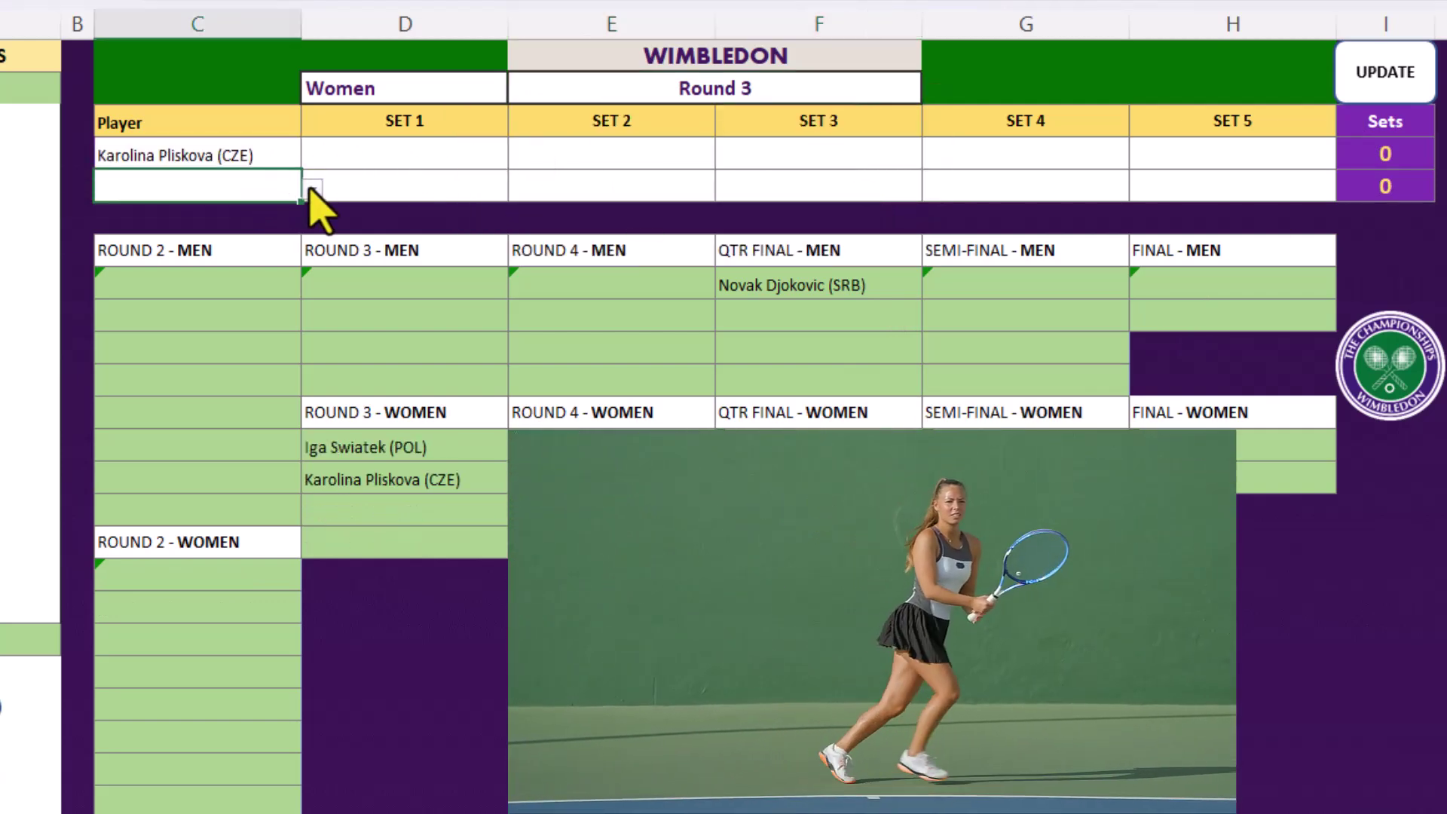
left_click(312, 190)
left_click(226, 214)
- Enter the scores for Sets 1 and 2: 5, 4 for Karolina Pliskova and 7, 6 for Iga Swiatek
left_click(369, 153)
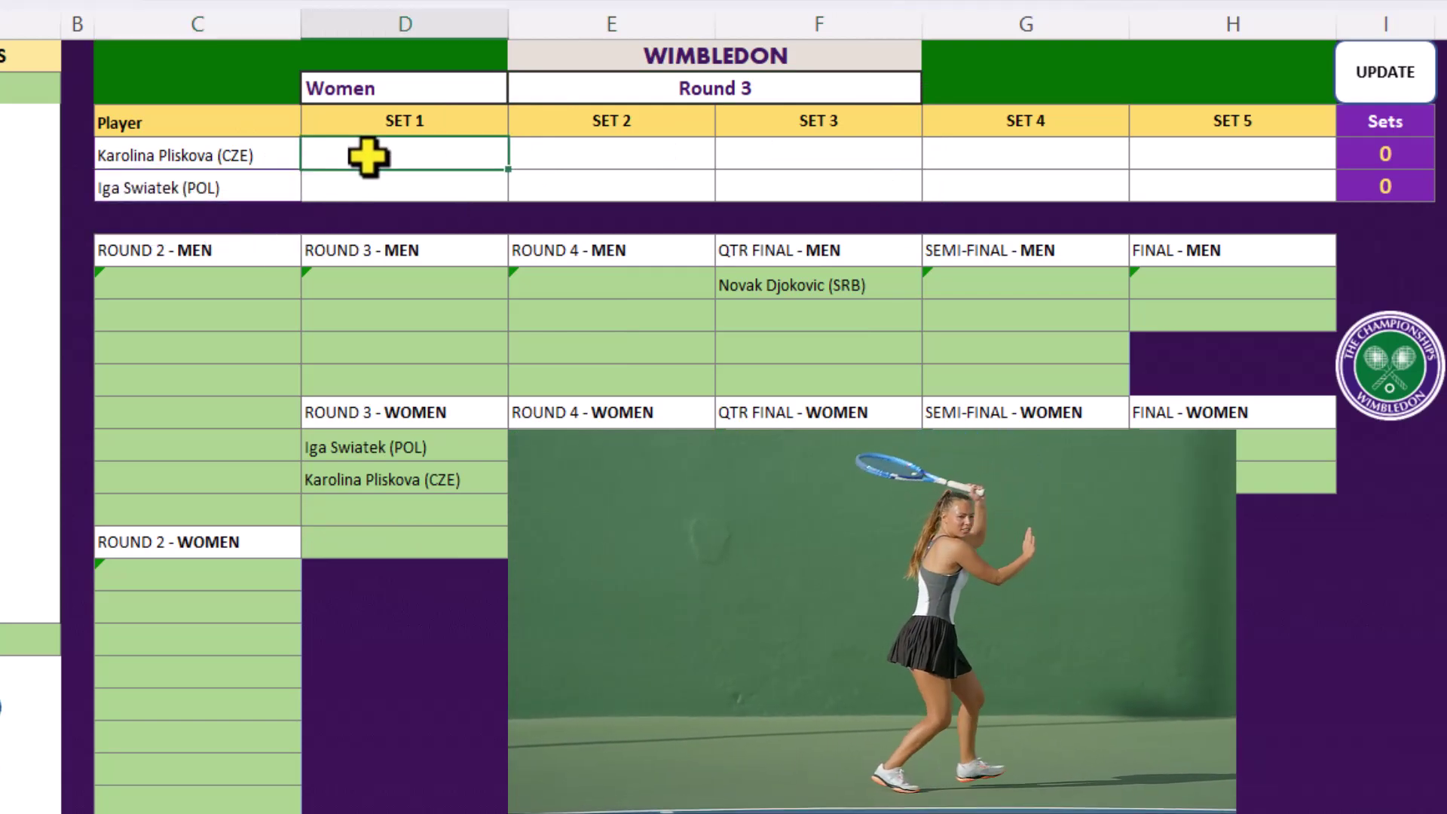
type("5")
left_click(346, 184)
type("7")
left_click(577, 153)
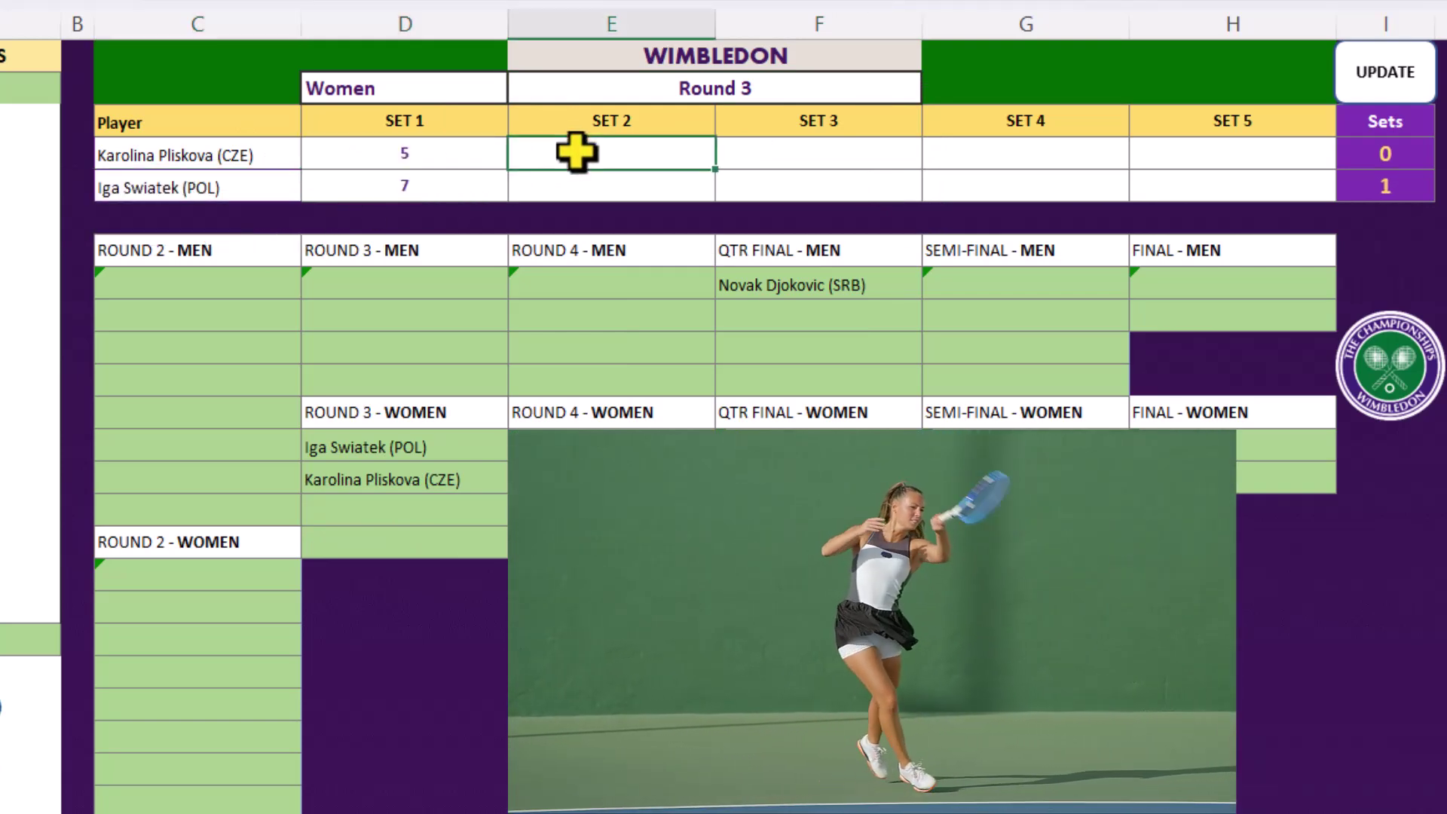
type("4")
left_click(582, 187)
type("6")
key("Return")
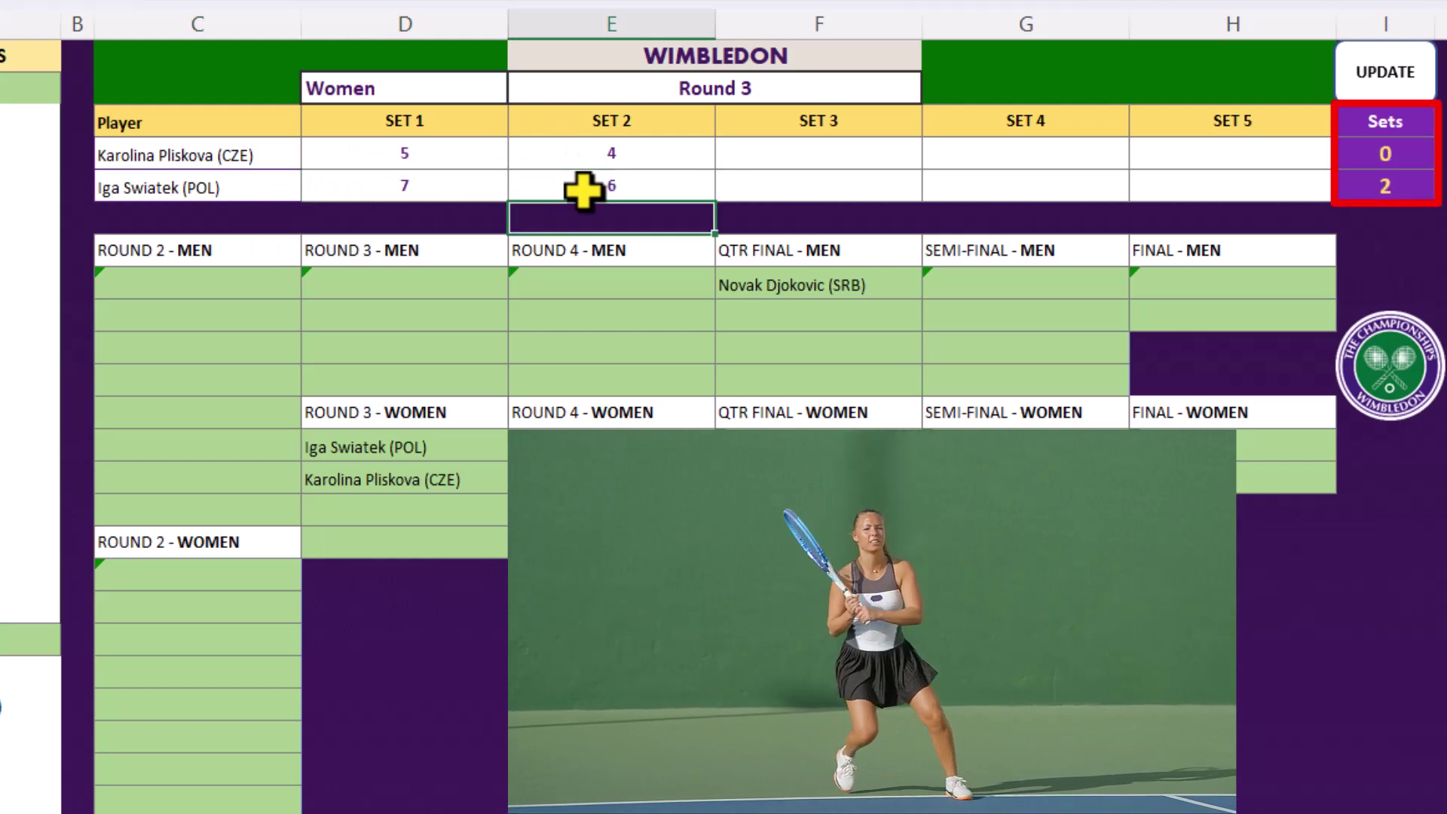
- Run the result update for the Pliskova–Swiatek match and confirm the score
left_click(1383, 70)
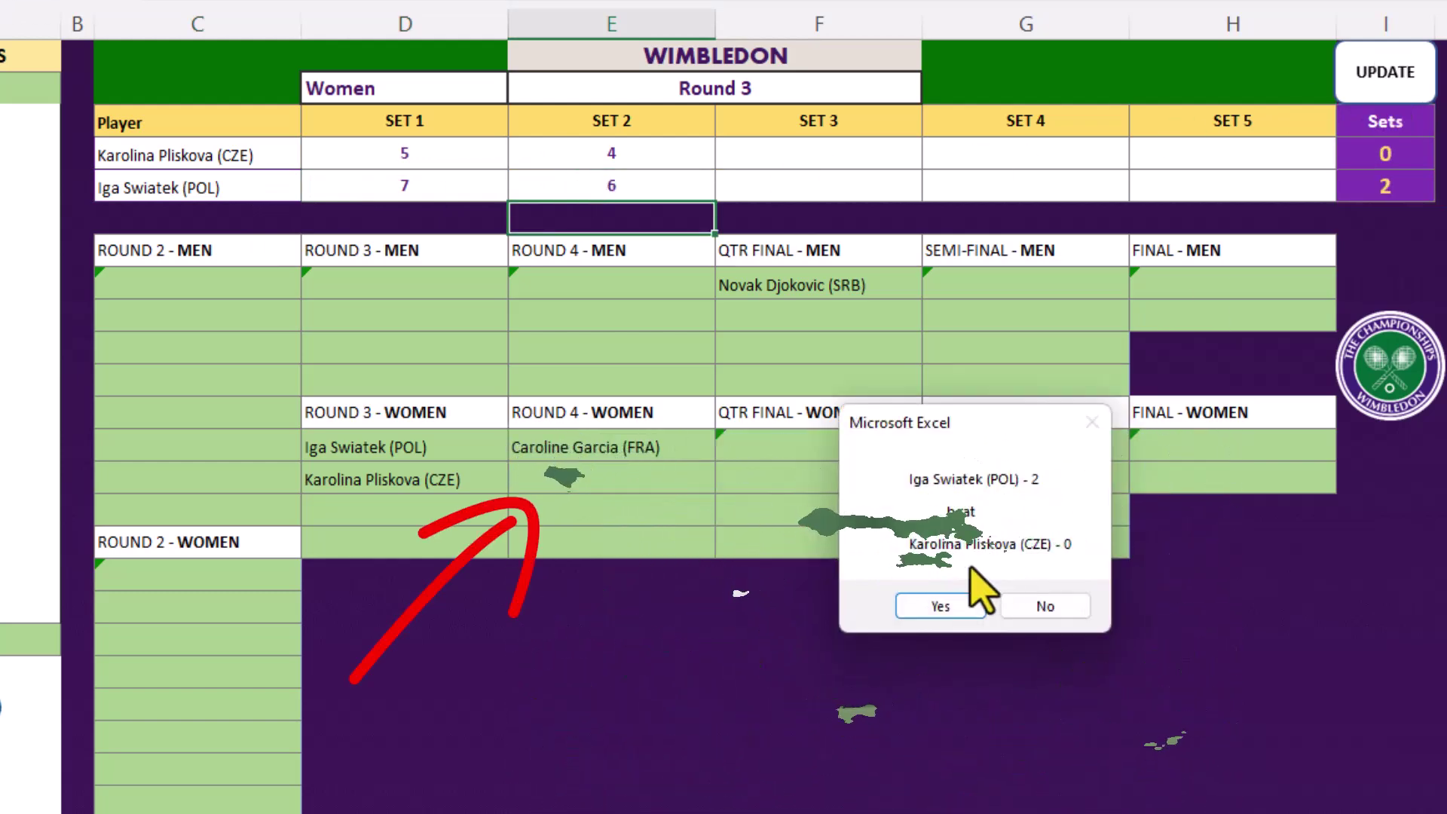
left_click(940, 606)
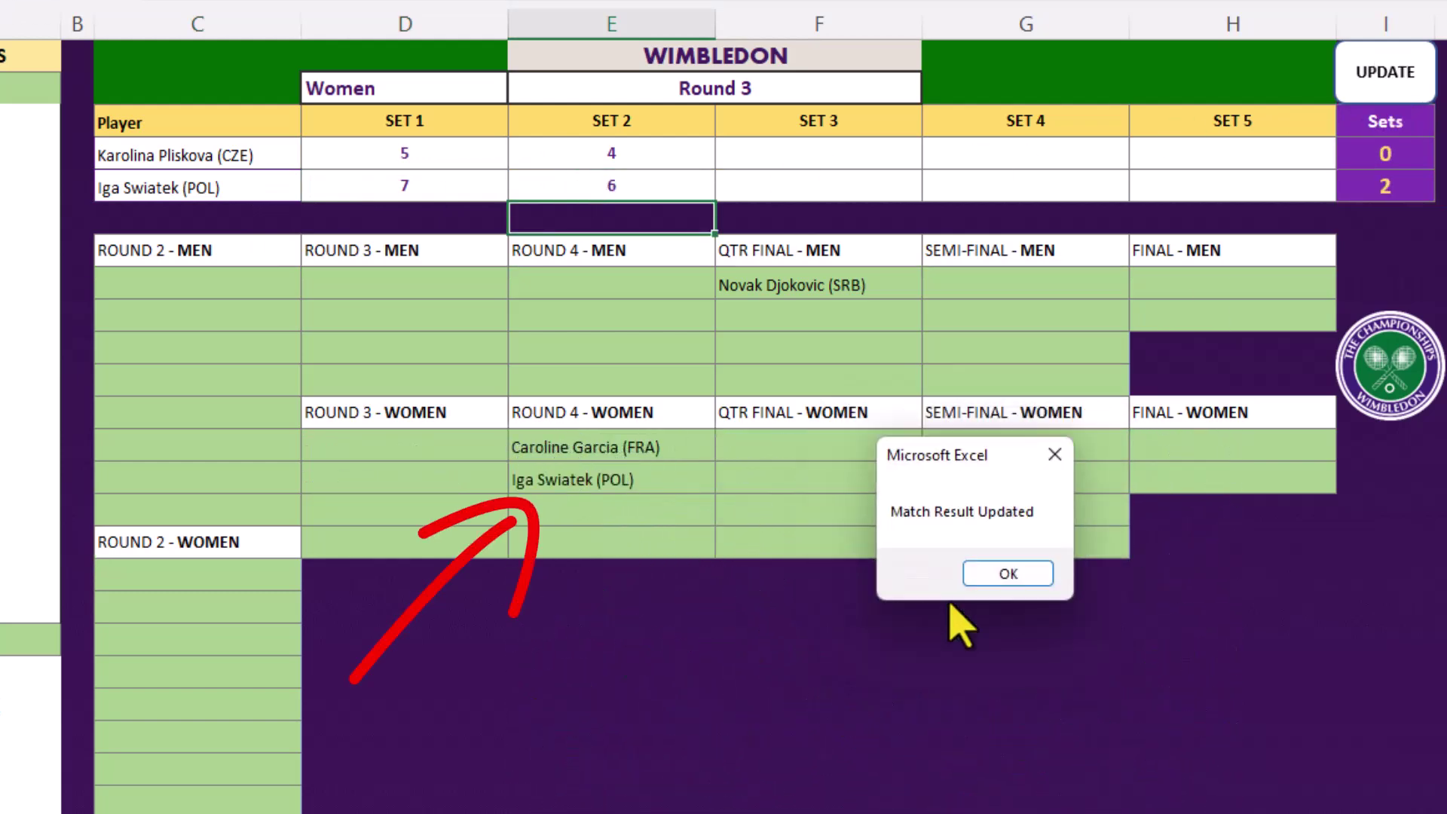
left_click(994, 577)
- Set the round selector under the WIMBLEDON heading to Round 4 for the women's draw
left_click(805, 87)
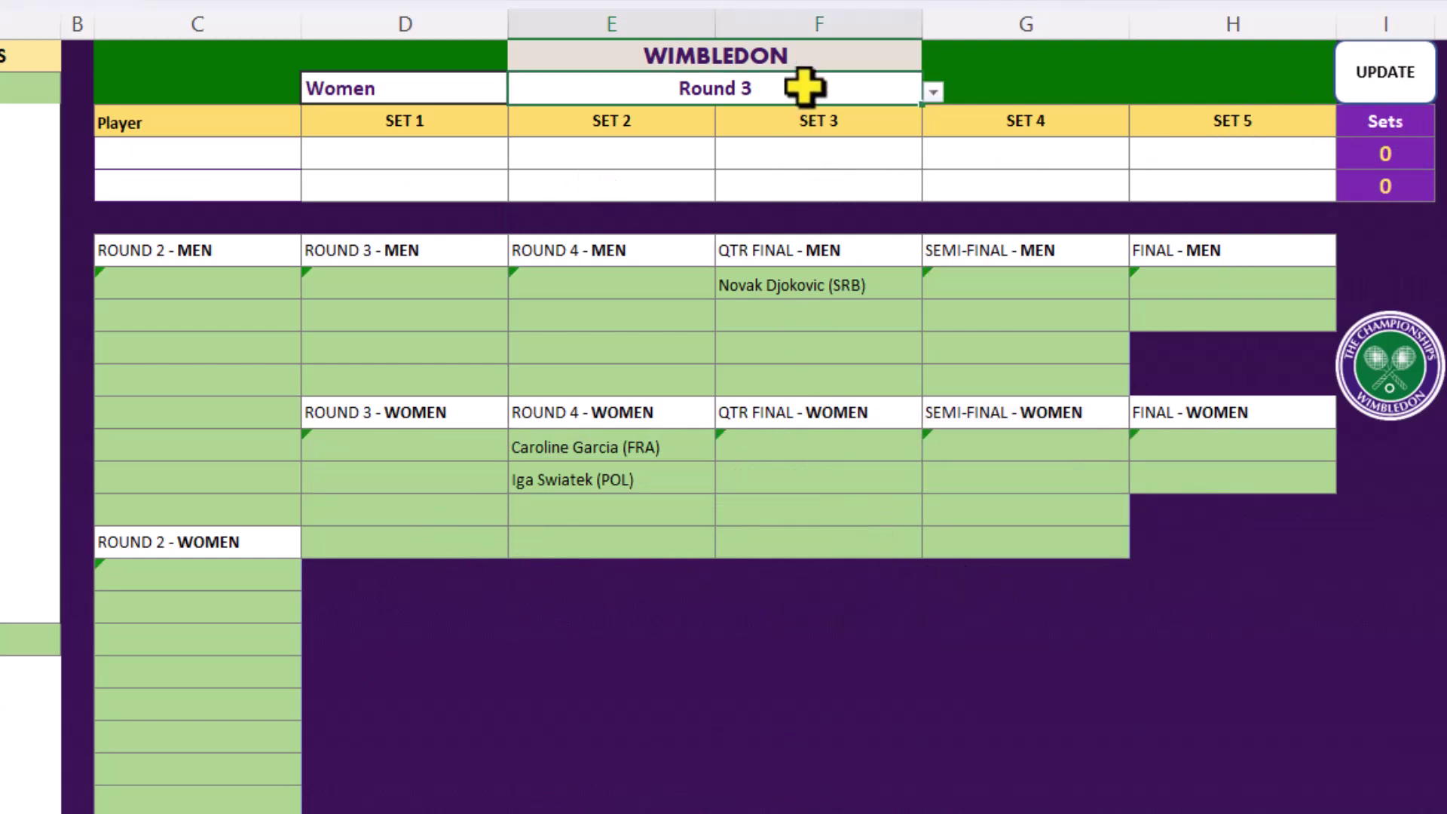
left_click(939, 93)
left_click(607, 182)
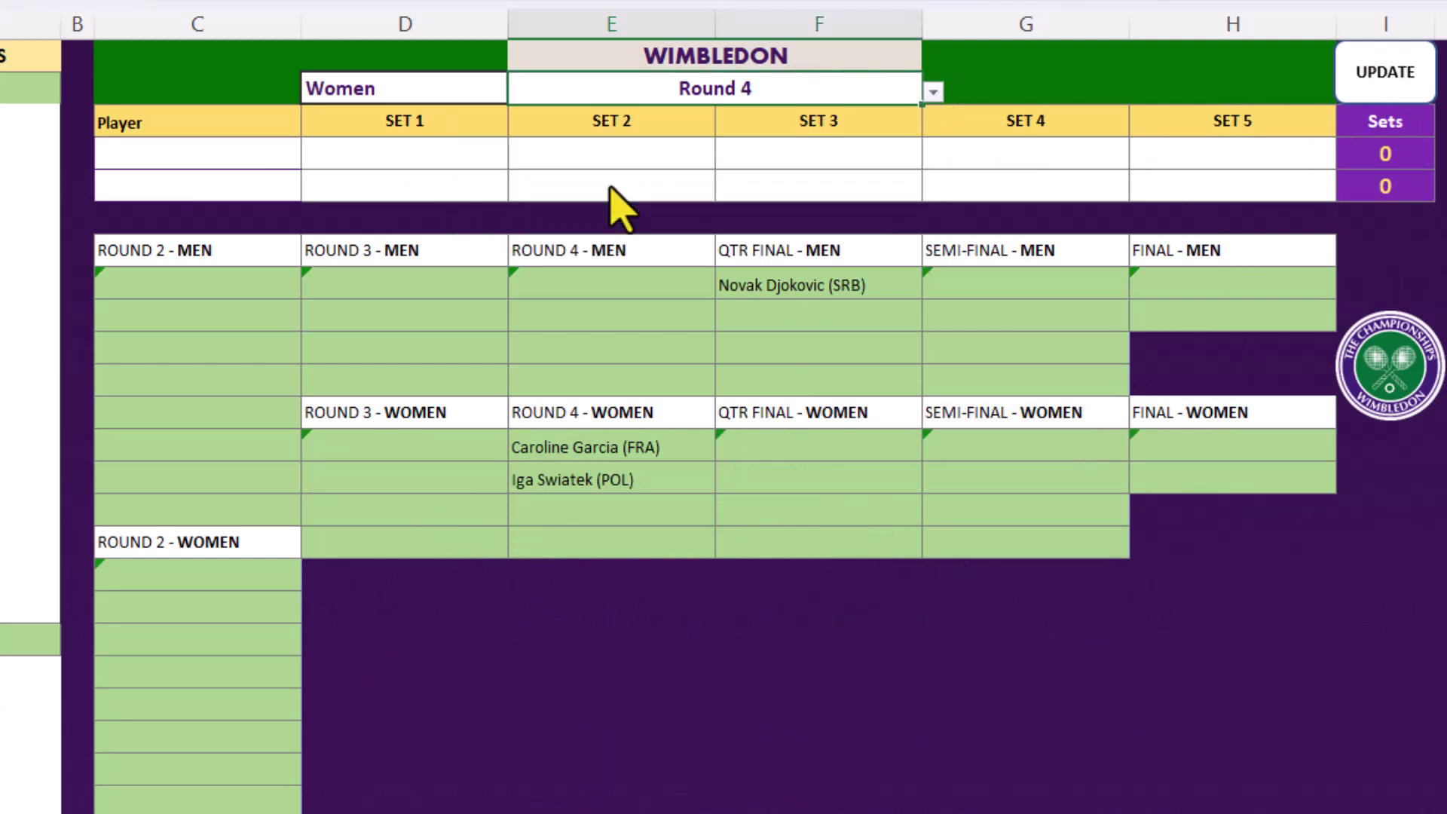
- Choose Caroline Garcia (FRA) as the first player in C4 and Iga Swiatek (POL) as the second in C5
left_click(259, 156)
left_click(312, 156)
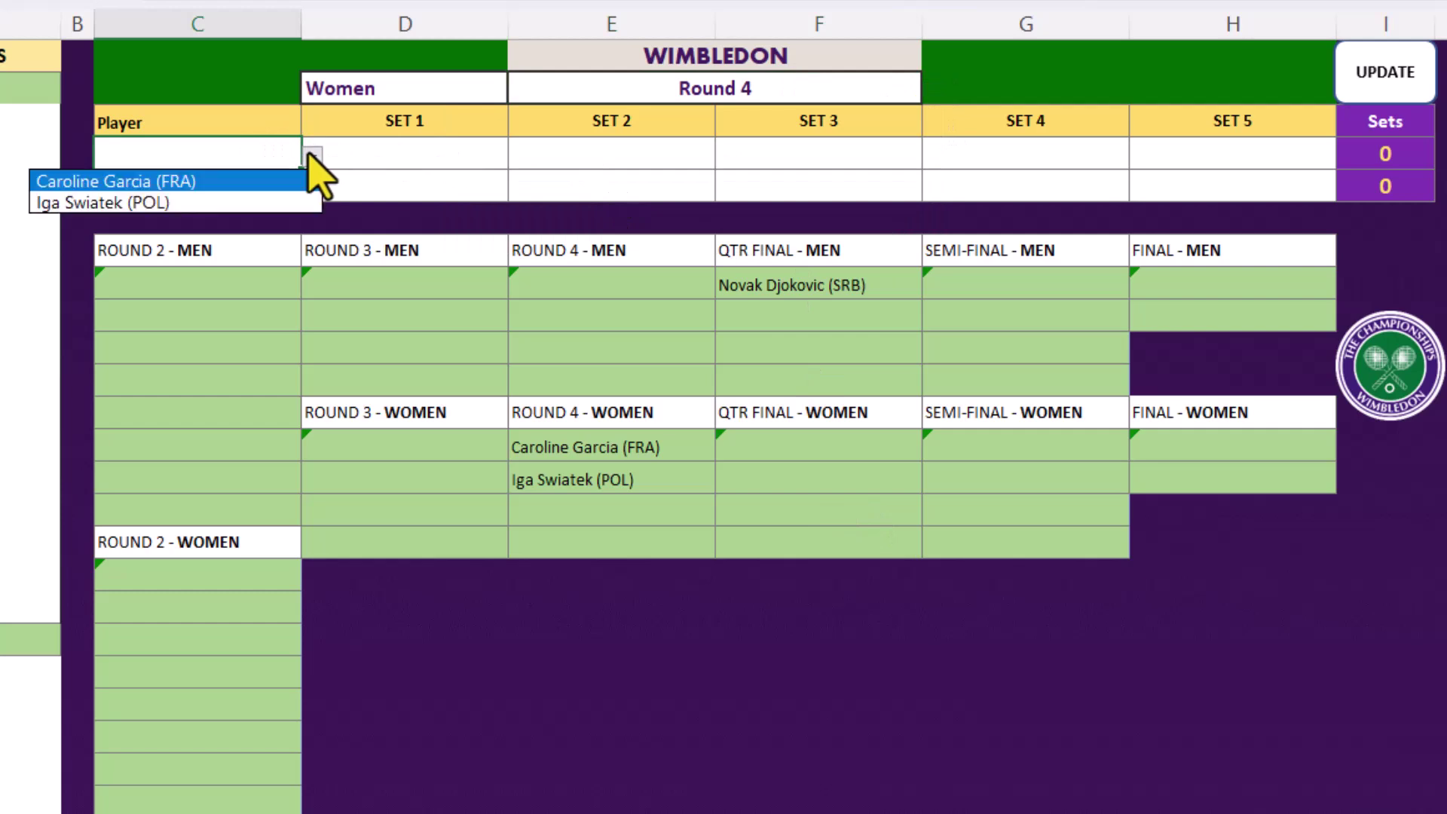
left_click(302, 182)
left_click(312, 189)
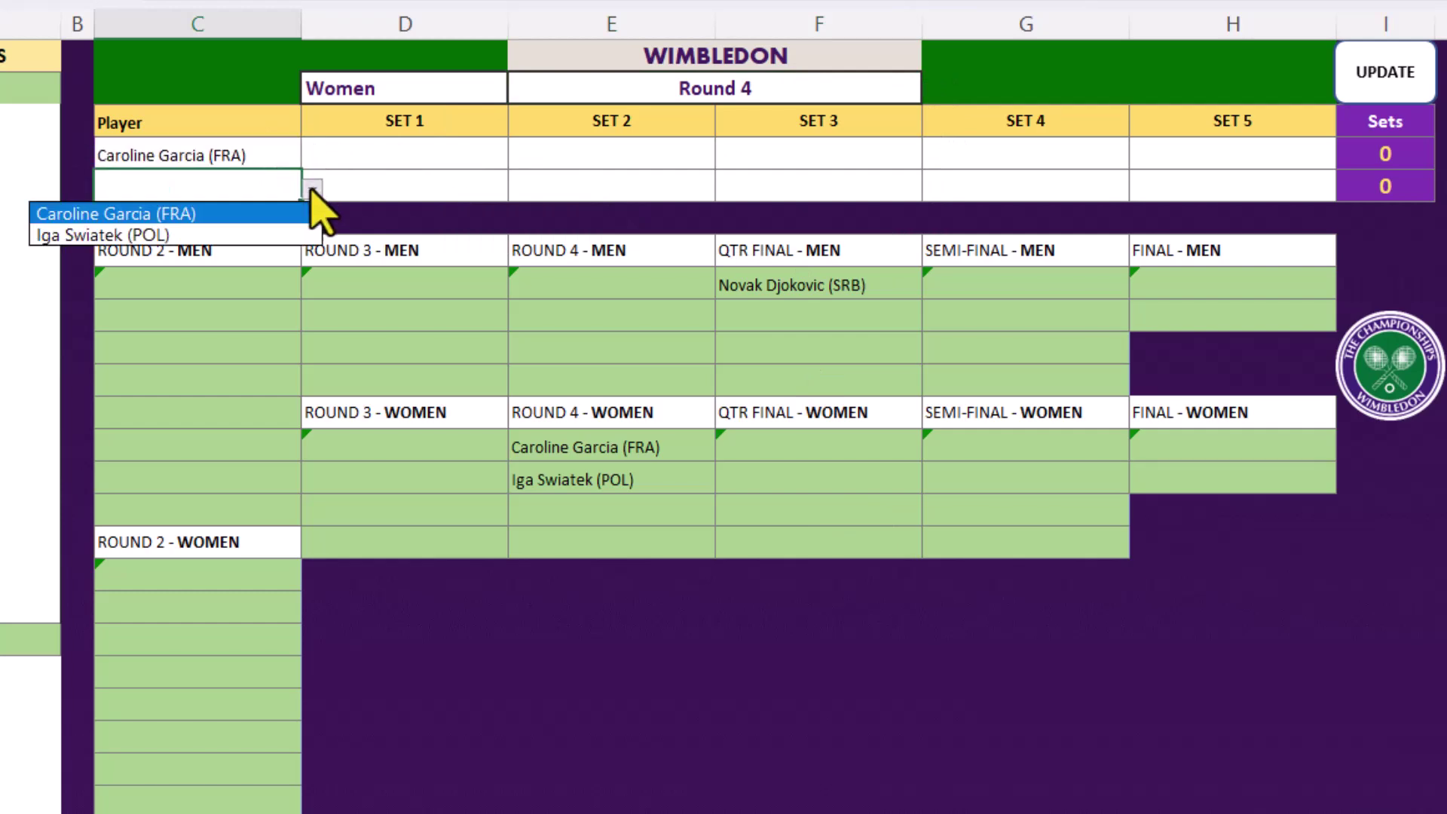
left_click(248, 234)
- Enter Set 1 and 2 scores of 5, 4 for Caroline Garcia and 7, 6 for Iga Swiatek, and record the match result
left_click(376, 156)
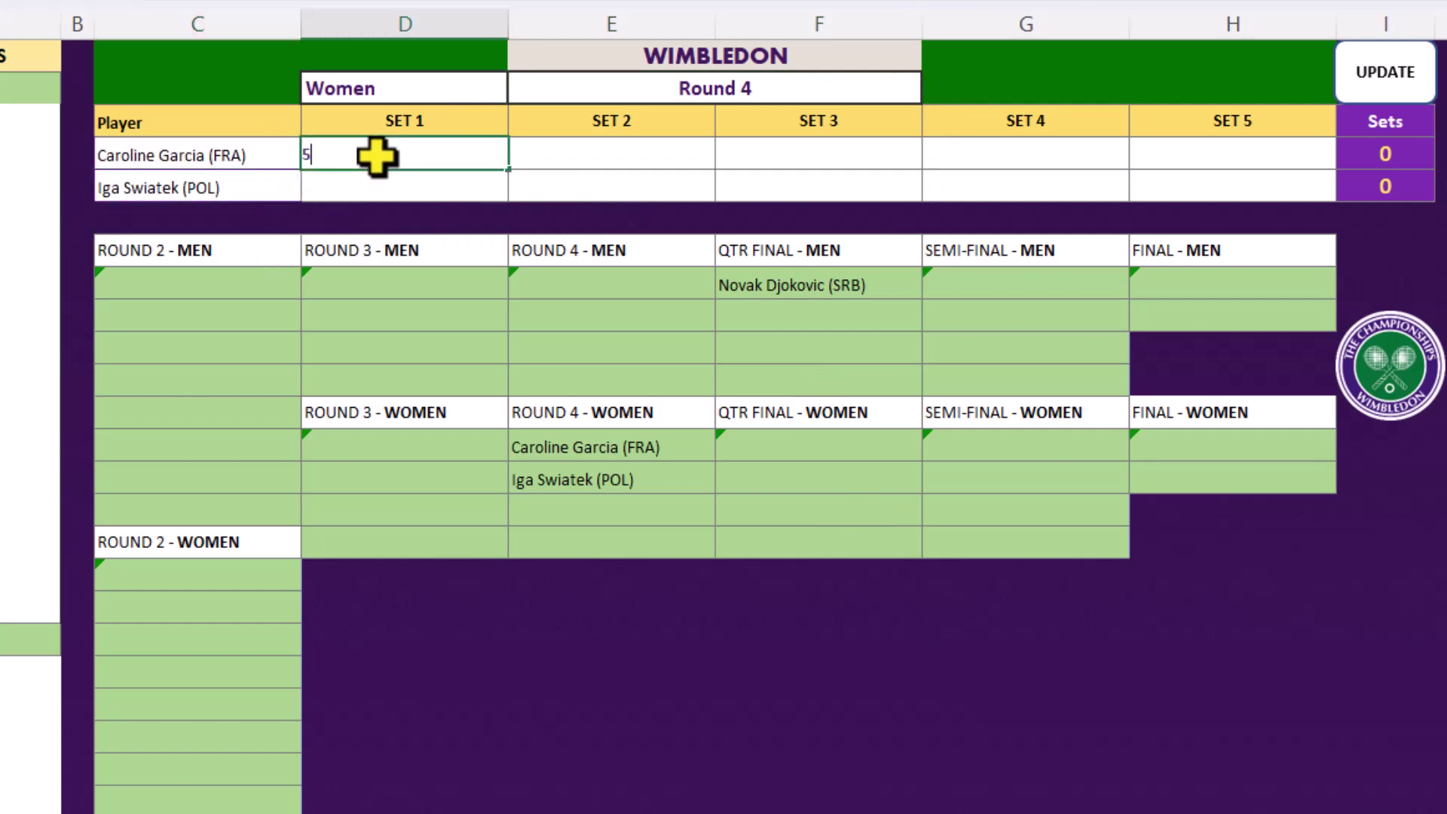
left_click(534, 156)
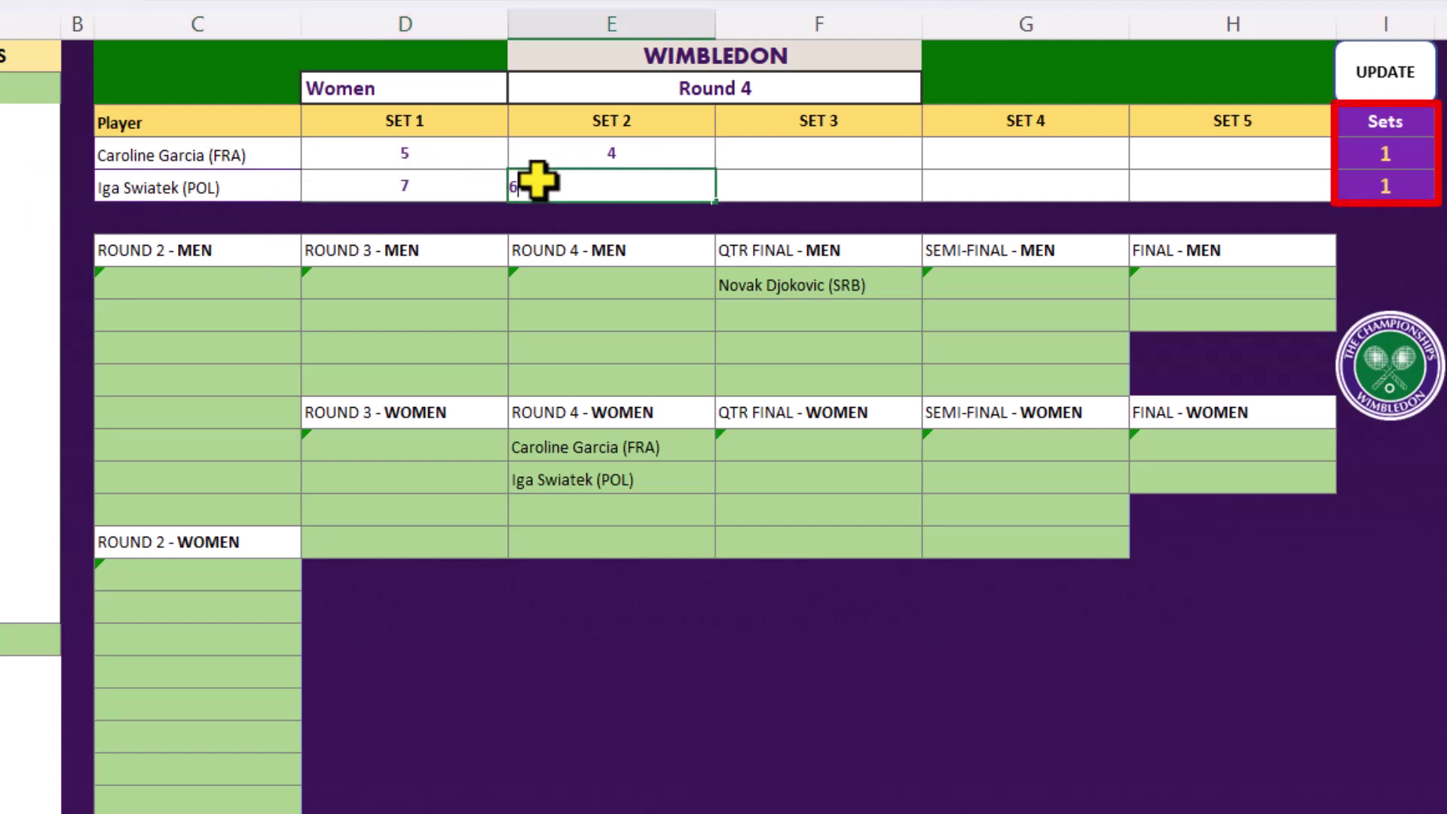
left_click(1373, 89)
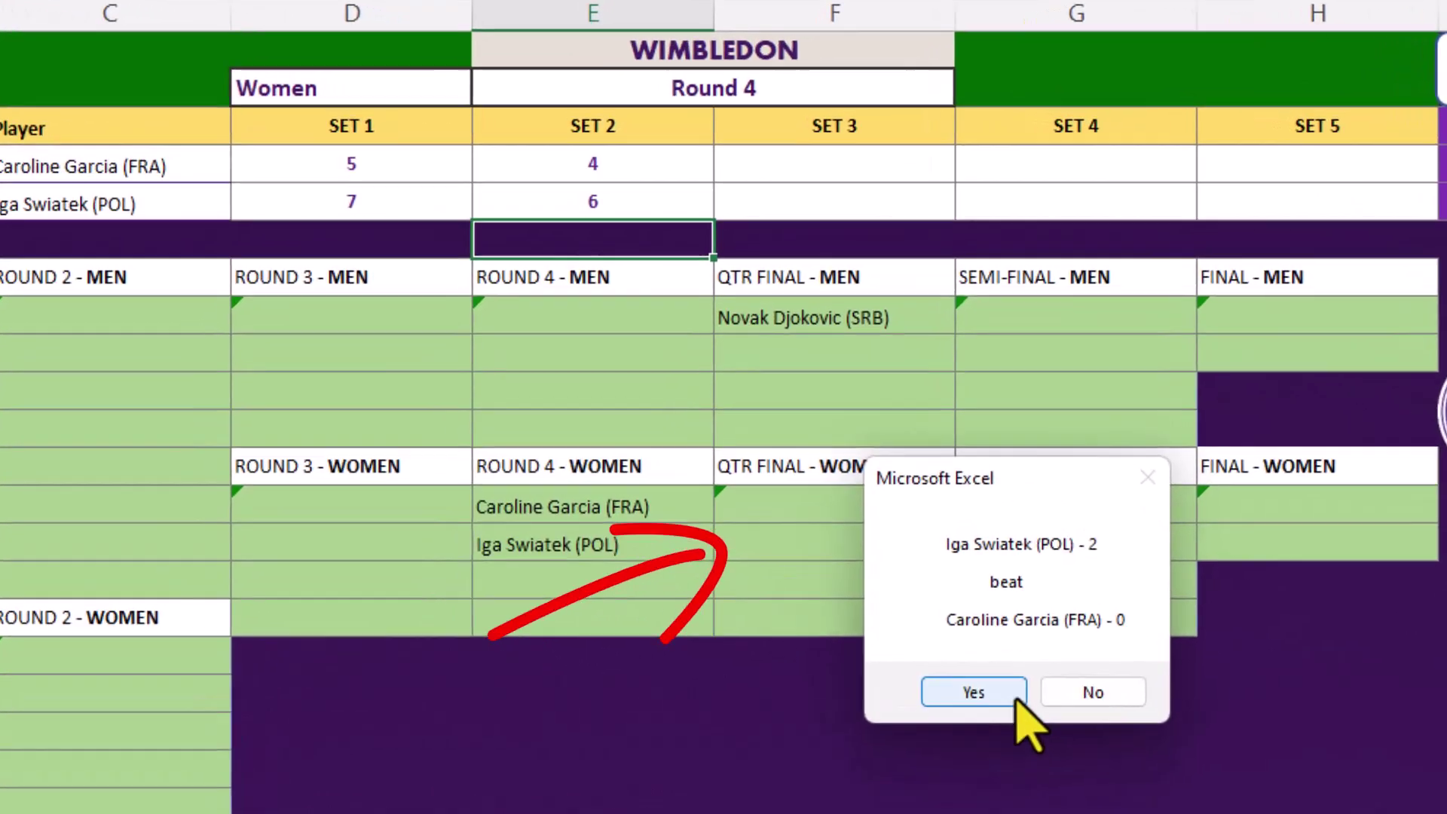
left_click(937, 603)
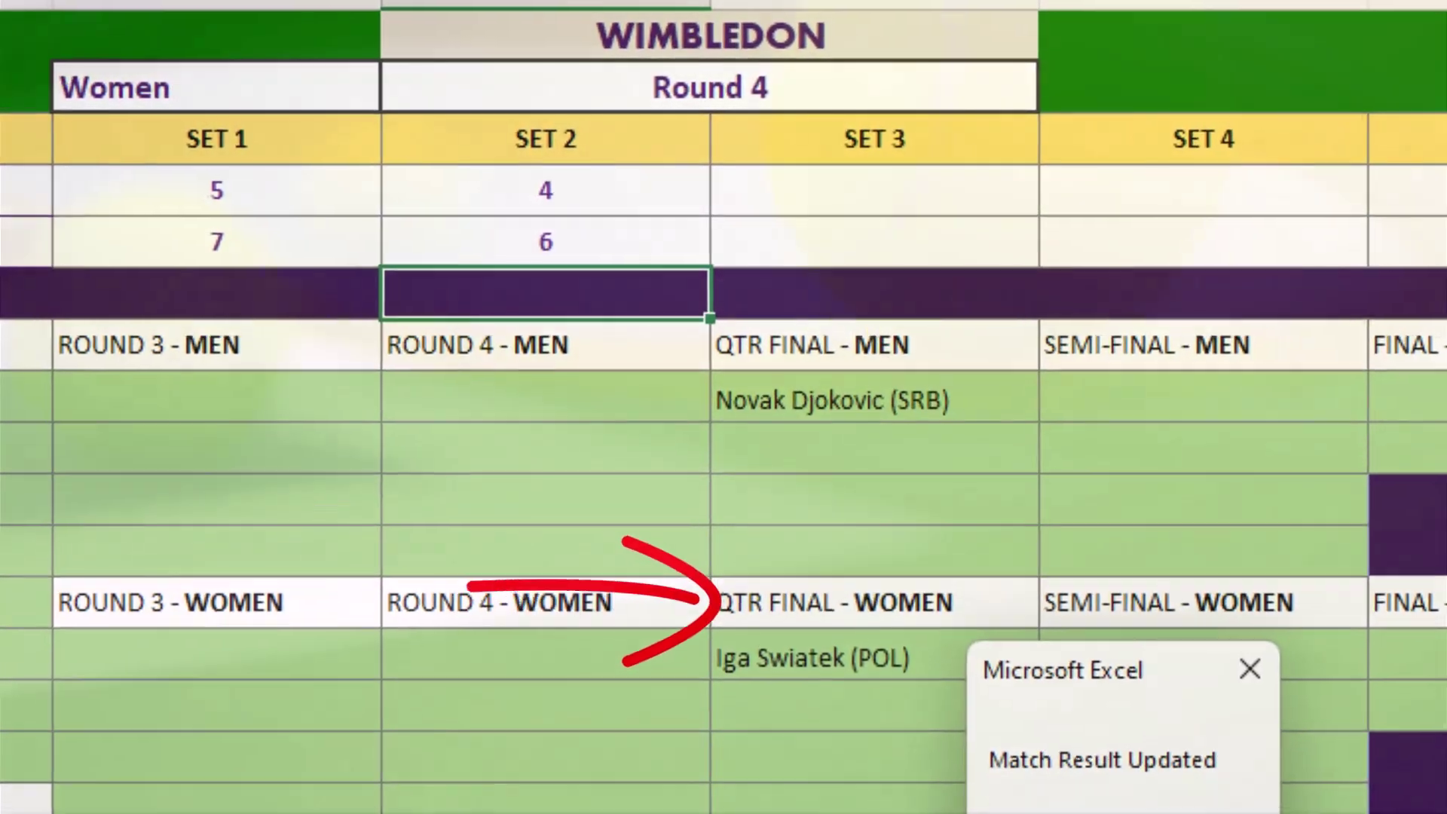